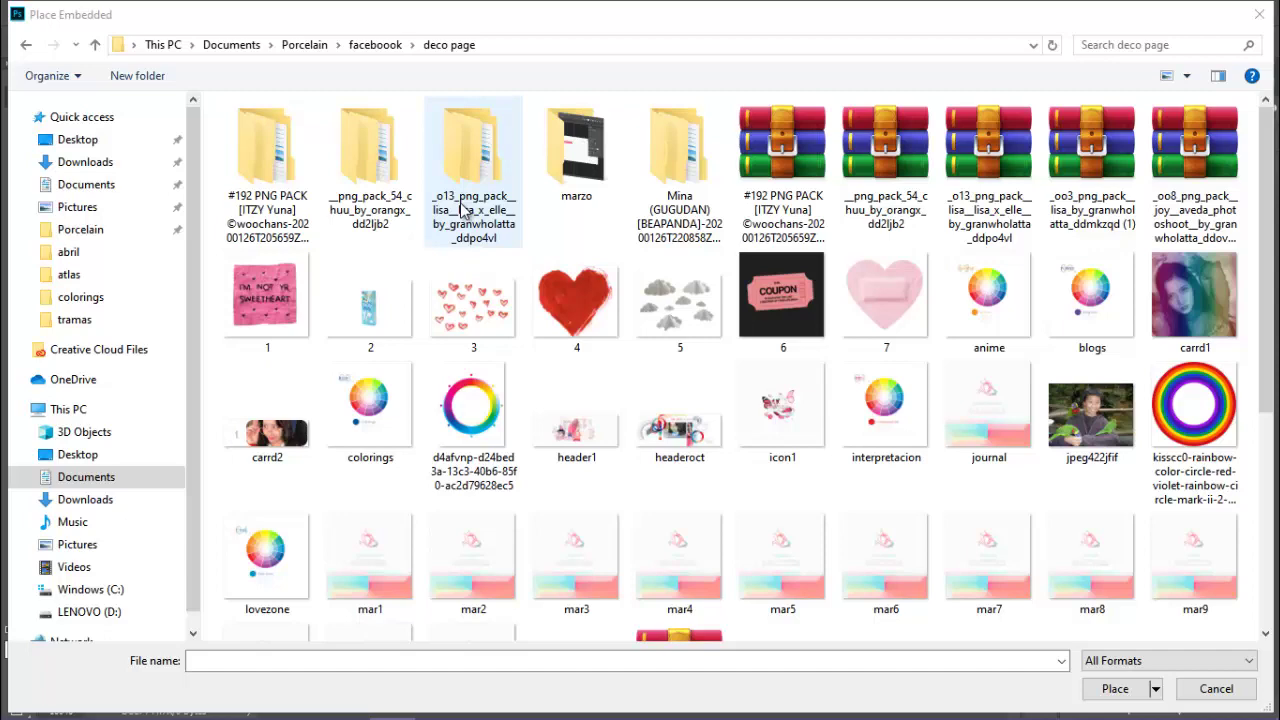
# Open the deco page folder holding the two Lisa image pack folders.
pyautogui.doubleClick(463, 208)
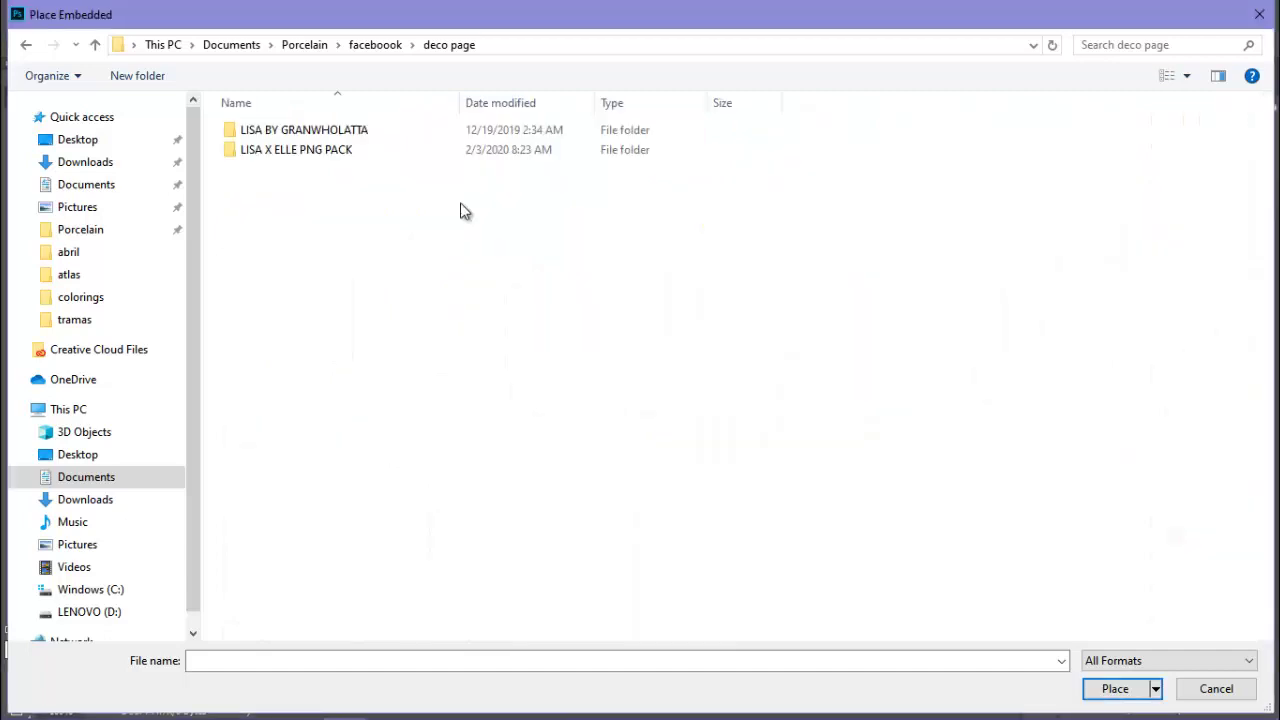
# Place Lisa-9 from the LISA BY GRANWHOLATTA folder and resize it on the canvas.
pyautogui.press('Return')
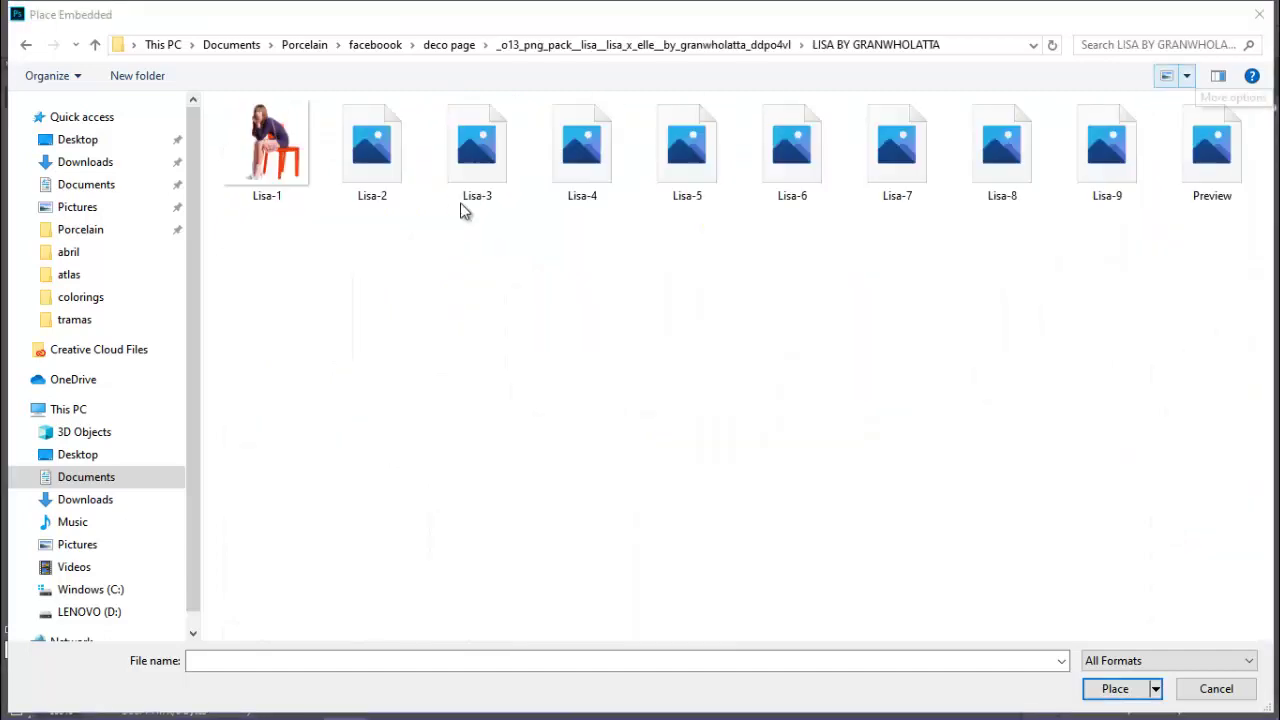
pyautogui.scroll(-3, 463, 208)
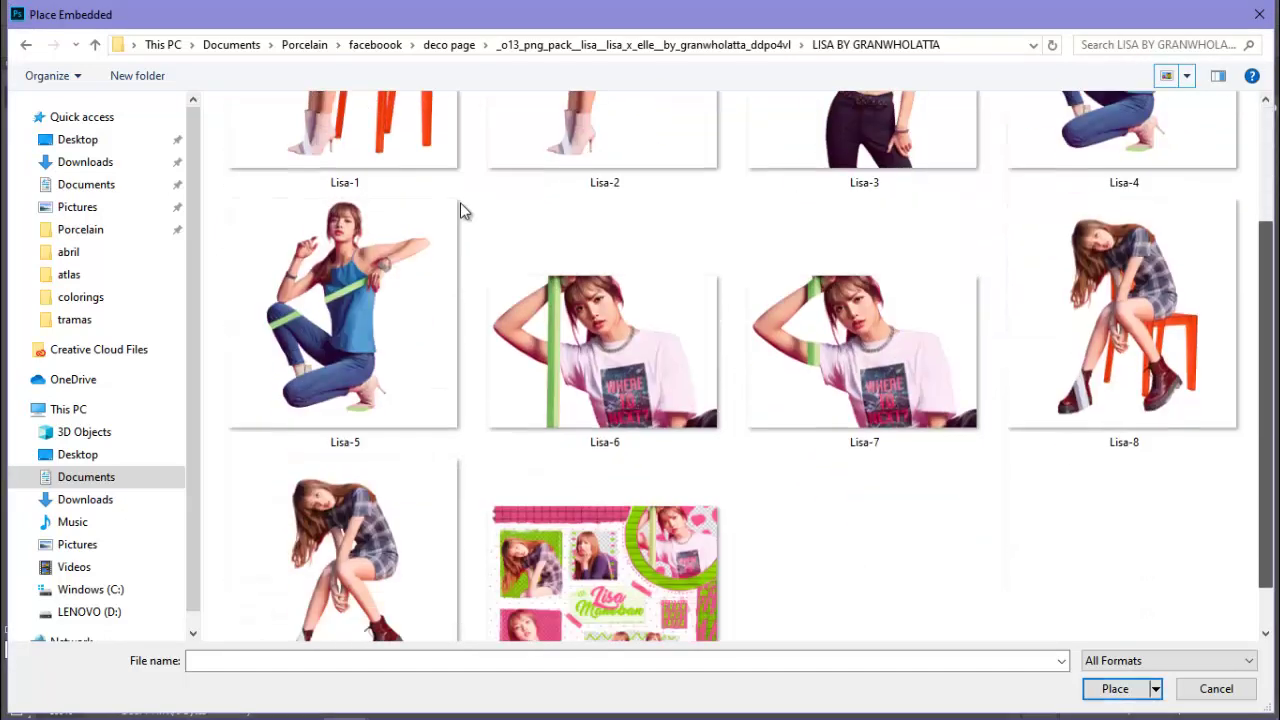
pyautogui.press('Return')
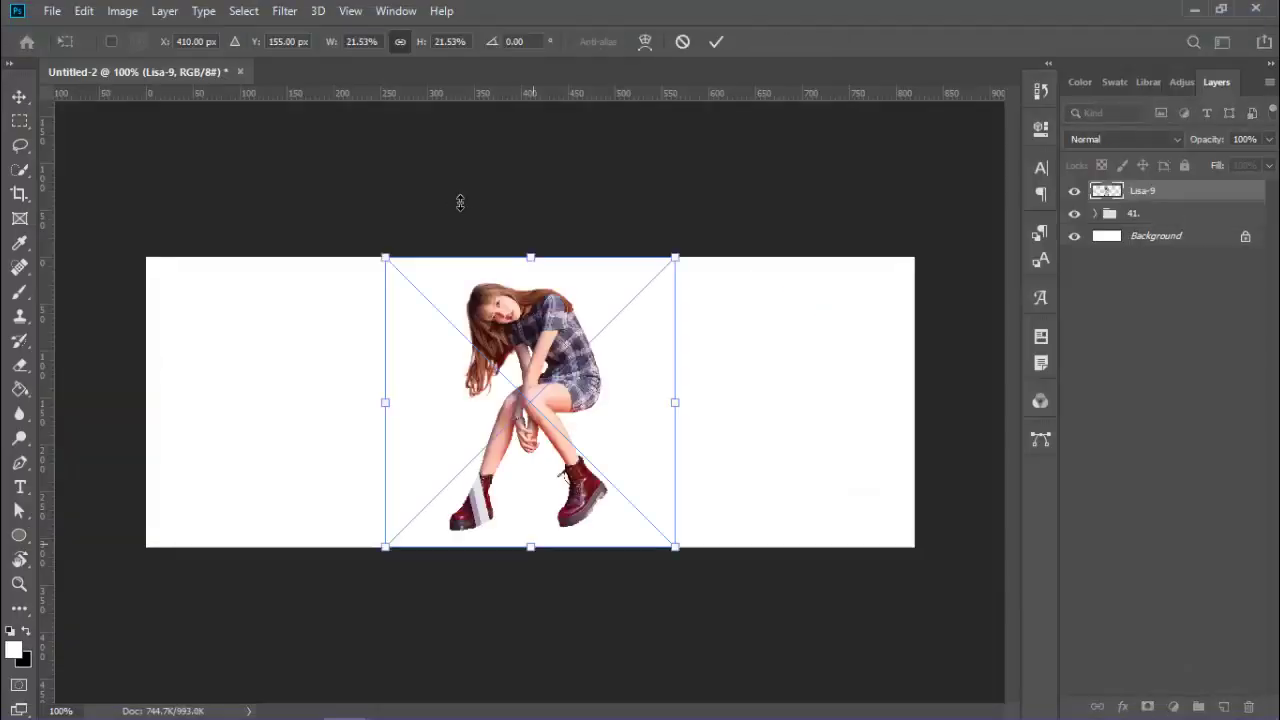
pyautogui.moveTo(530, 547); pyautogui.dragTo(530, 624)
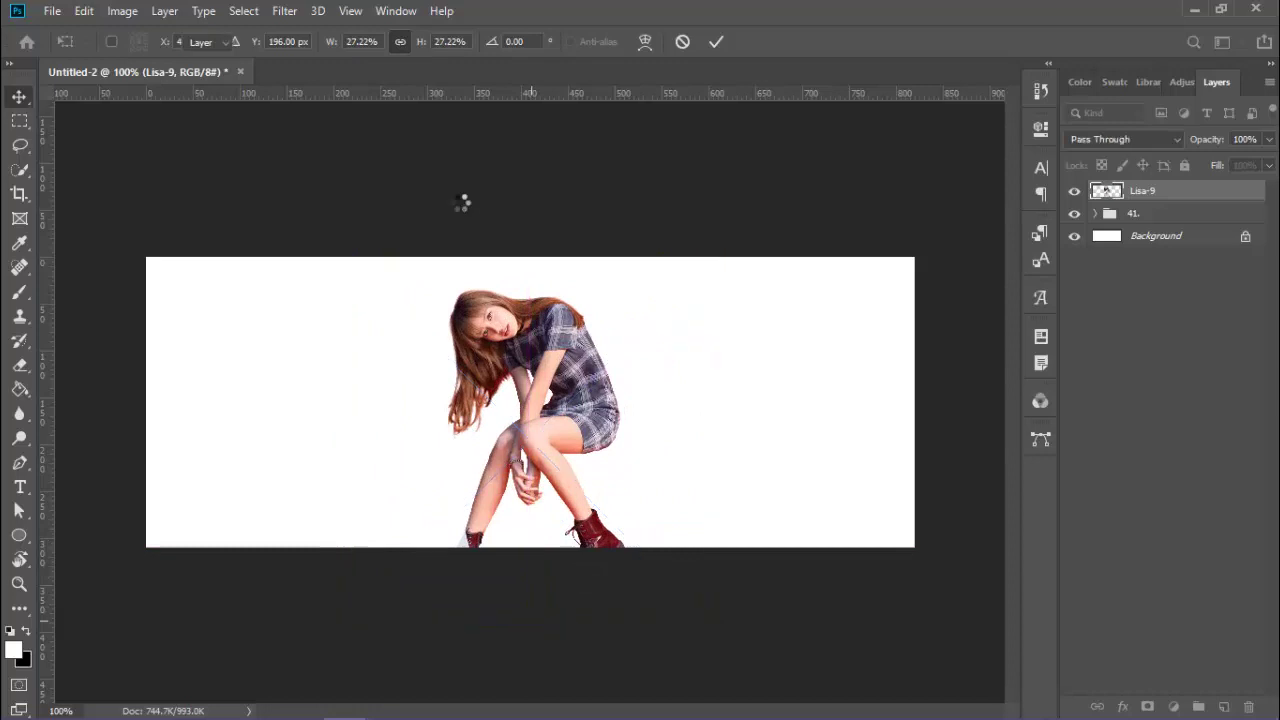
pyautogui.press('Return')
# Move Lisa-9 below group 41, sharpen it, and shrink it toward the left.
pyautogui.hotkey('ctrl', '[')
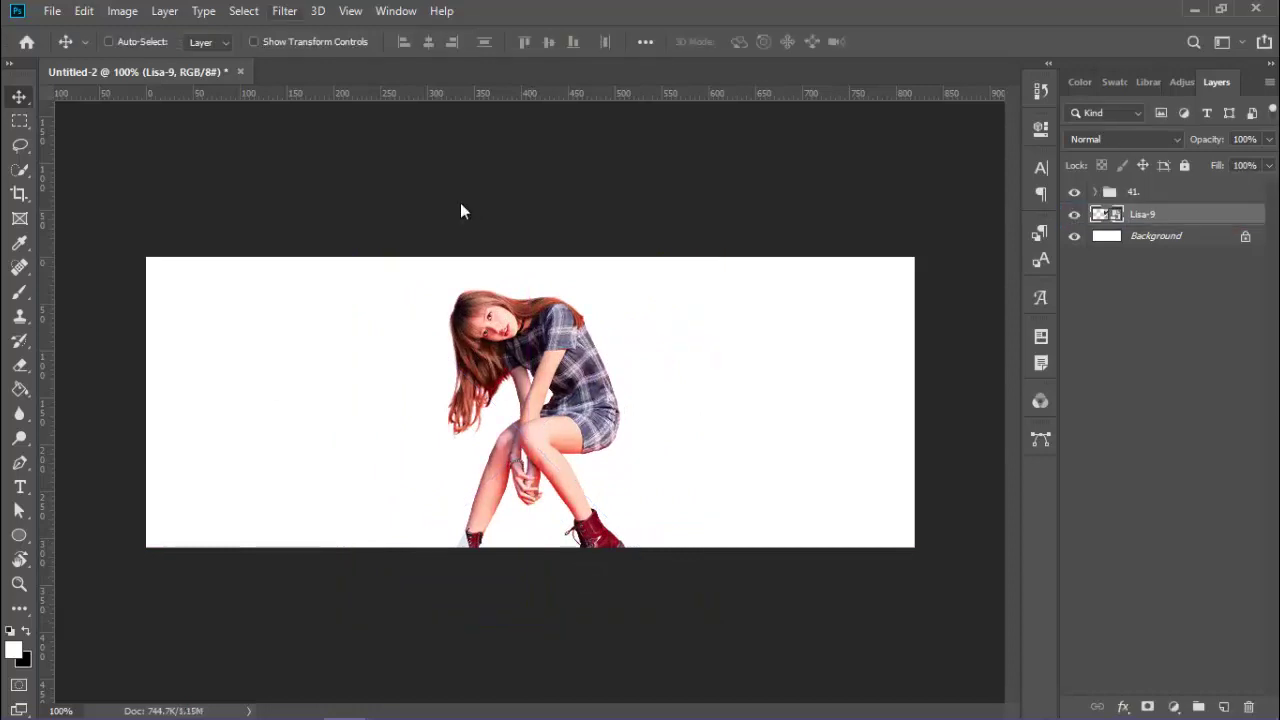
pyautogui.hotkey('alt', 't')
pyautogui.press('Return')
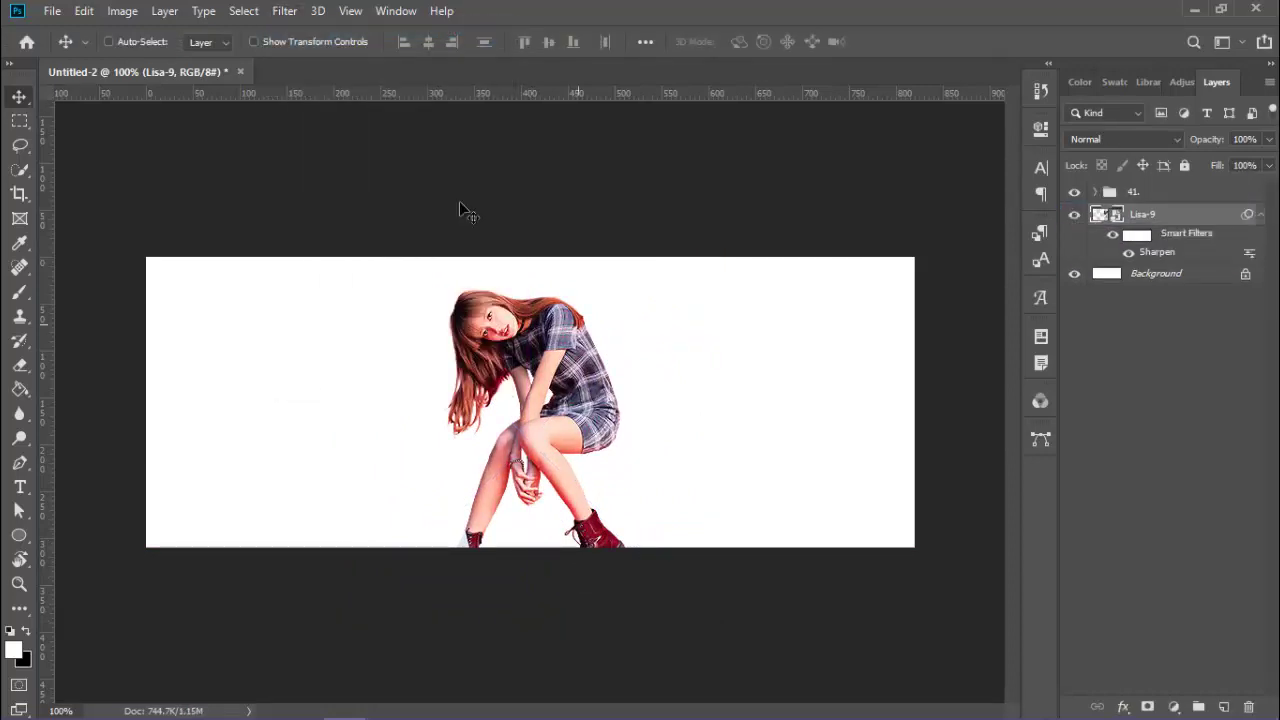
pyautogui.hotkey('ctrl', 't')
pyautogui.press('Return')
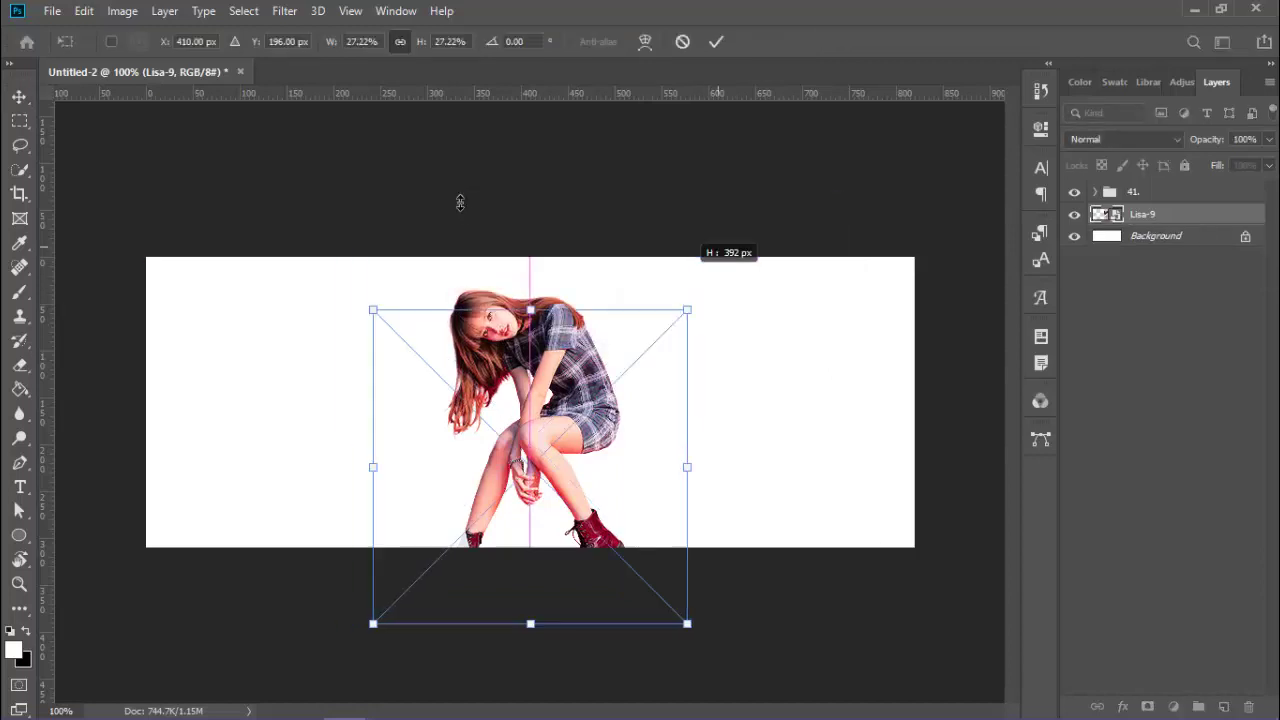
pyautogui.press('Return')
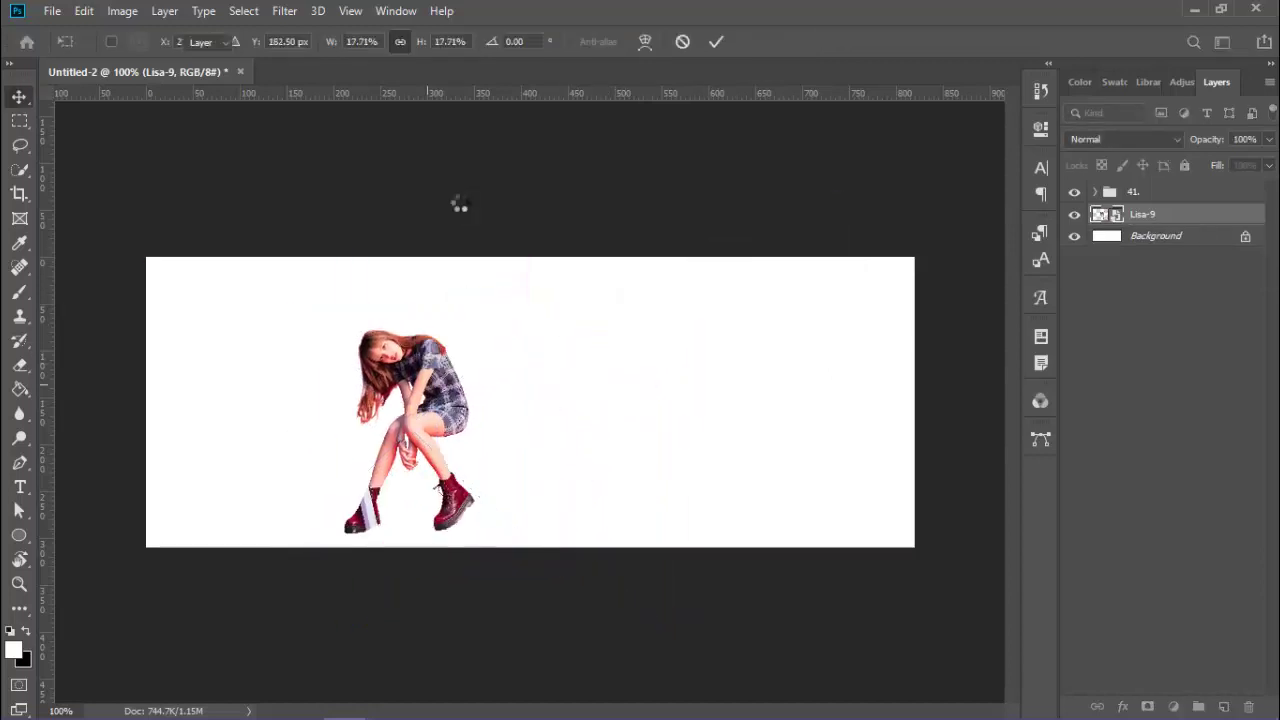
# Start embedding another image with Place Embedded.
pyautogui.hotkey('alt', 'f')
pyautogui.press('Down')
pyautogui.press('Down')
pyautogui.press('Down')
pyautogui.press('Return')
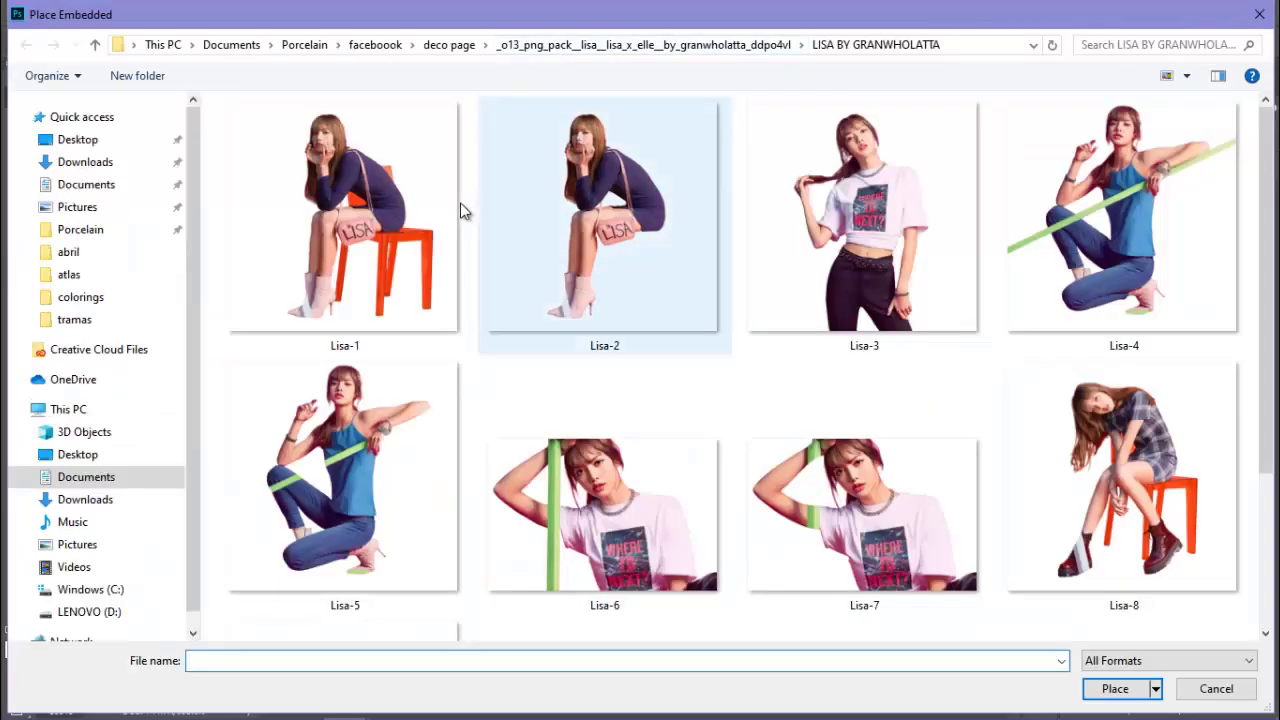
# Place the #03 image from the LISA X ELLE PNG PACK folder.
pyautogui.hotkey('alt', 'Up')
pyautogui.press('Down')
pyautogui.press('Return')
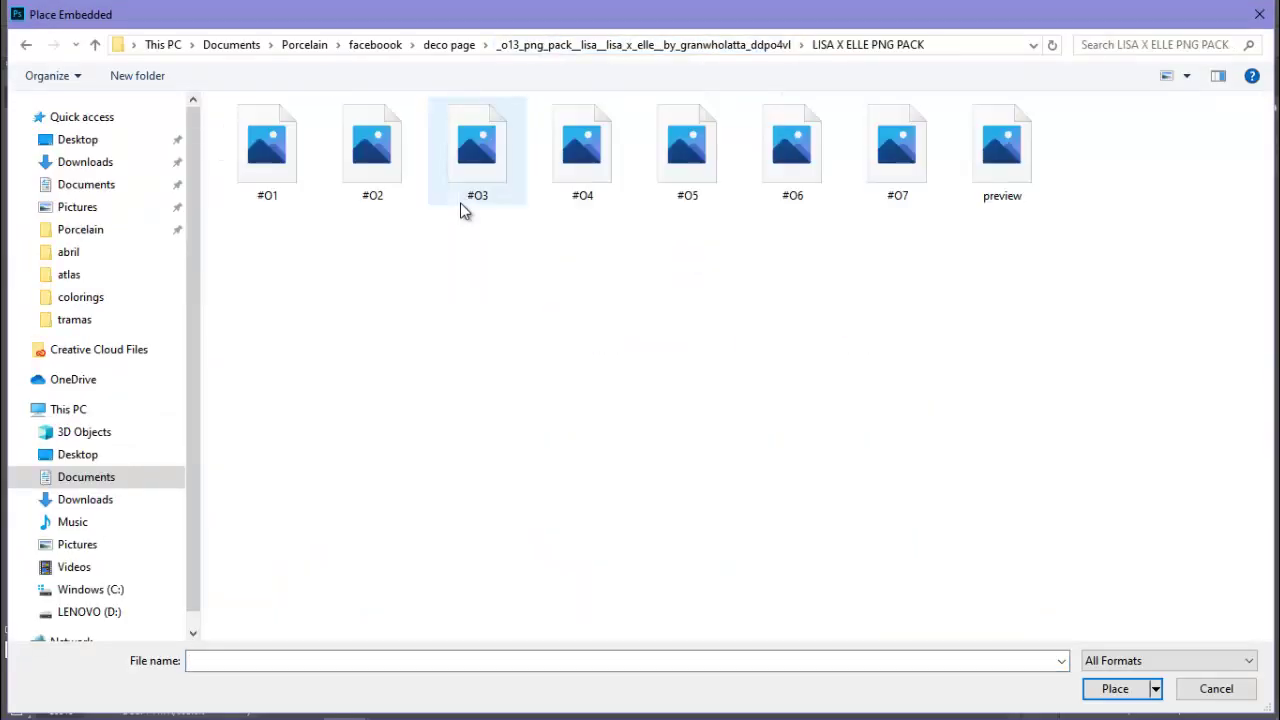
pyautogui.scroll(2, 463, 210)
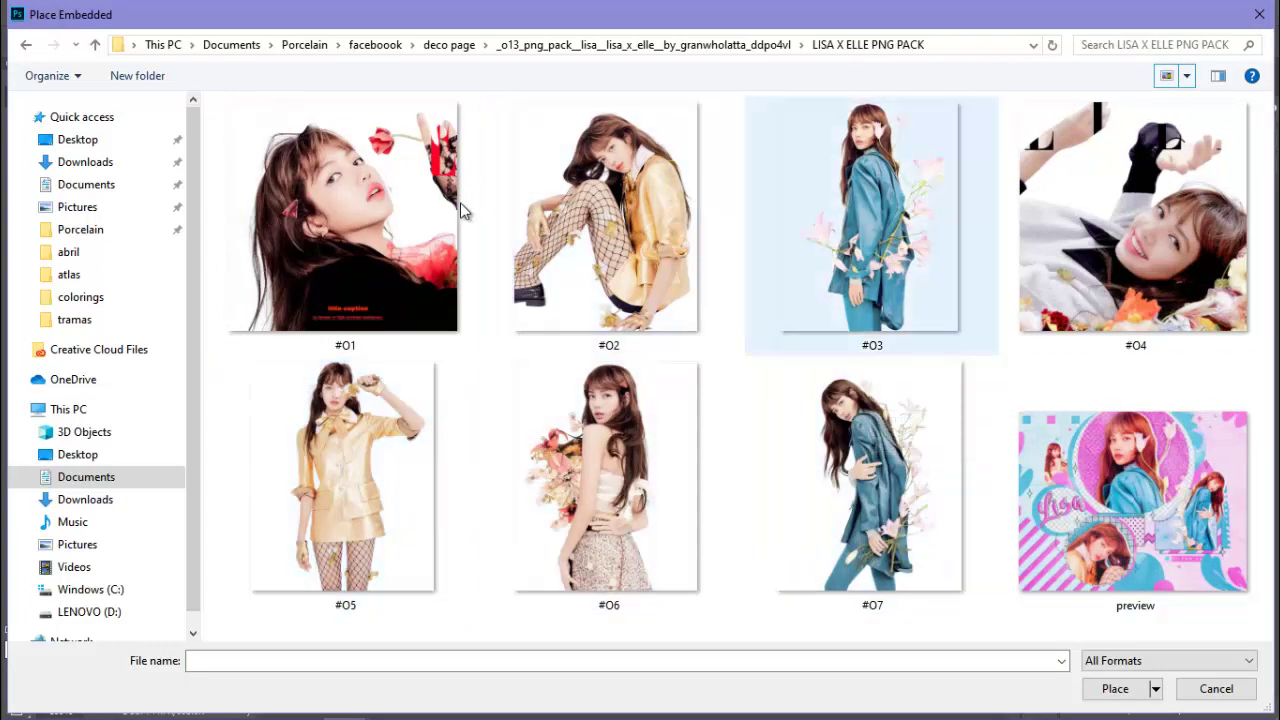
pyautogui.click(871, 220)
pyautogui.press('Return')
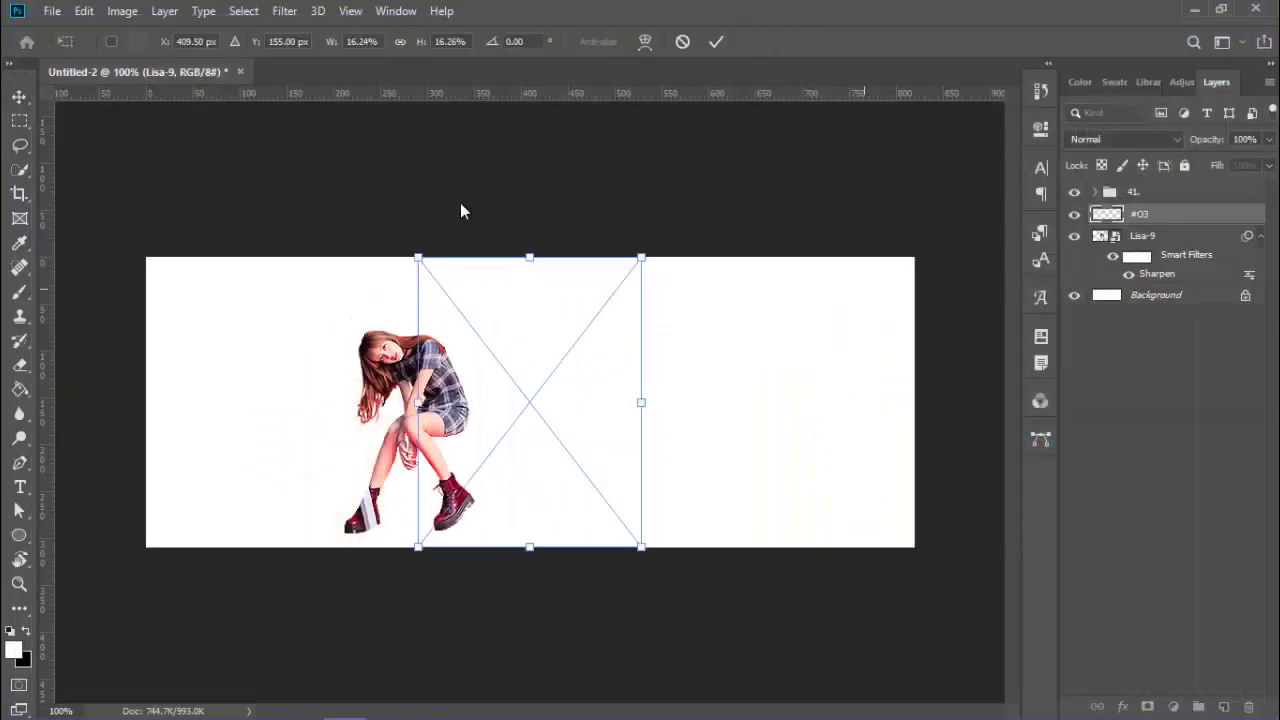
# Enlarge #03, shift it left, and apply Sharpen.
pyautogui.moveTo(531, 400); pyautogui.dragTo(470, 418)
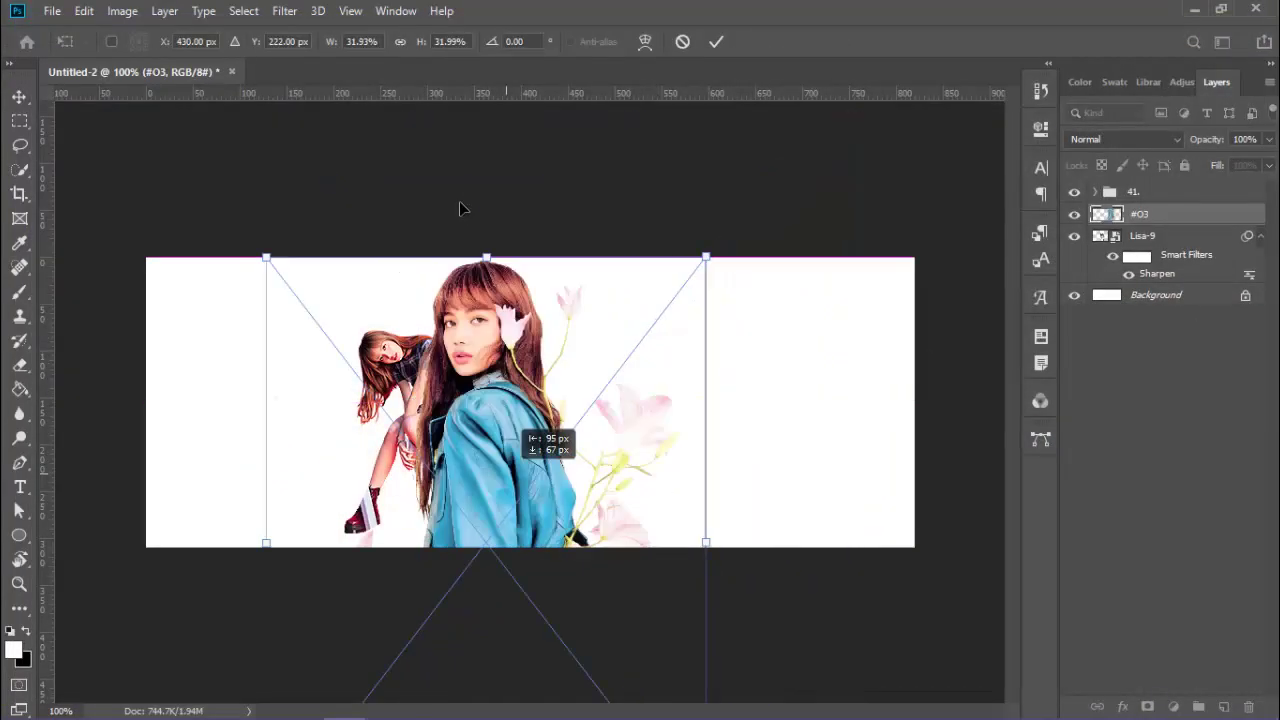
pyautogui.press('Return')
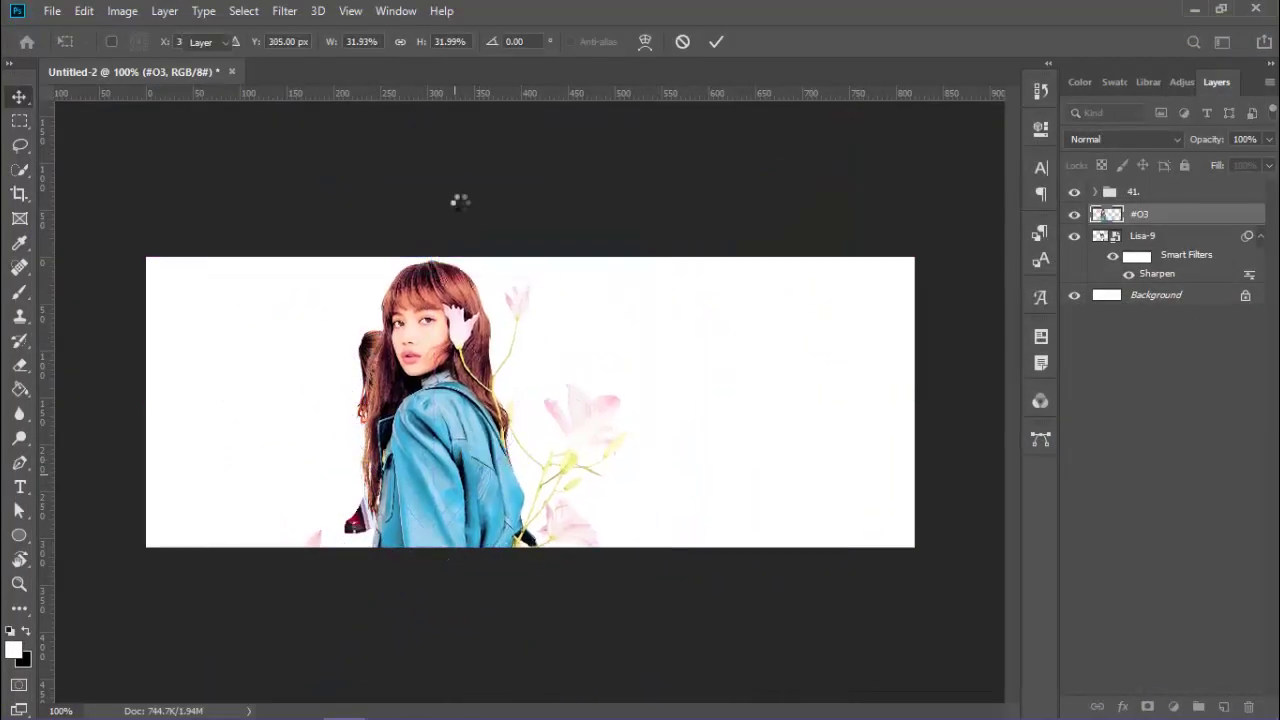
pyautogui.hotkey('alt', 't')
pyautogui.press('Return')
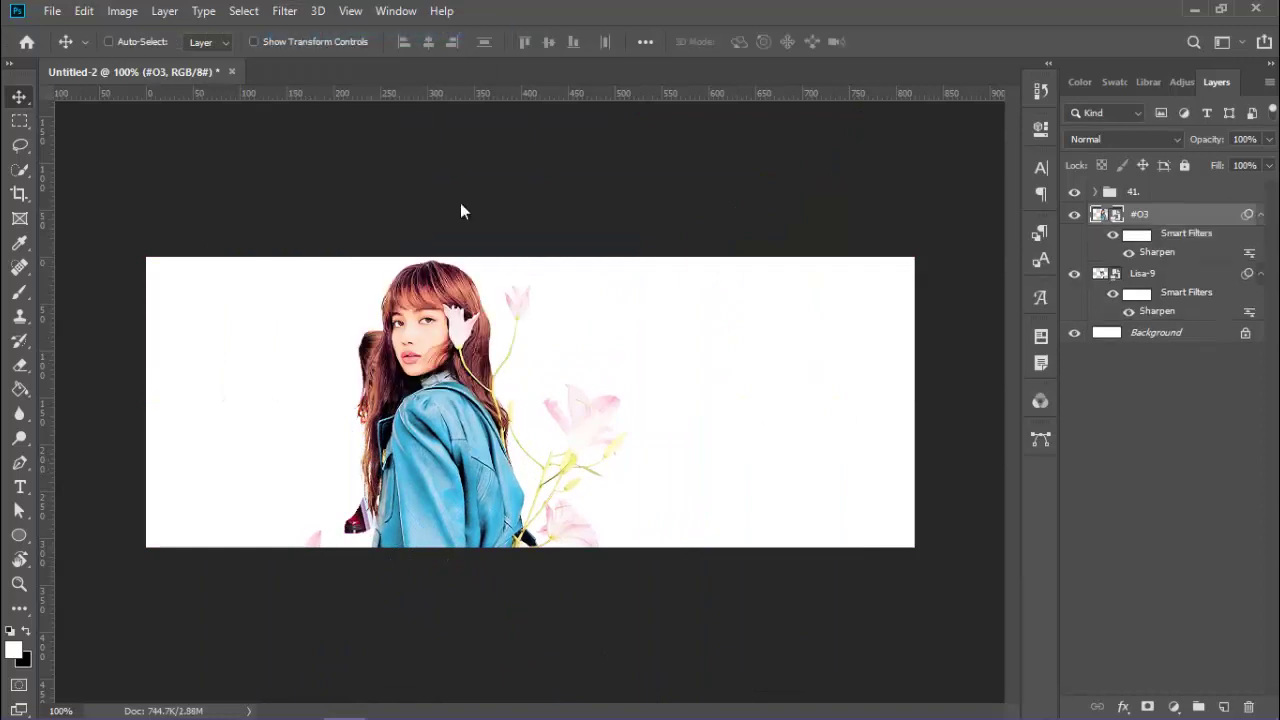
# Mirror Lisa-9 horizontally, shrink it, and move it to the right side.
pyautogui.hotkey('alt', '[')
pyautogui.hotkey('shift', 'Down')
pyautogui.hotkey('shift', 'Down')
pyautogui.hotkey('shift', 'Down')
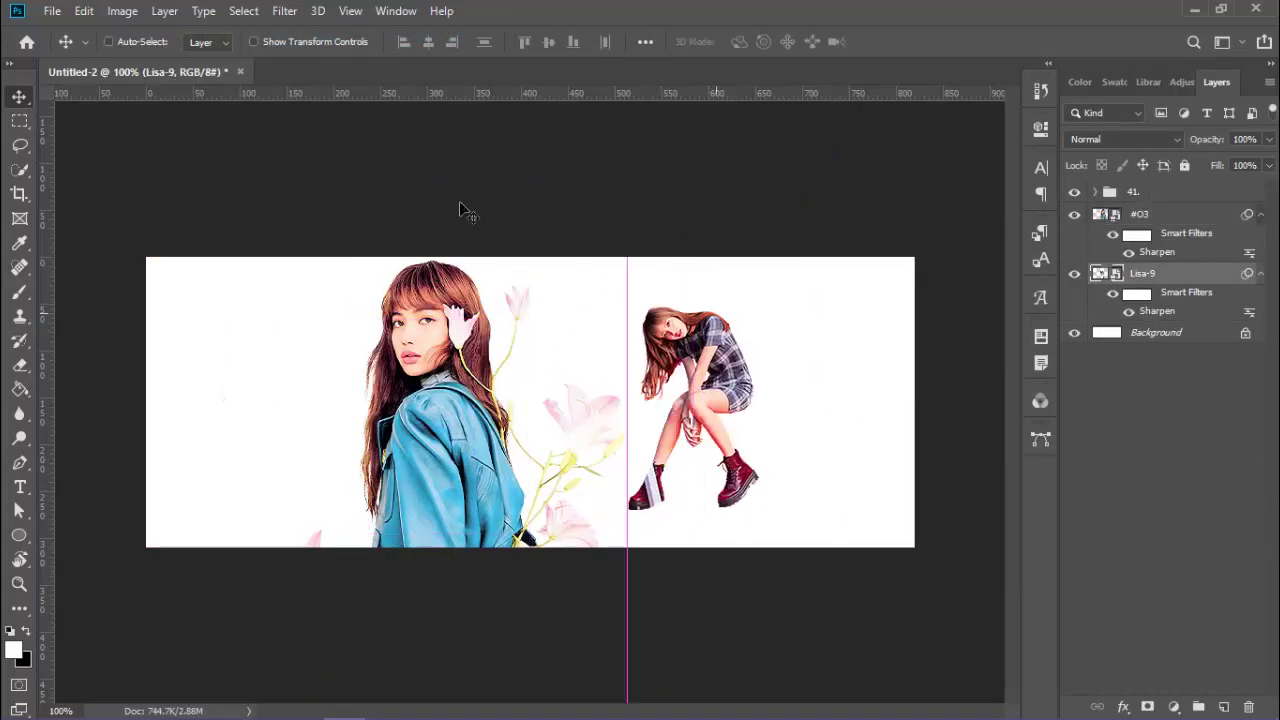
pyautogui.hotkey('ctrl', 't')
pyautogui.press('Return')
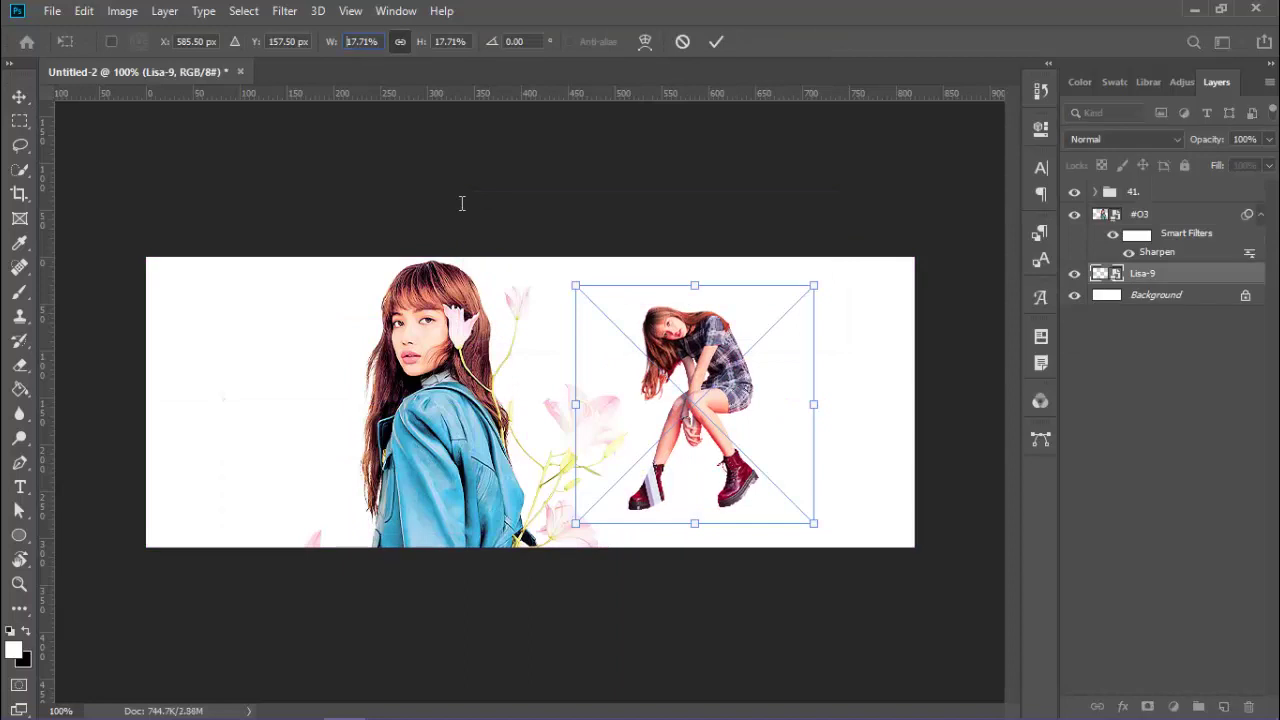
pyautogui.hotkey('ctrl', 'shift', 'h')
pyautogui.press('Return')
pyautogui.hotkey('ctrl', 't')
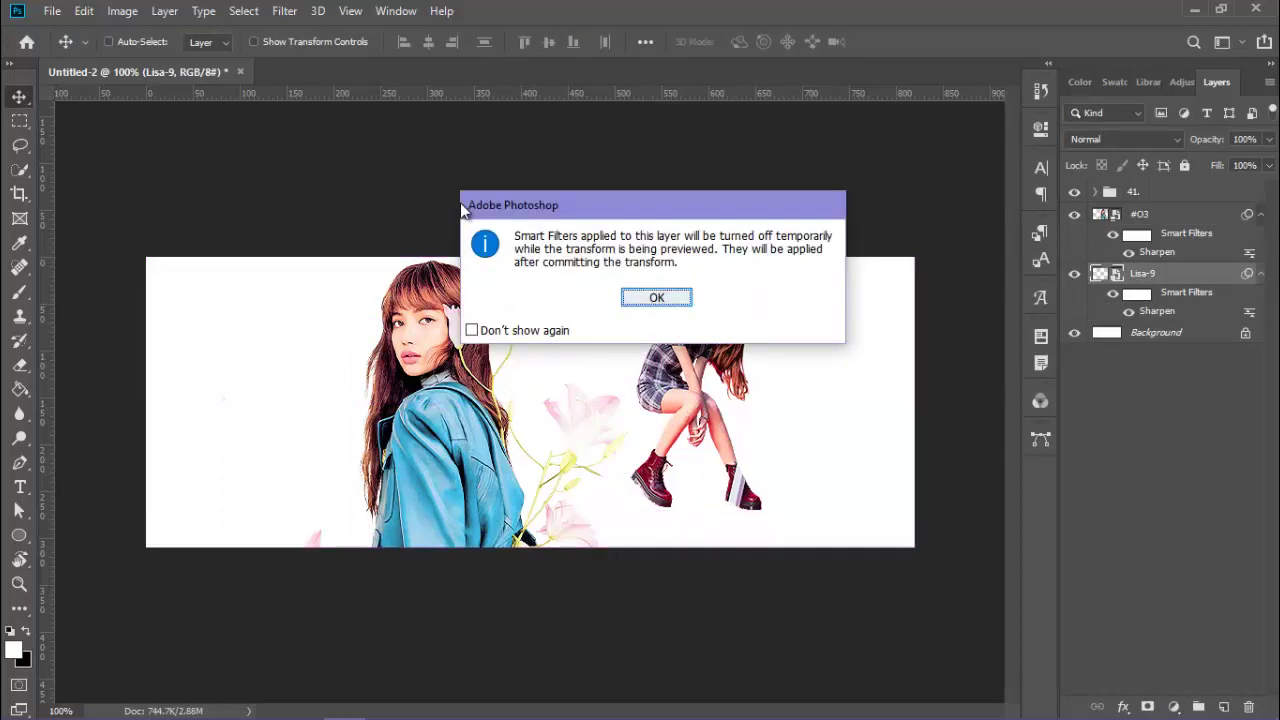
pyautogui.press('Return')
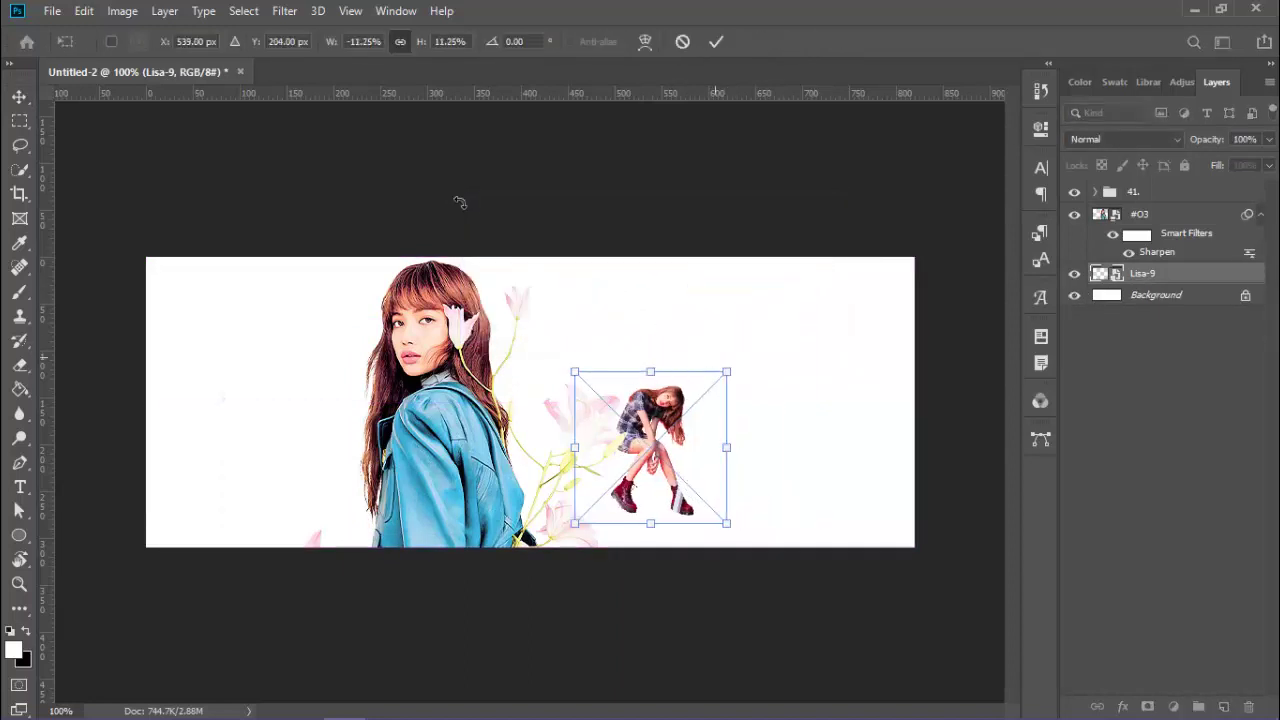
pyautogui.press('Return')
pyautogui.hotkey('shift', 'Right')
pyautogui.hotkey('shift', 'Right')
pyautogui.hotkey('shift', 'Right')
pyautogui.hotkey('shift', 'Up')
pyautogui.hotkey('shift', 'Up')
pyautogui.hotkey('shift', 'Up')
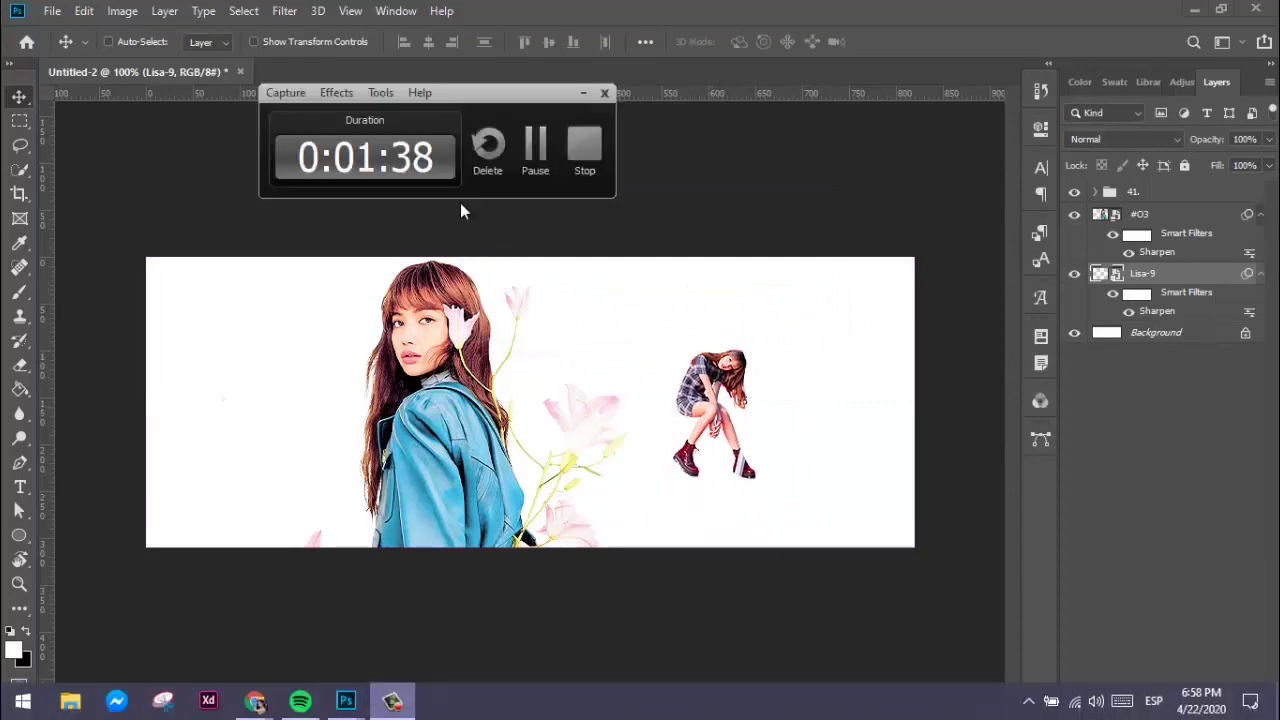
# Reopen Place Embedded on the LISA X ELLE PNG PACK images.
pyautogui.hotkey('alt', 'f')
pyautogui.press('Return')
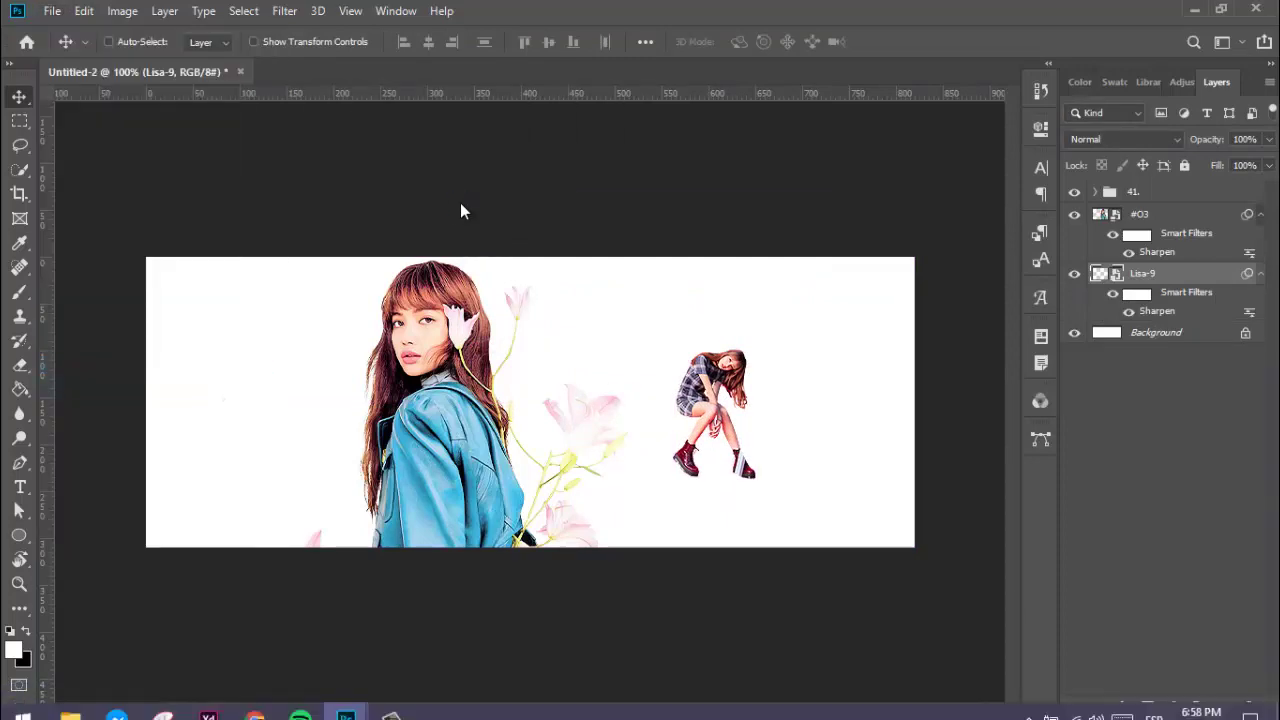
pyautogui.hotkey('alt', 'Tab')
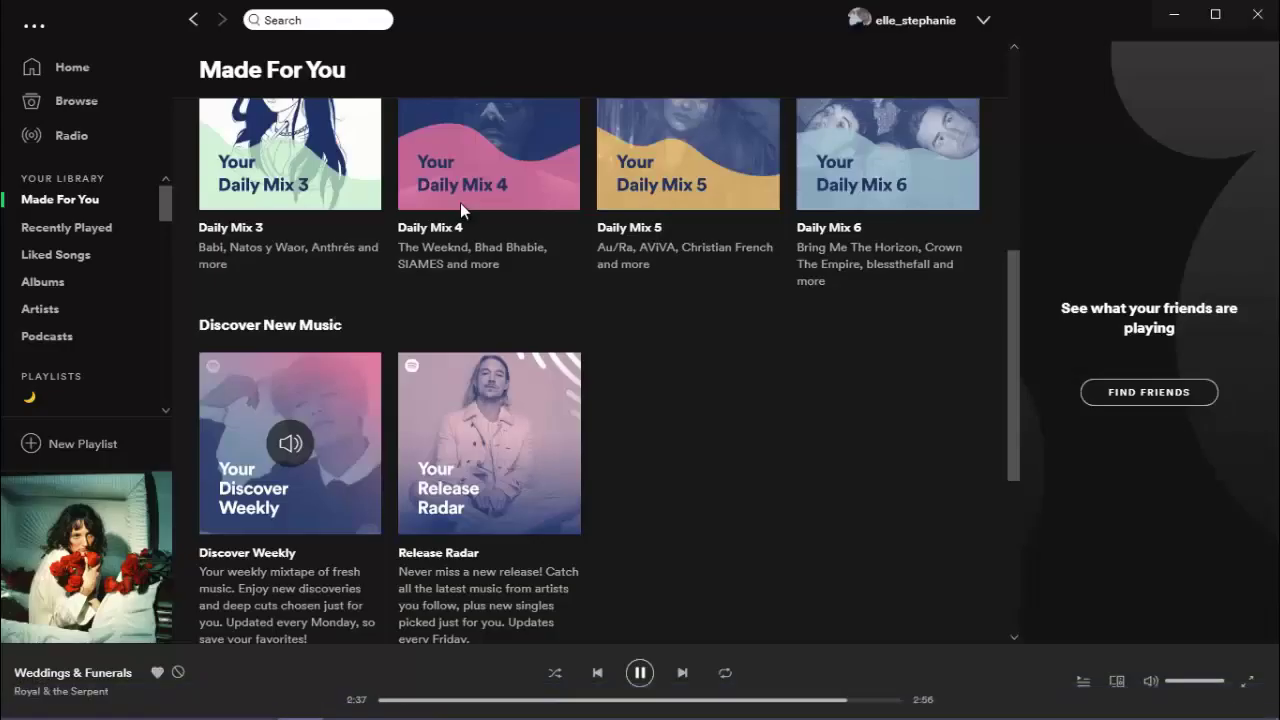
pyautogui.hotkey('alt', 'Tab')
pyautogui.press('Right')
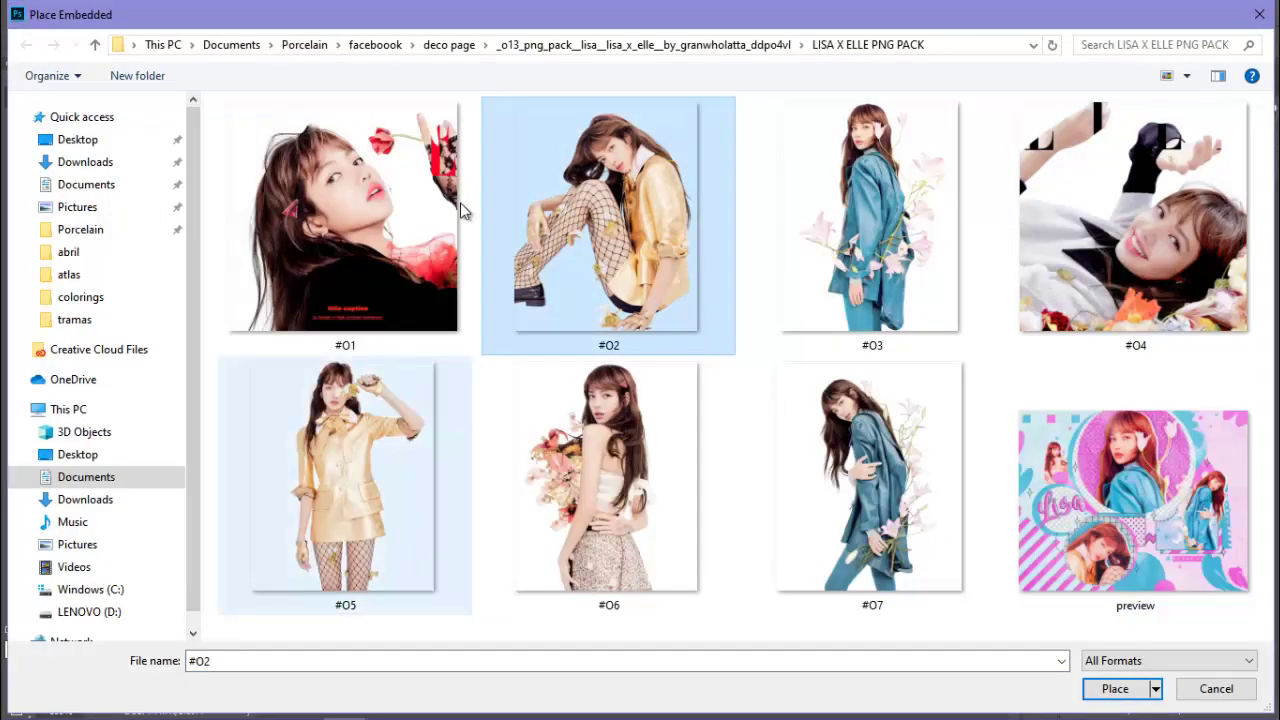
# Place #05 at the canvas's left edge and apply Sharpen.
pyautogui.press('Left')
pyautogui.press('Down')
pyautogui.press('Return')
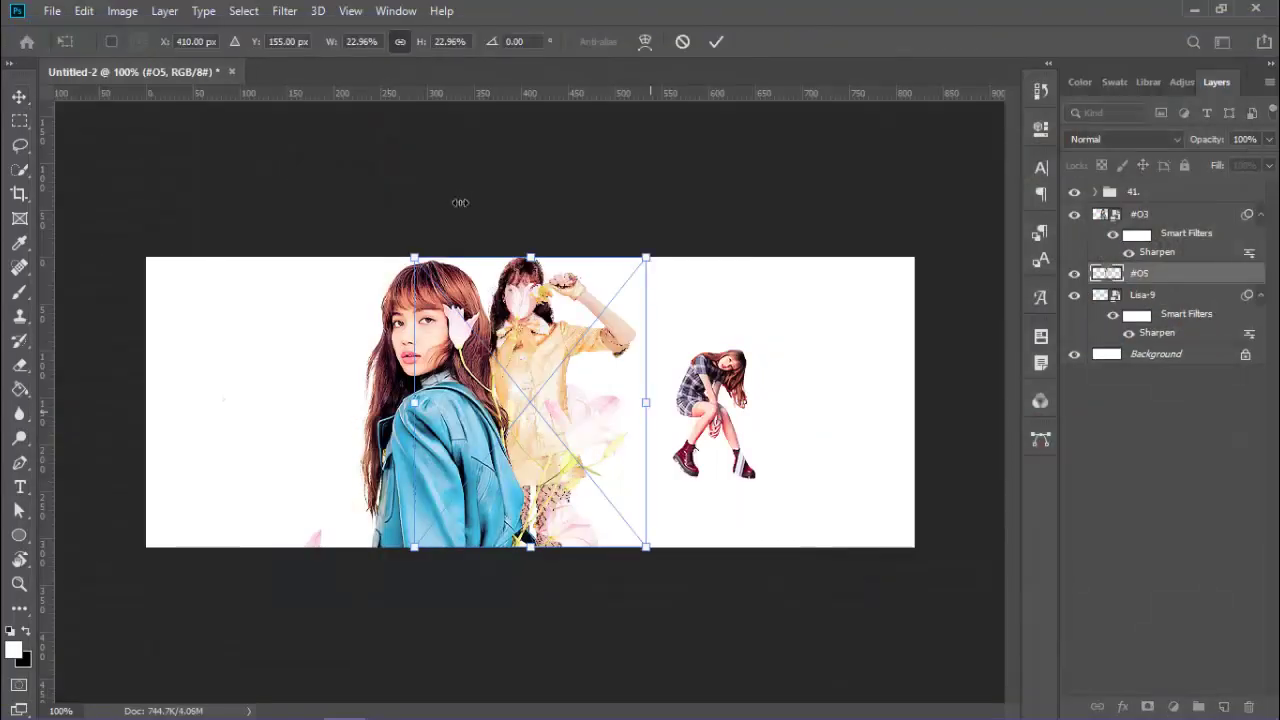
pyautogui.moveTo(460, 202); pyautogui.dragTo(463, 208)
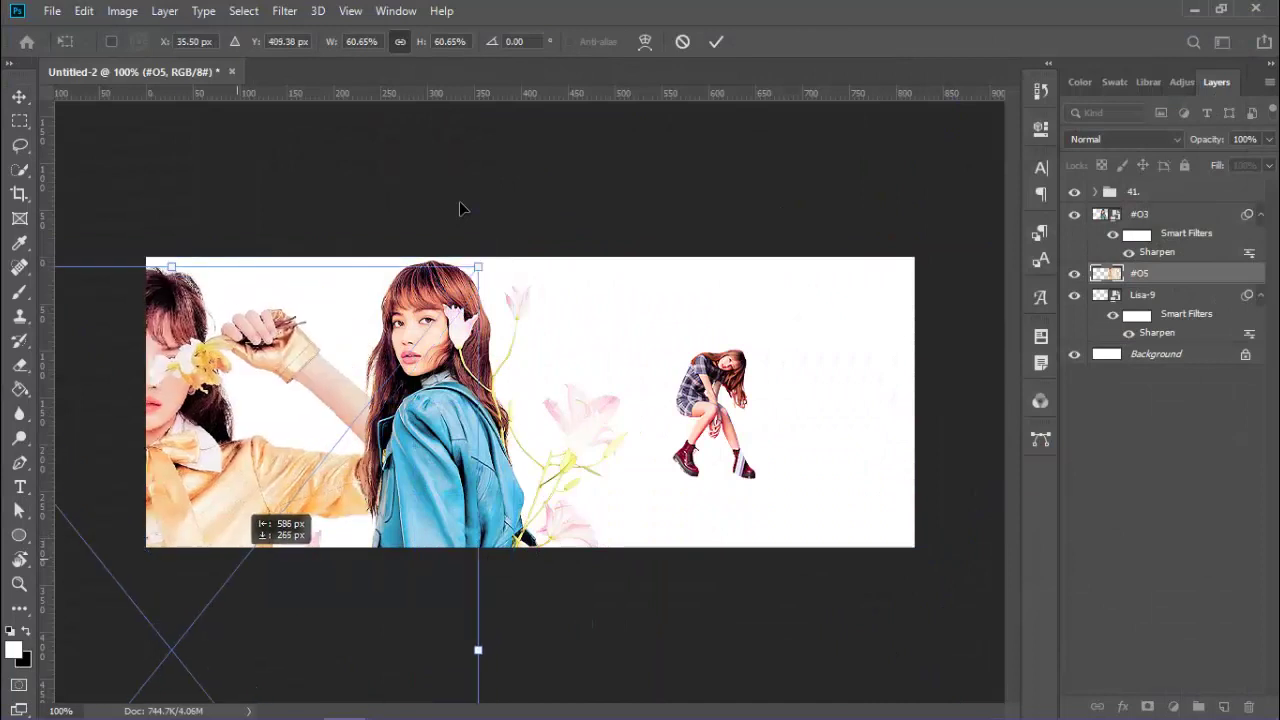
pyautogui.press('Return')
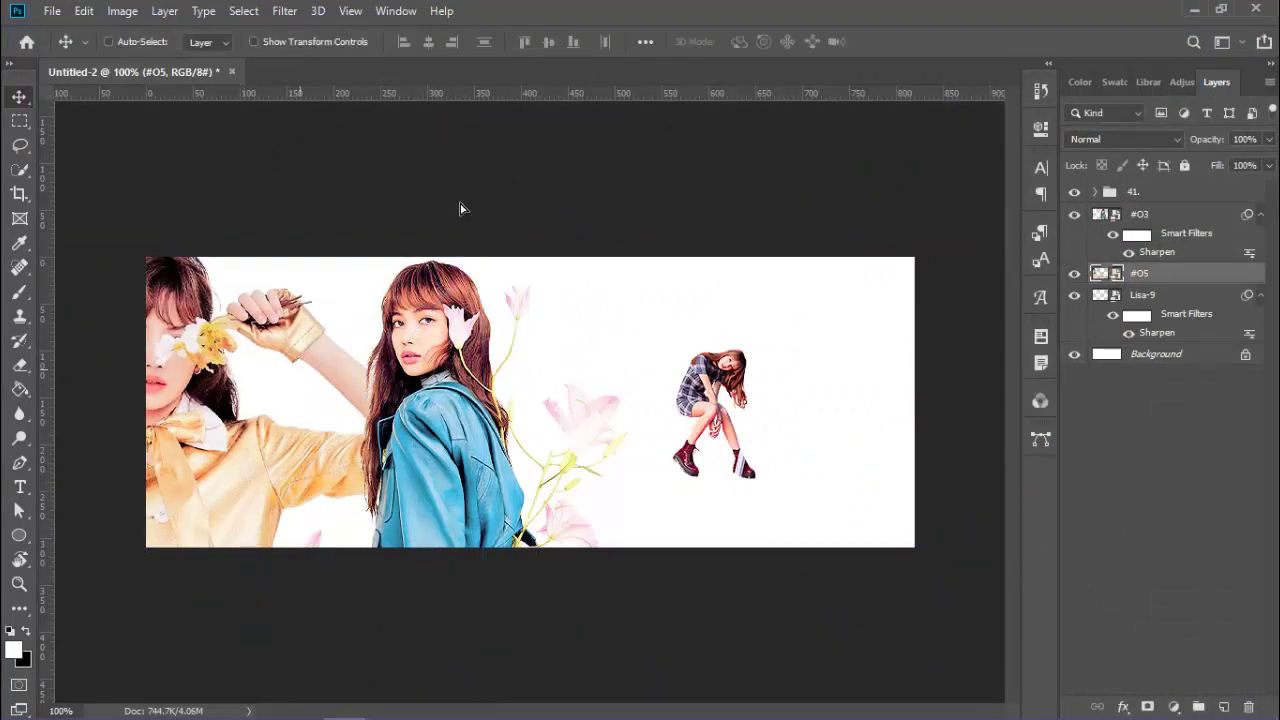
pyautogui.hotkey('alt', 't')
pyautogui.press('Return')
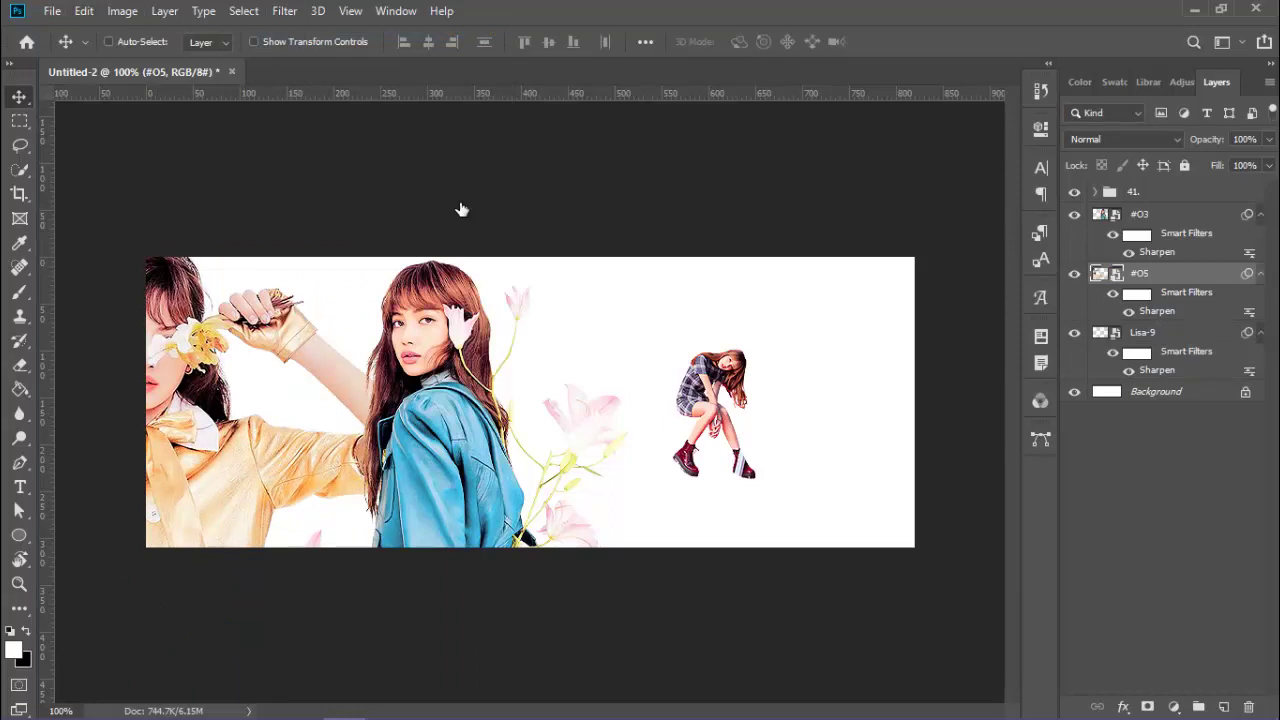
# Add an empty Layer 1 just above the Background.
pyautogui.hotkey('alt', ',')
pyautogui.hotkey('ctrl', 'shift', 'n')
pyautogui.press('Return')
# Draw a 212 by 79 px near-black rectangle right of centre.
pyautogui.press('u')
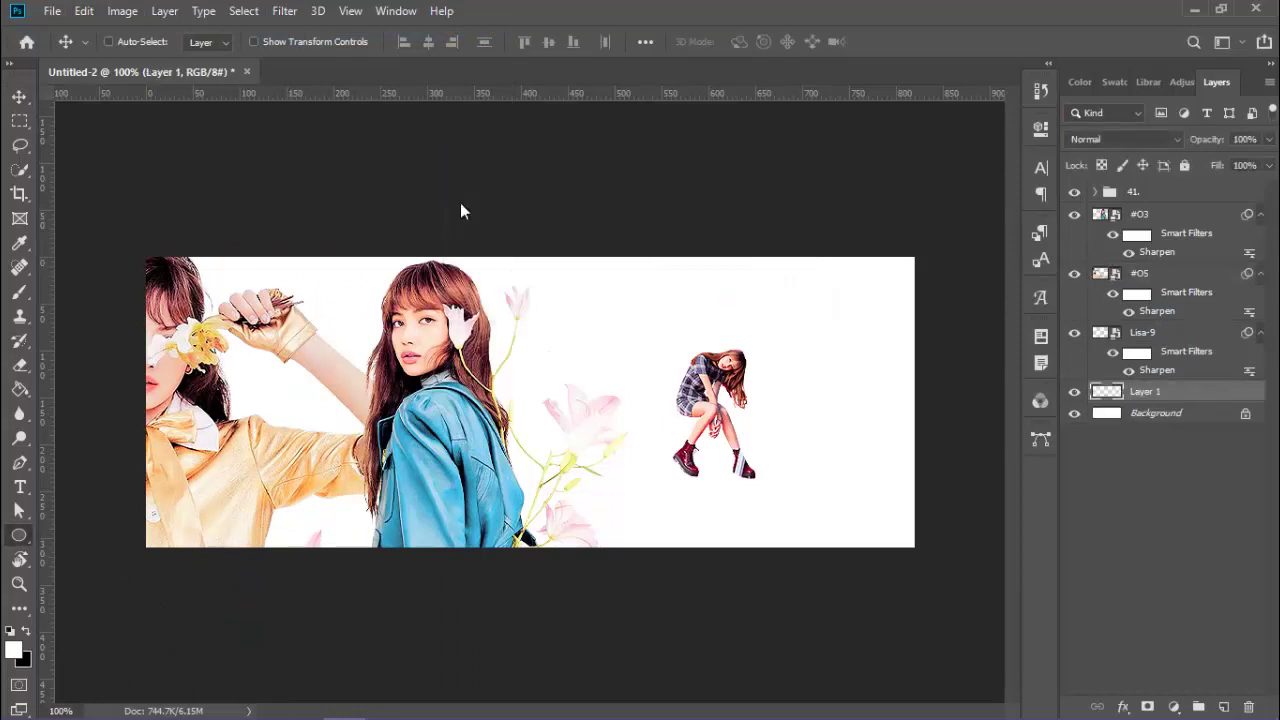
pyautogui.hotkey('shift', 'u')
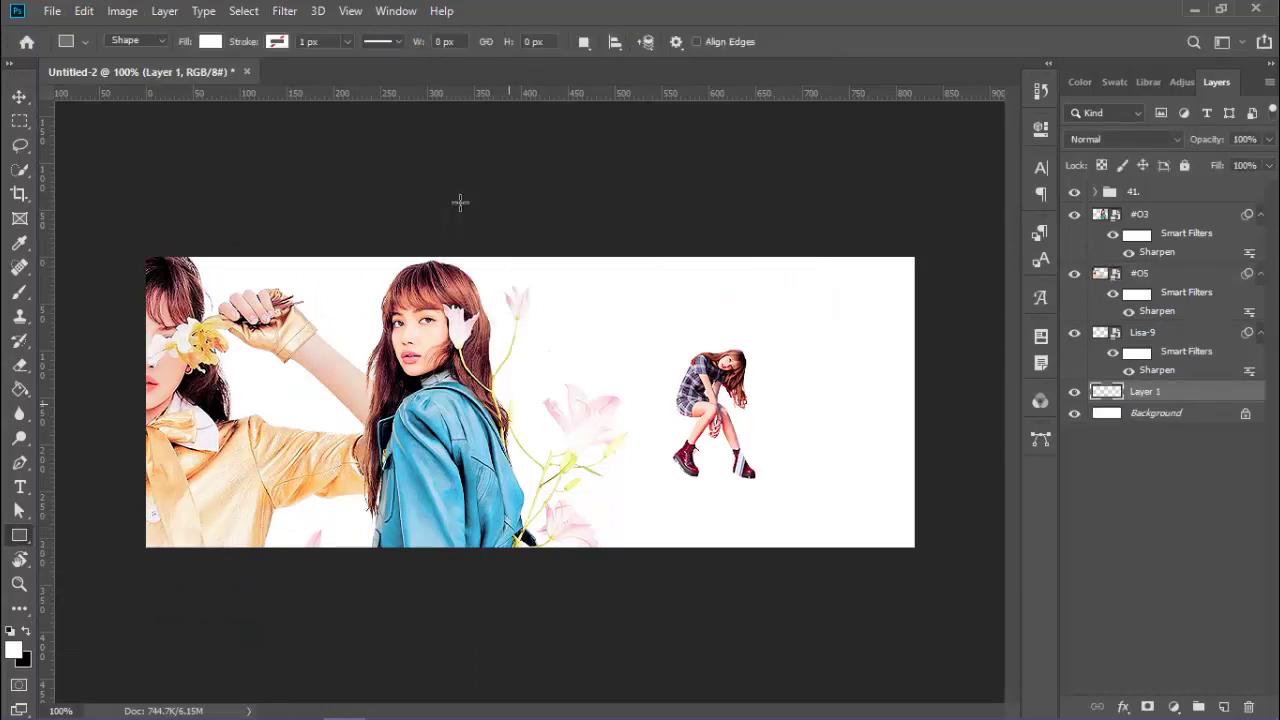
pyautogui.moveTo(509, 404); pyautogui.dragTo(707, 477)
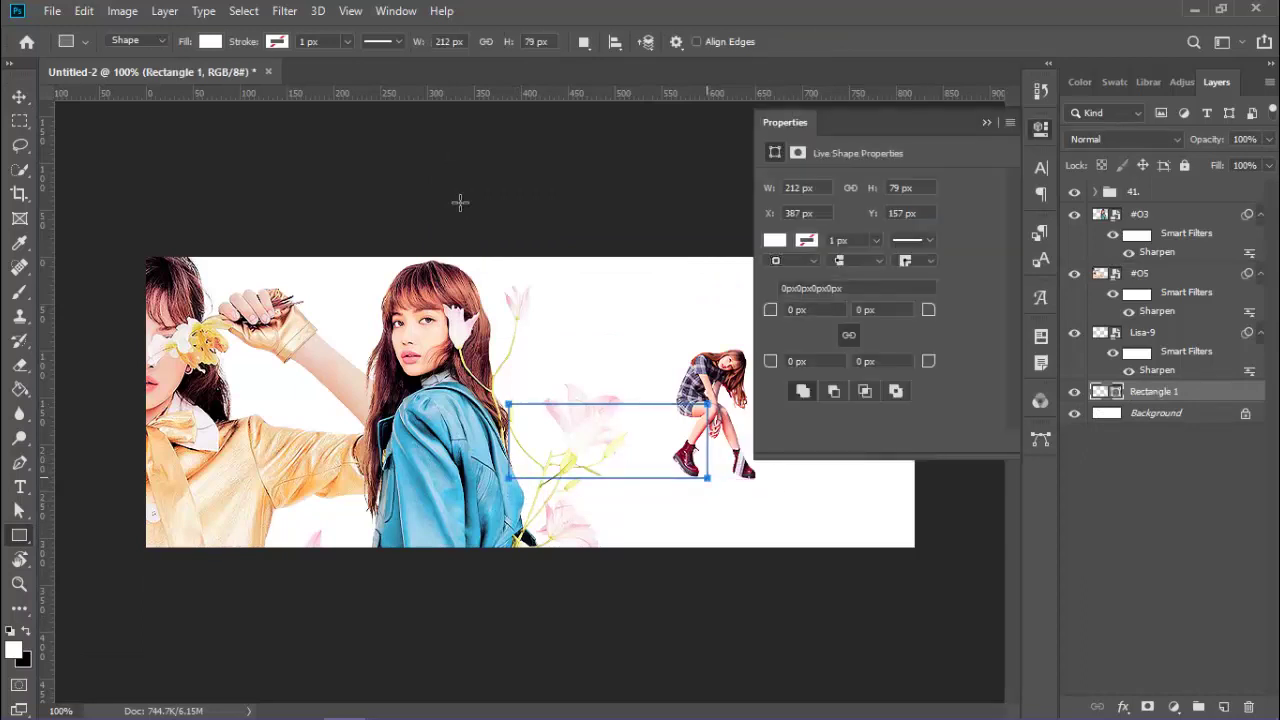
pyautogui.click(775, 240)
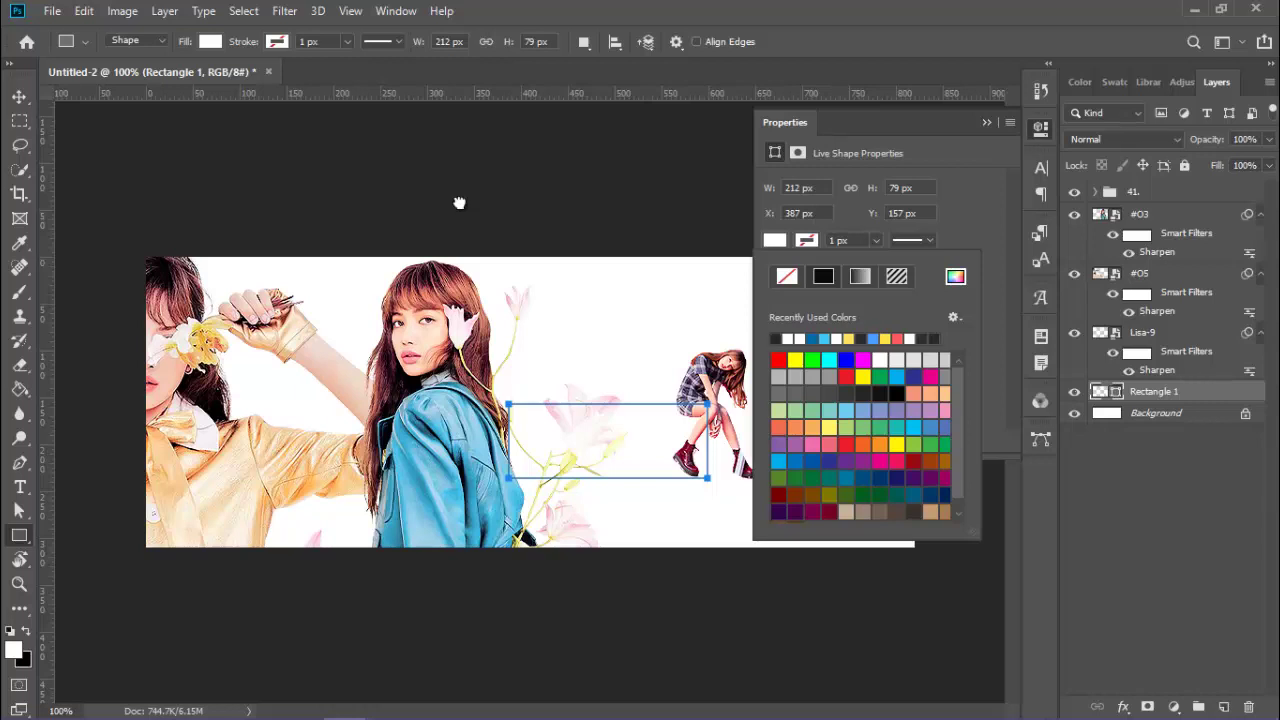
pyautogui.click(461, 211)
pyautogui.press('Return')
pyautogui.press('v')
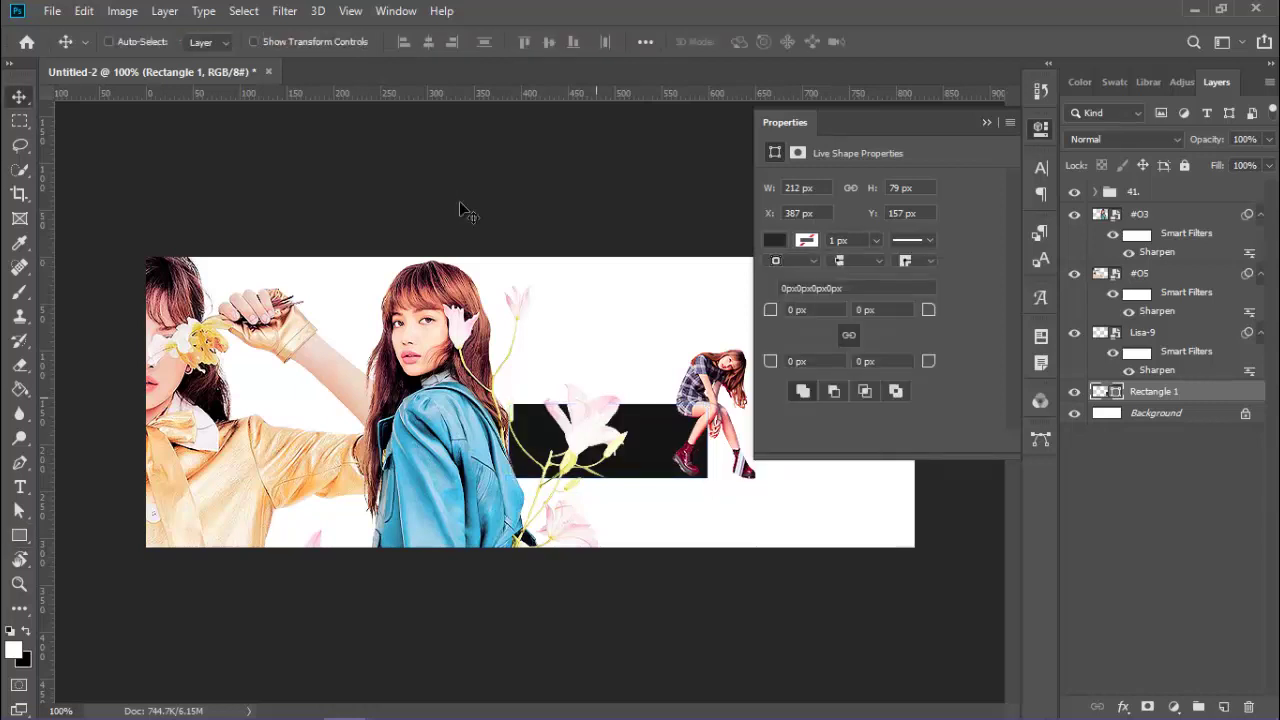
# Shorten the black rectangle's height and add a new empty layer.
pyautogui.hotkey('ctrl', 't')
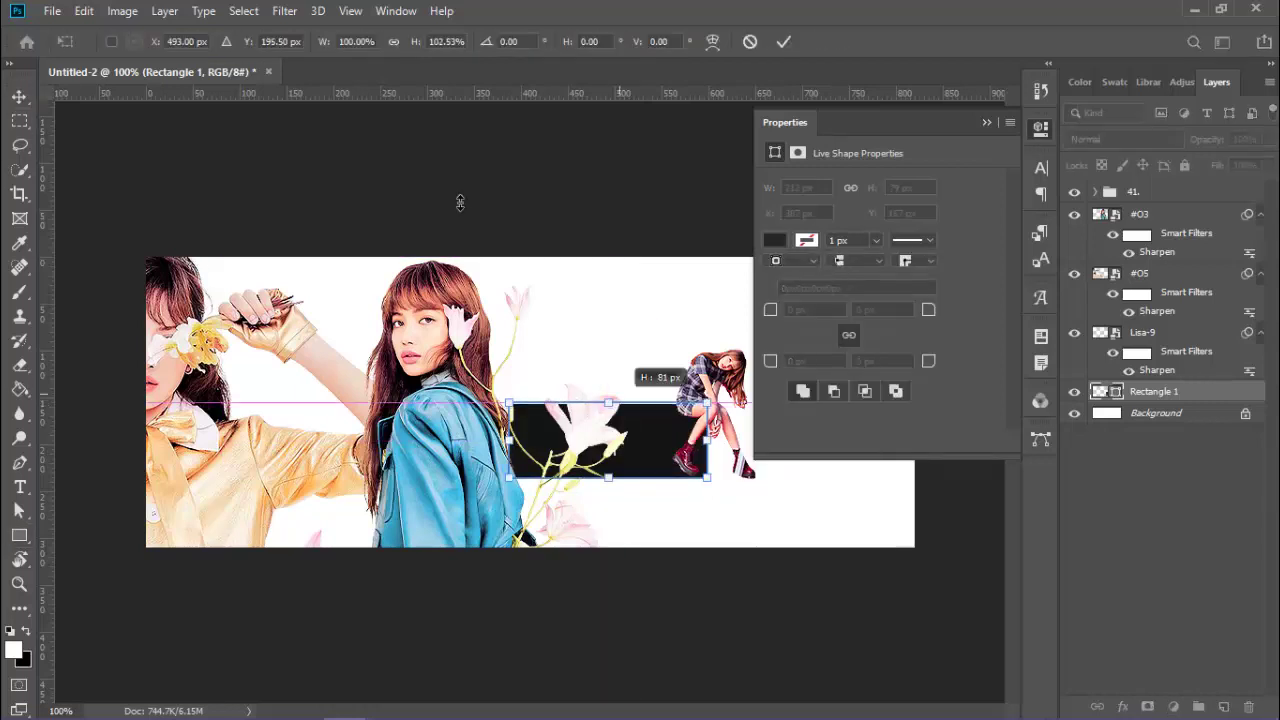
pyautogui.press('Return')
pyautogui.hotkey('ctrl', '+')
pyautogui.hotkey('ctrl', 'shift', 'n')
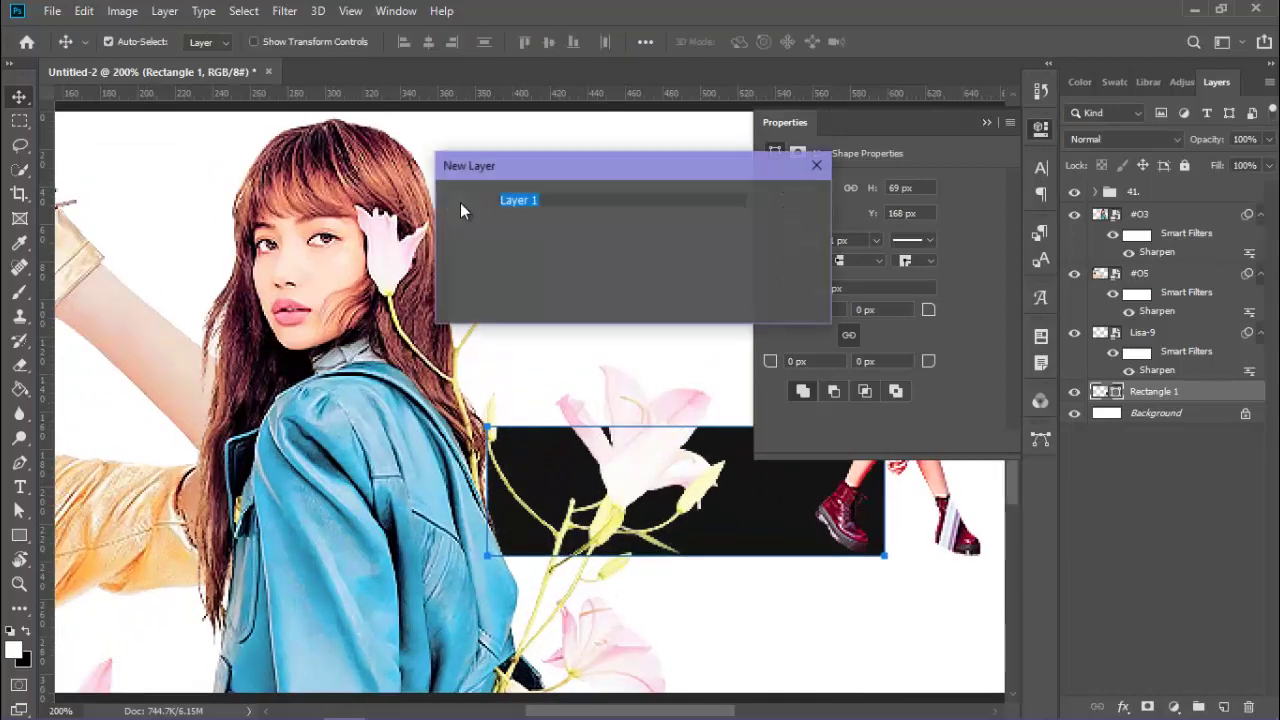
pyautogui.press('Return')
pyautogui.hscroll(3, 460, 210)
pyautogui.hscroll(2, 460, 210)
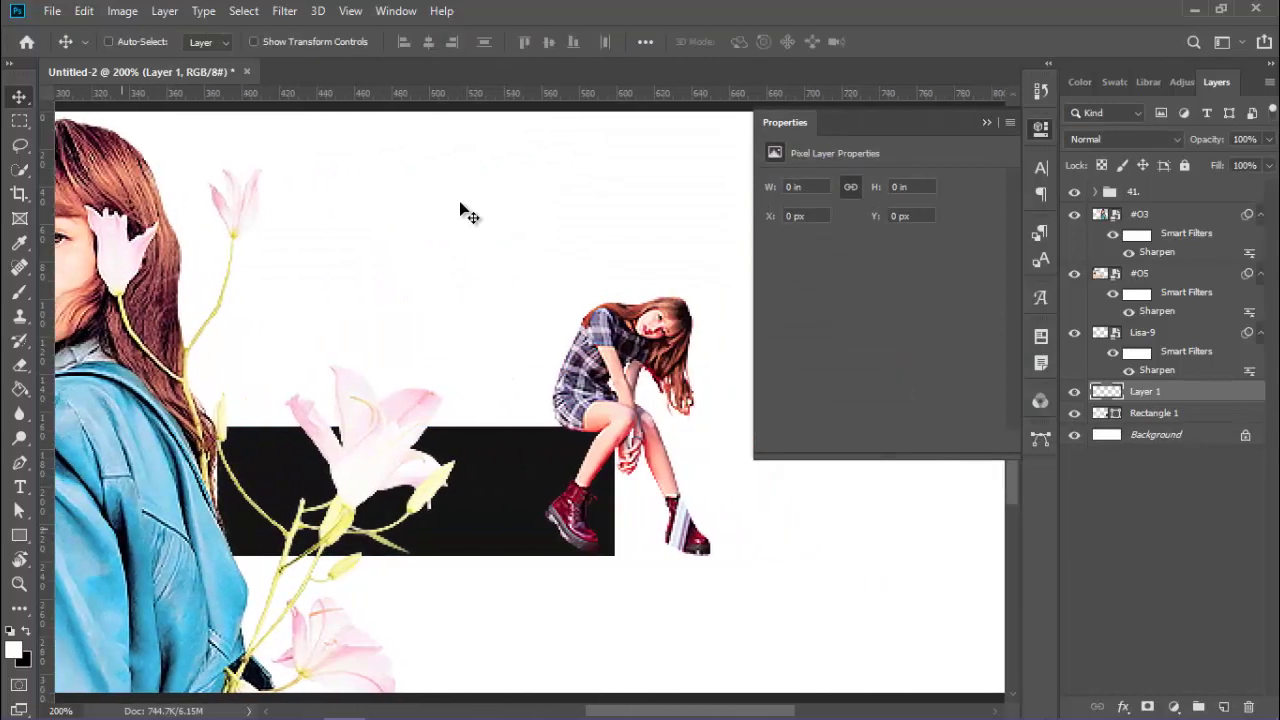
# Duplicate Rectangle 1 and nudge the original up and right to offset the box faces.
pyautogui.rightClick(1154, 413)
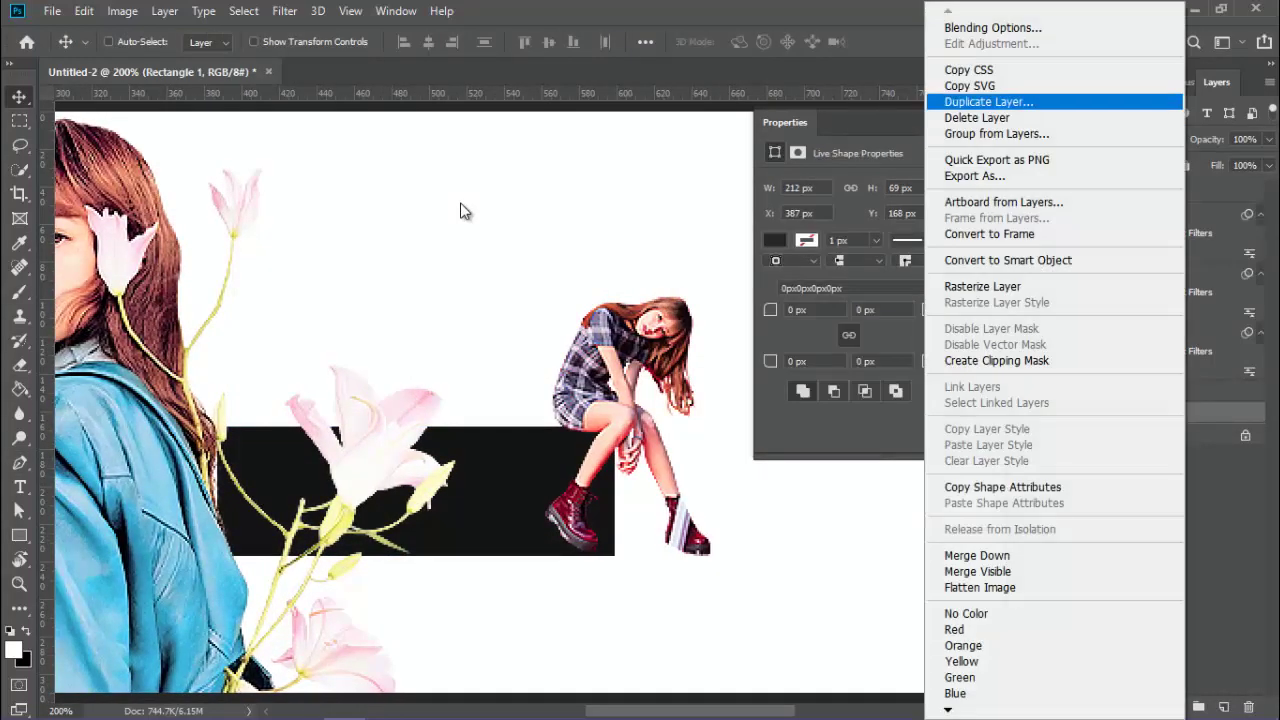
pyautogui.click(1057, 100)
pyautogui.press('Return')
pyautogui.hotkey('alt', '[')
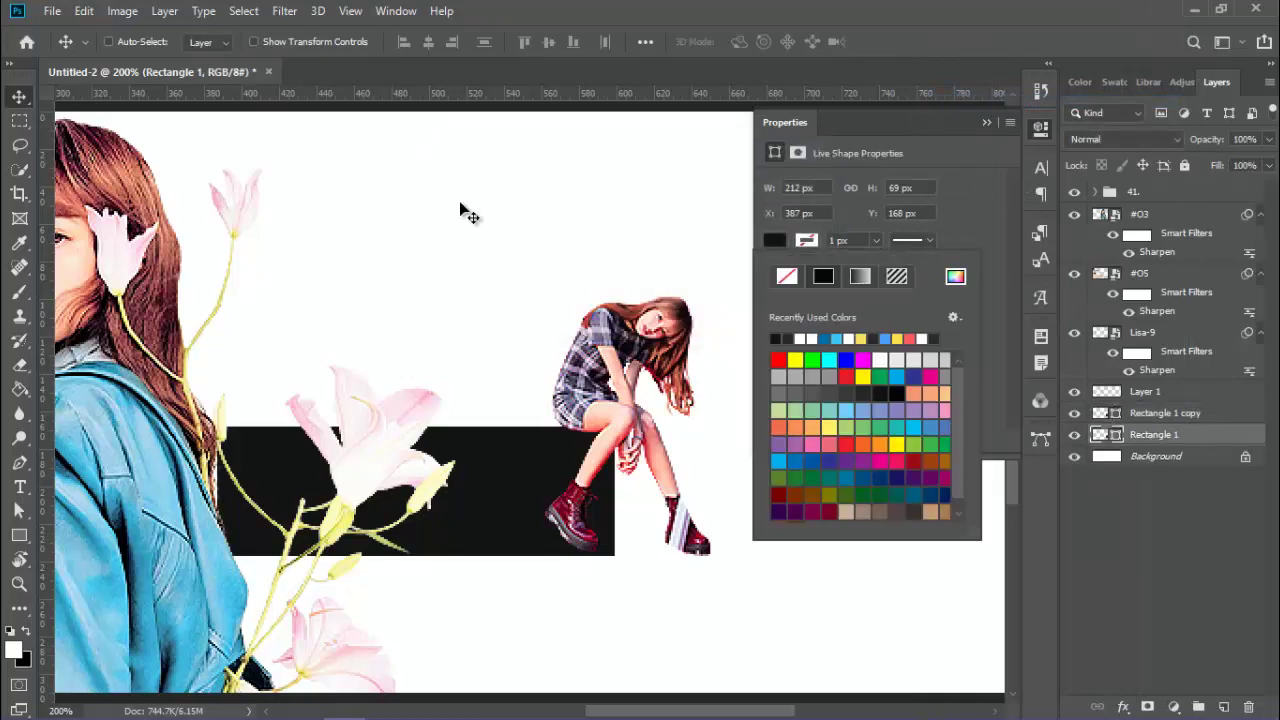
pyautogui.press('Escape')
pyautogui.hotkey('shift', 'Up')
pyautogui.press('Up')
pyautogui.press('Up')
pyautogui.press('Up')
pyautogui.hotkey('shift', 'Right')
pyautogui.press('Right')
pyautogui.press('Right')
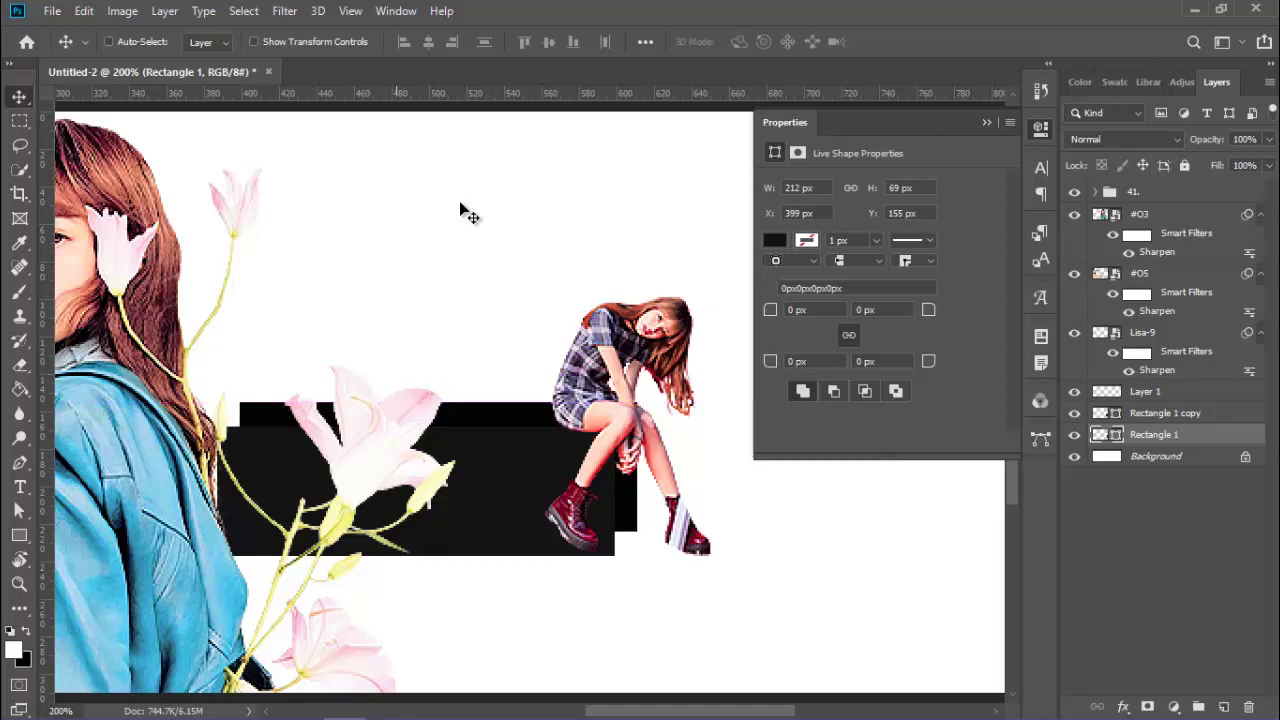
pyautogui.press('p')
pyautogui.hotkey('ctrl', 'shift', 'n')
# Trace the side gap between the bars with the Pen and fill it black.
pyautogui.press('Return')
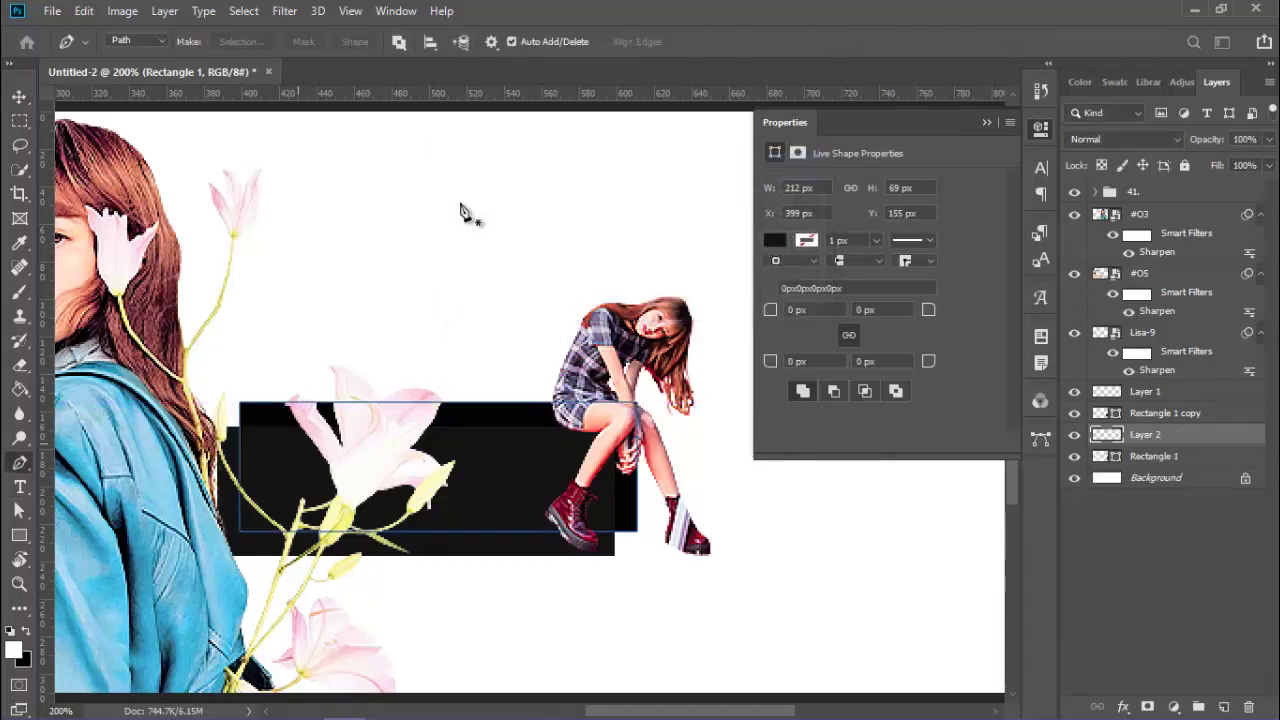
pyautogui.click(614, 555)
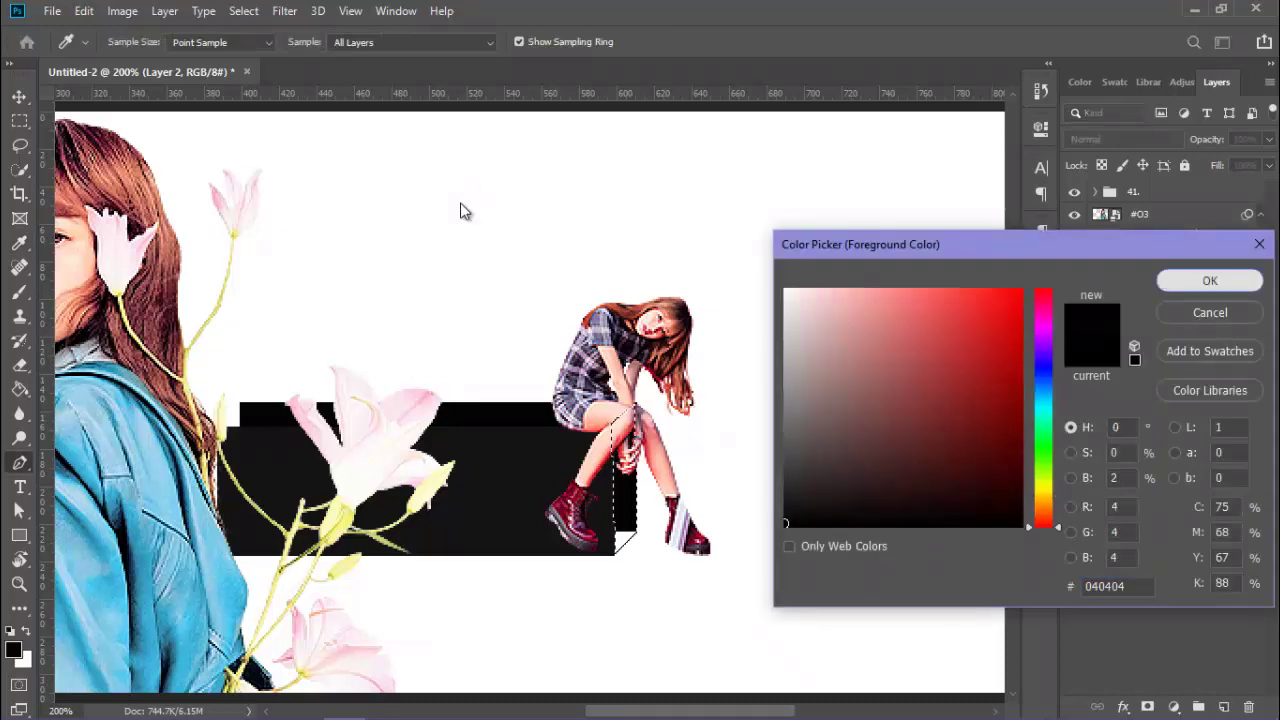
pyautogui.press('Return')
pyautogui.press('g')
pyautogui.hotkey('alt', 'BackSpace')
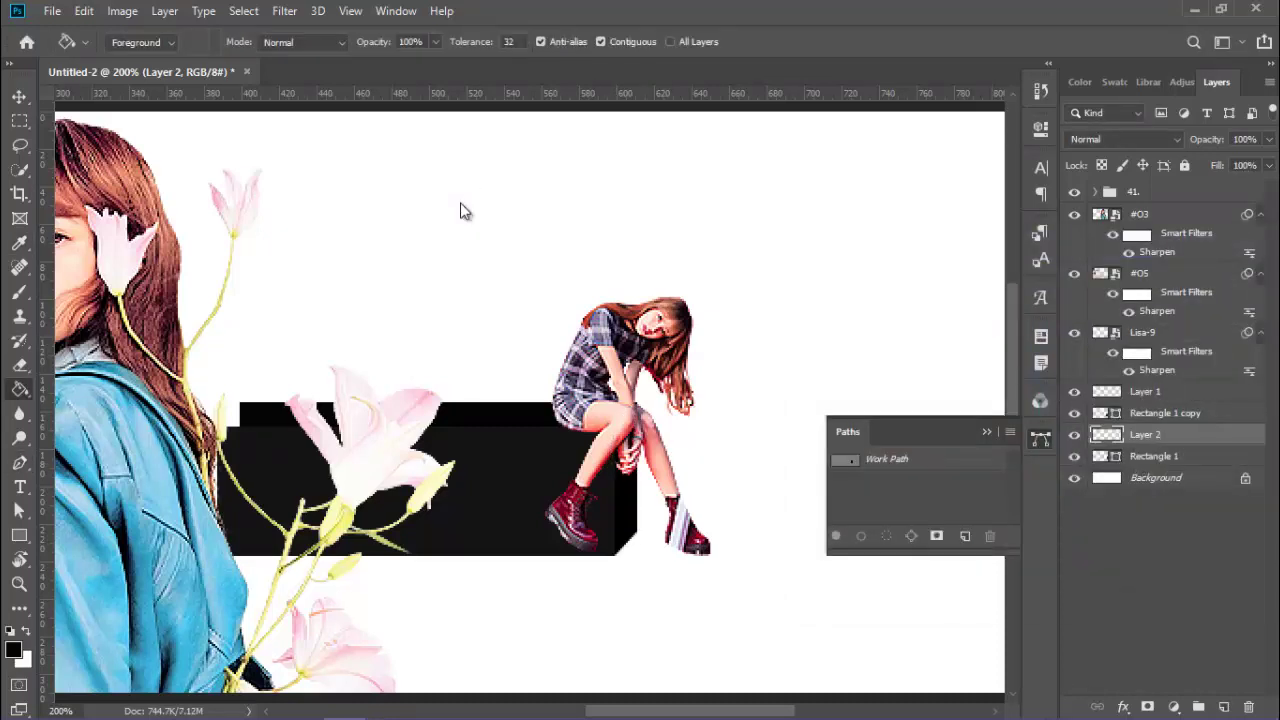
pyautogui.press('v')
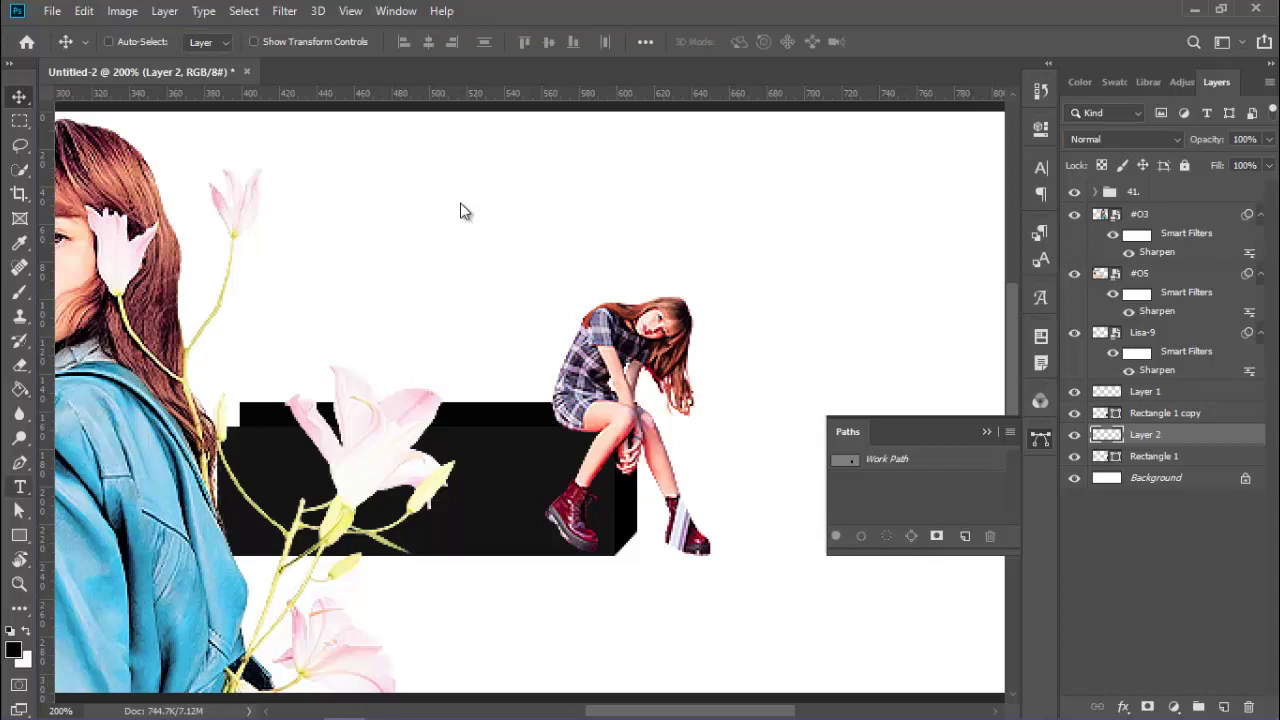
# Hide #03, trace the box's top face, and fill it black.
pyautogui.press('p')
pyautogui.click(1074, 214)
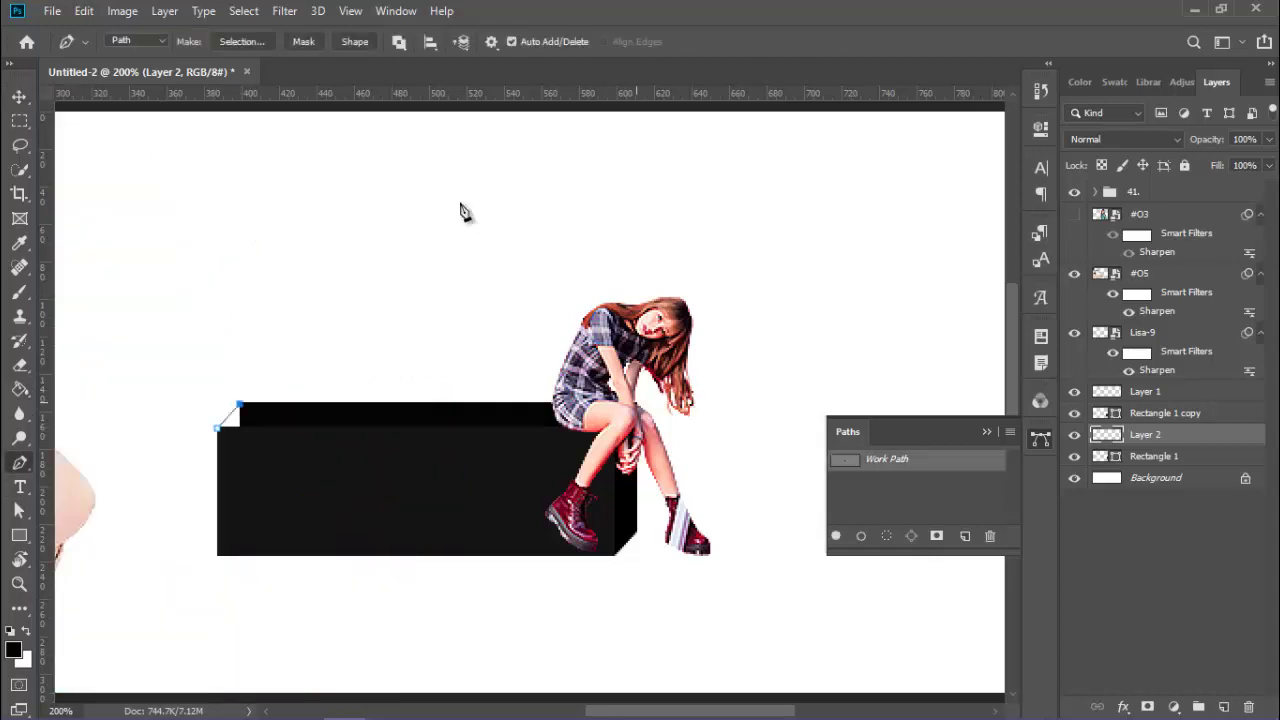
pyautogui.click(637, 403)
pyautogui.click(217, 428)
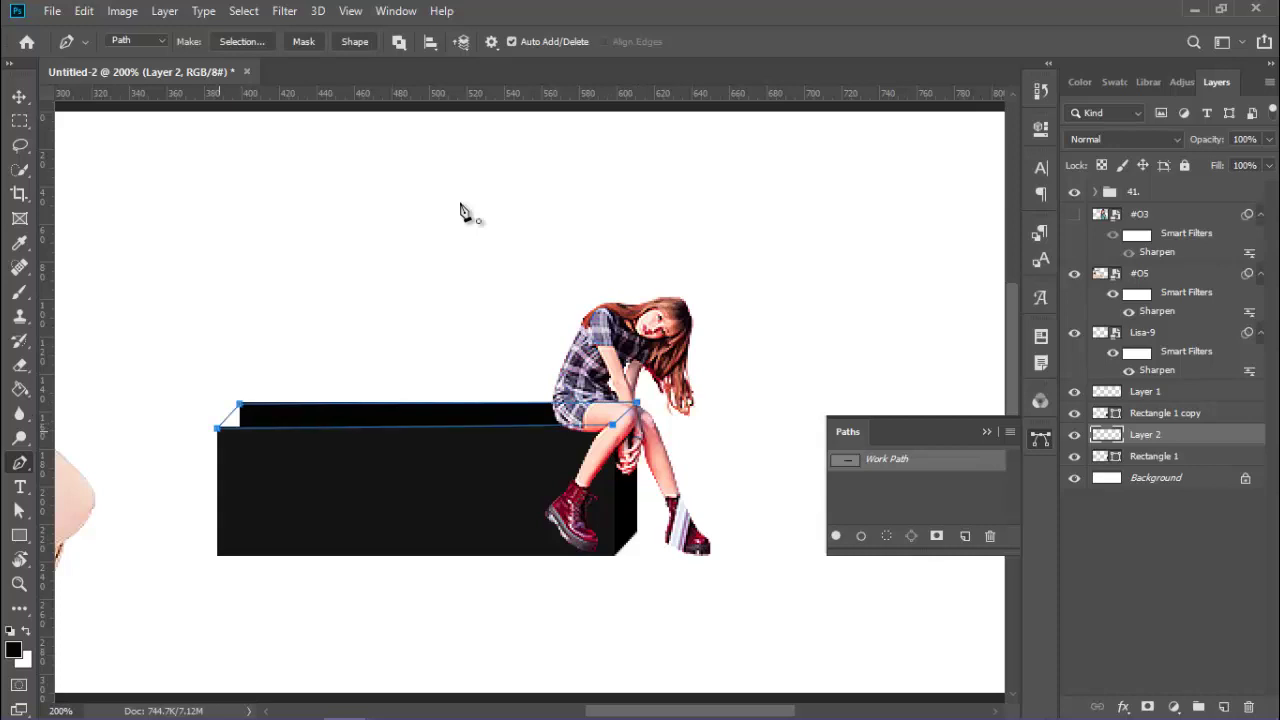
pyautogui.hotkey('ctrl', 'Return')
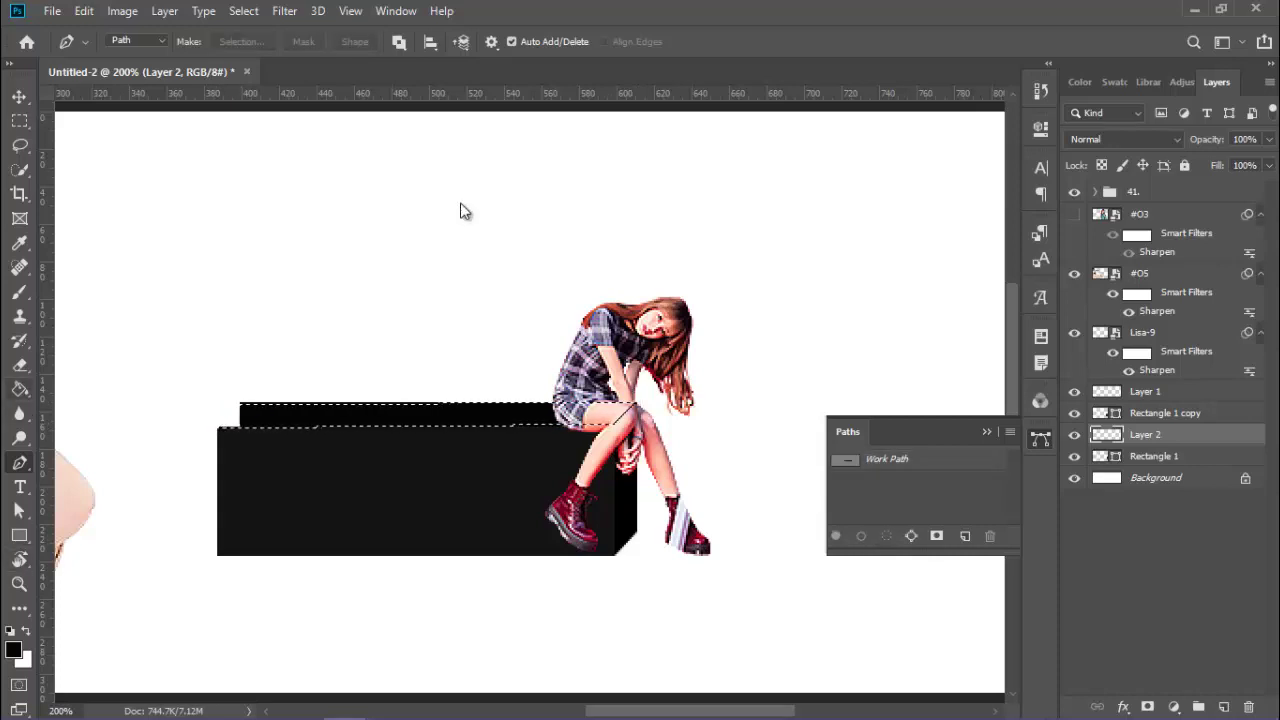
pyautogui.press('g')
pyautogui.hotkey('alt', 'BackSpace')
pyautogui.hotkey('ctrl', 'd')
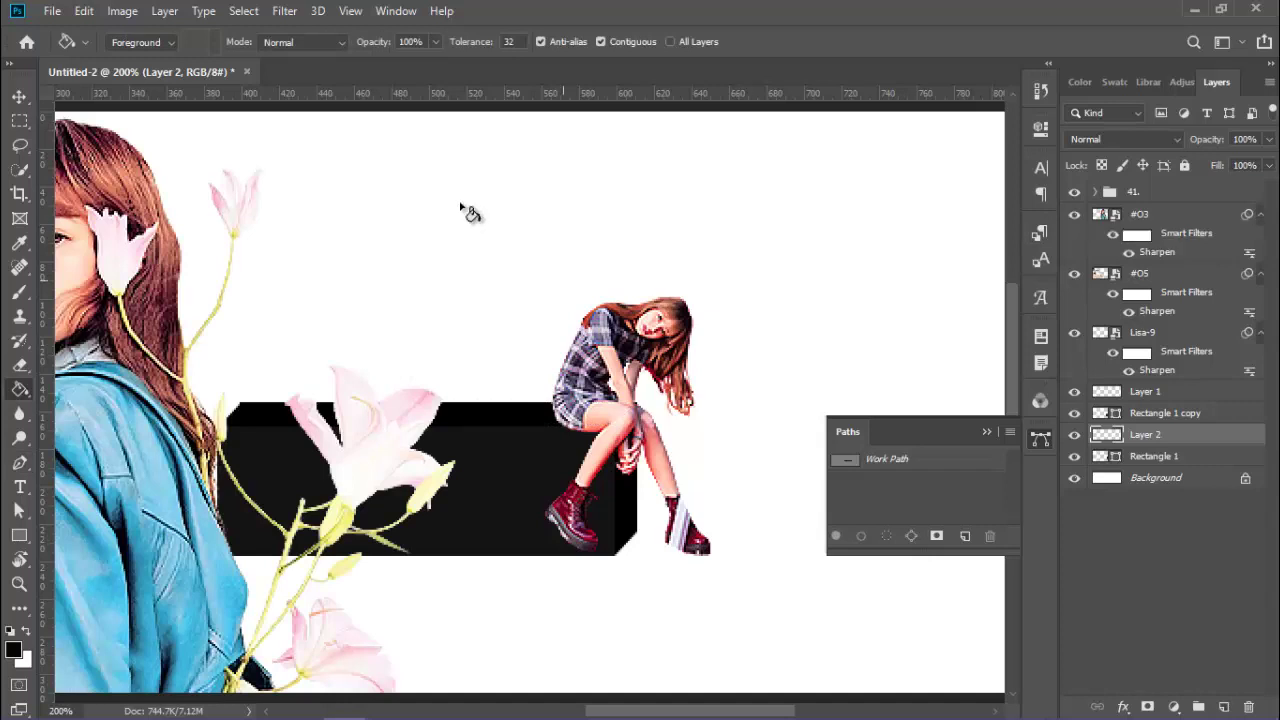
# Select the Lisa-9 photo layer via the 41 group.
pyautogui.keyDown('ctrl'); pyautogui.click(465, 209); pyautogui.keyUp('ctrl')
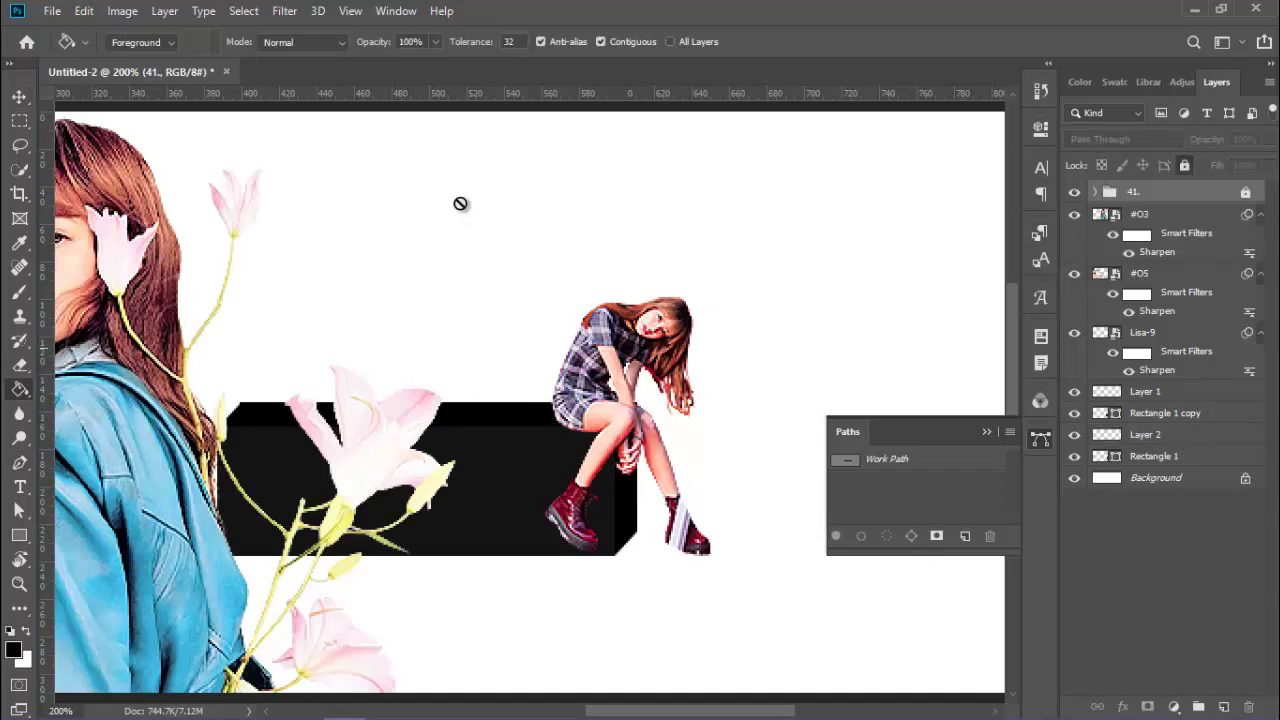
pyautogui.press('v')
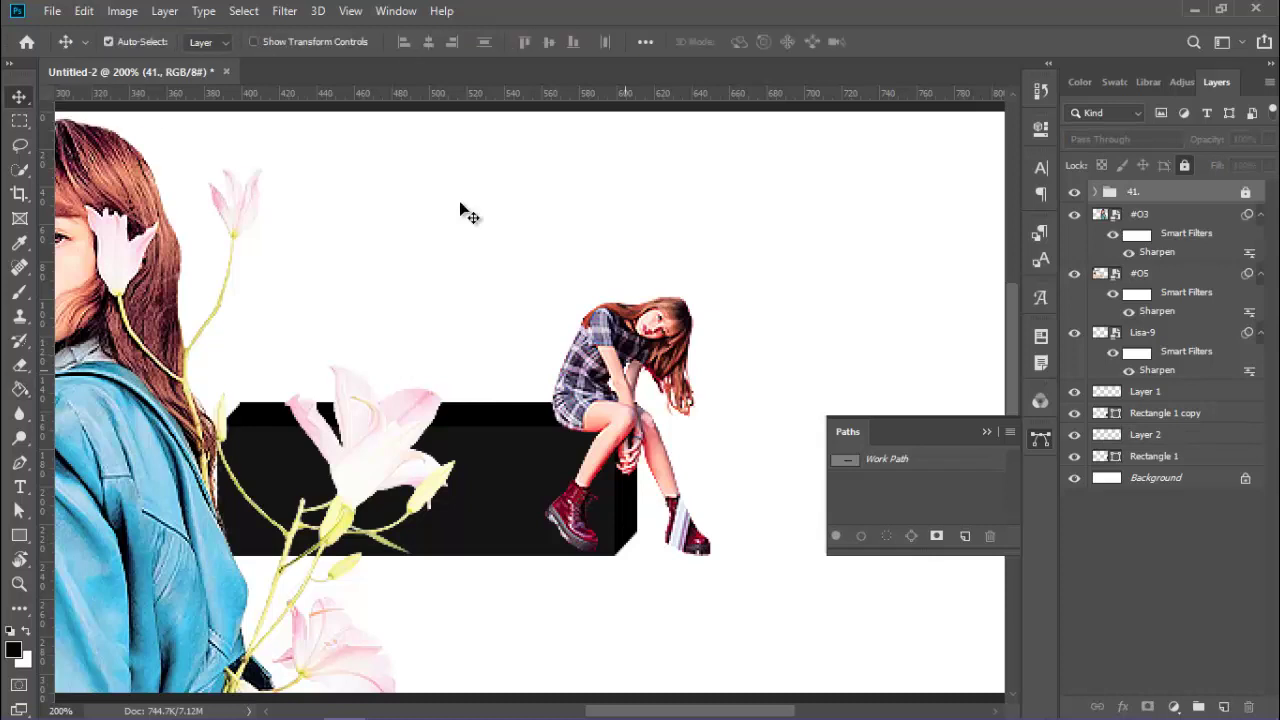
pyautogui.click(461, 210)
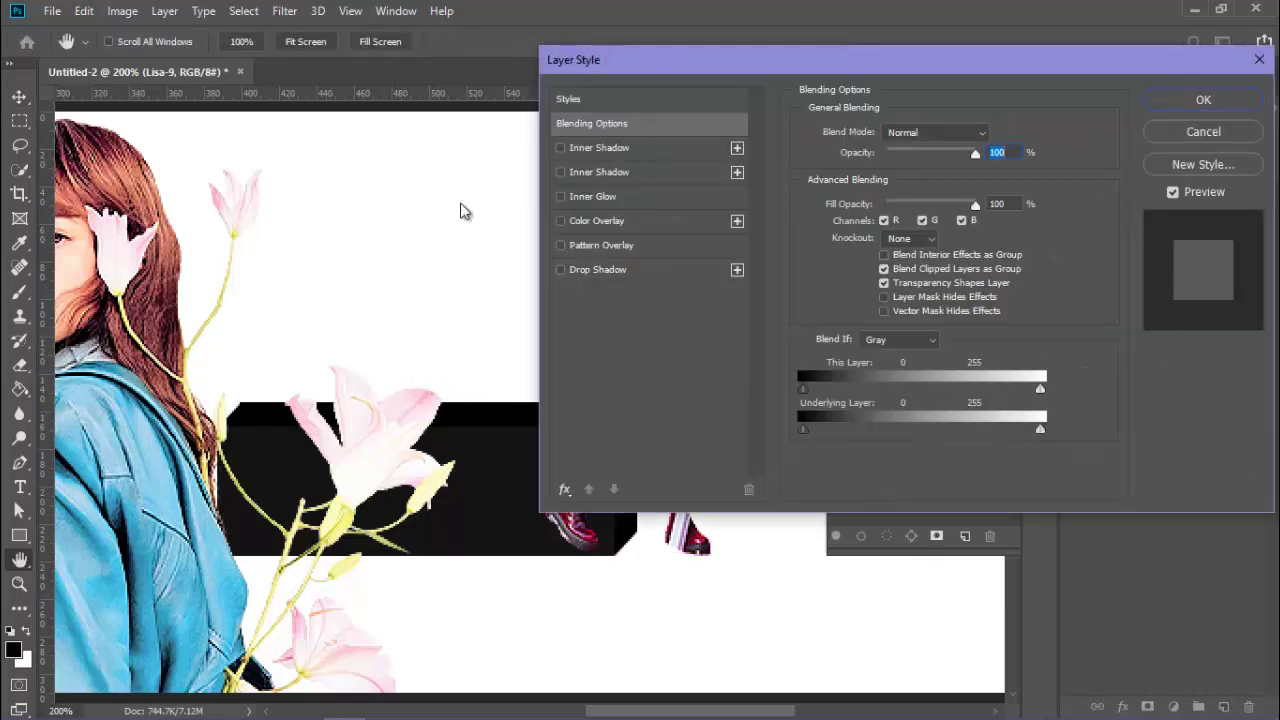
# Give Lisa-9 a black drop shadow, 6 px size, about 41-48% opacity.
pyautogui.write('73')
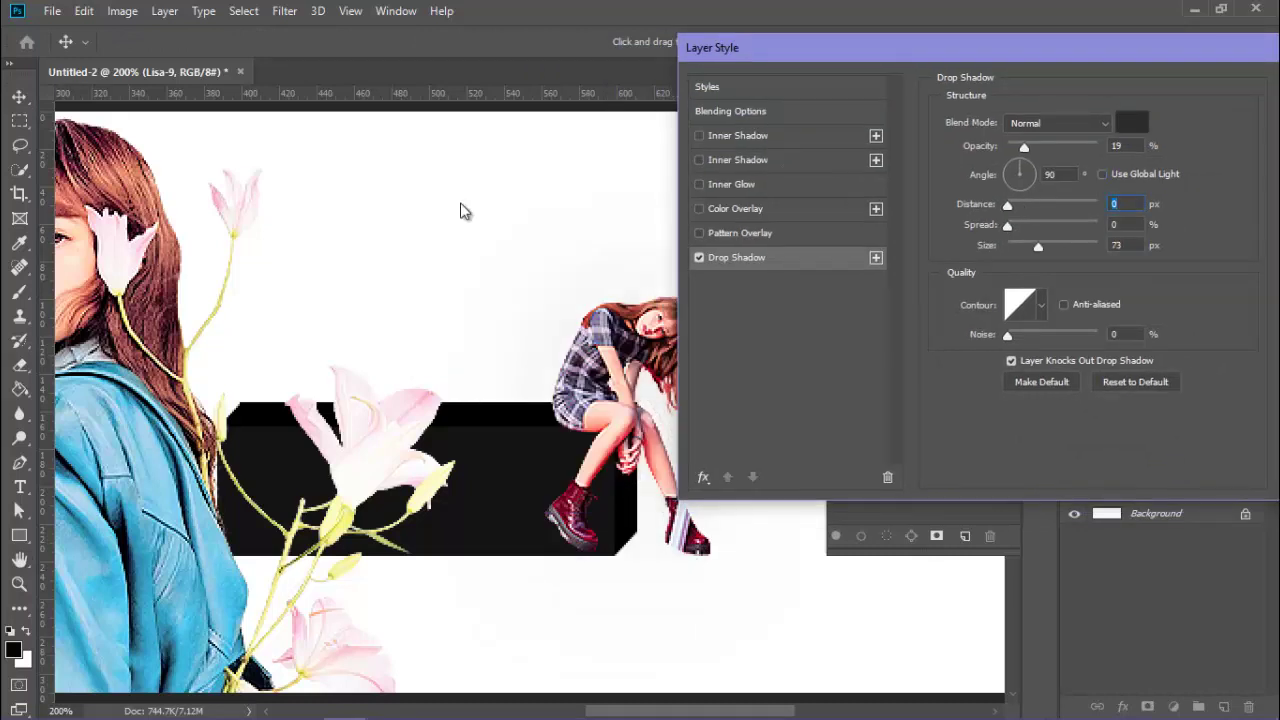
pyautogui.press('Up')
pyautogui.press('Up')
pyautogui.press('Up')
pyautogui.press('Tab')
pyautogui.press('Tab')
pyautogui.press('Tab')
pyautogui.write('6')
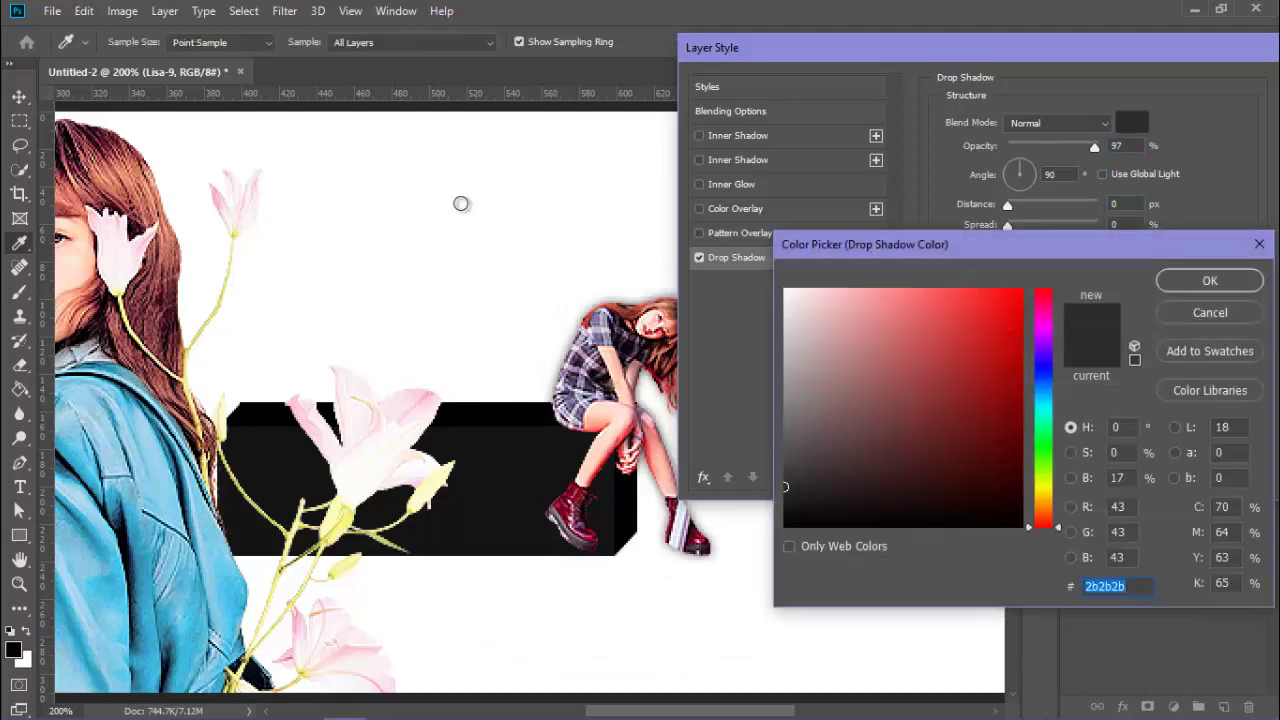
pyautogui.press('Return')
pyautogui.write('41')
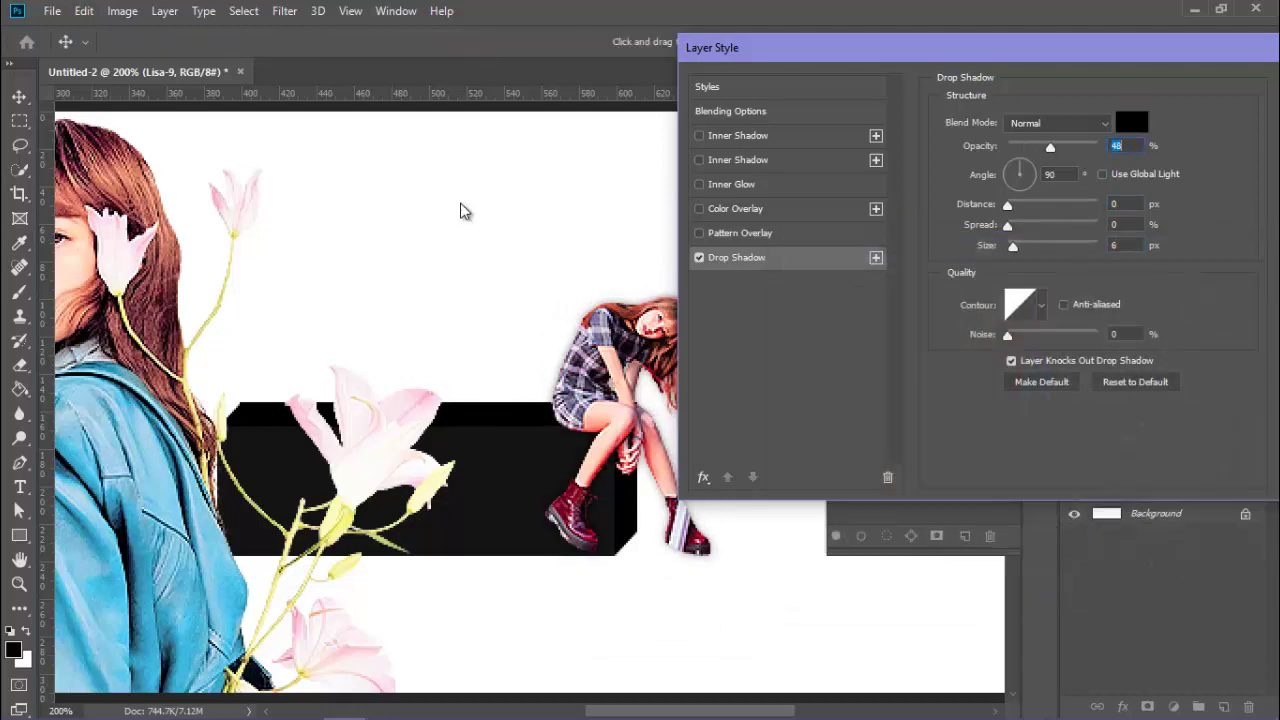
pyautogui.press('Return')
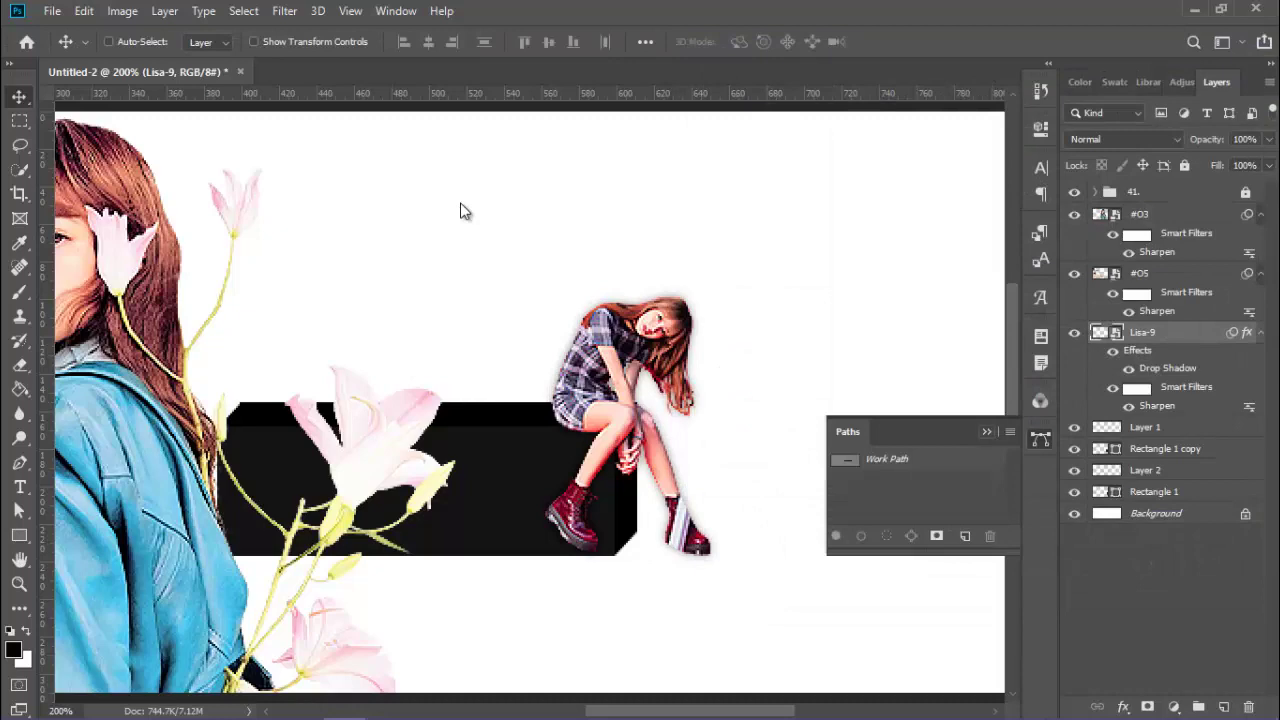
pyautogui.click(460, 210)
pyautogui.hotkey('ctrl', '1')
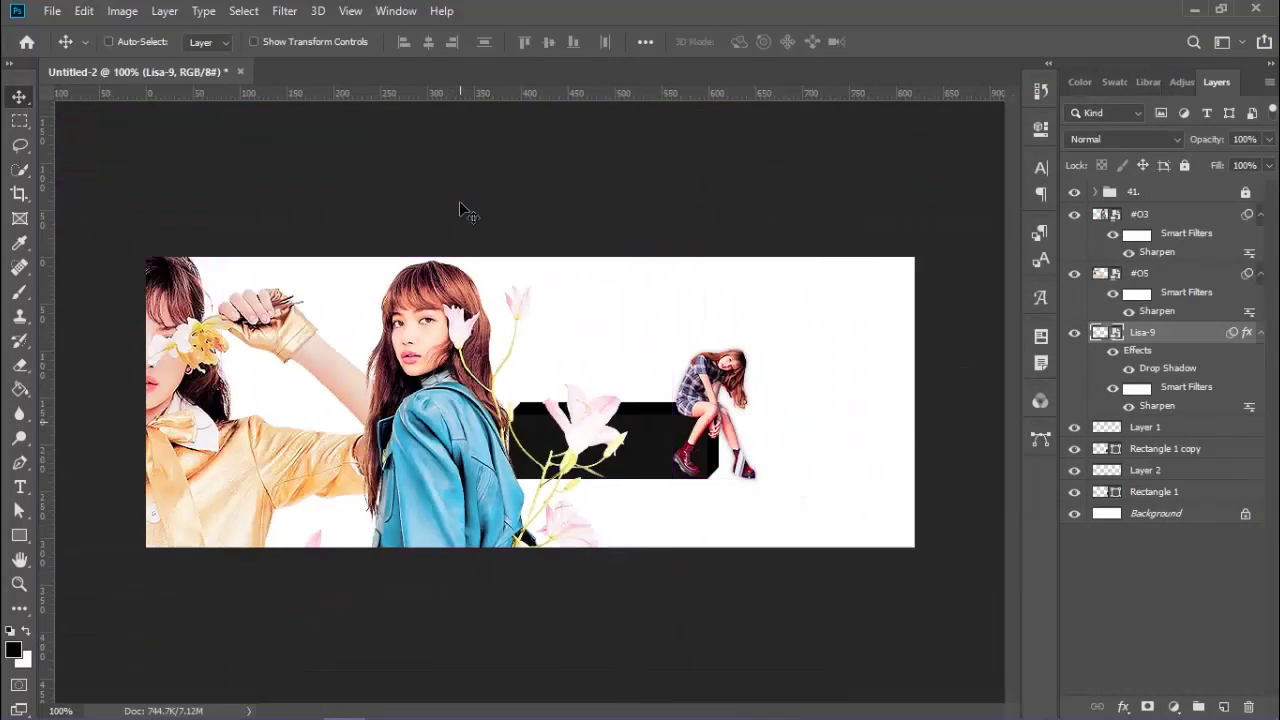
# Draw a tall narrow yellow stripe right of the black box.
pyautogui.hotkey('alt', ',')
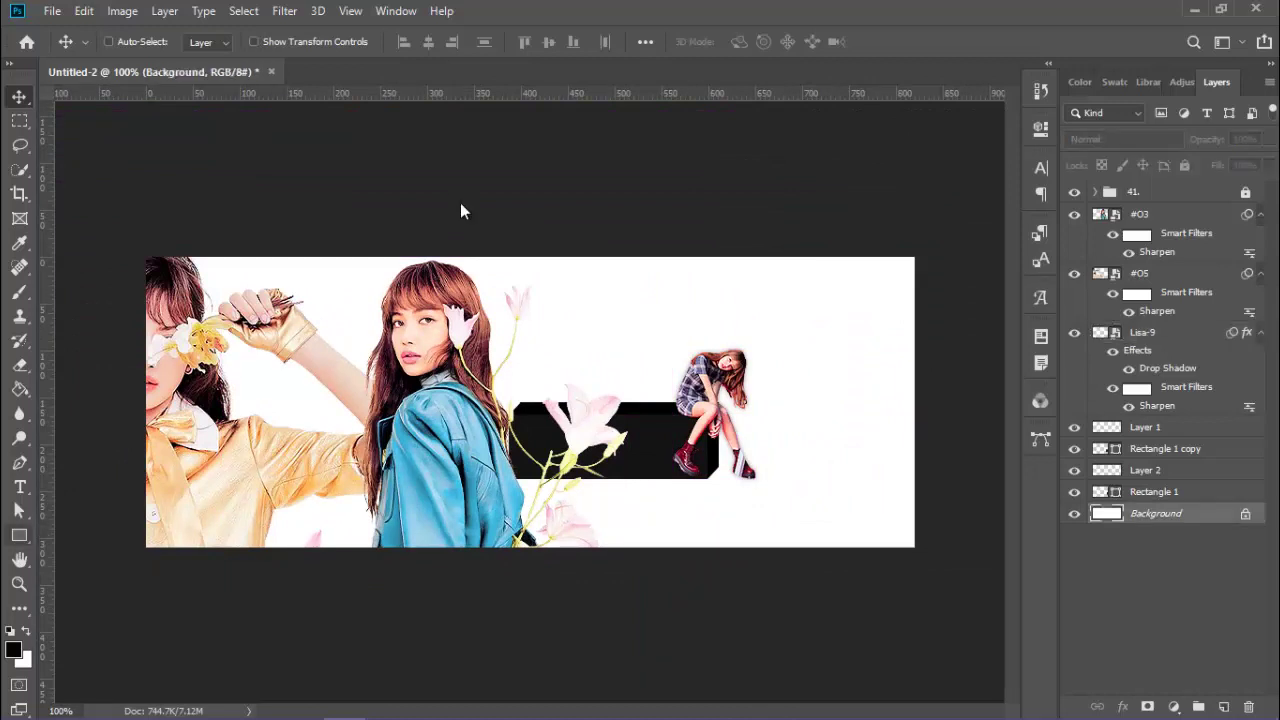
pyautogui.press('u')
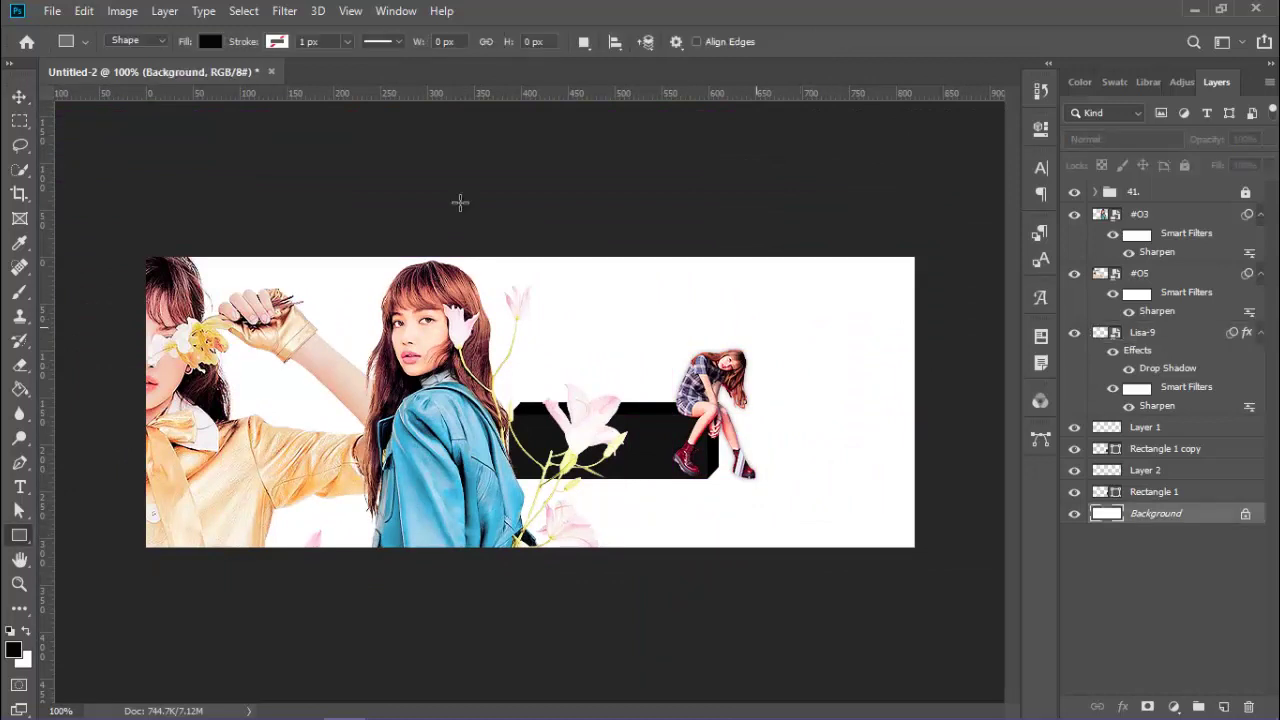
pyautogui.moveTo(765, 320)
pyautogui.mouseDown()
pyautogui.moveTo(814, 371)
pyautogui.moveTo(787, 504)
pyautogui.mouseUp()
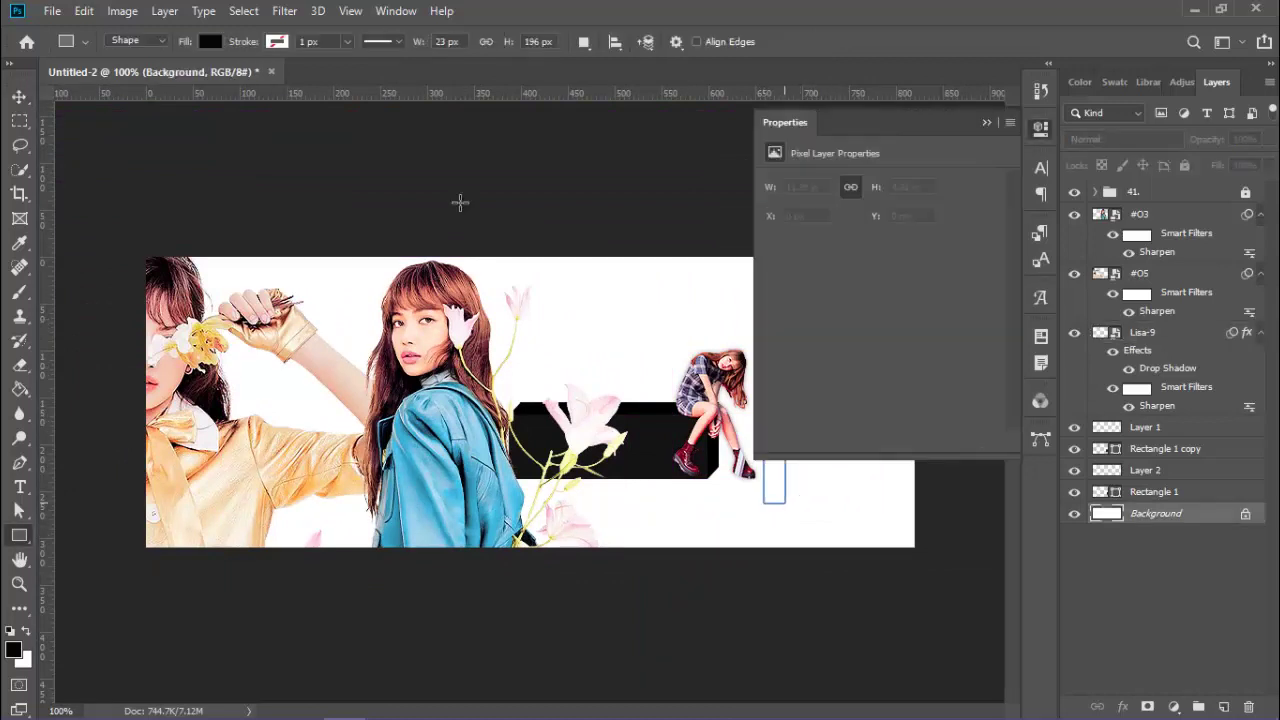
pyautogui.press('m')
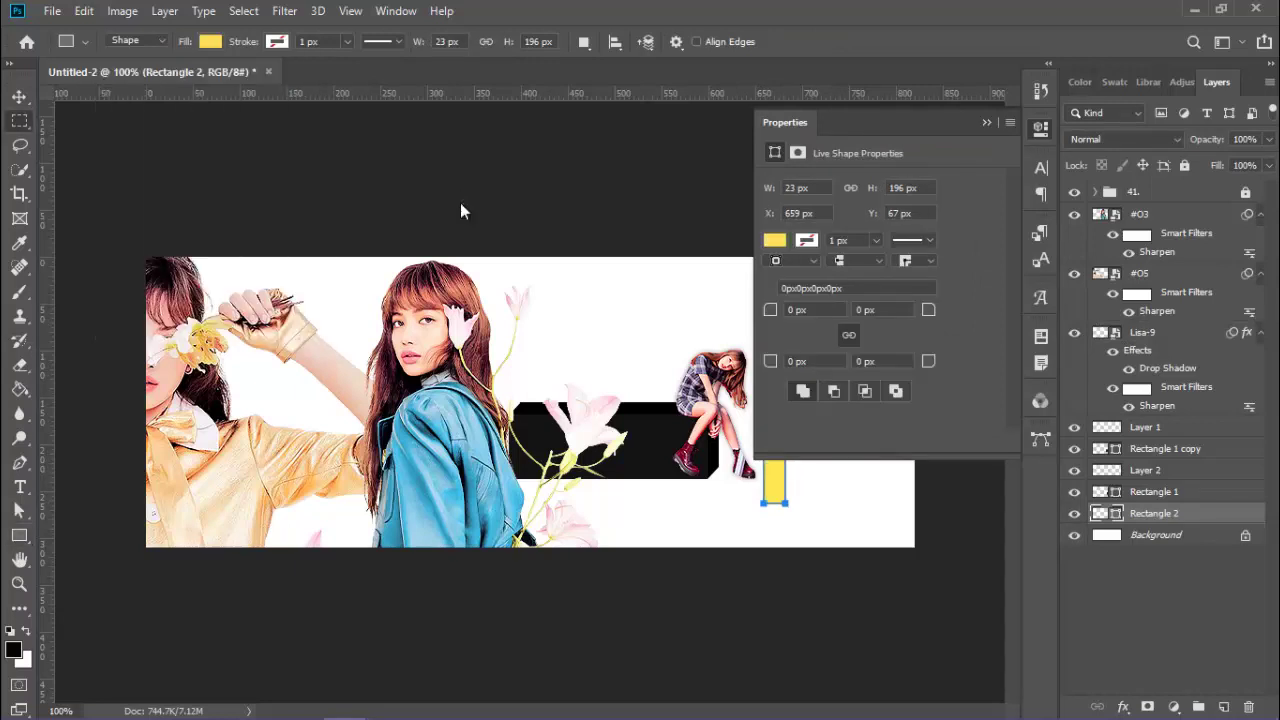
pyautogui.click(461, 211)
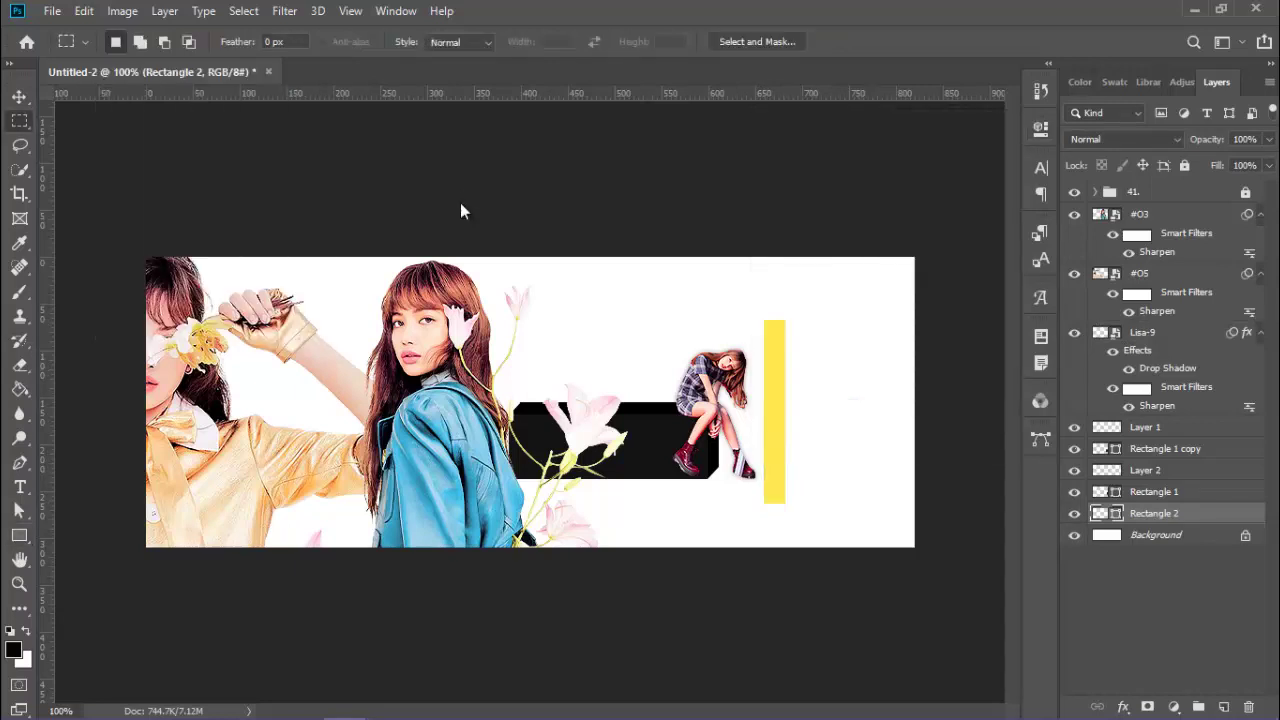
# Duplicate the yellow stripe, make the copy cyan, and nudge it right.
pyautogui.rightClick(1154, 513)
pyautogui.click(970, 102)
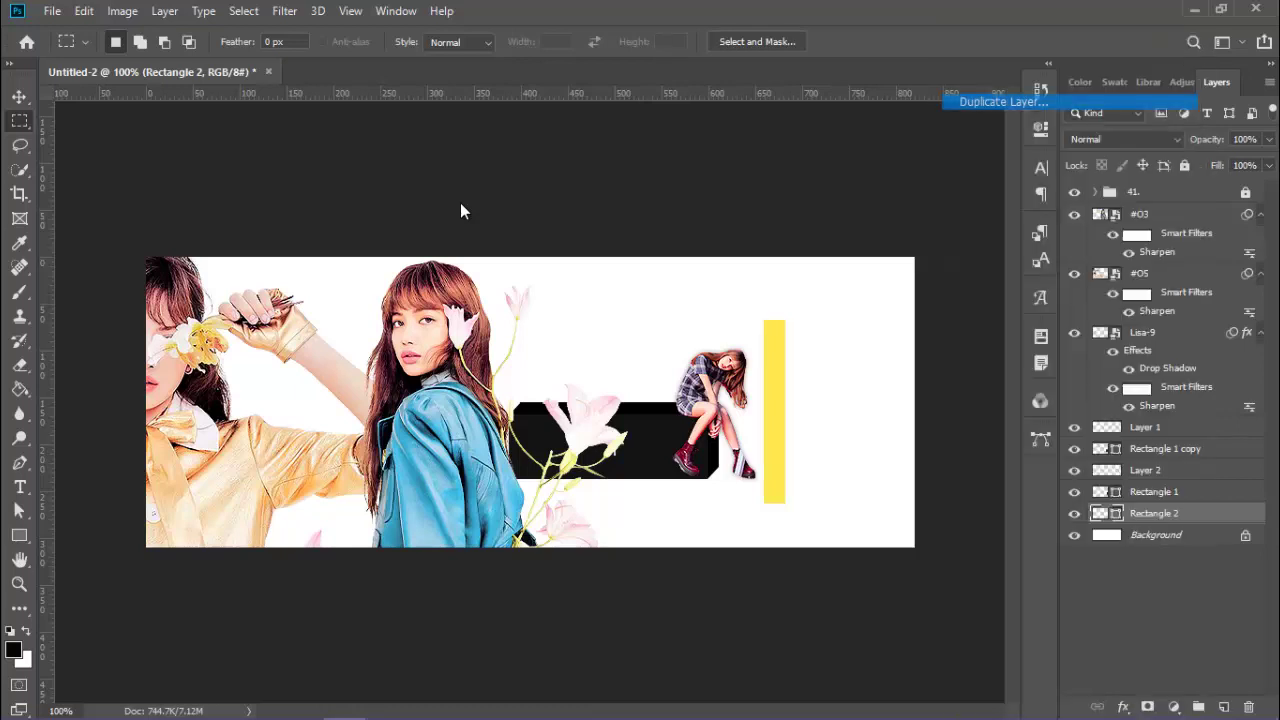
pyautogui.press('Return')
pyautogui.press('u')
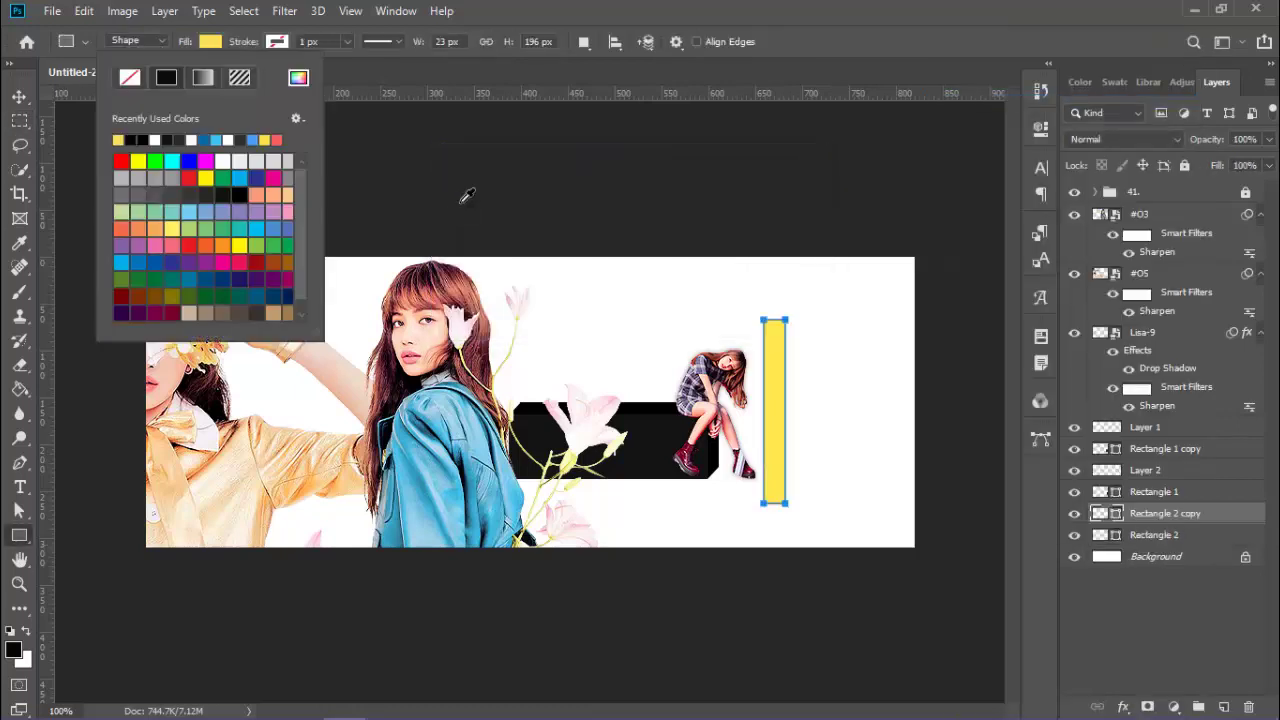
pyautogui.press('Return')
pyautogui.press('v')
pyautogui.hotkey('shift', 'Right')
pyautogui.hotkey('shift', 'Right')
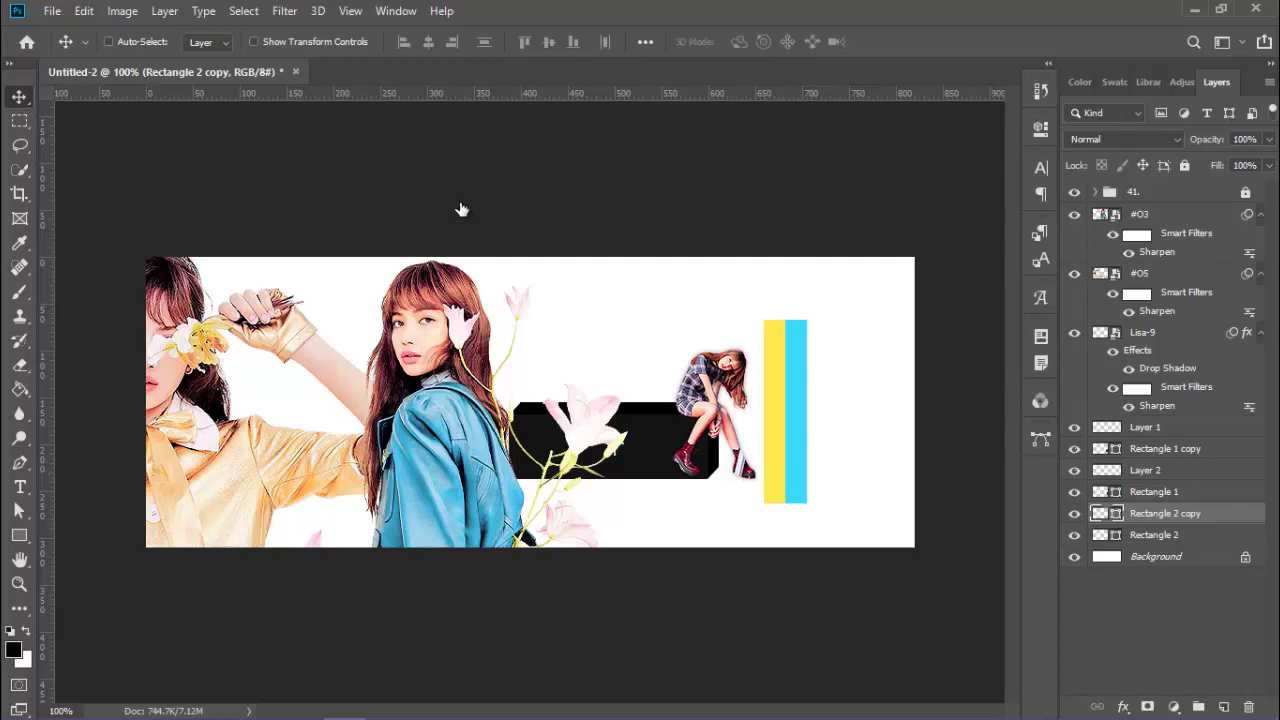
# Duplicate both stripes, merge the copies, and nudge the pair right.
pyautogui.keyDown('shift'); pyautogui.click(1154, 535); pyautogui.keyUp('shift')
pyautogui.rightClick(1154, 535)
pyautogui.click(985, 100)
pyautogui.click(795, 191)
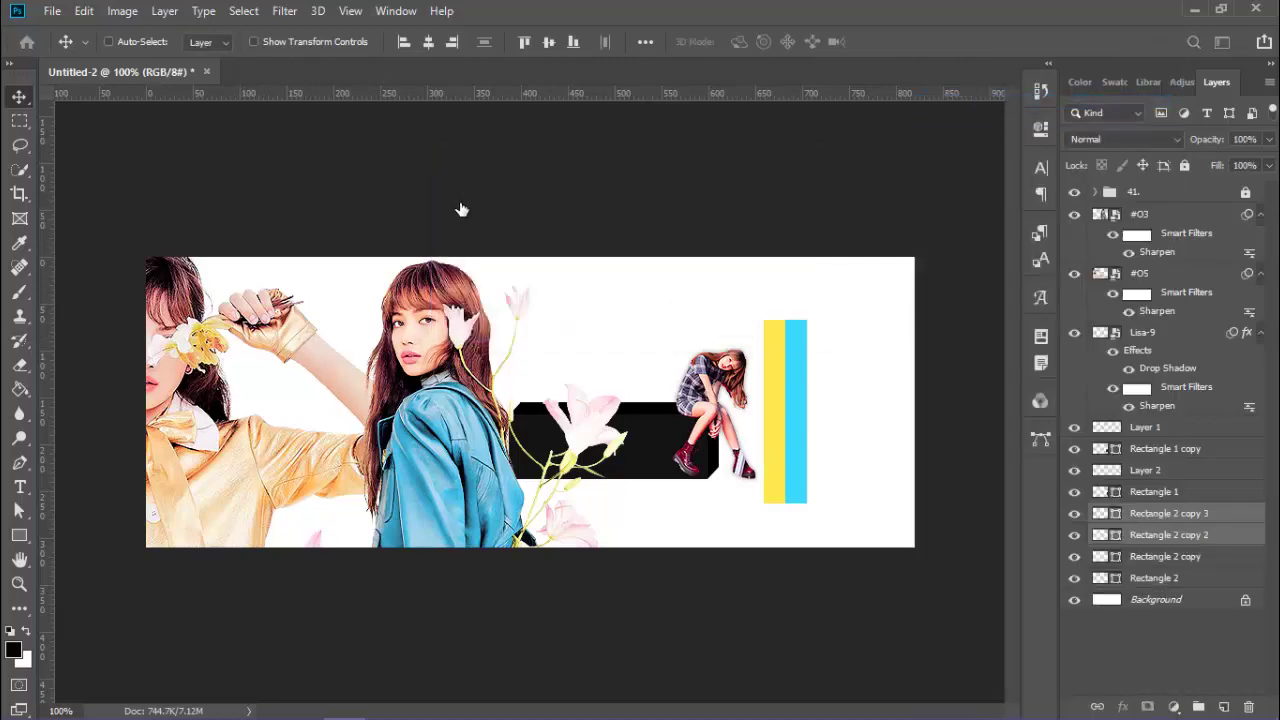
pyautogui.hotkey('ctrl', 'e')
pyautogui.hotkey('shift', 'Right')
pyautogui.hotkey('shift', 'Right')
pyautogui.hotkey('shift', 'Right')
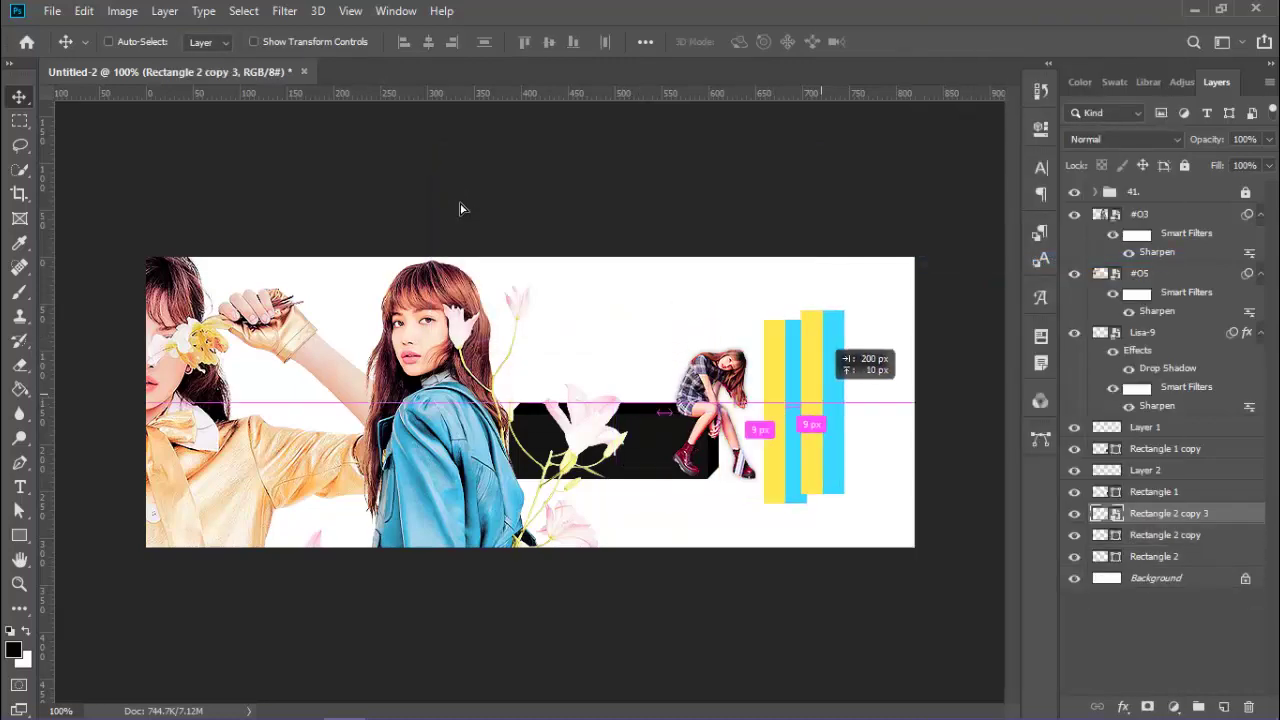
pyautogui.hotkey('shift', 'Right')
pyautogui.hotkey('shift', 'Right')
# Select all of the merged stripe copy and cut it from the banner.
pyautogui.rightClick(462, 211)
pyautogui.press('Escape')
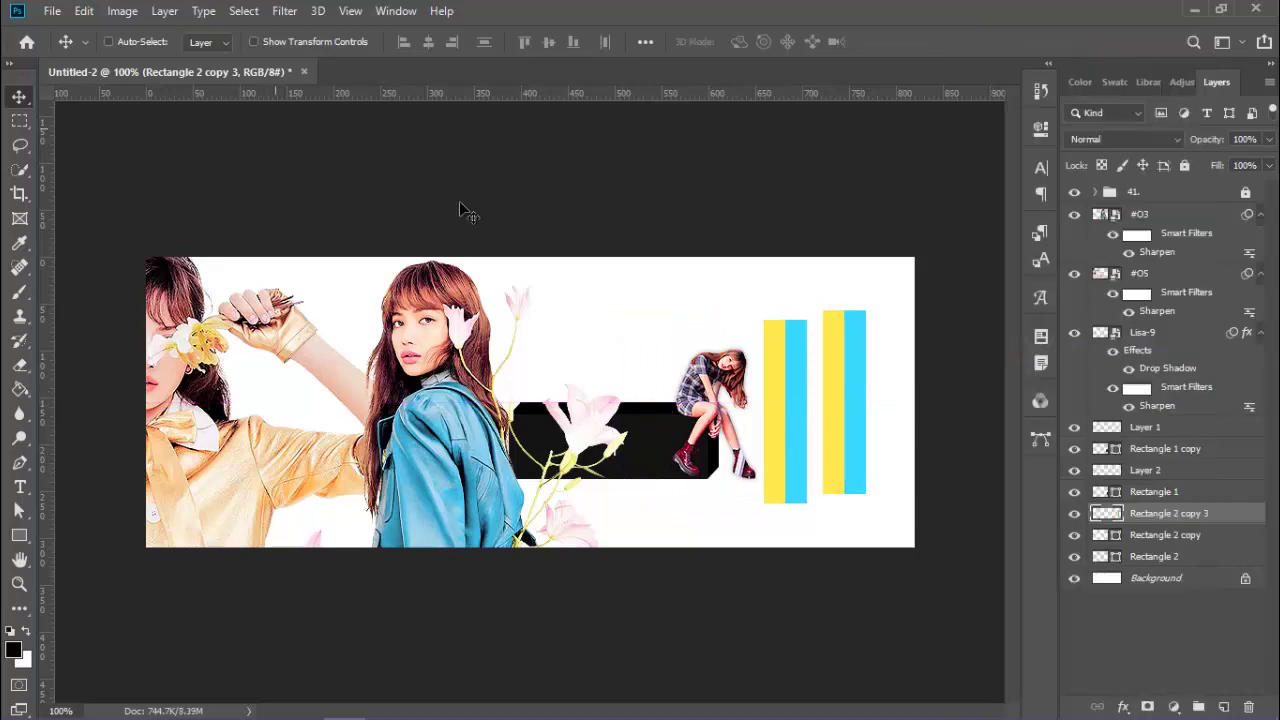
pyautogui.press('m')
pyautogui.hotkey('ctrl', 'z')
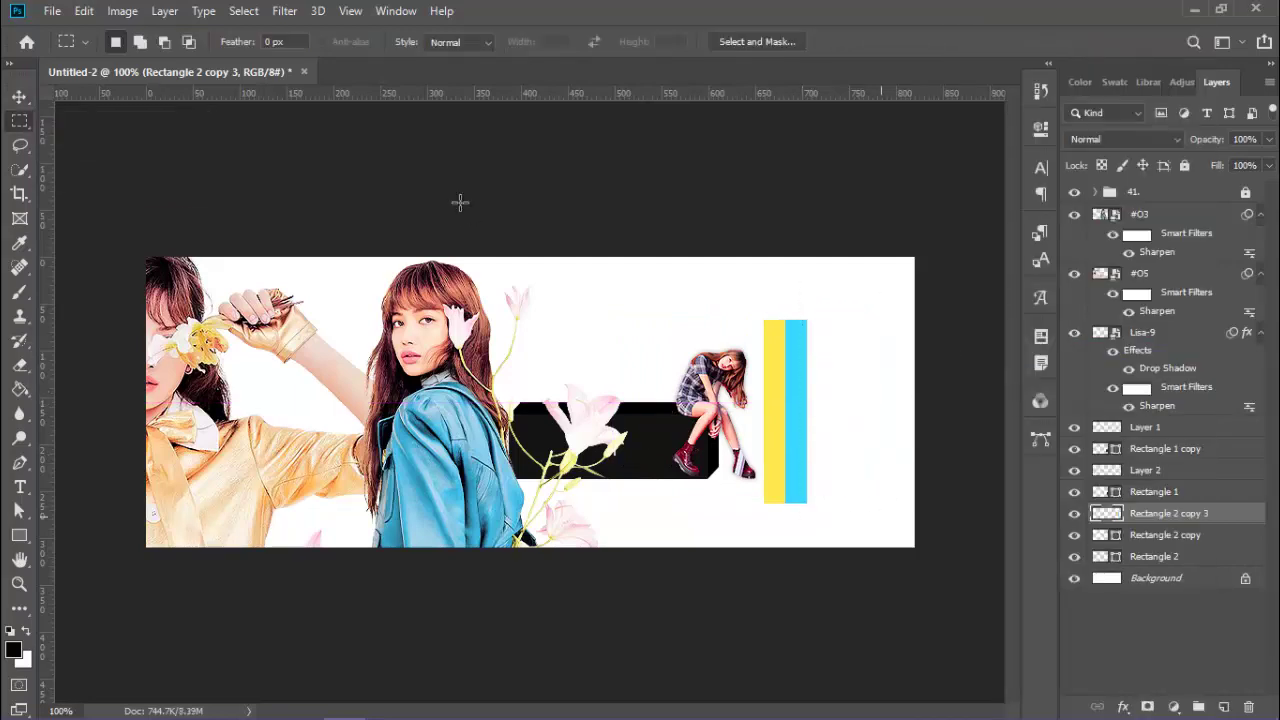
pyautogui.hotkey('alt', 't')
pyautogui.press('v')
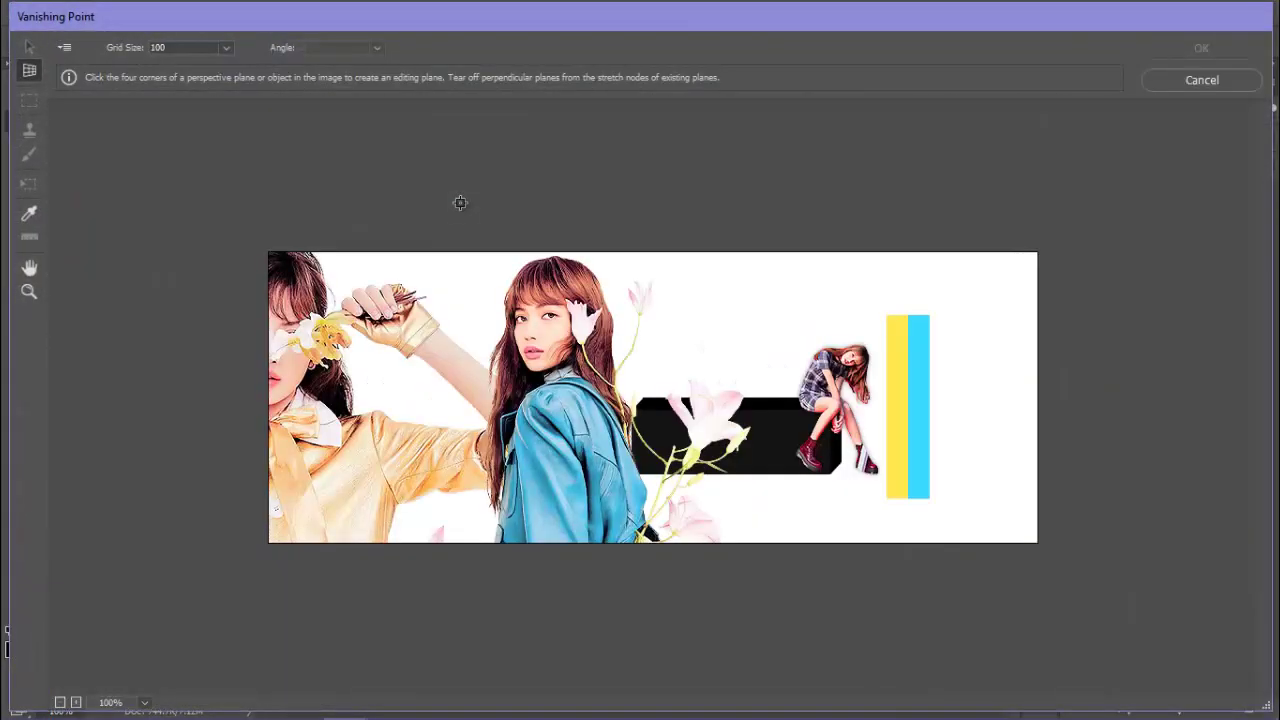
# Draw a perspective plane at the bars' base and paste the cut stripes flat into it.
pyautogui.click(928, 494)
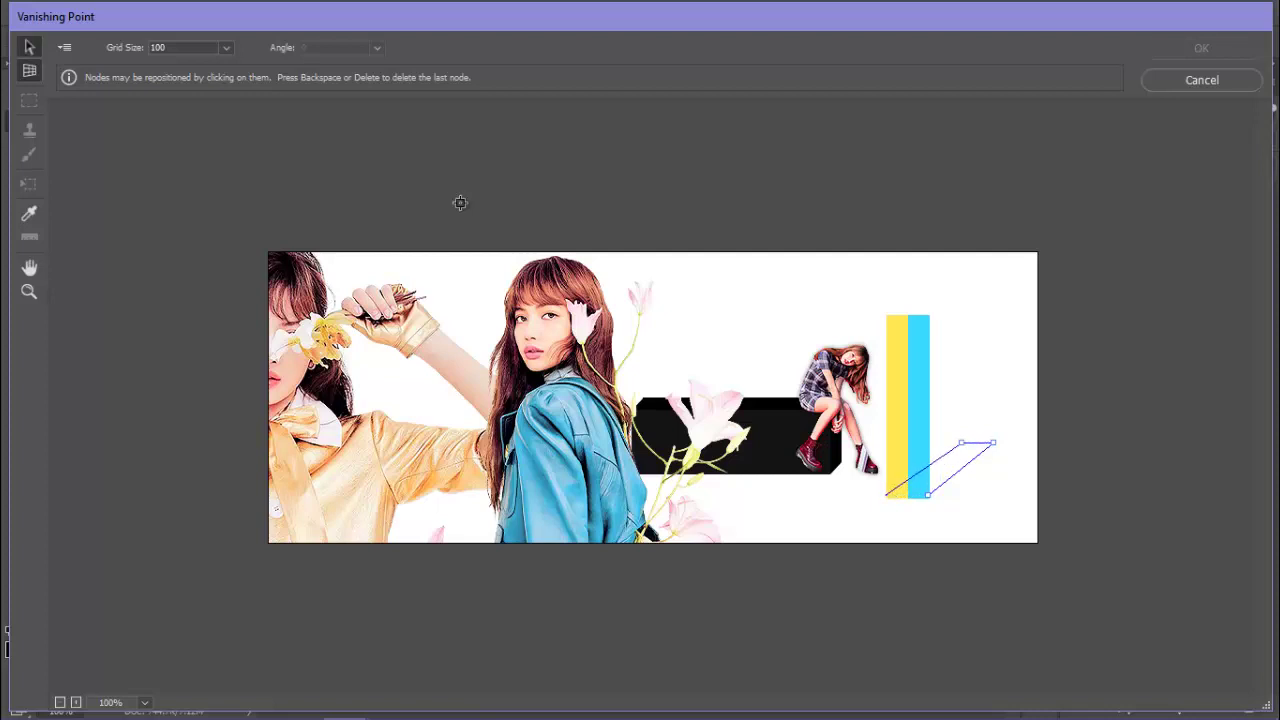
pyautogui.hotkey('ctrl', 'v')
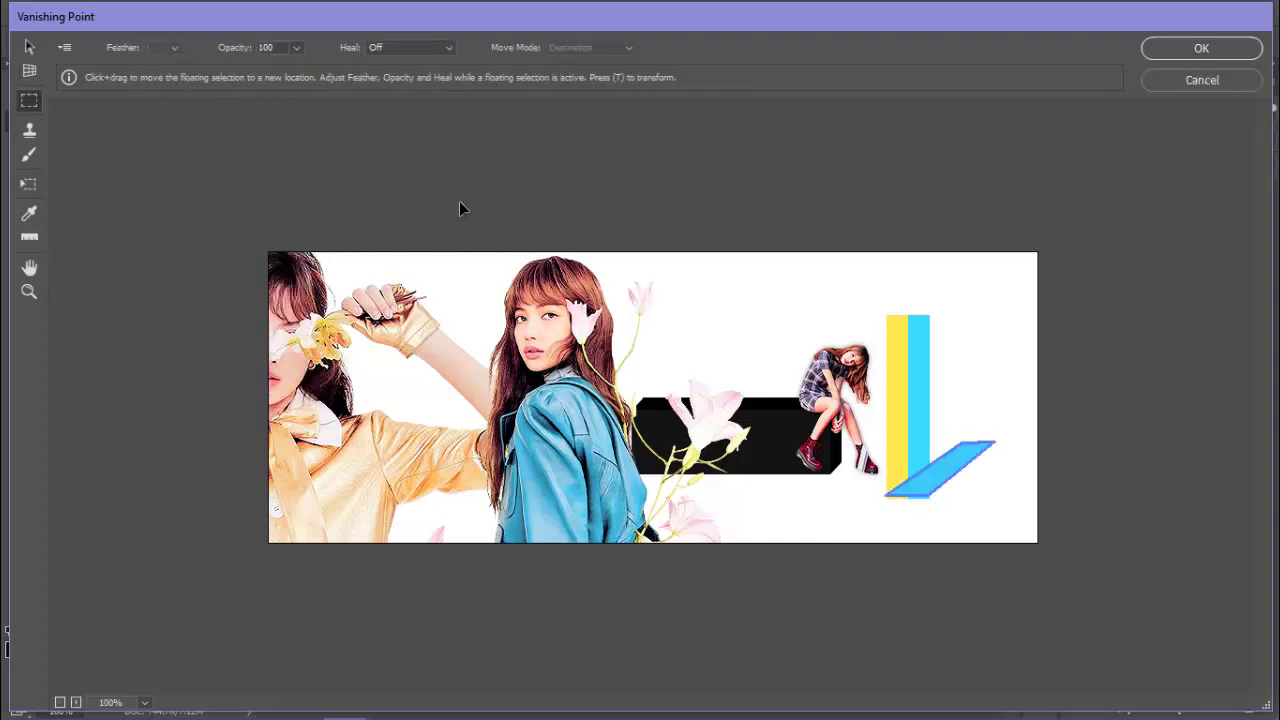
pyautogui.press('t')
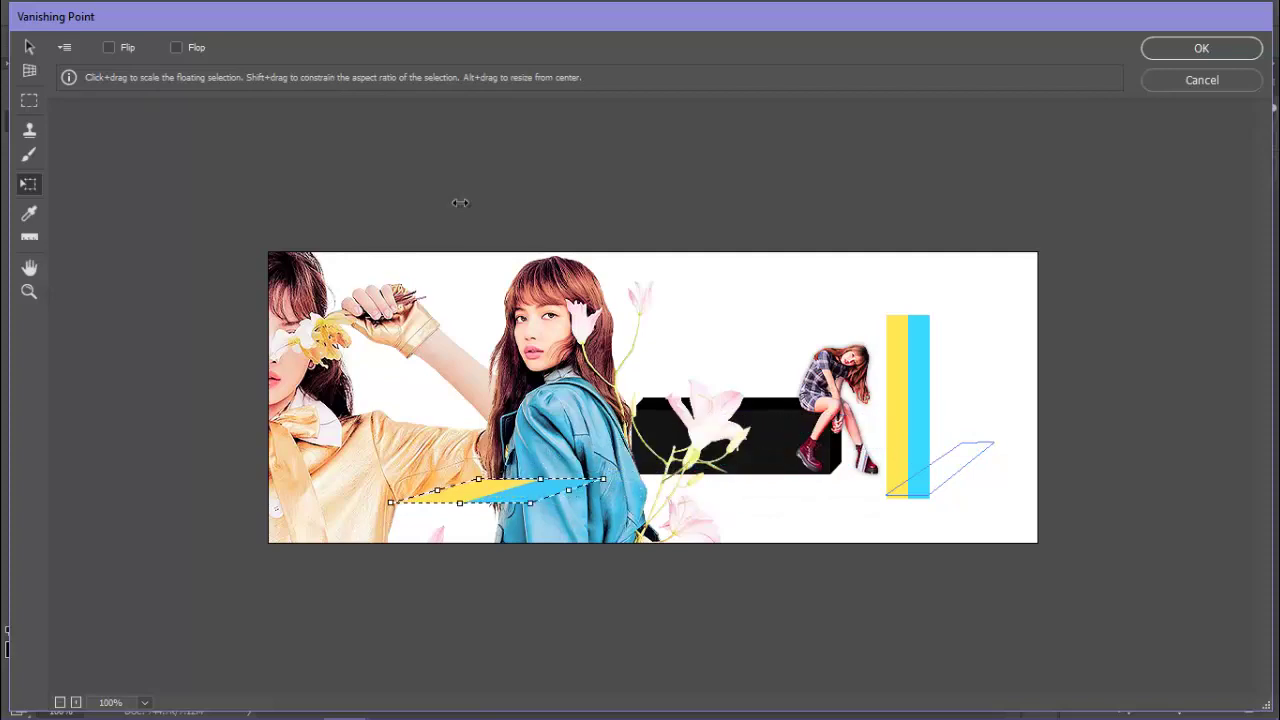
pyautogui.hotkey('ctrl', 'z')
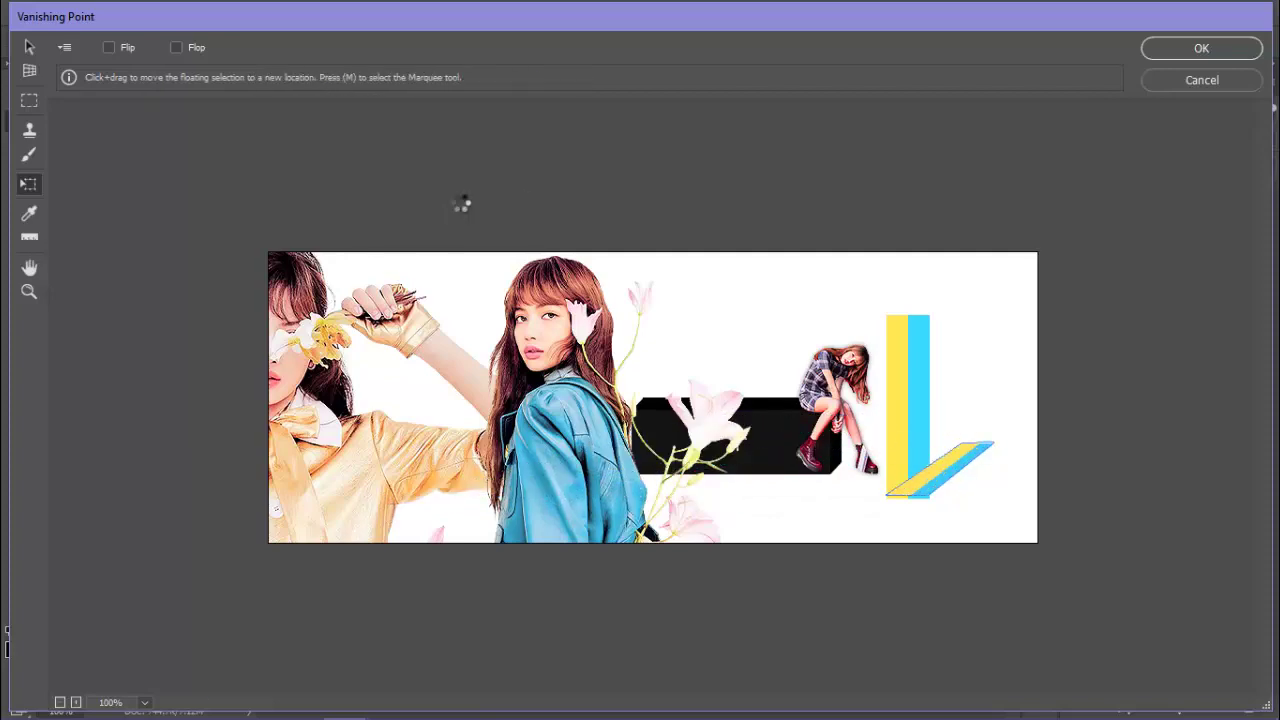
# Move the copied bar down one slot and add a new layer clipped to the slanted stripes.
pyautogui.hotkey('ctrl', '[')
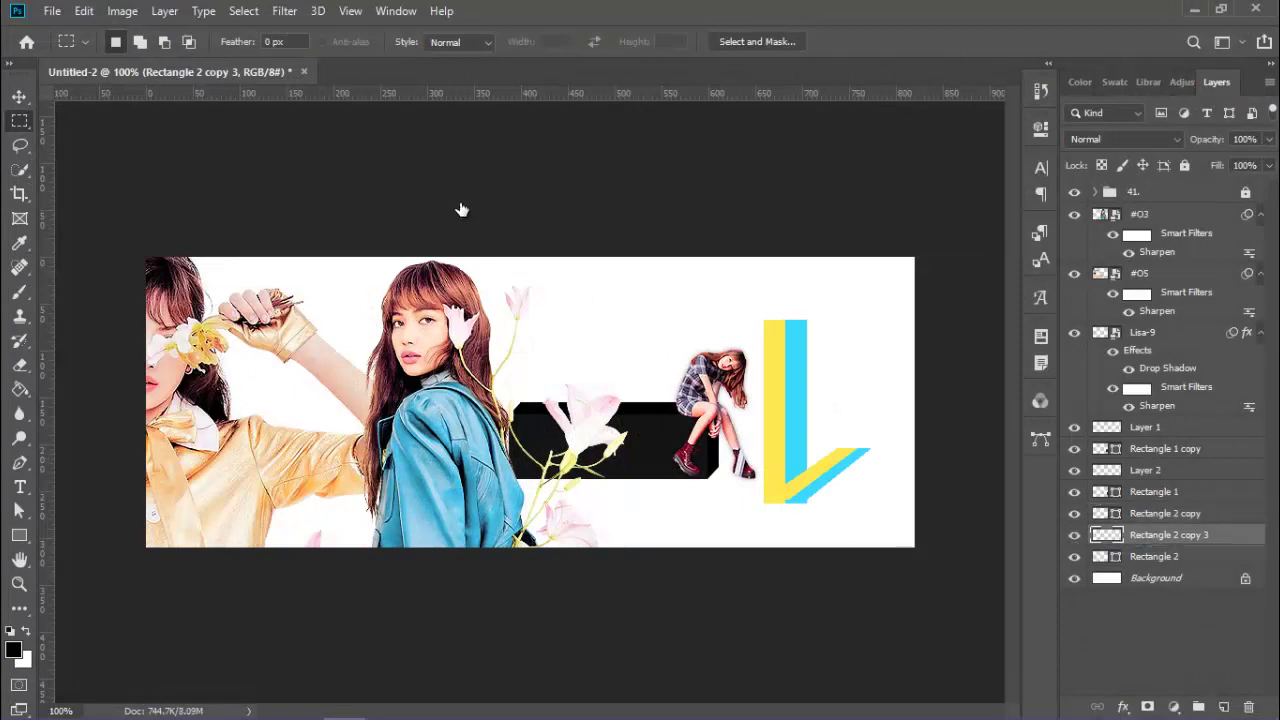
pyautogui.press('v')
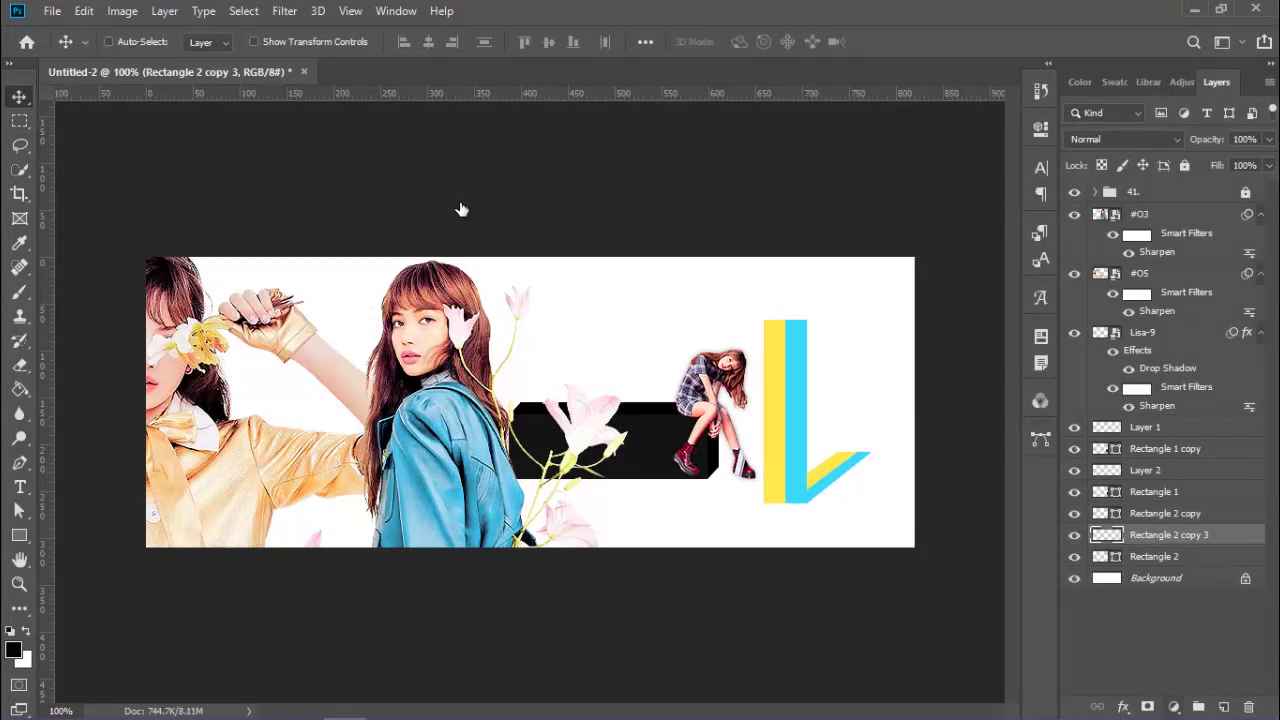
pyautogui.hotkey('ctrl', 'shift', 'n')
pyautogui.press('Return')
pyautogui.rightClick(1145, 535)
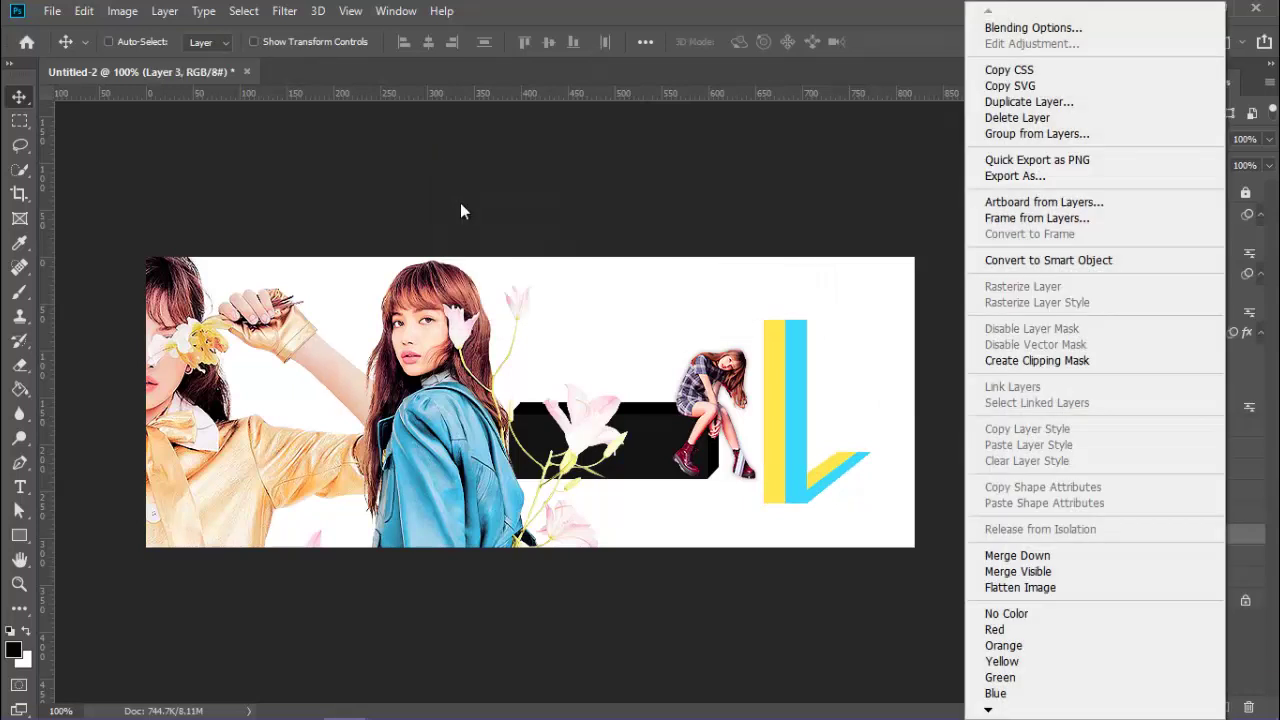
pyautogui.click(1060, 361)
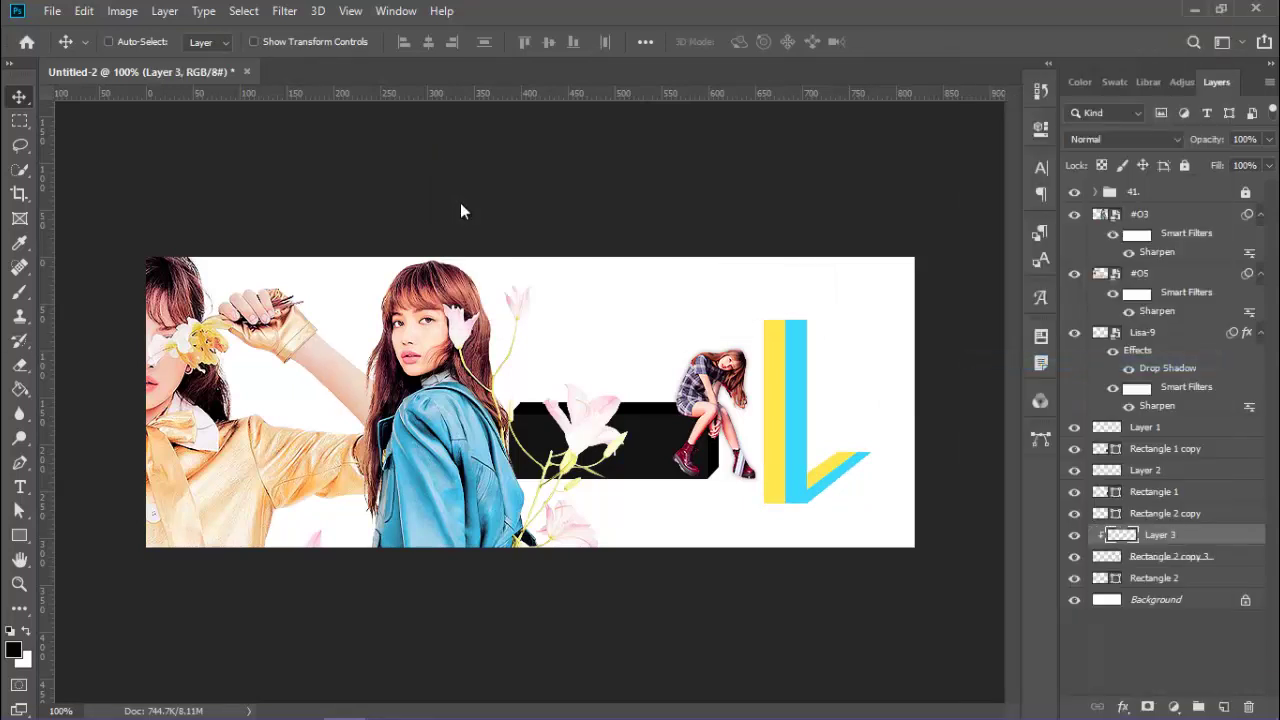
# Paint a shadow with a small soft round brush where the stripes meet the upright bars.
pyautogui.press('b')
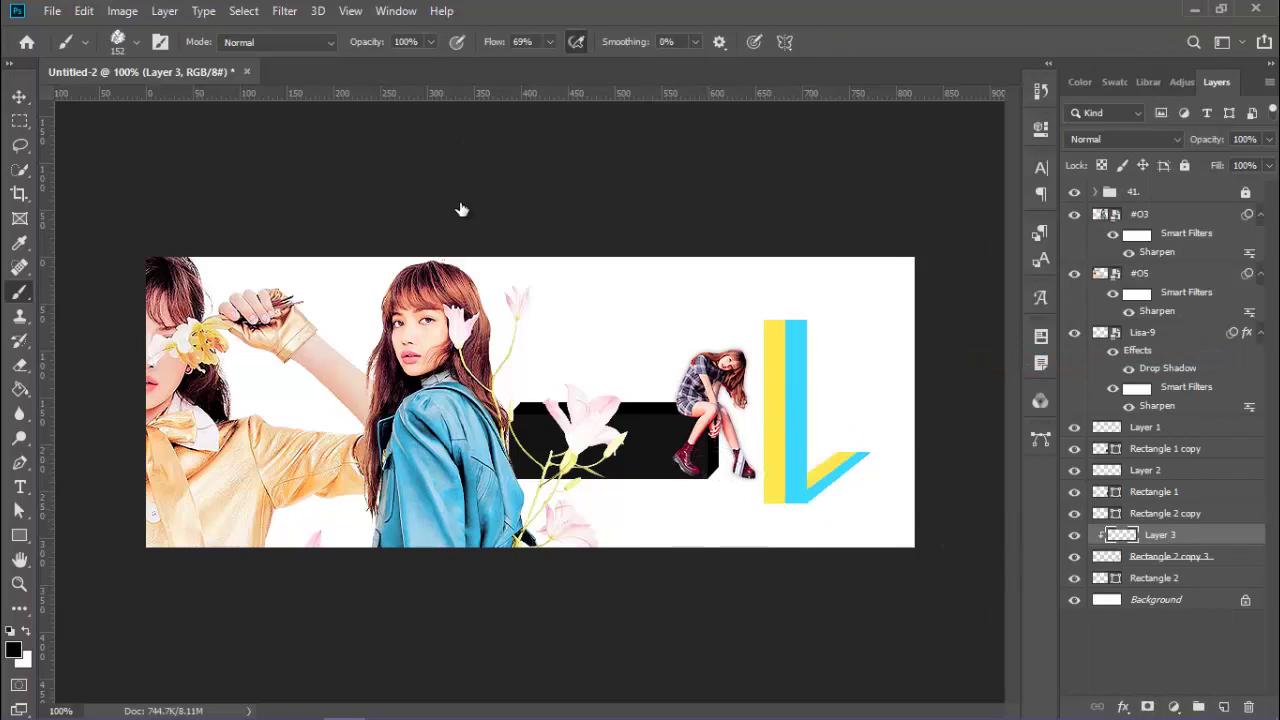
pyautogui.rightClick(461, 211)
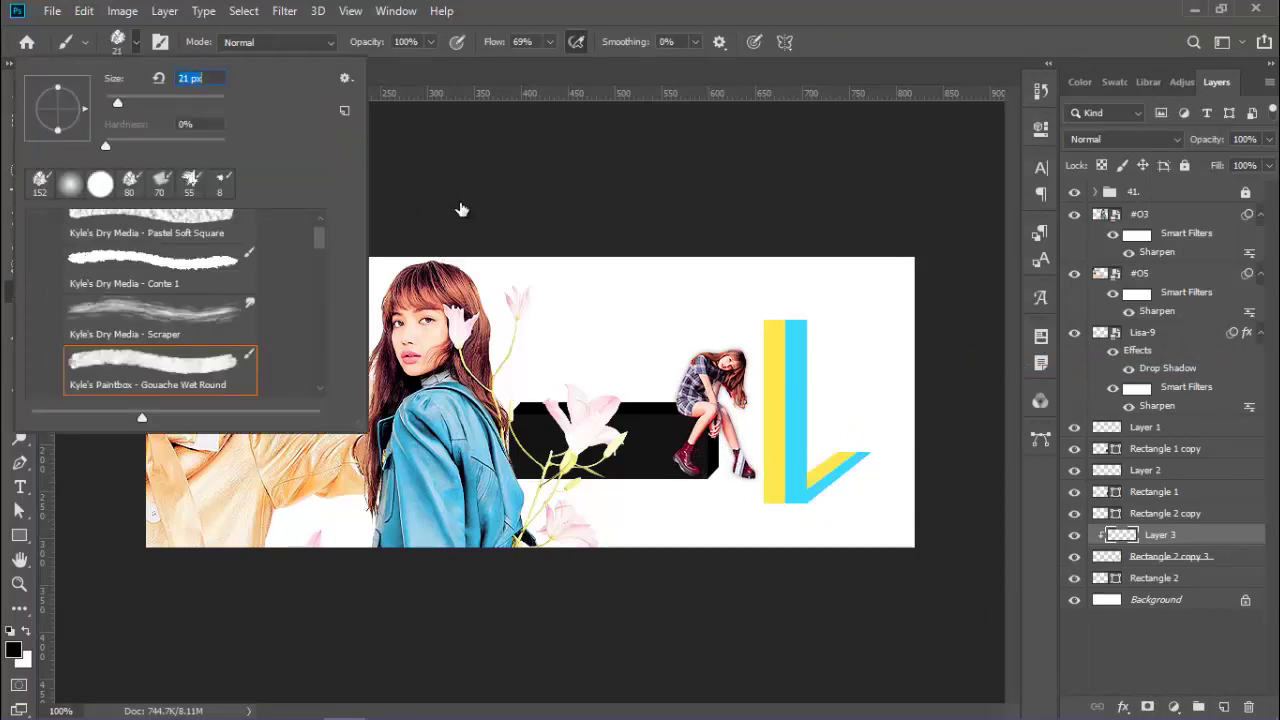
pyautogui.hotkey('alt', 'Tab')
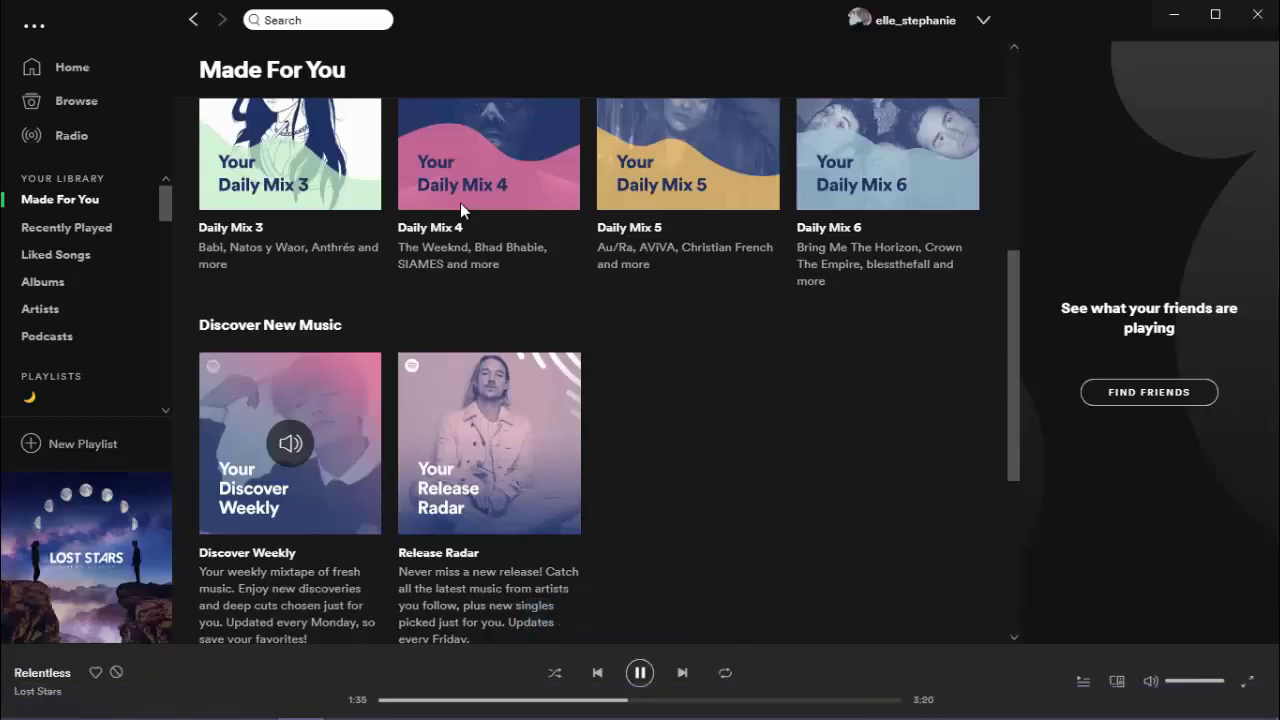
pyautogui.hotkey('alt', 'Tab')
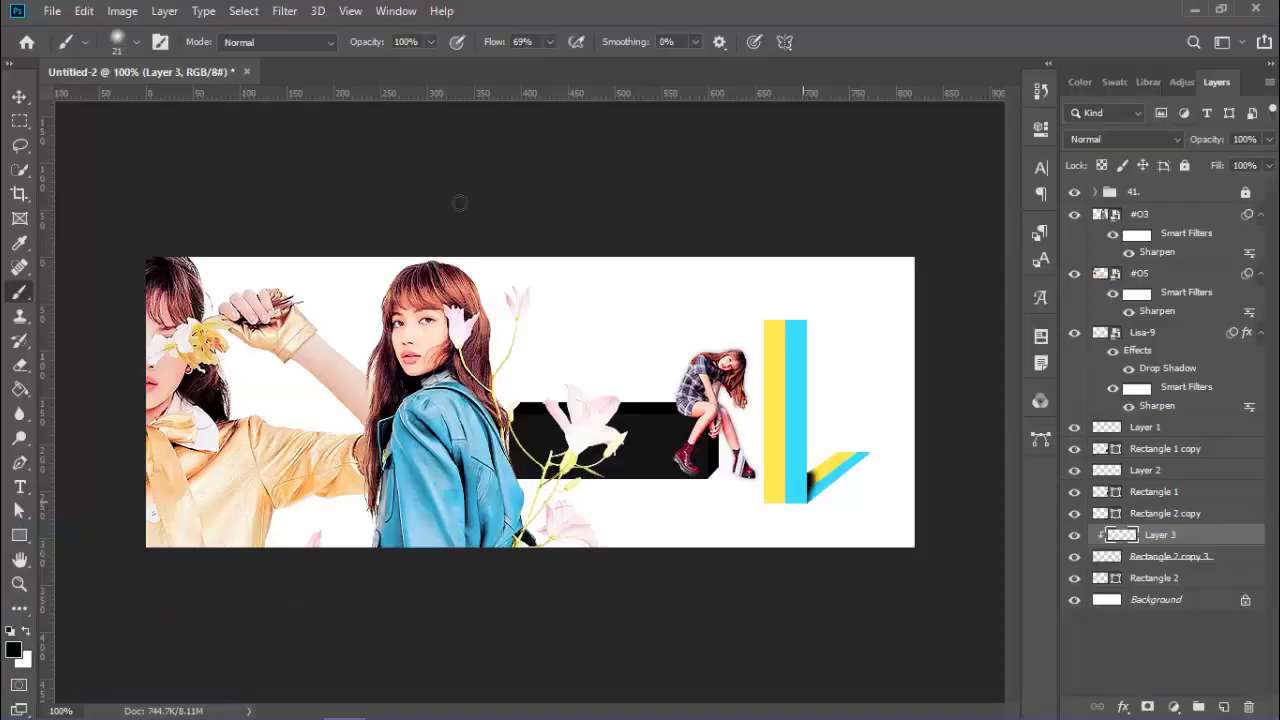
# Blur the painted shadow with an 8.2 px Gaussian Blur and move its layer down one position.
pyautogui.hotkey('alt', 'd')
pyautogui.press('Left')
pyautogui.press('d')
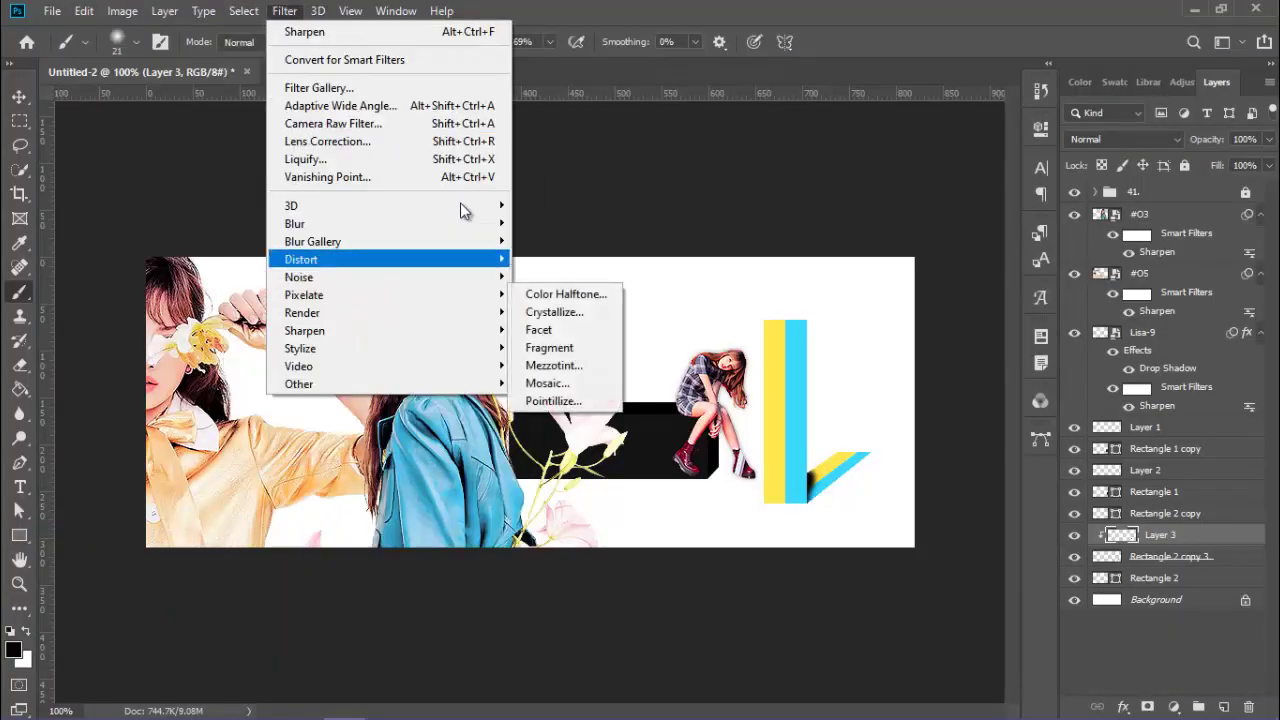
pyautogui.press('Up')
pyautogui.press('Up')
pyautogui.press('Right')
pyautogui.press('Down')
pyautogui.press('Down')
pyautogui.press('Down')
pyautogui.press('Down')
pyautogui.press('Return')
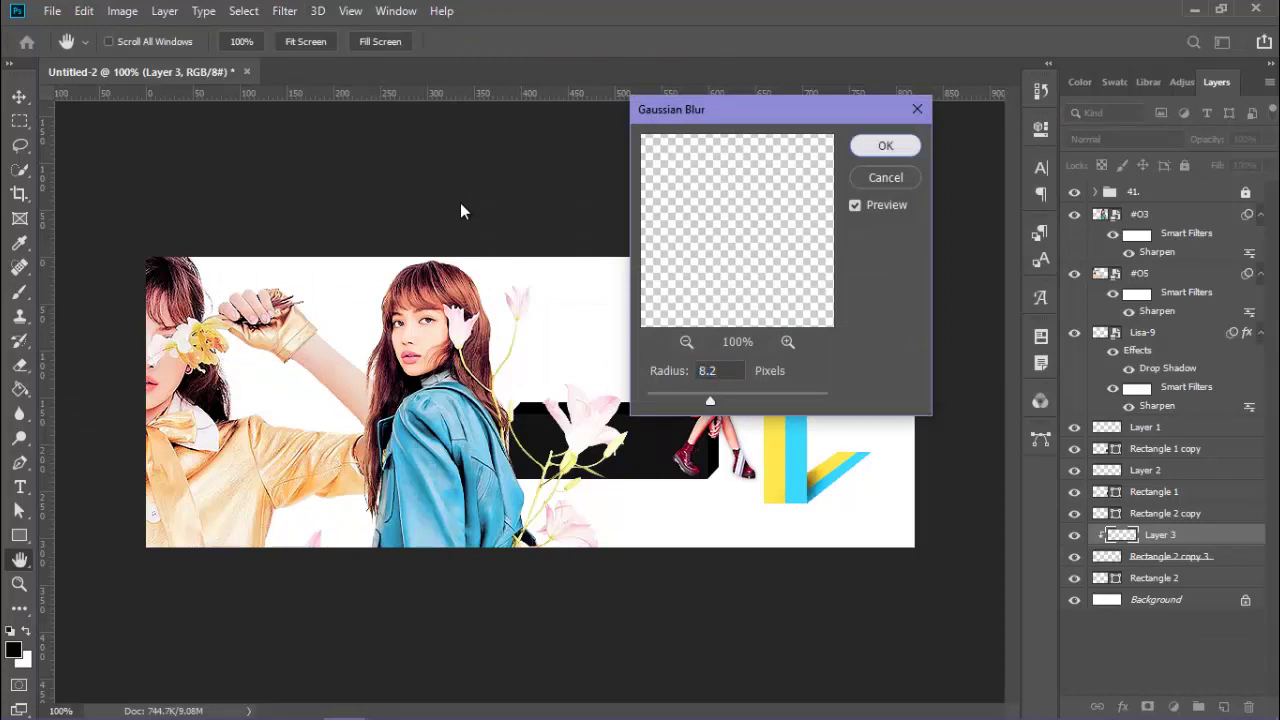
pyautogui.press('Return')
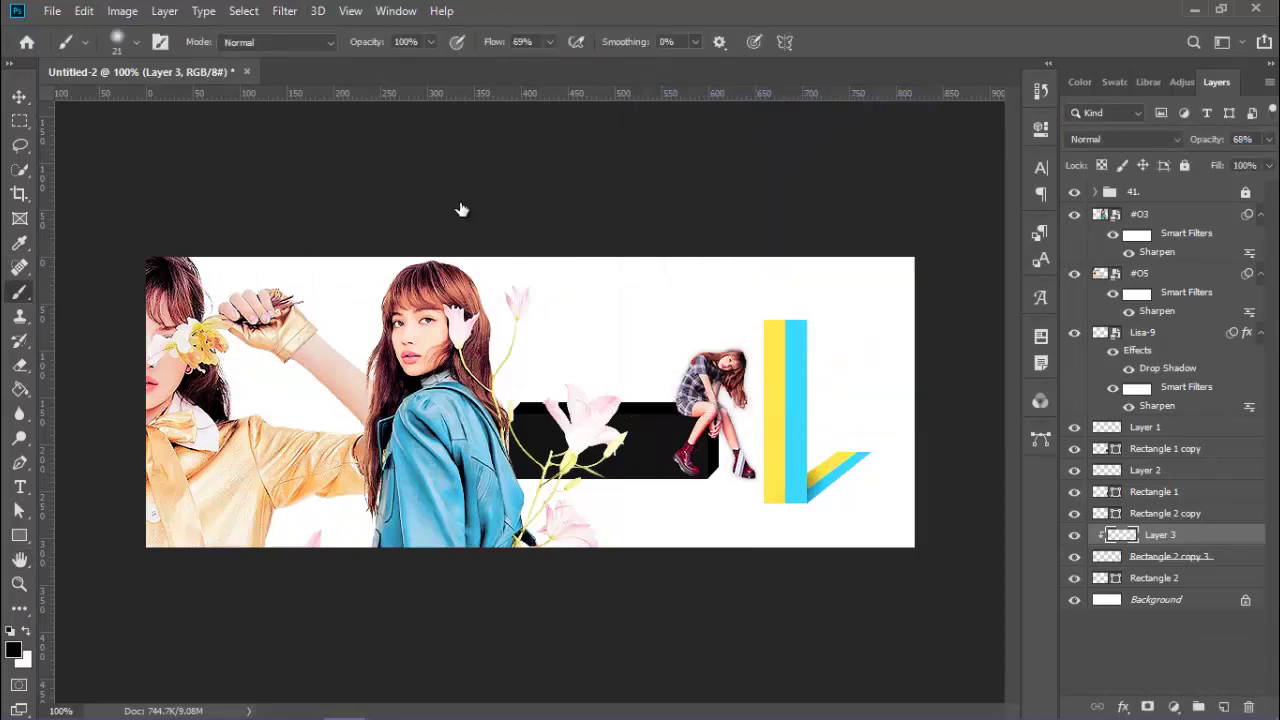
pyautogui.hotkey('ctrl', '[')
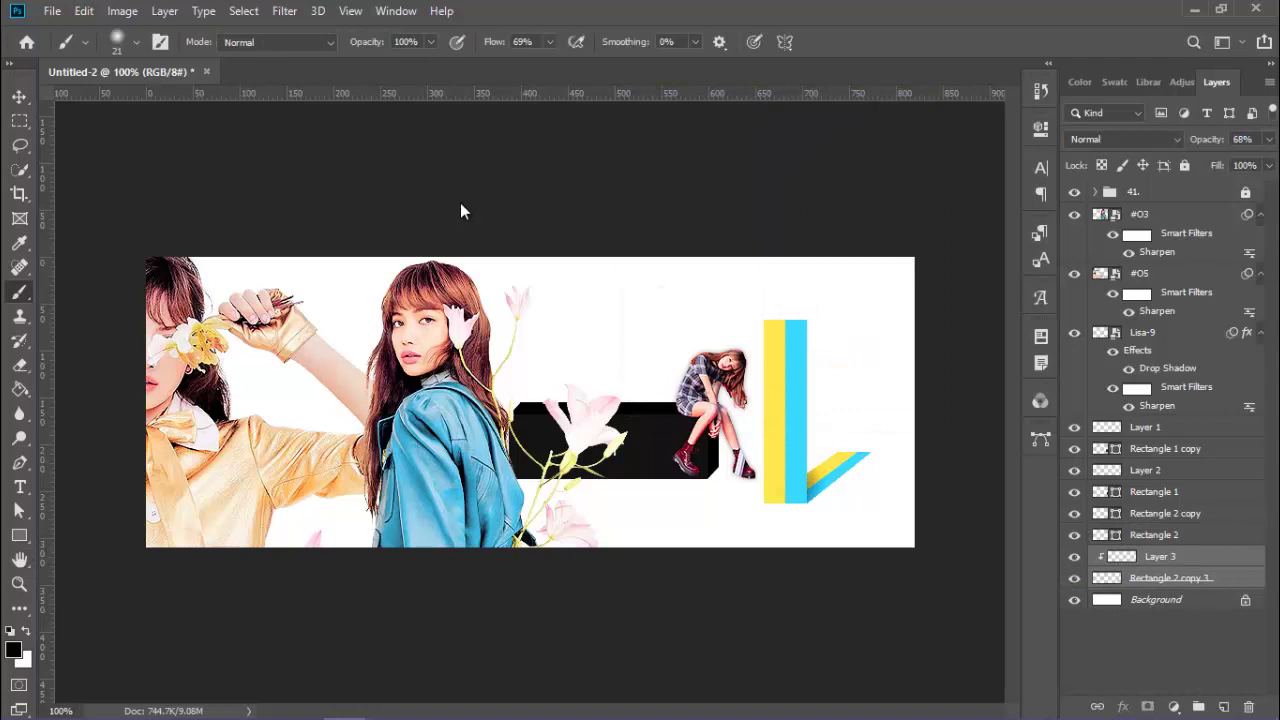
# Add a Hue/Saturation adjustment layer above the #O3 photo.
pyautogui.press('v')
pyautogui.hotkey('alt', '.')
pyautogui.click(1174, 707)
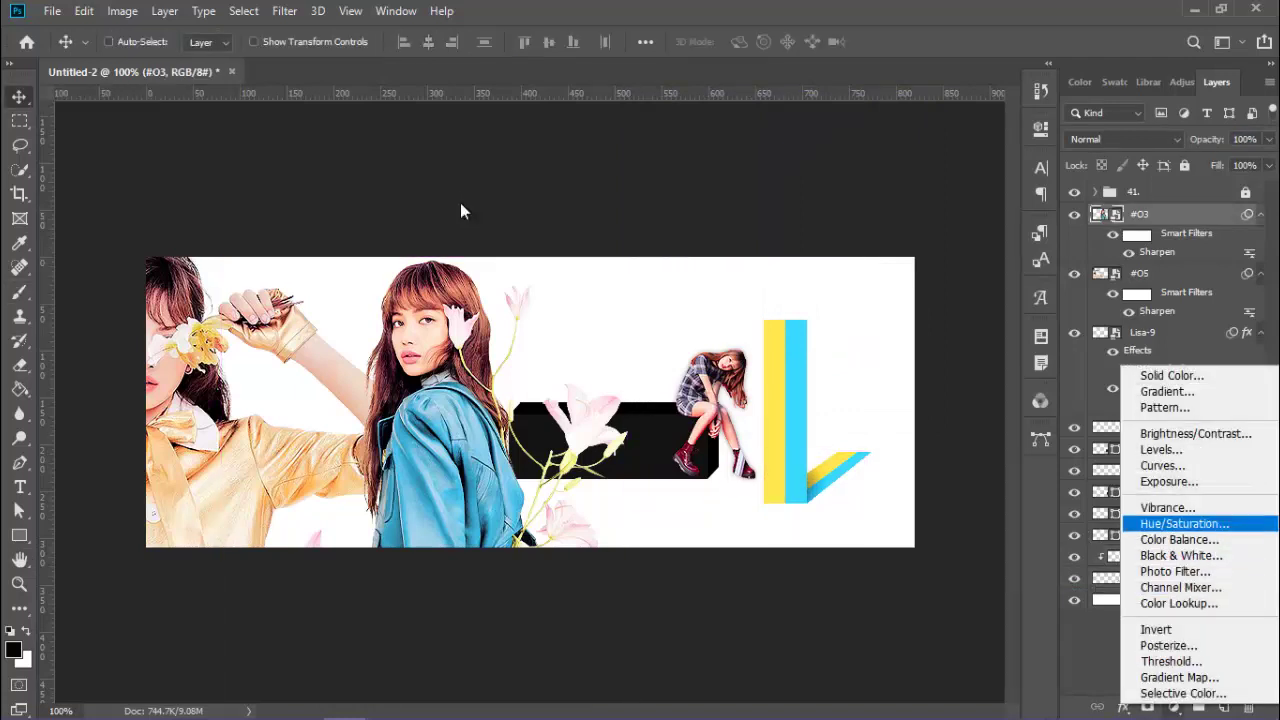
pyautogui.click(1143, 520)
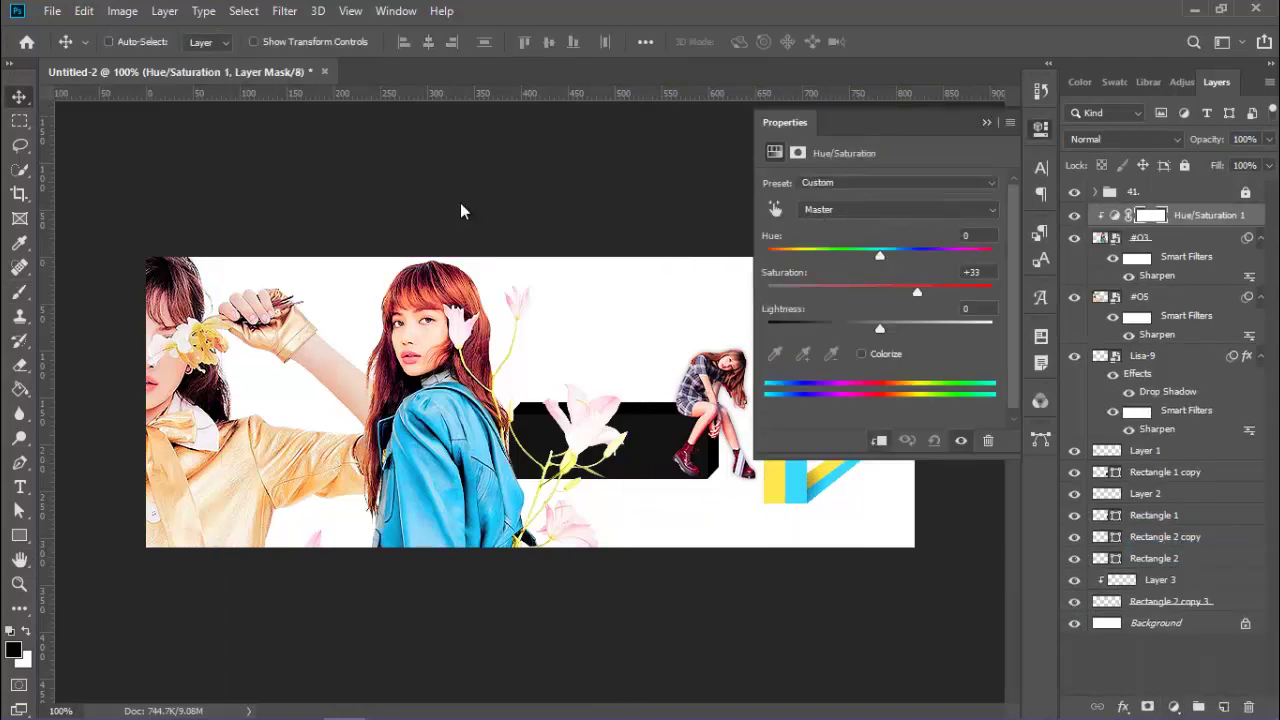
# Boost the Cyans and reduce the Blues in the #O3 Hue/Saturation adjustment.
pyautogui.hotkey('alt', 'Down')
pyautogui.press('Down')
pyautogui.press('Down')
pyautogui.press('Return')
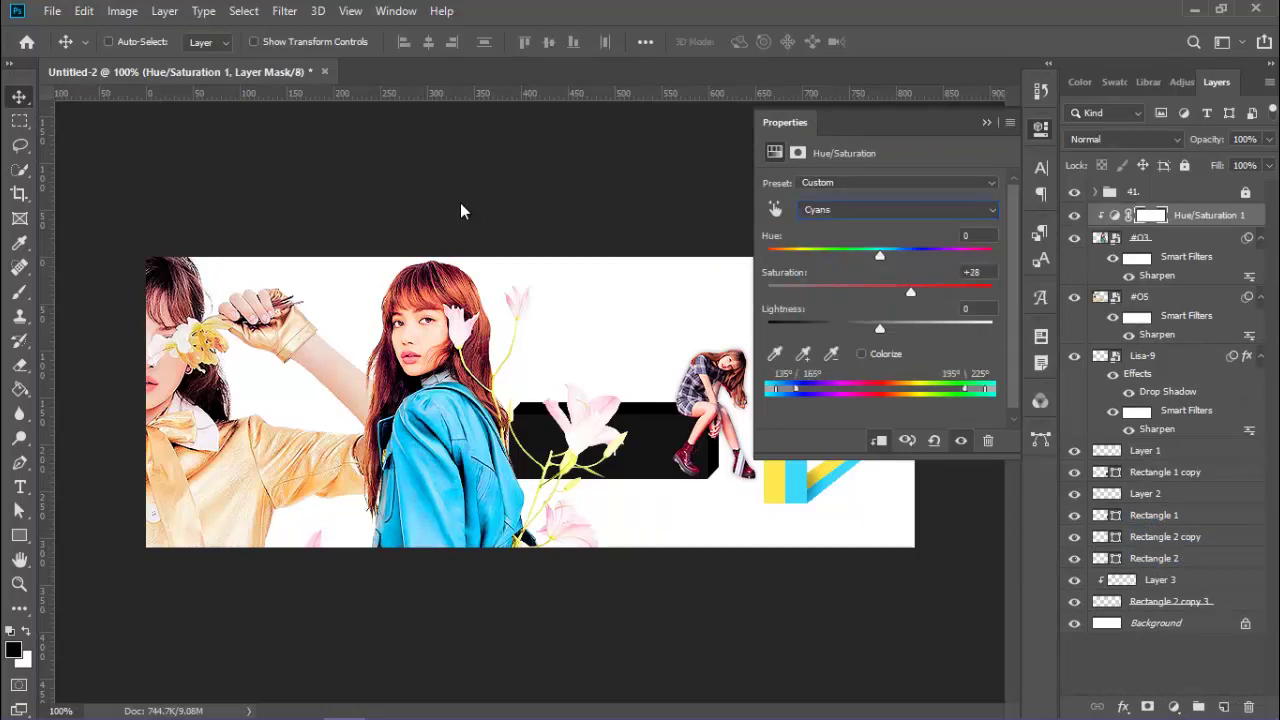
pyautogui.hotkey('alt', 'Down')
pyautogui.press('Down')
pyautogui.press('Down')
pyautogui.press('Up')
pyautogui.press('Return')
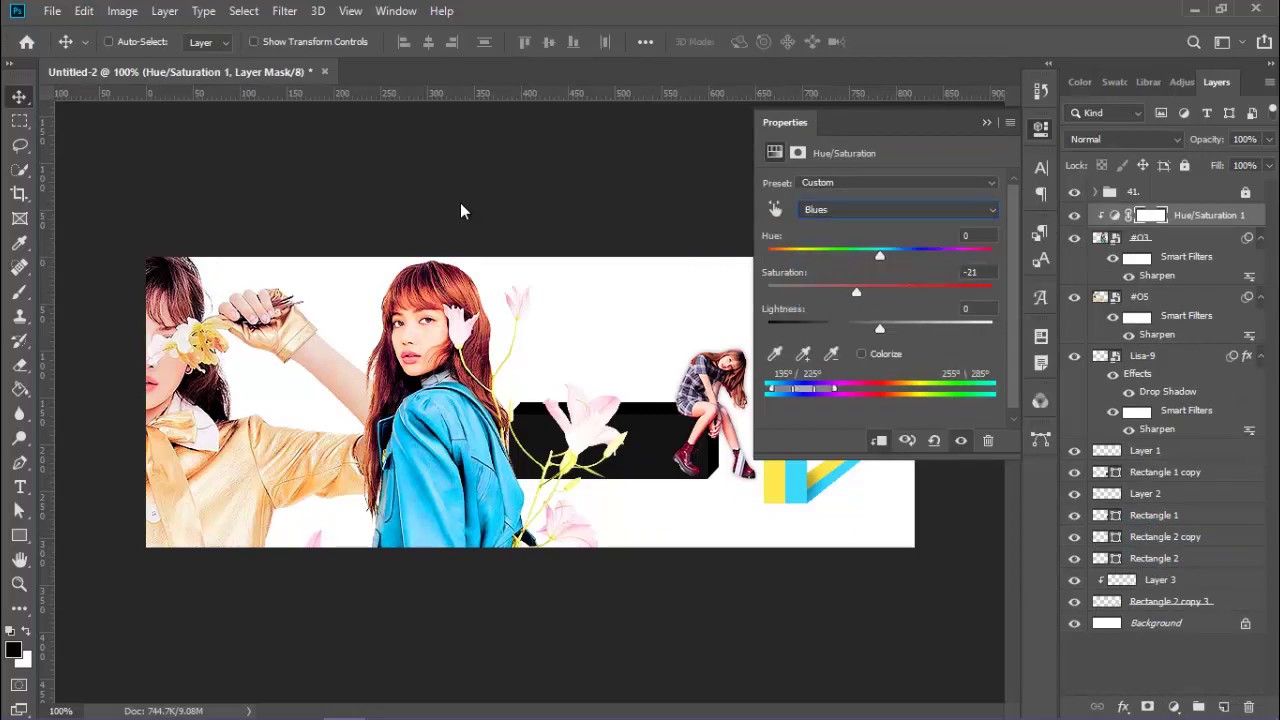
pyautogui.click(986, 122)
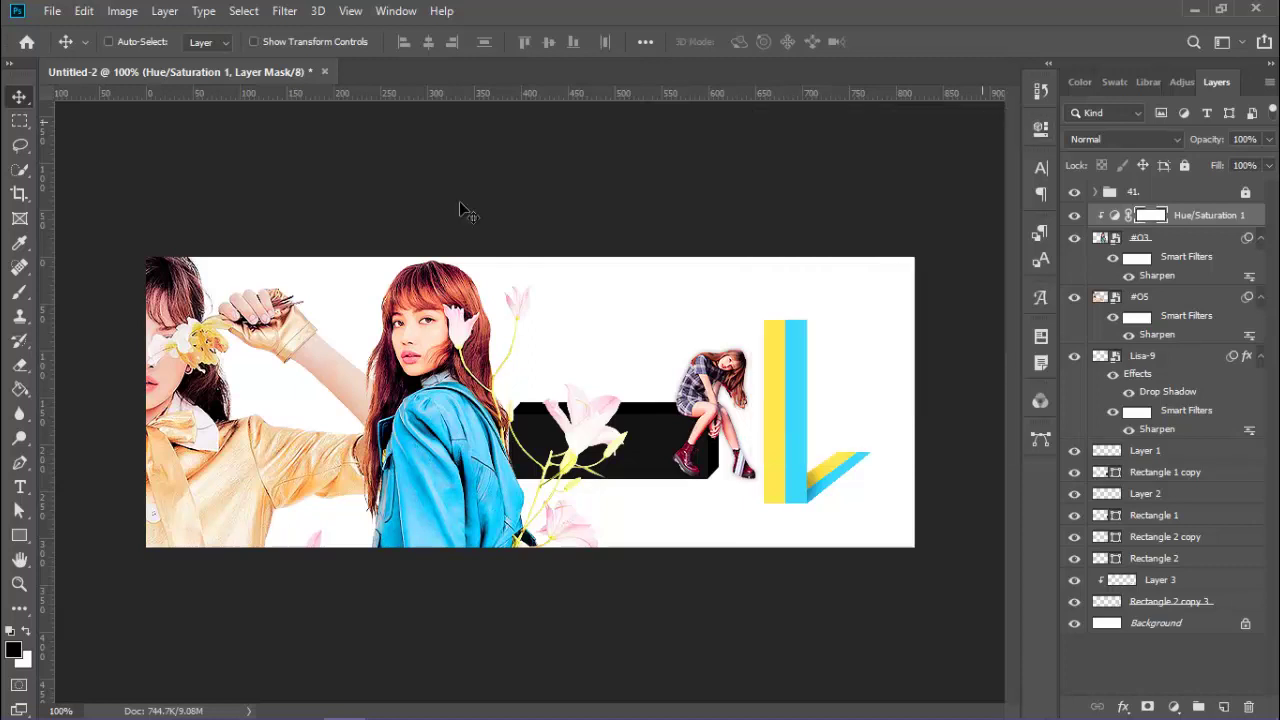
# Add a Hue/Saturation layer above #O5 boosting Yellows: saturation +85, lightness +3.
pyautogui.click(1160, 297)
pyautogui.click(1174, 707)
pyautogui.press('Up')
pyautogui.press('Up')
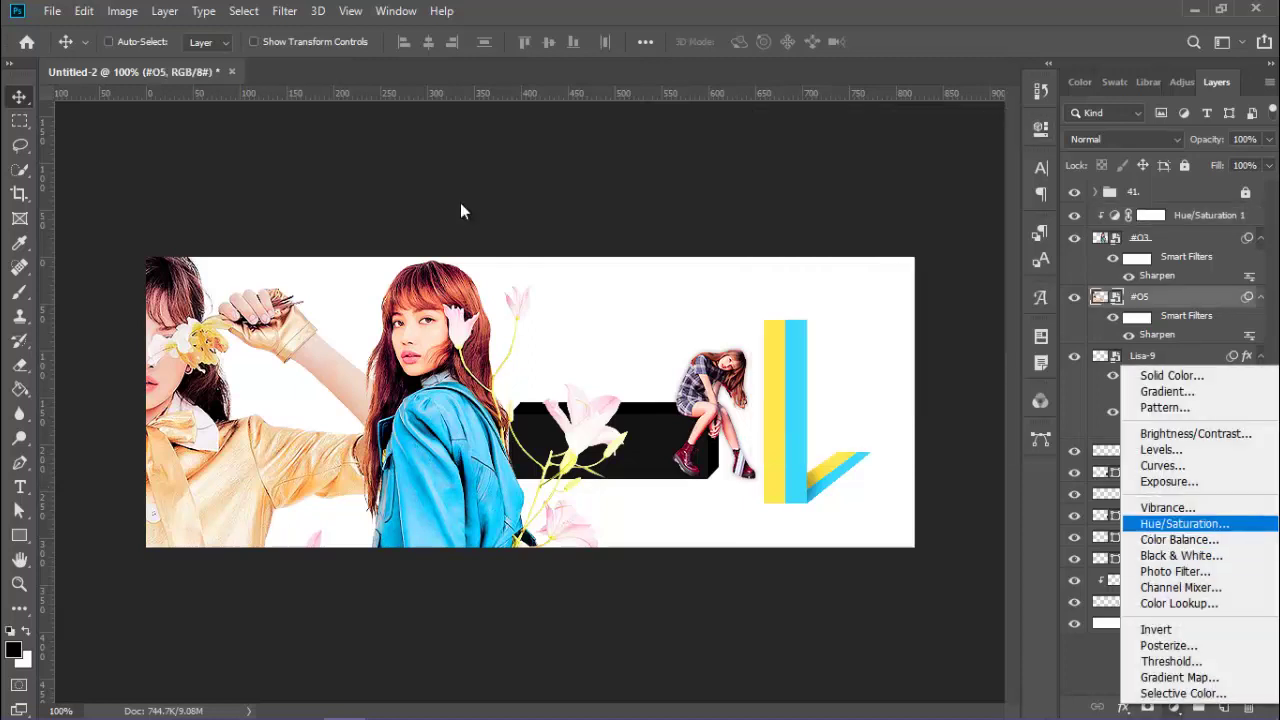
pyautogui.press('Return')
pyautogui.hotkey('alt', 'Down')
pyautogui.press('Down')
pyautogui.press('Down')
pyautogui.press('Return')
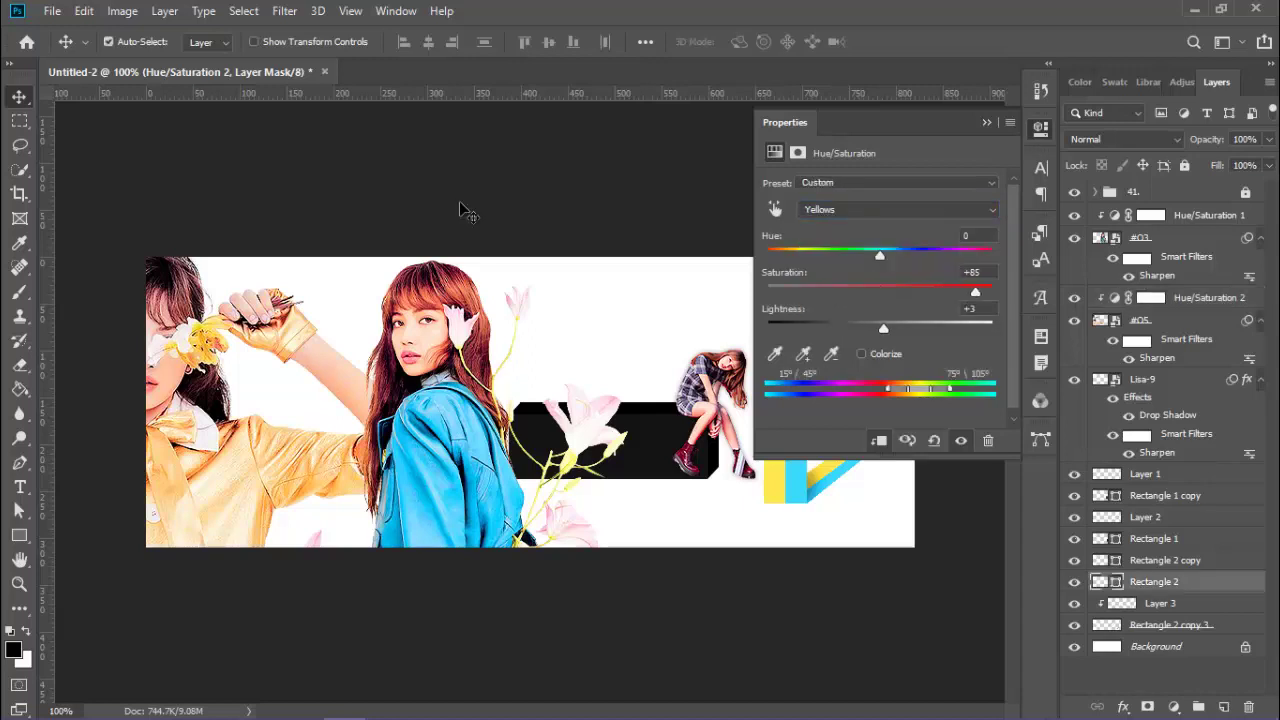
# Re-set the stripe's fill to a custom light orange-yellow hex colour, then add empty Layer 4.
pyautogui.press('u')
pyautogui.click(130, 42)
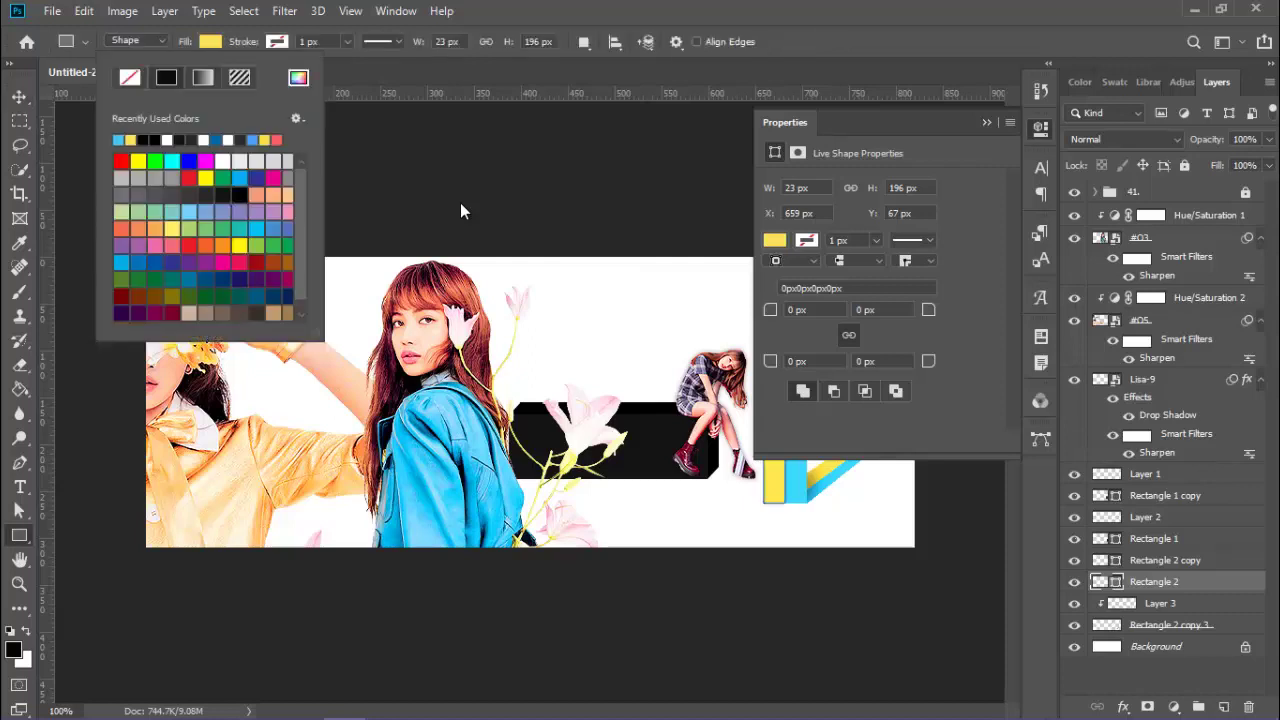
pyautogui.click(298, 77)
pyautogui.write('ff7e11')
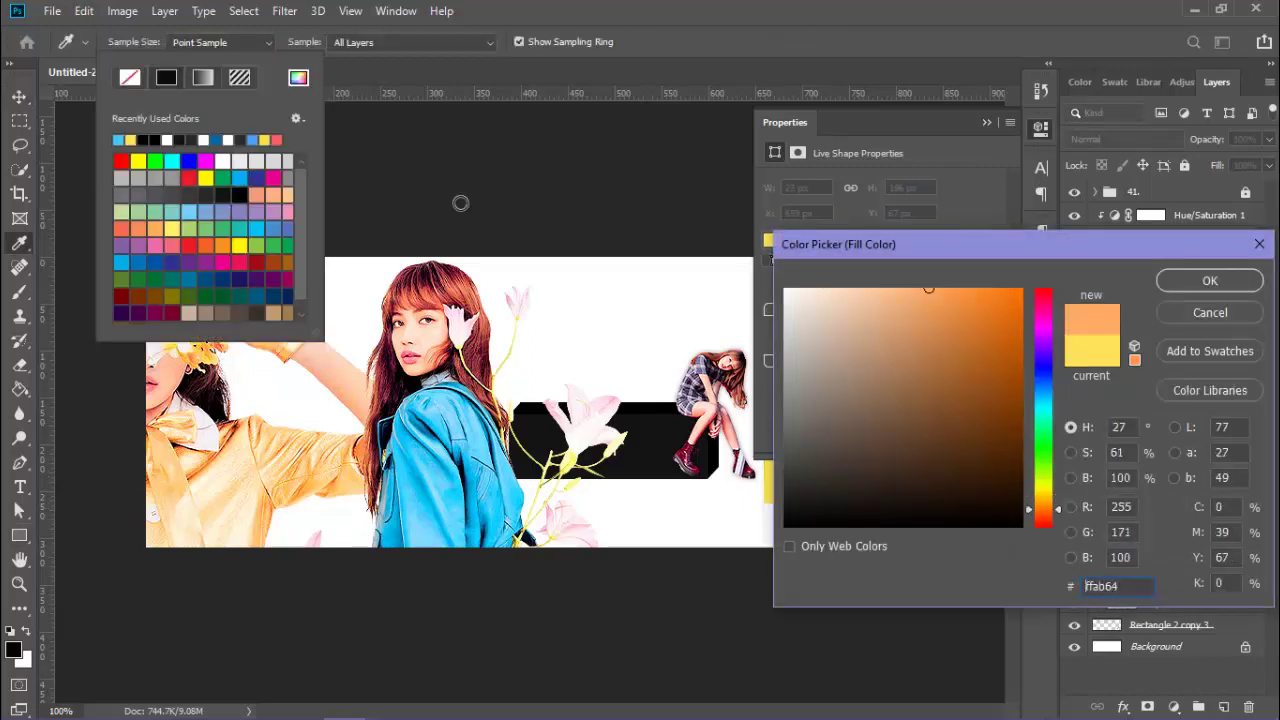
pyautogui.write('ffa964')
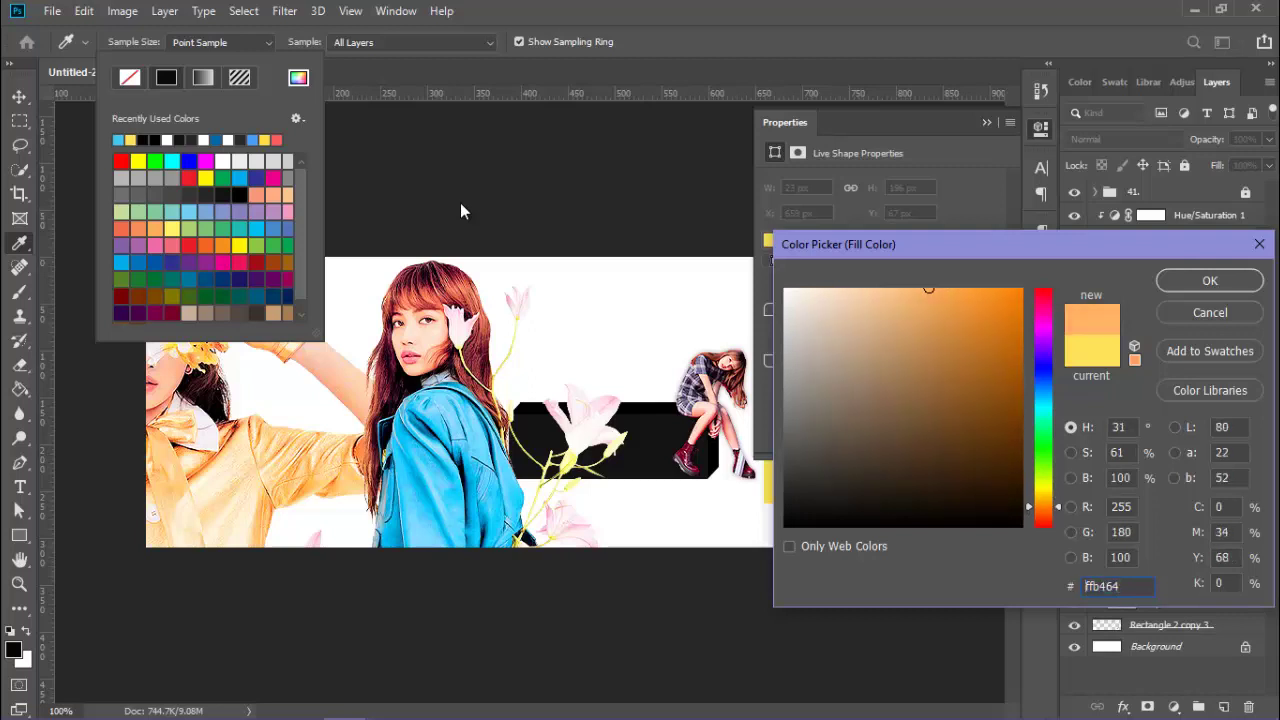
pyautogui.press('Return')
pyautogui.press('Escape')
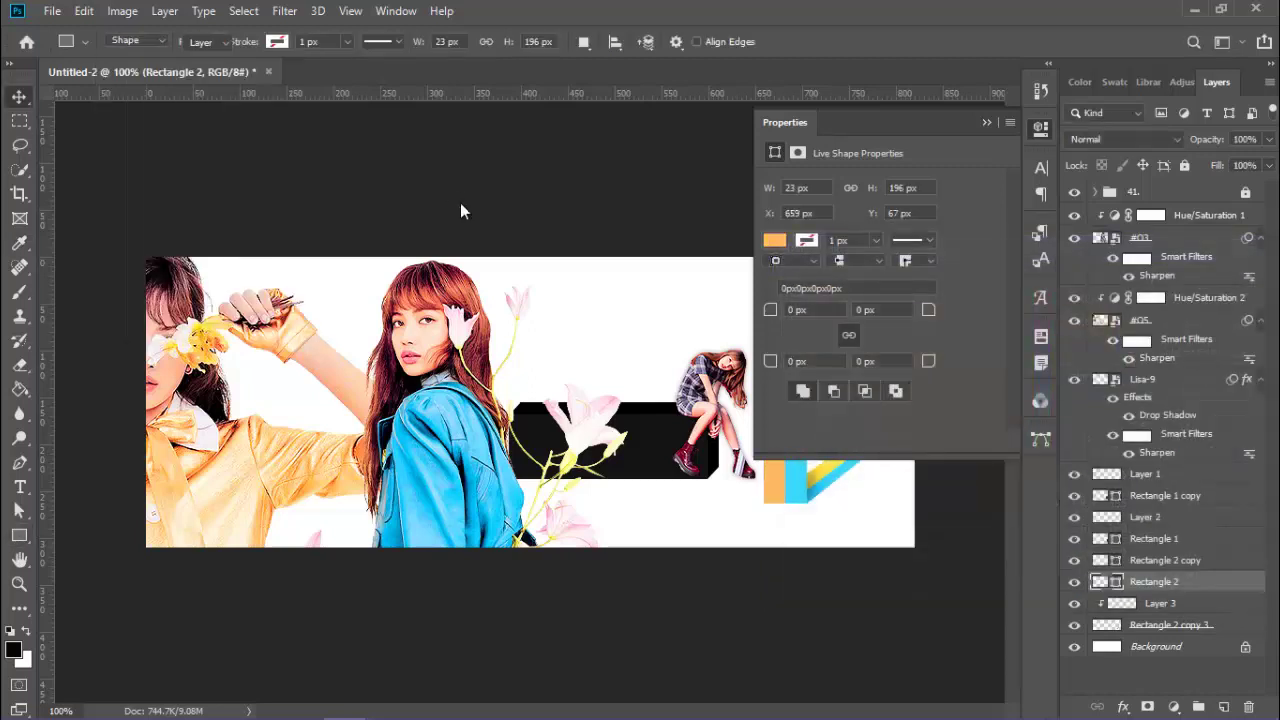
pyautogui.press('v')
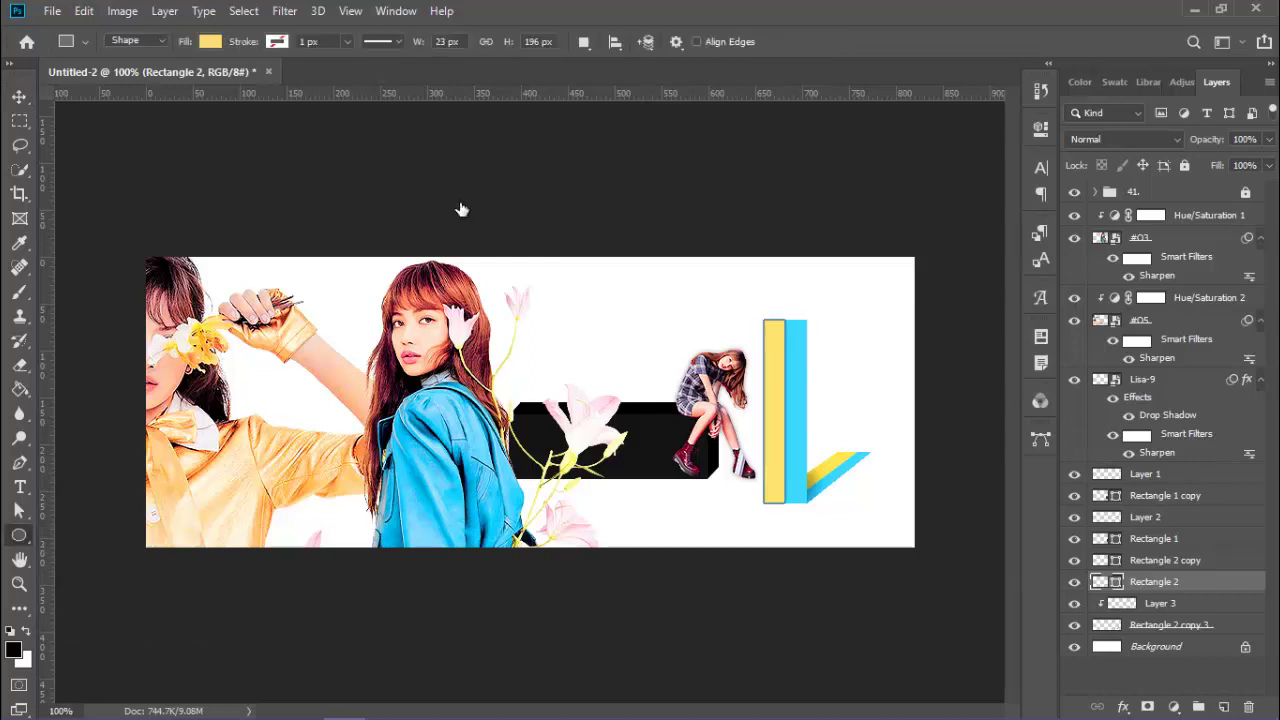
pyautogui.hotkey('ctrl', 'shift', 'n')
pyautogui.press('Return')
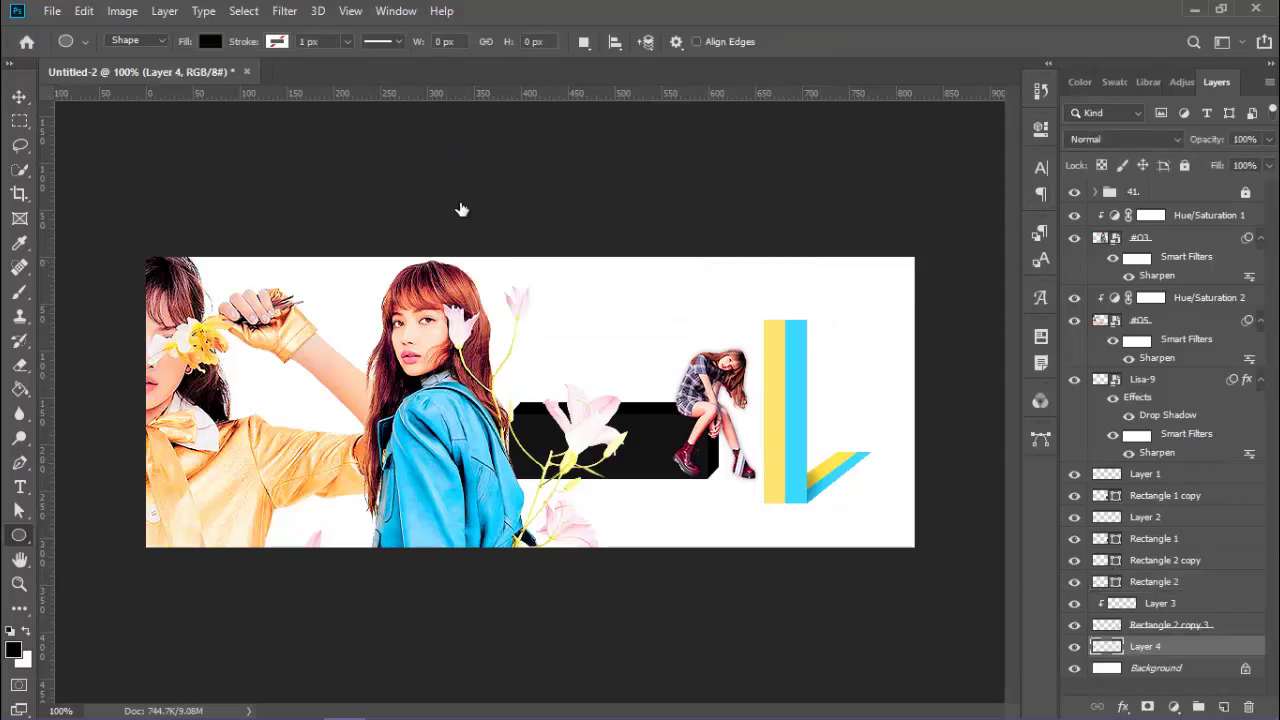
# Draw a circle beside the woman's face with pale yellow fill and a 20 px light blue outline.
pyautogui.hotkey('ctrl', ']')
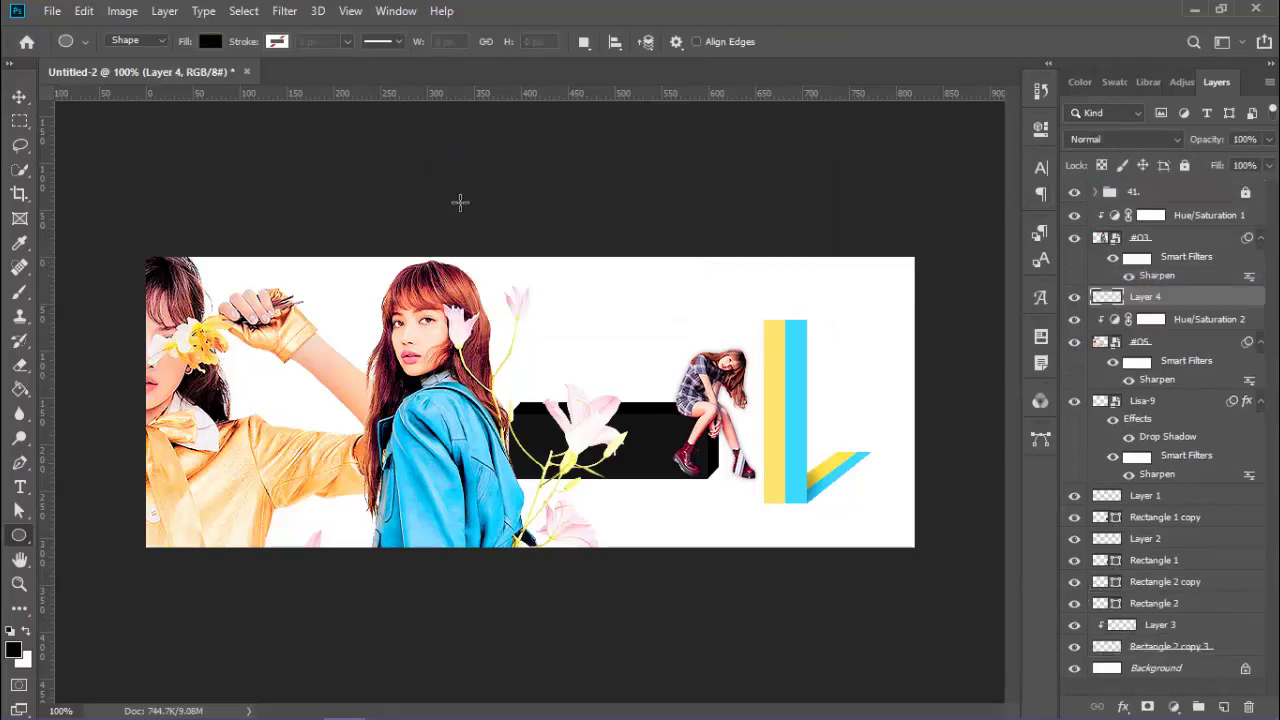
pyautogui.moveTo(294, 282); pyautogui.dragTo(428, 408)
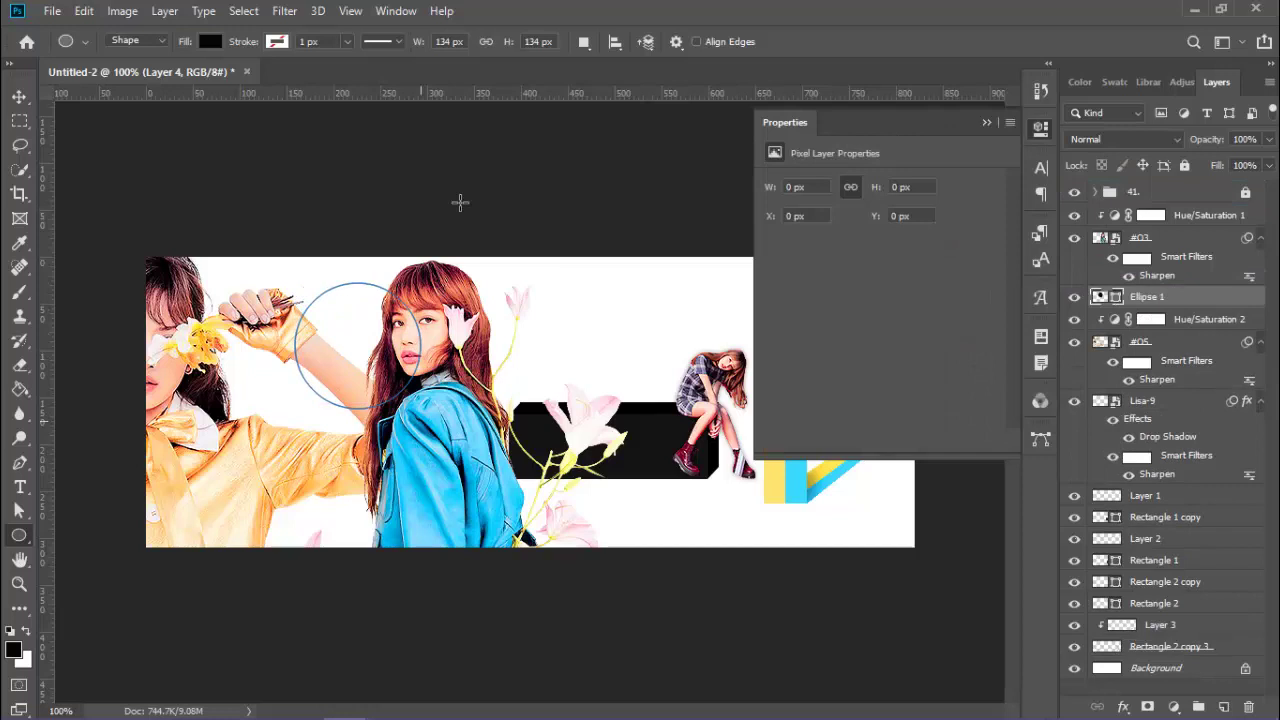
pyautogui.click(210, 41)
pyautogui.click(184, 140)
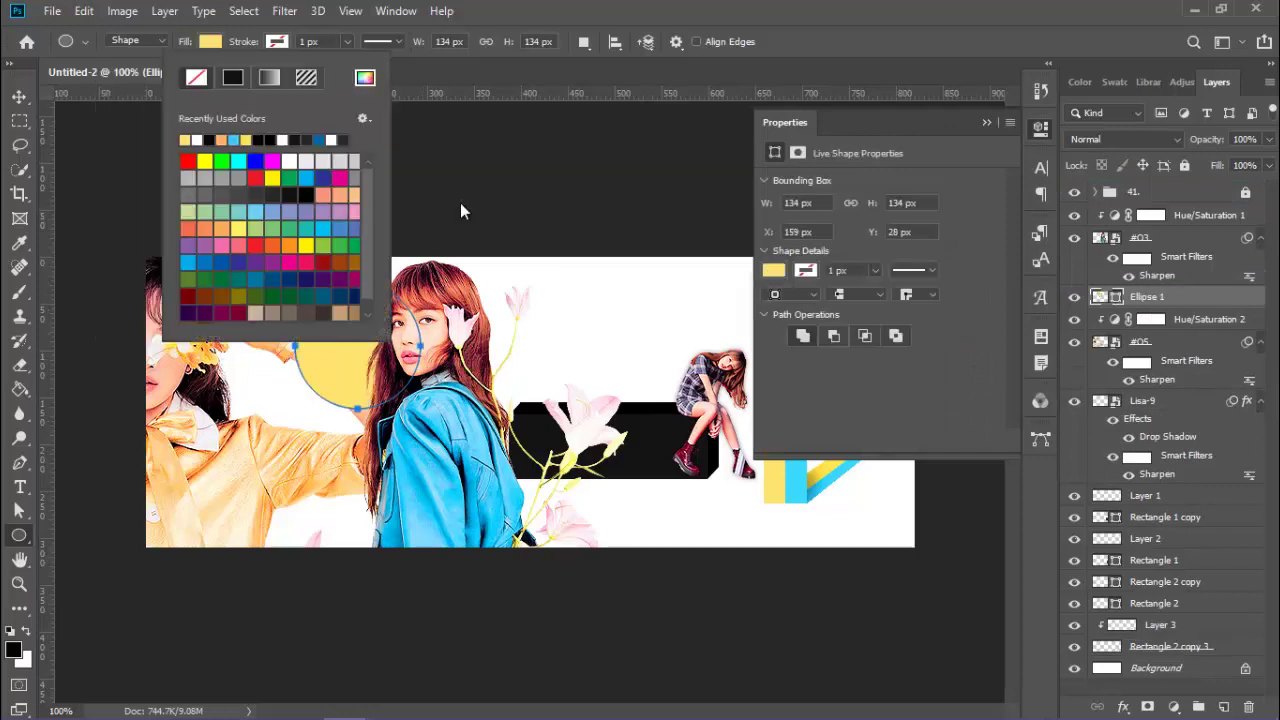
pyautogui.click(233, 140)
pyautogui.click(462, 203)
pyautogui.write('30')
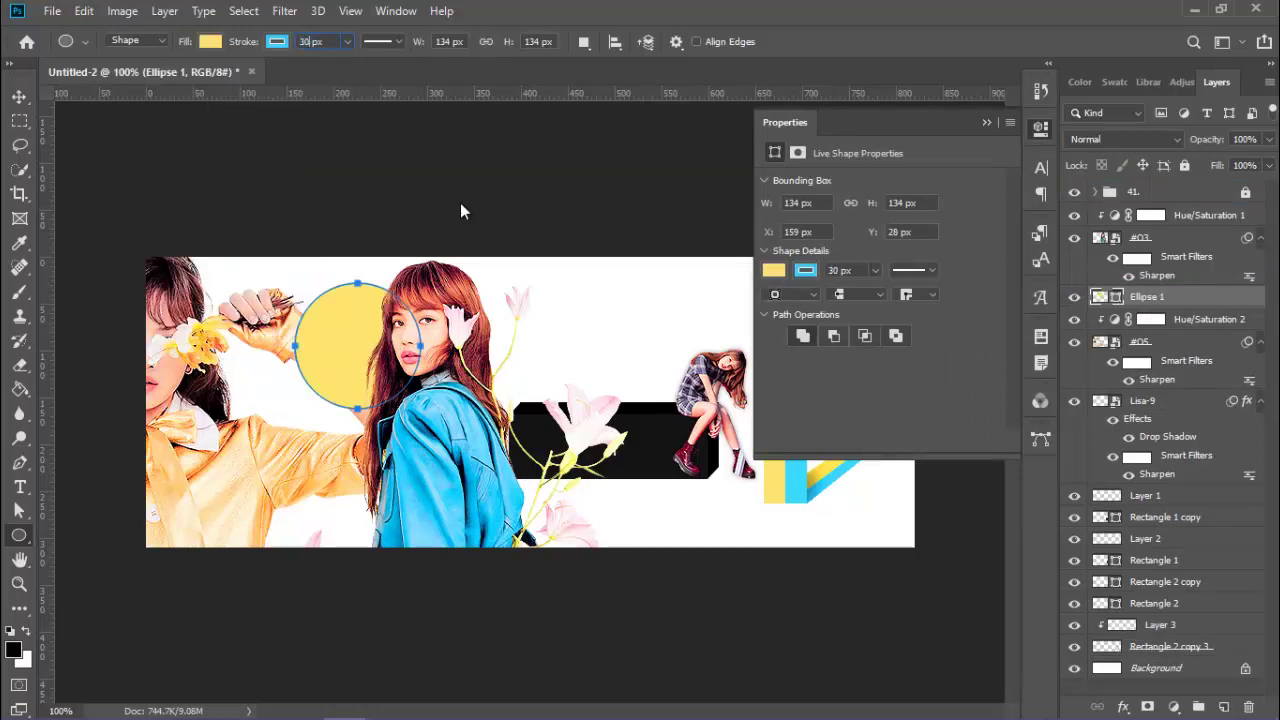
pyautogui.press('Return')
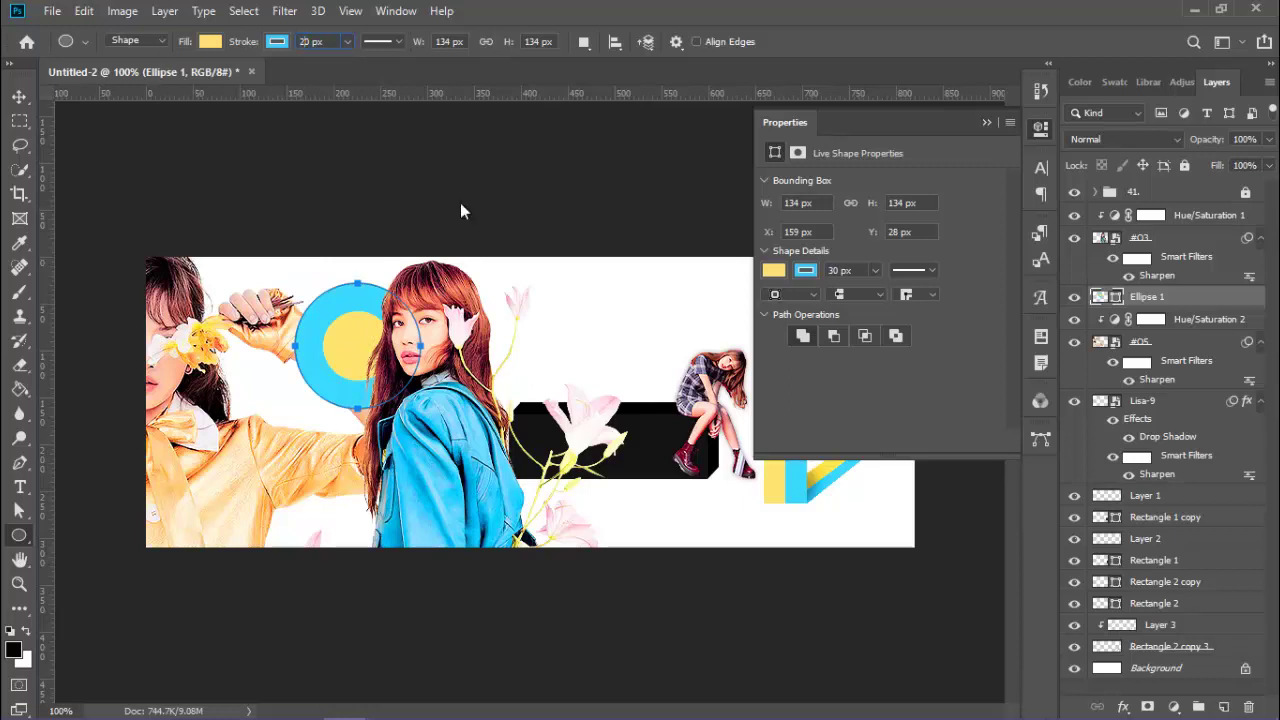
pyautogui.press('Return')
# Nudge the circle slightly left and down.
pyautogui.press('v')
pyautogui.press('Left')
pyautogui.press('Left')
pyautogui.press('Left')
pyautogui.press('Down')
pyautogui.press('Down')
pyautogui.press('Down')
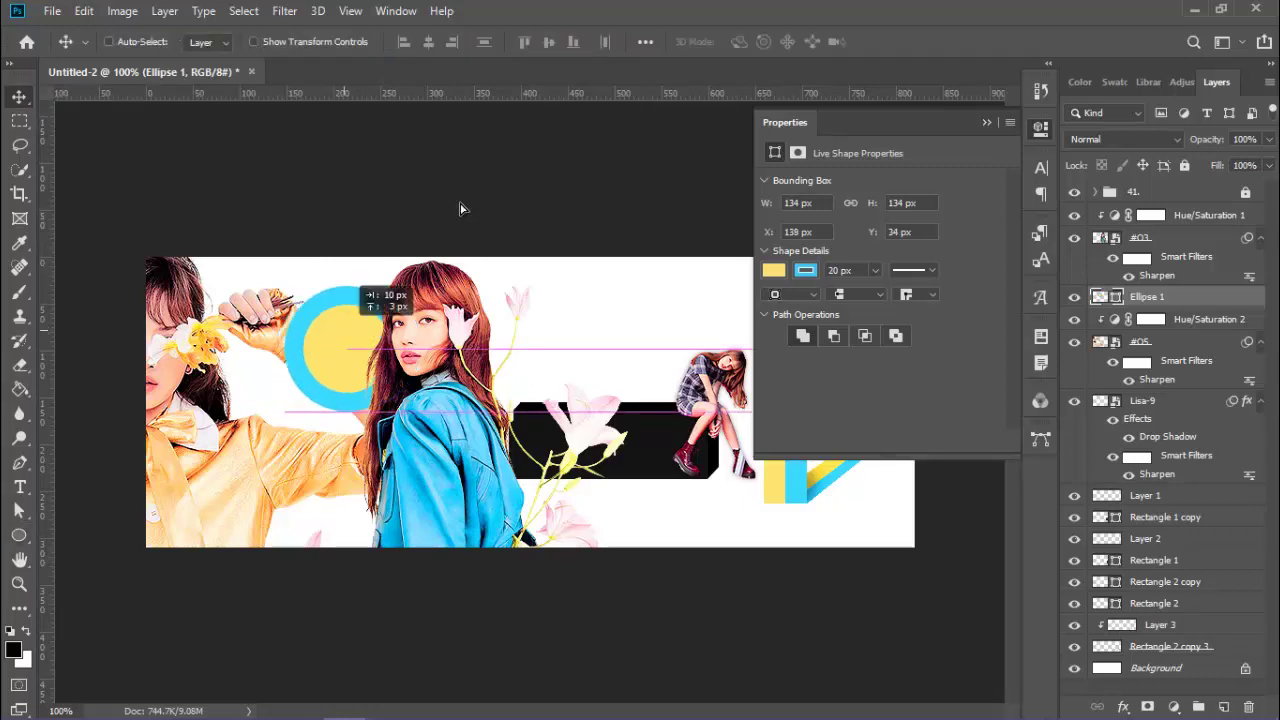
pyautogui.click(466, 212)
# Duplicate the circle, scale the copy to 50%, and give it a 10 px white ring.
pyautogui.rightClick(1200, 296)
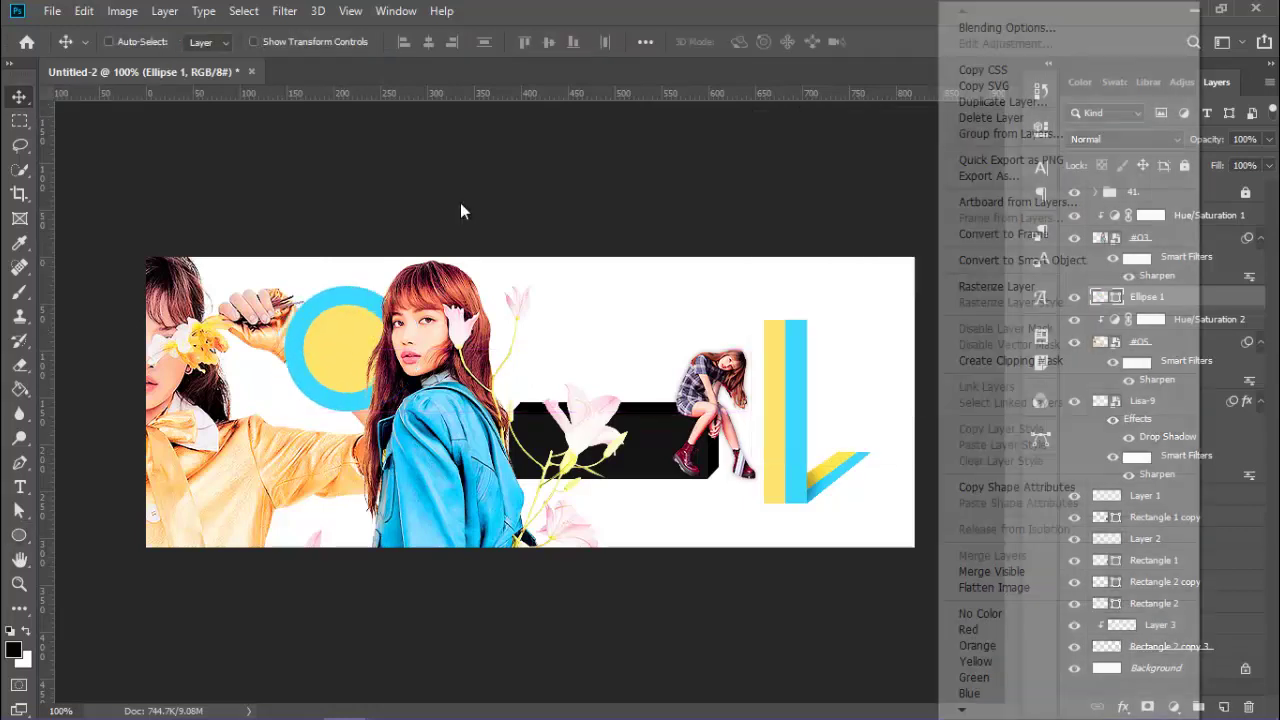
pyautogui.click(1070, 114)
pyautogui.press('Return')
pyautogui.hotkey('ctrl', 't')
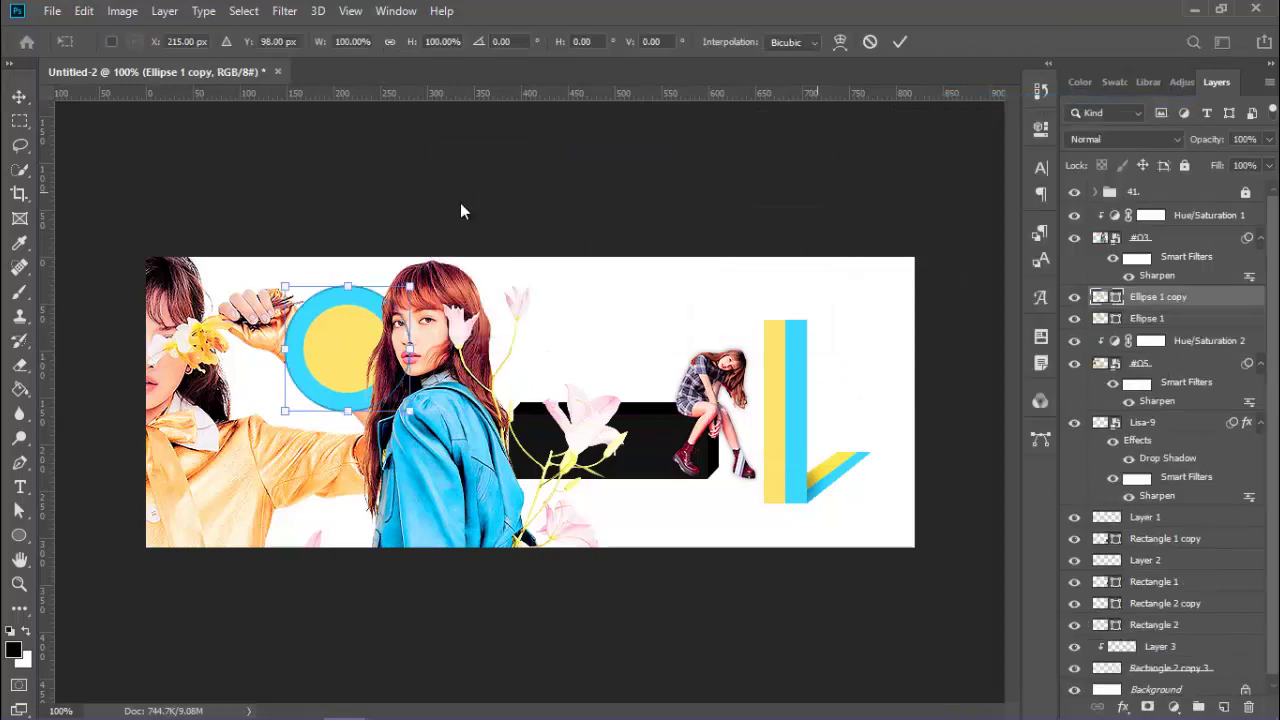
pyautogui.write('50')
pyautogui.press('Return')
pyautogui.press('Return')
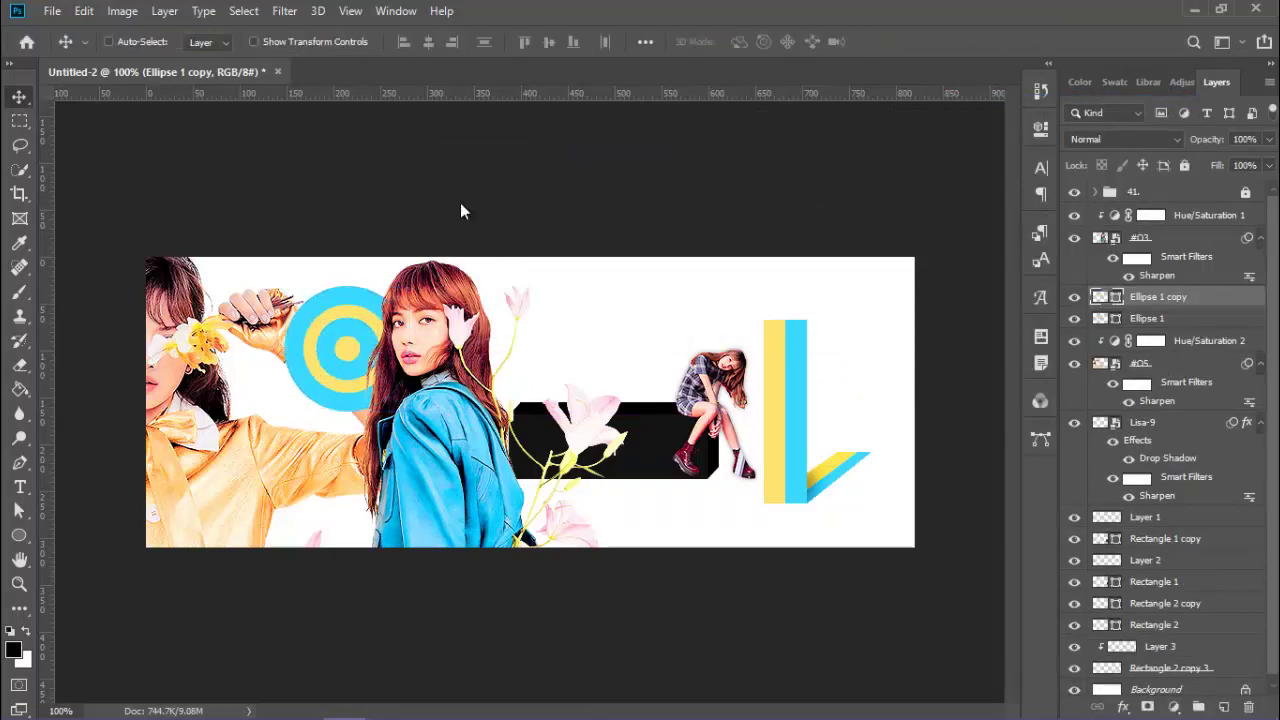
pyautogui.press('u')
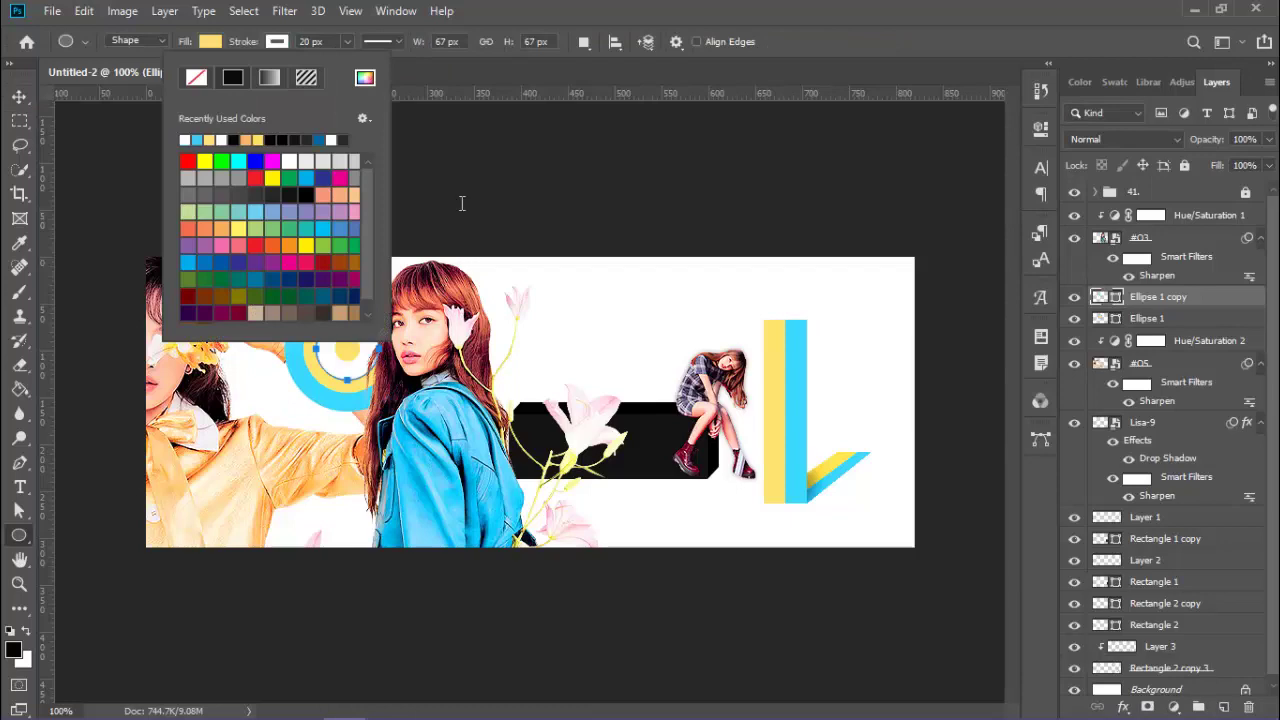
pyautogui.press('Return')
pyautogui.press('v')
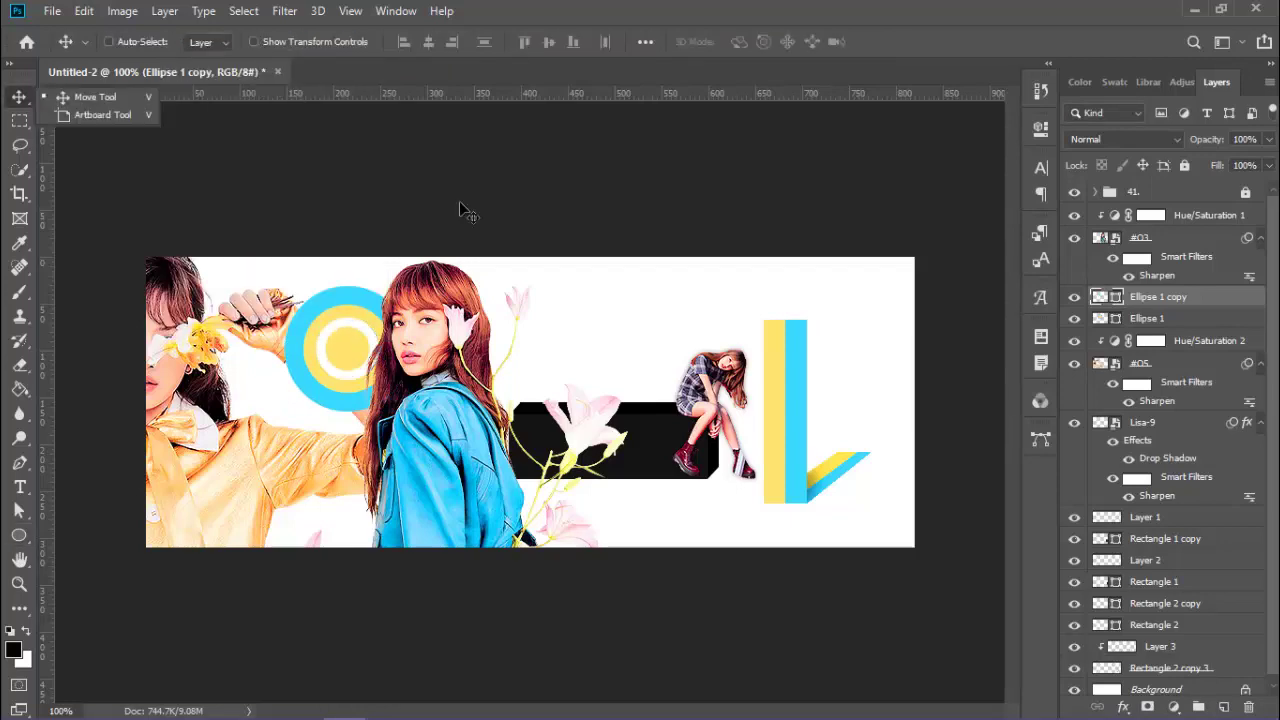
# Duplicate the copy, shrink it to 10% as the centre circle, and fill it white.
pyautogui.rightClick(1158, 296)
pyautogui.click(1050, 100)
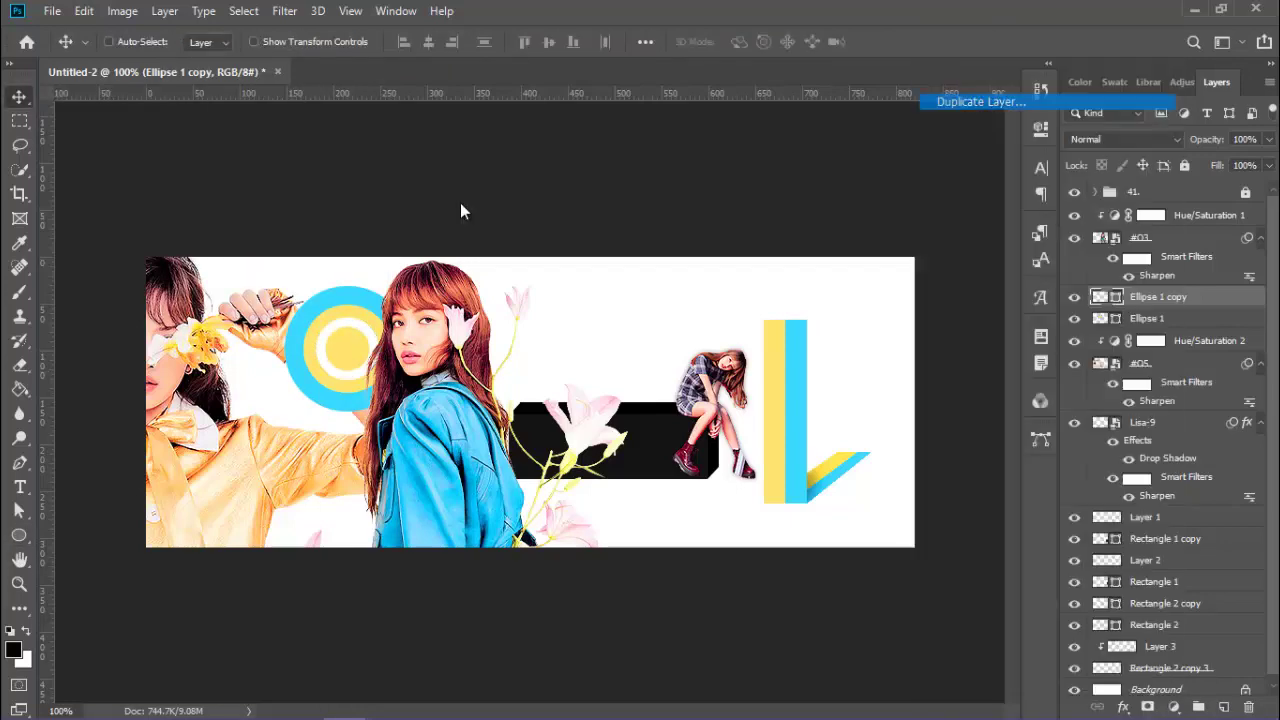
pyautogui.press('Return')
pyautogui.hotkey('ctrl', 't')
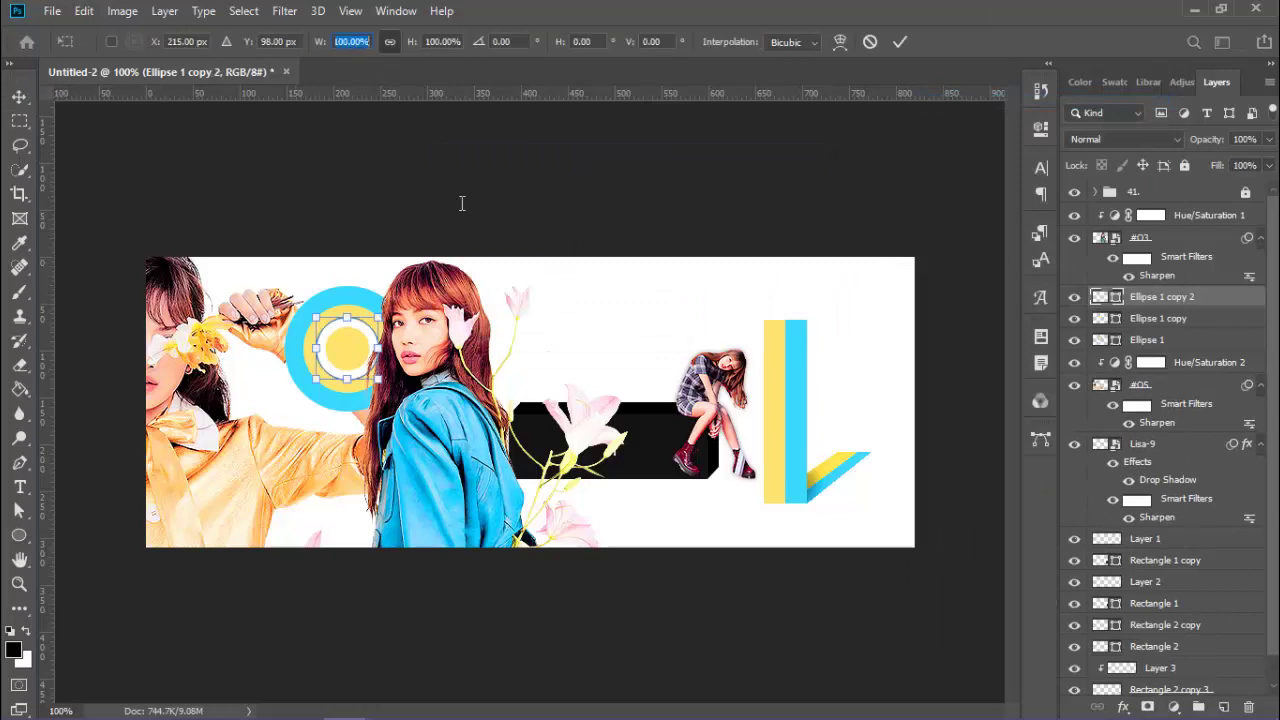
pyautogui.write('1020')
pyautogui.press('Return')
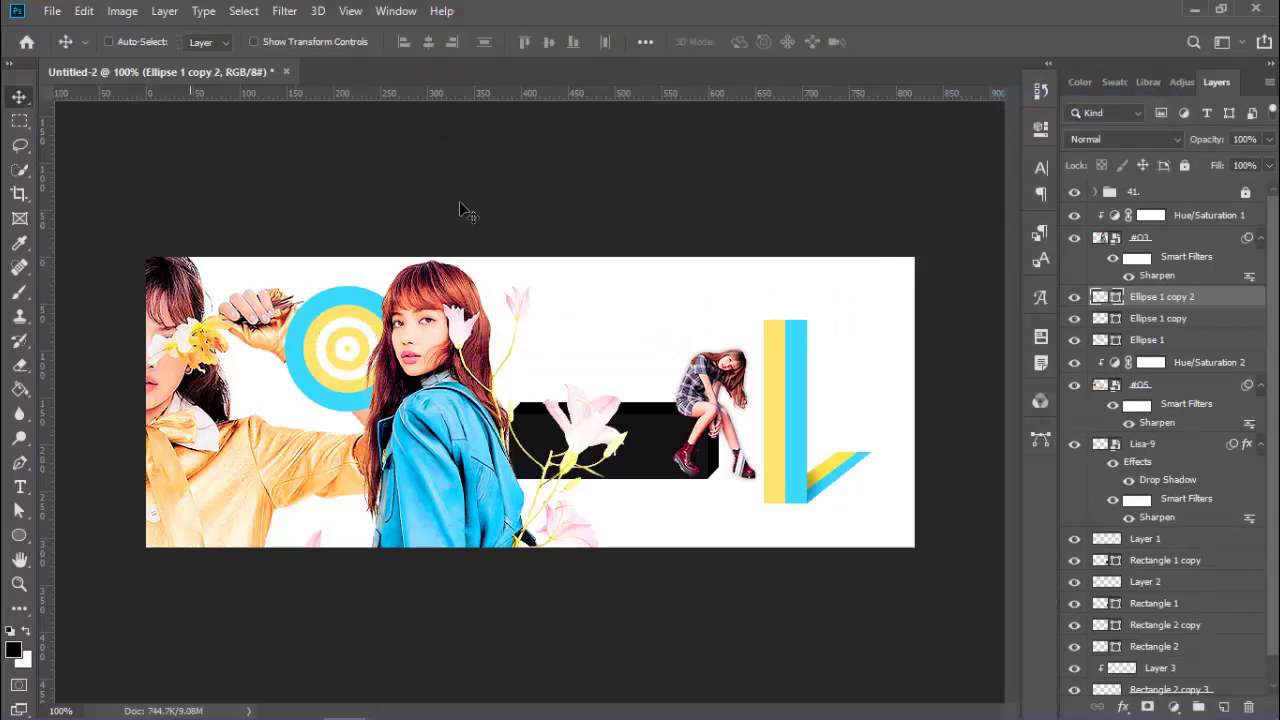
pyautogui.press('u')
pyautogui.click(210, 41)
pyautogui.click(184, 140)
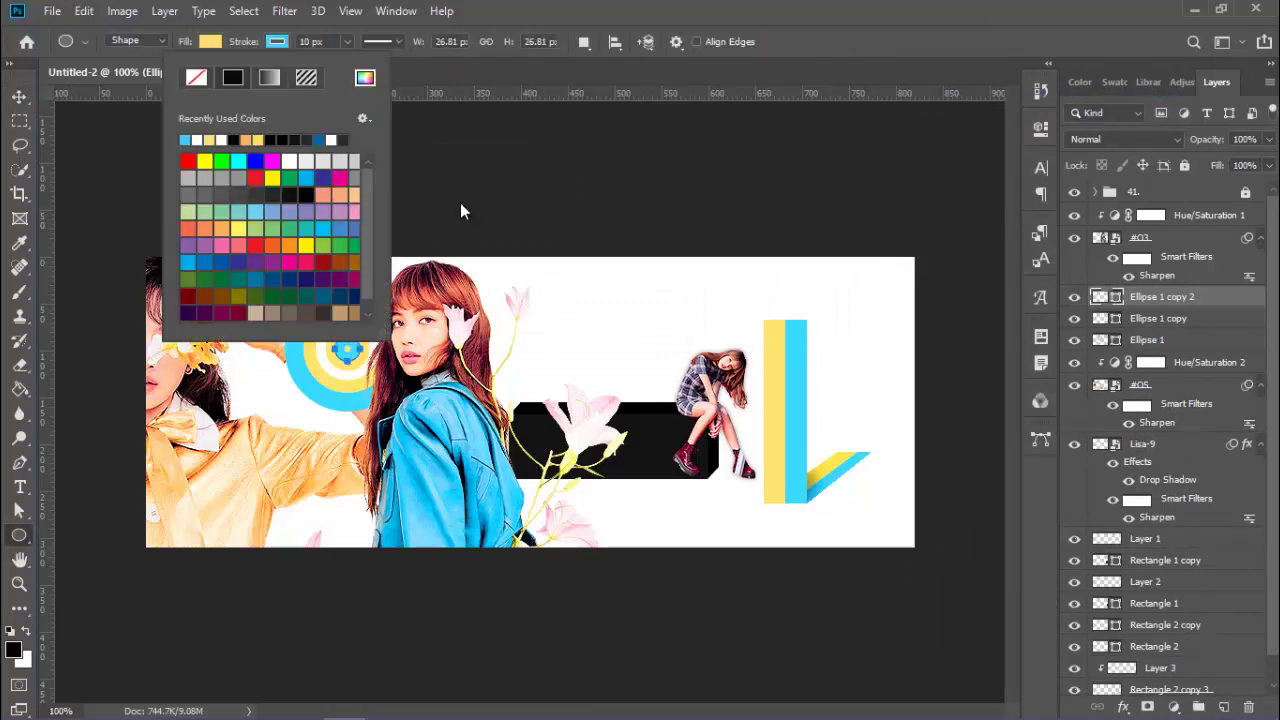
pyautogui.click(277, 41)
pyautogui.click(460, 200)
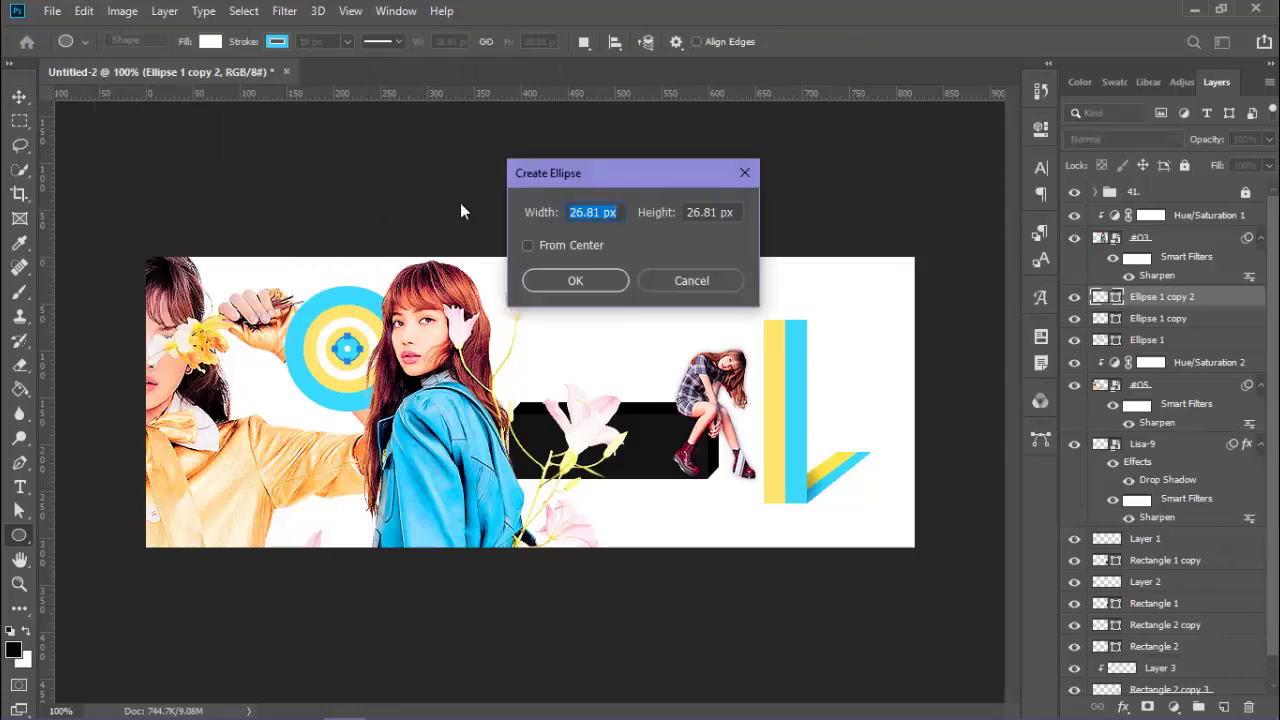
pyautogui.press('Escape')
pyautogui.press('v')
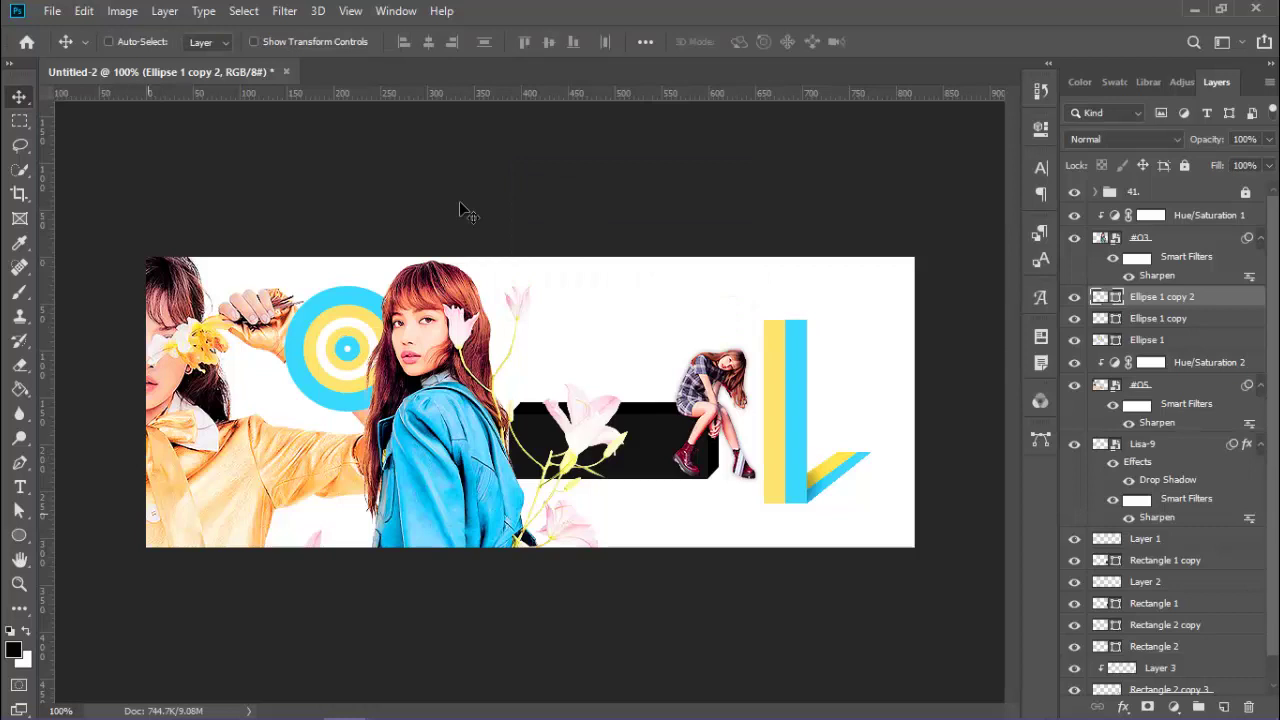
# Draw a small 78×14 px light blue rectangle near the bottom of the black bar on a new layer.
pyautogui.press('u')
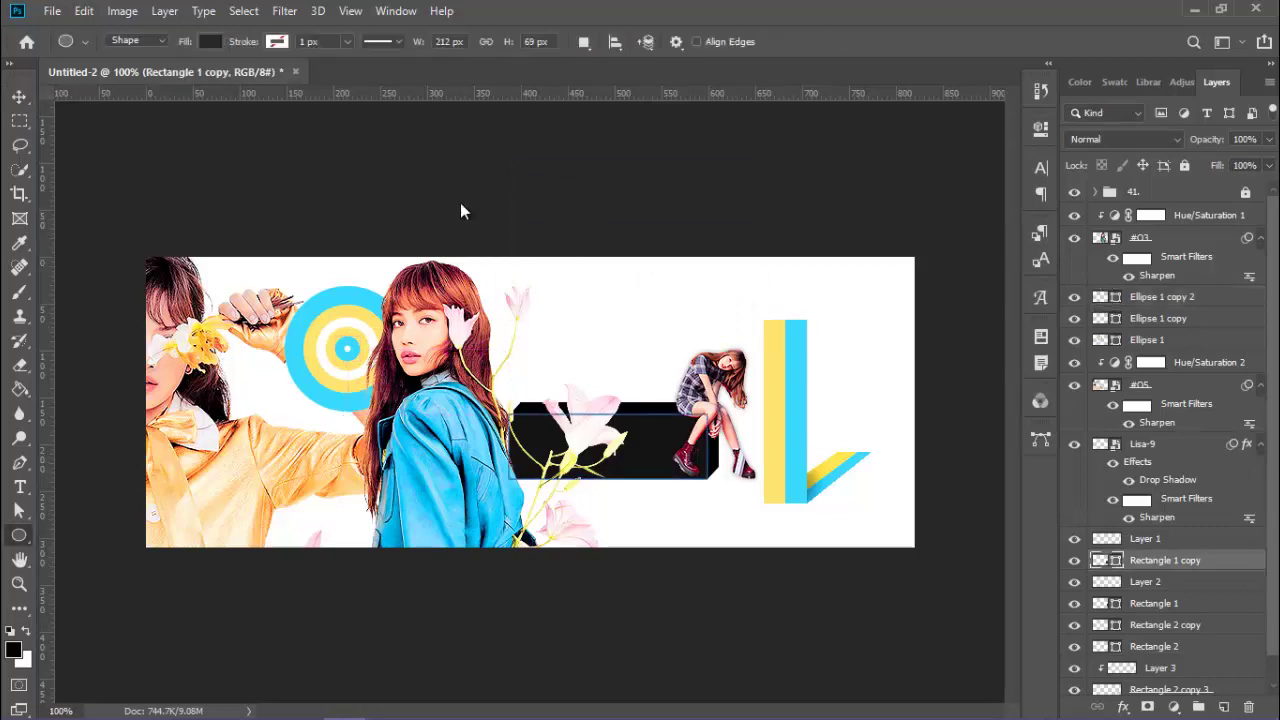
pyautogui.hotkey('shift', 'u')
pyautogui.hotkey('shift', 'u')
pyautogui.hotkey('shift', 'u')
pyautogui.hotkey('ctrl', 'shift', 'n')
pyautogui.press('Return')
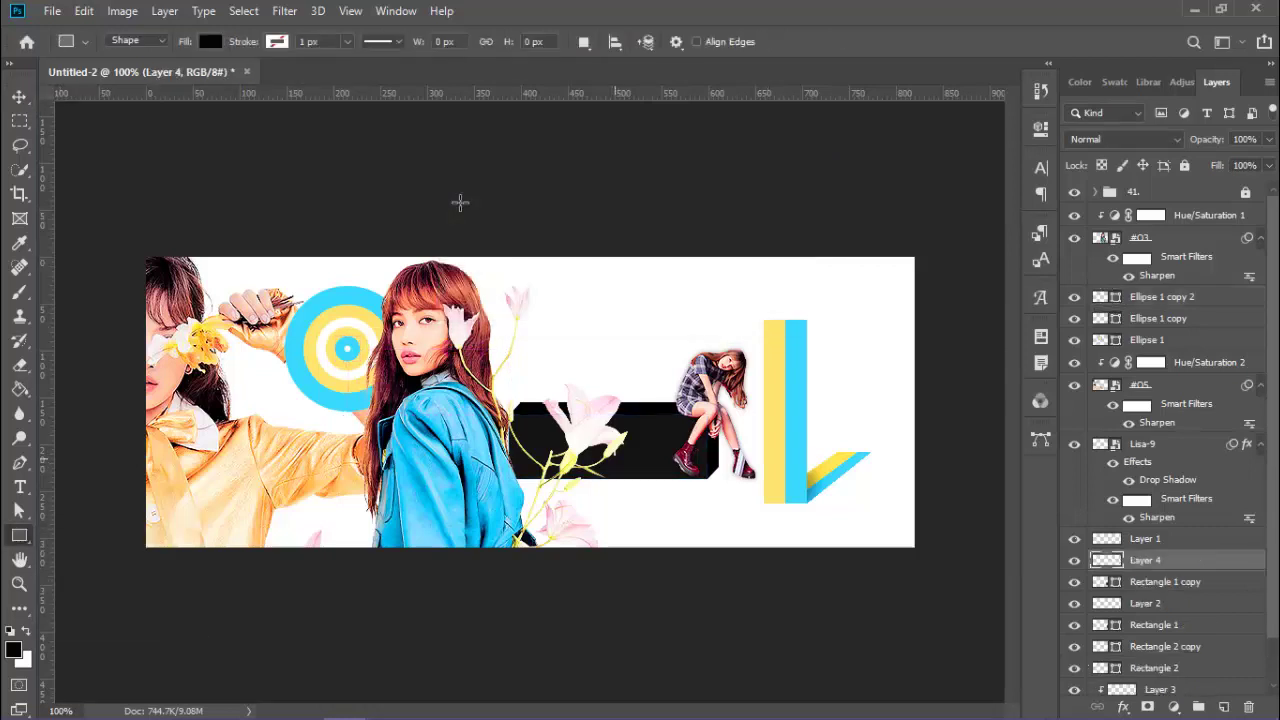
pyautogui.moveTo(620, 459); pyautogui.dragTo(694, 473)
pyautogui.click(210, 41)
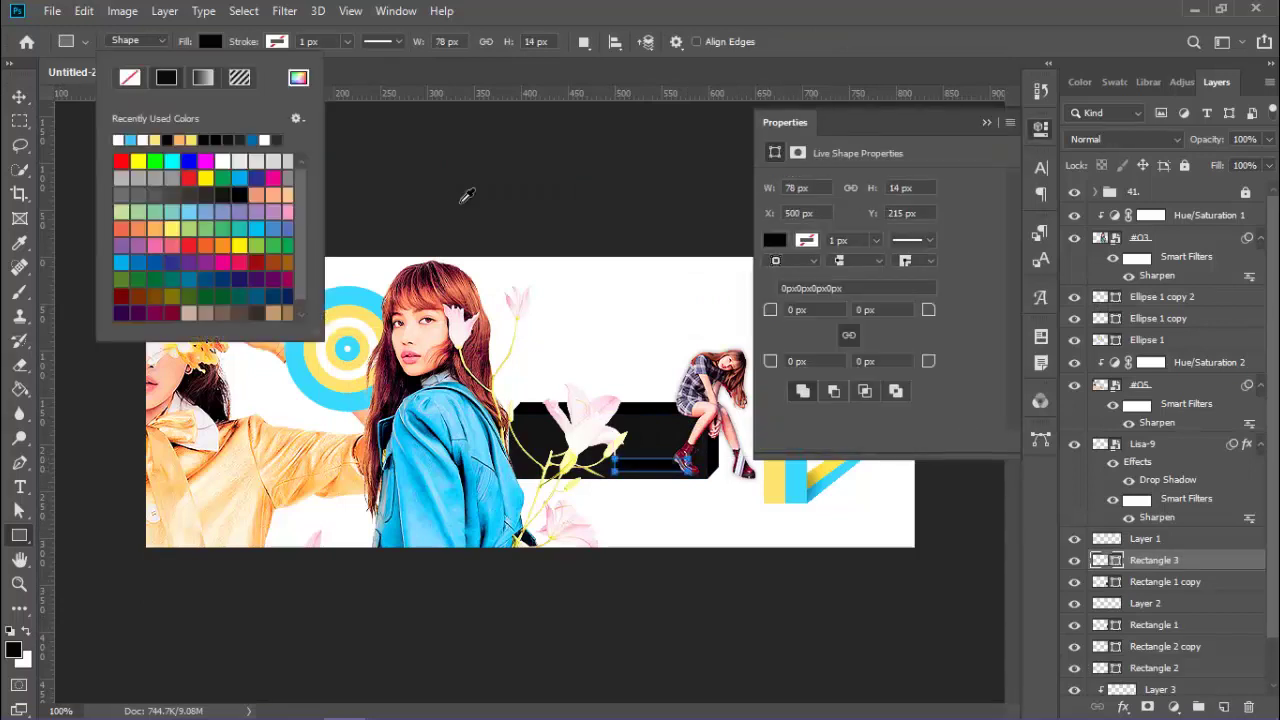
pyautogui.click(466, 196)
pyautogui.press('Return')
pyautogui.press('v')
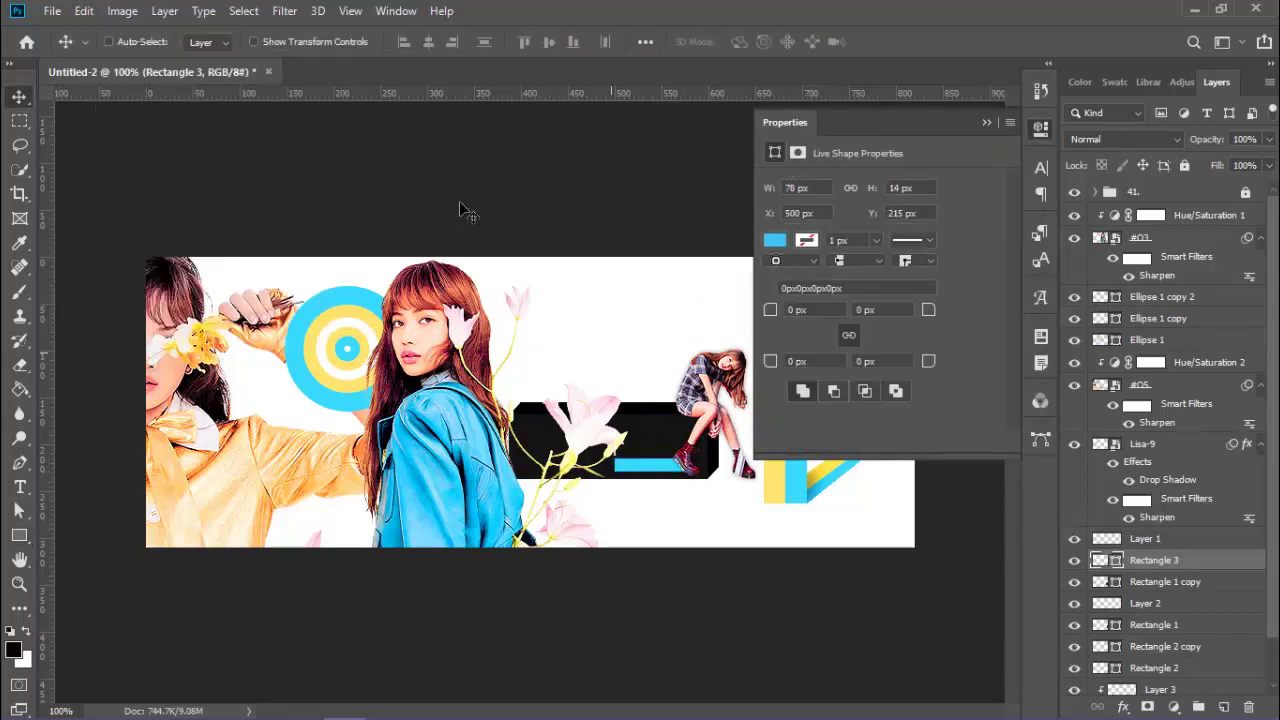
# Draw a thin yellow horizontal line across the black bar on a new layer.
pyautogui.press('u')
pyautogui.hotkey('shift', 'u')
pyautogui.hotkey('shift', 'u')
pyautogui.hotkey('shift', 'u')
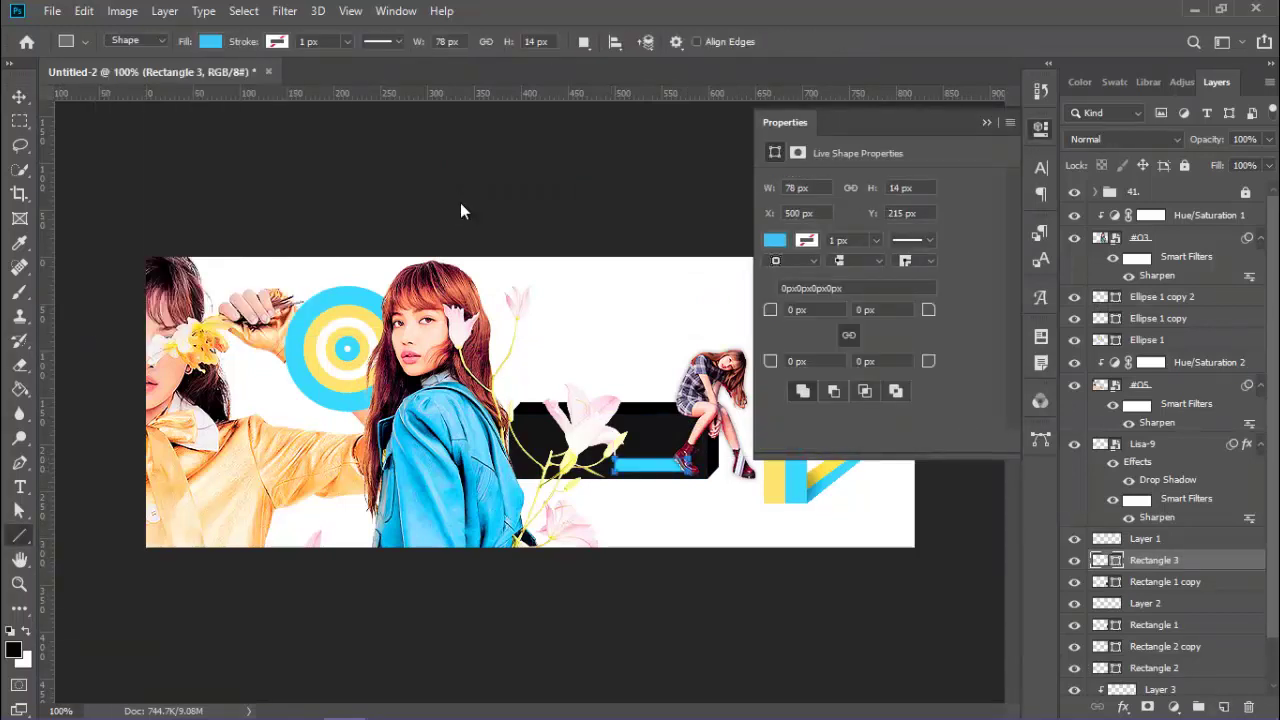
pyautogui.hotkey('ctrl', 'shift', 'n')
pyautogui.press('Return')
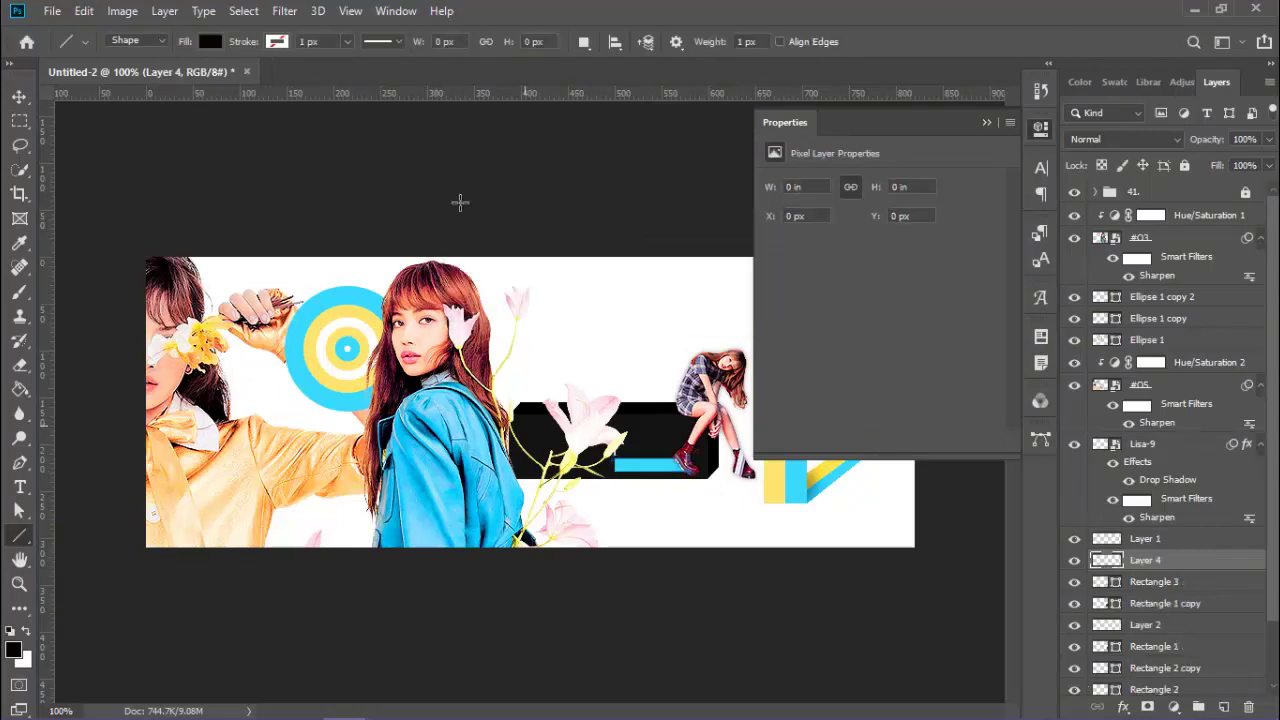
pyautogui.moveTo(520, 427); pyautogui.dragTo(686, 427)
pyautogui.click(210, 41)
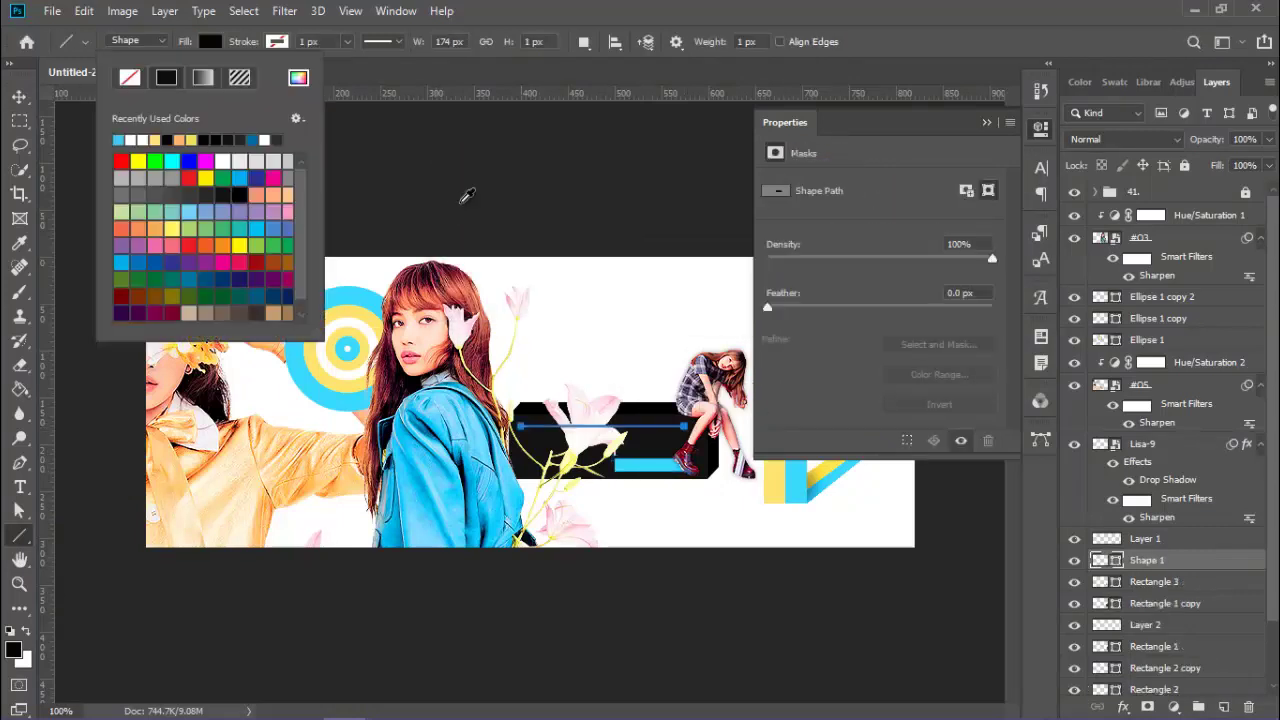
pyautogui.press('Escape')
pyautogui.press('v')
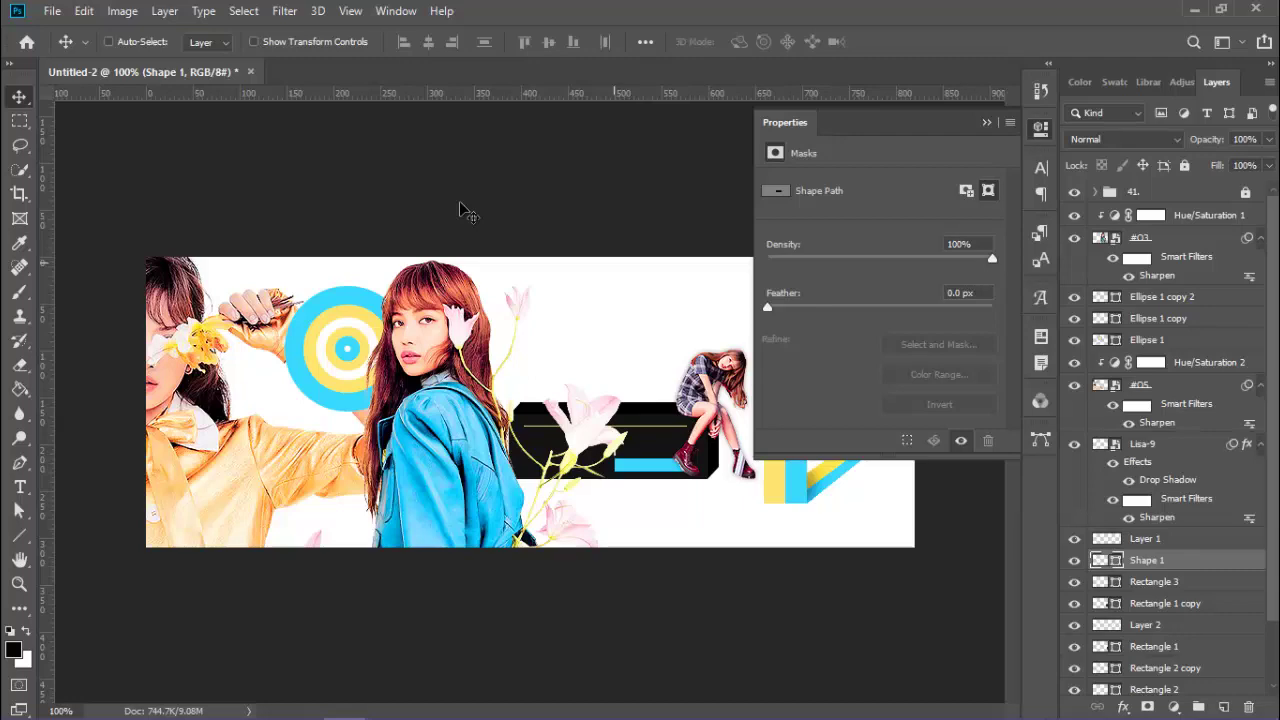
pyautogui.click(461, 211)
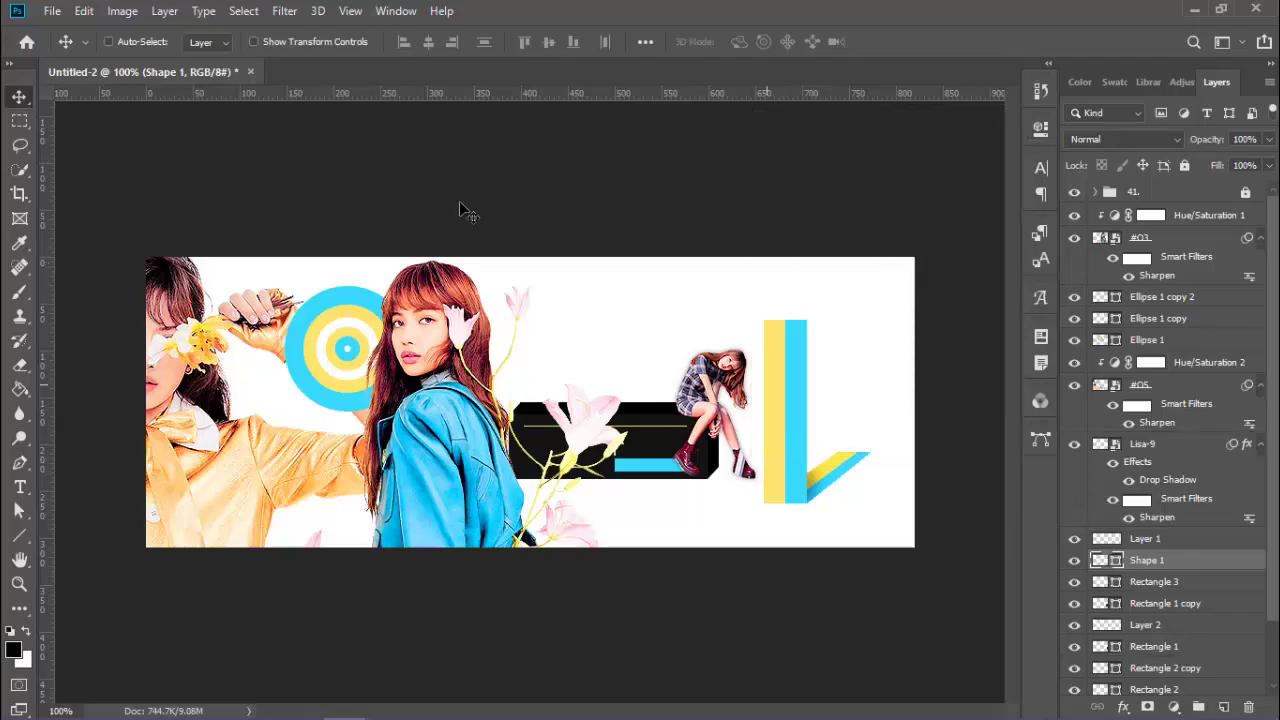
# Zoom in on the black bar, add a new layer, and place a text box on it.
pyautogui.press('z')
pyautogui.click(460, 204)
pyautogui.click(461, 204)
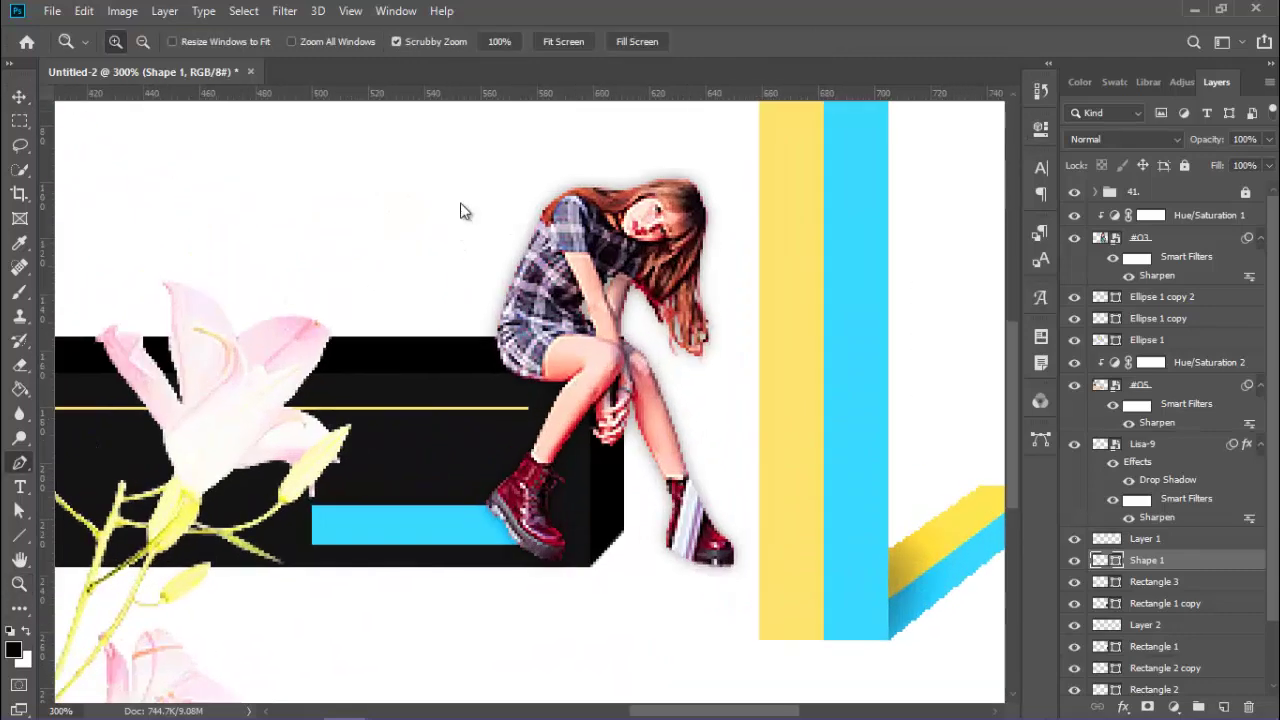
pyautogui.press('p')
pyautogui.hotkey('ctrl', 'shift', 'n')
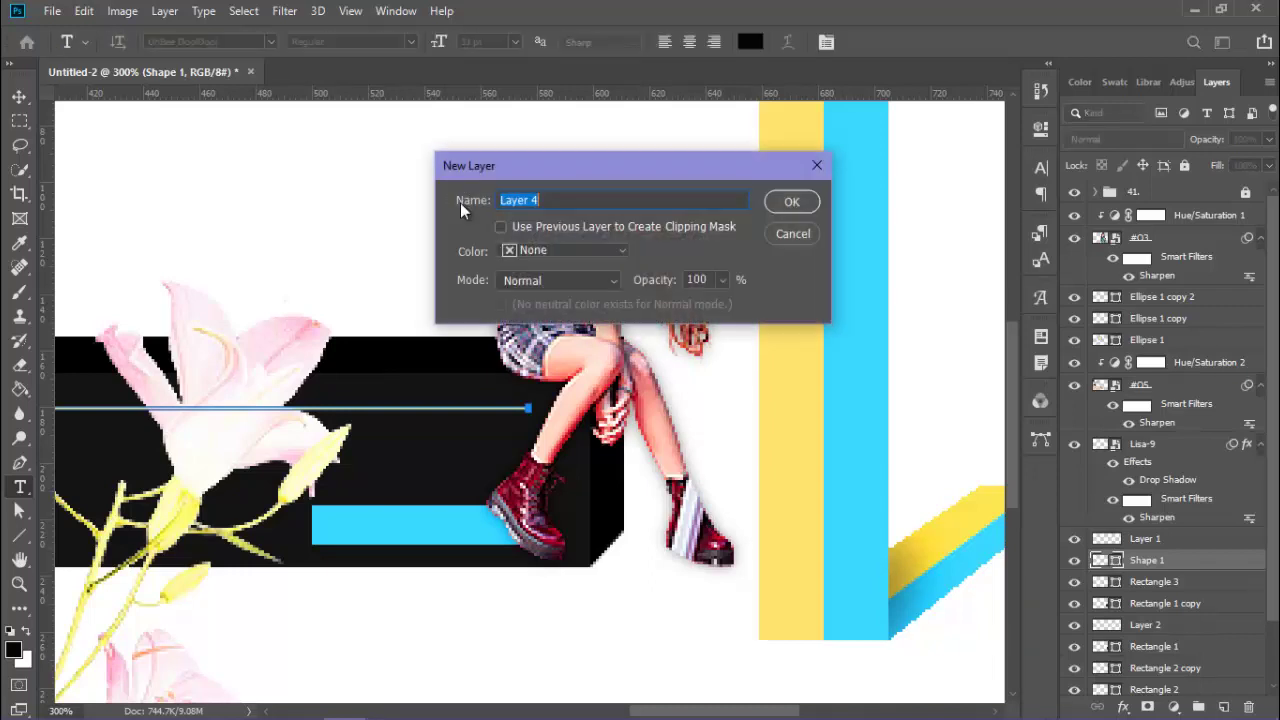
pyautogui.press('Return')
pyautogui.press('t')
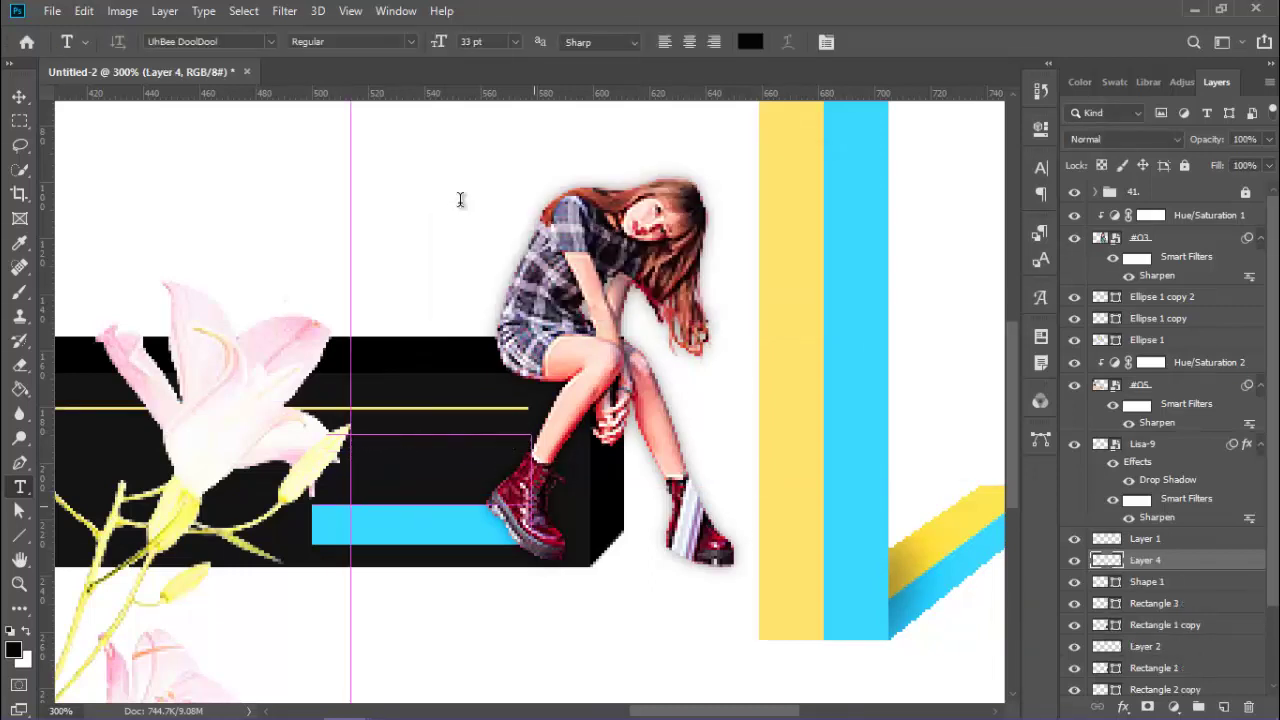
pyautogui.click(351, 469)
# Set the text to Montserrat, All Caps, 4 pt with 10 pt leading.
pyautogui.click(515, 42)
pyautogui.click(495, 181)
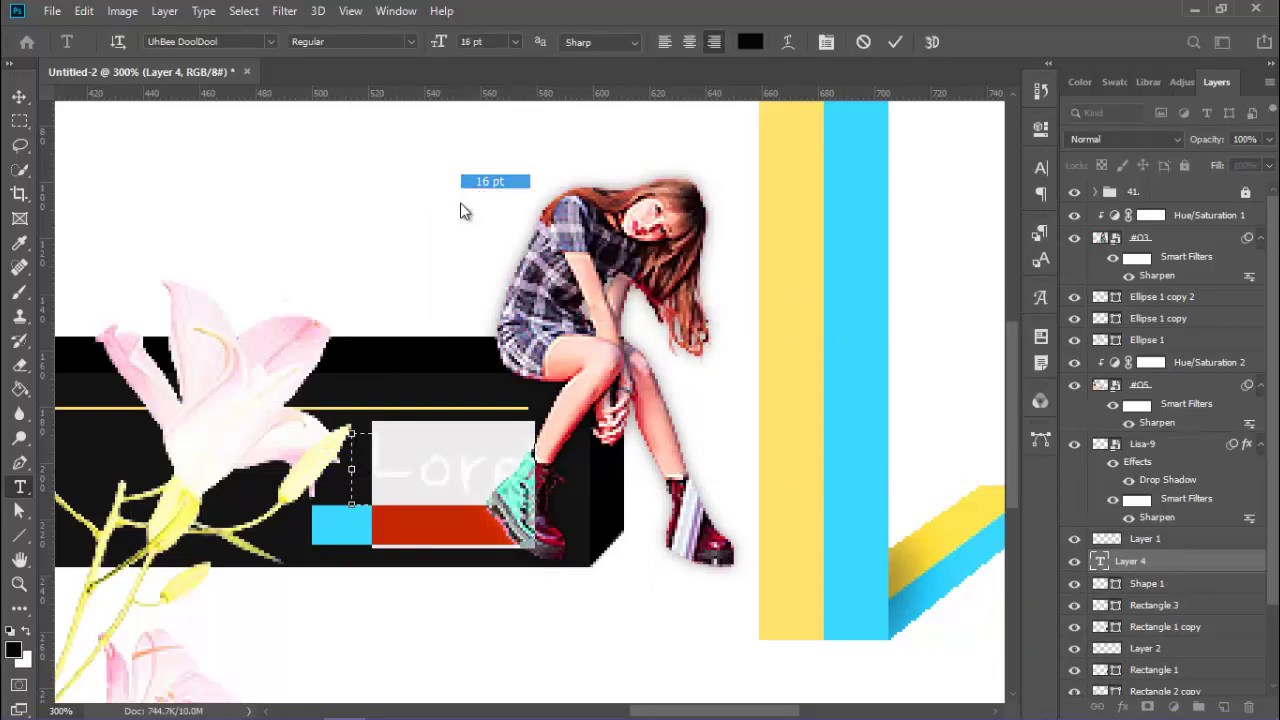
pyautogui.write('montserrat')
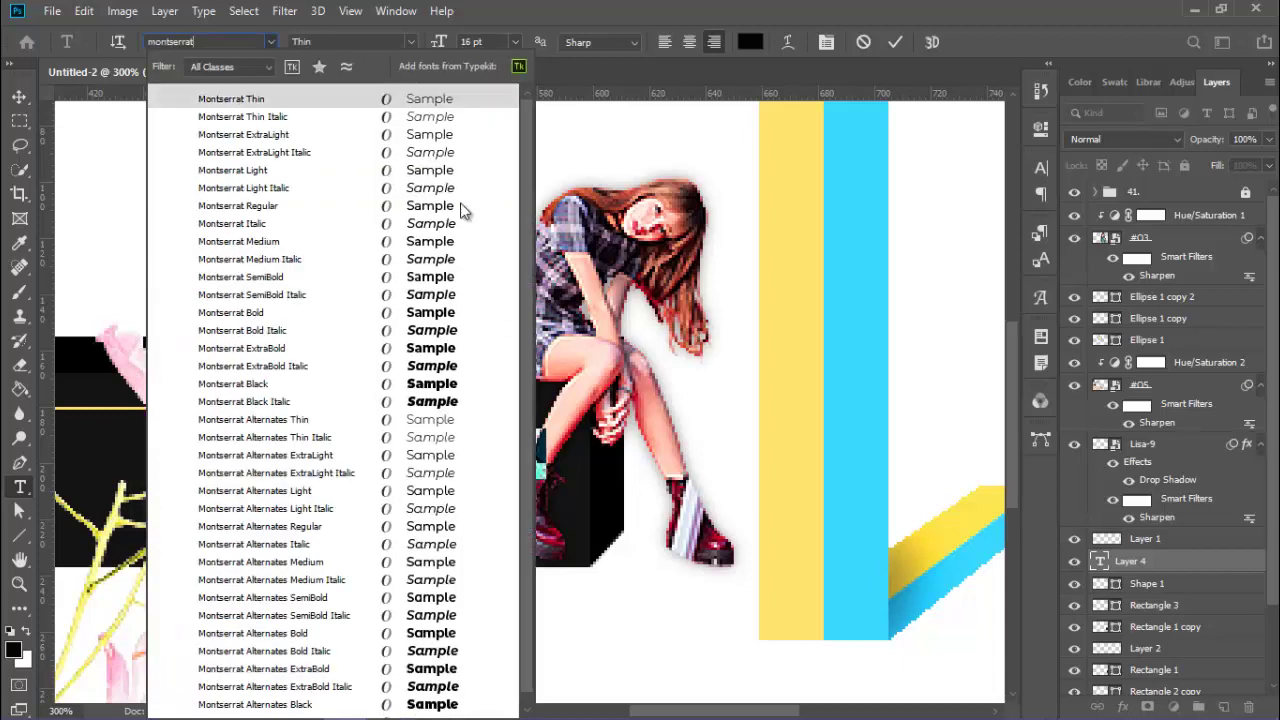
pyautogui.click(461, 206)
pyautogui.hotkey('ctrl', 't')
pyautogui.hotkey('ctrl', 'shift', 'k')
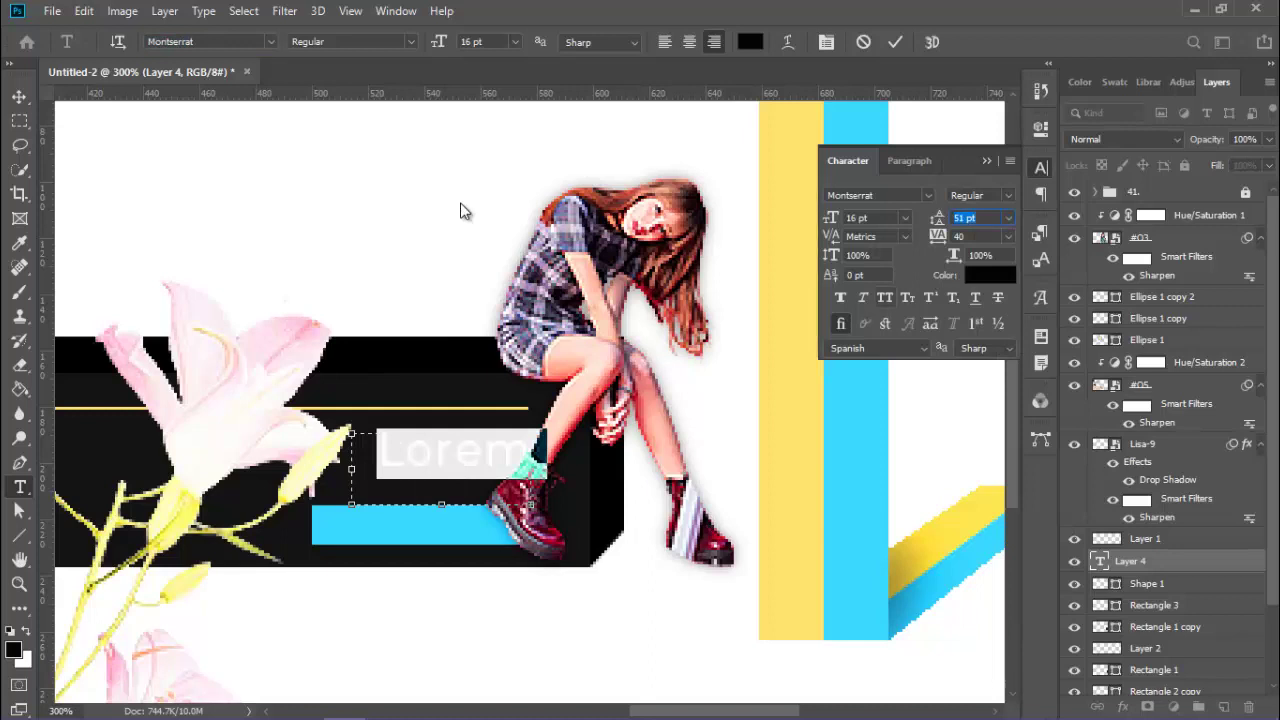
pyautogui.click(489, 42)
pyautogui.write('104')
pyautogui.press('Return')
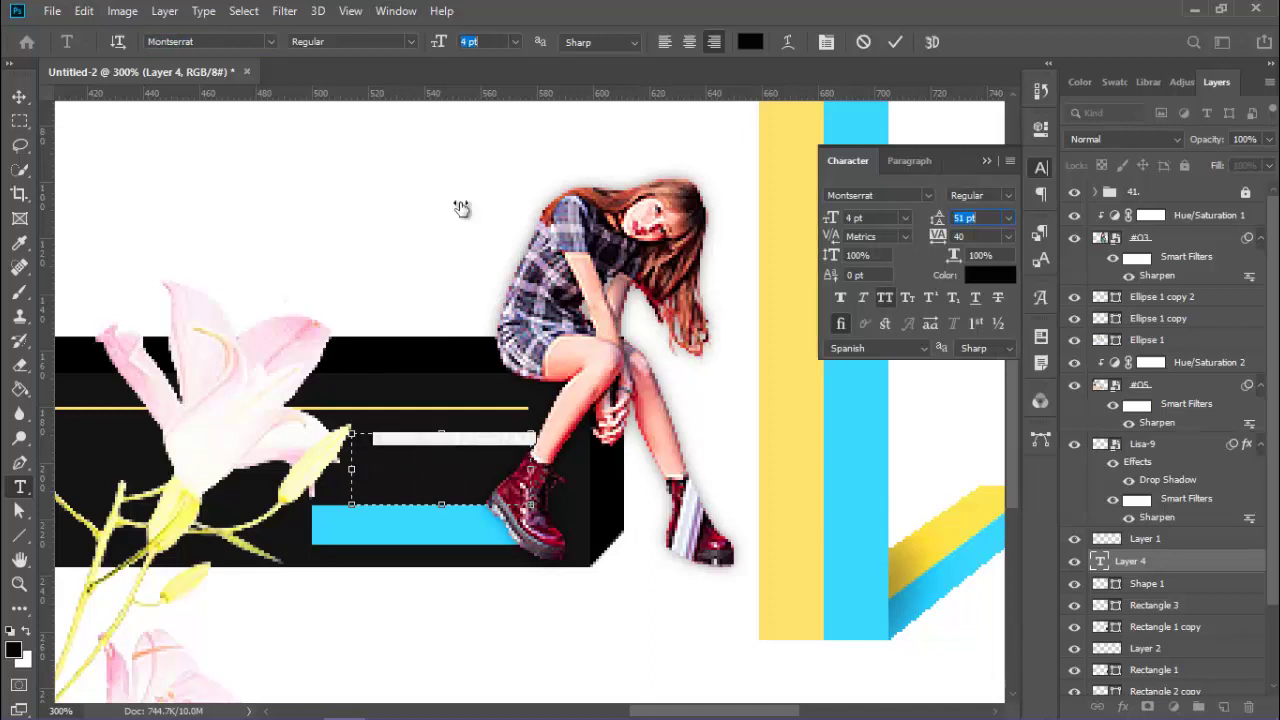
pyautogui.write('10')
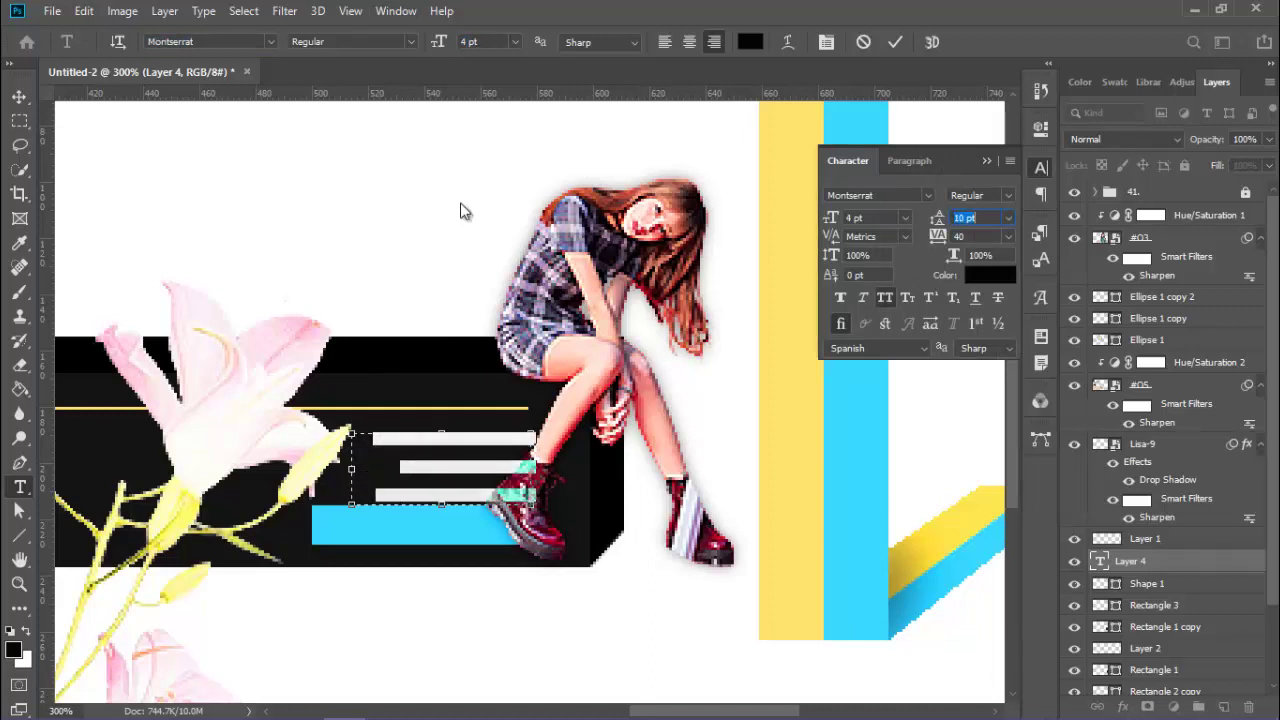
pyautogui.press('Return')
# Make the text white (#ffffff) and 6 pt.
pyautogui.click(990, 275)
pyautogui.write('ffffff')
pyautogui.press('Return')
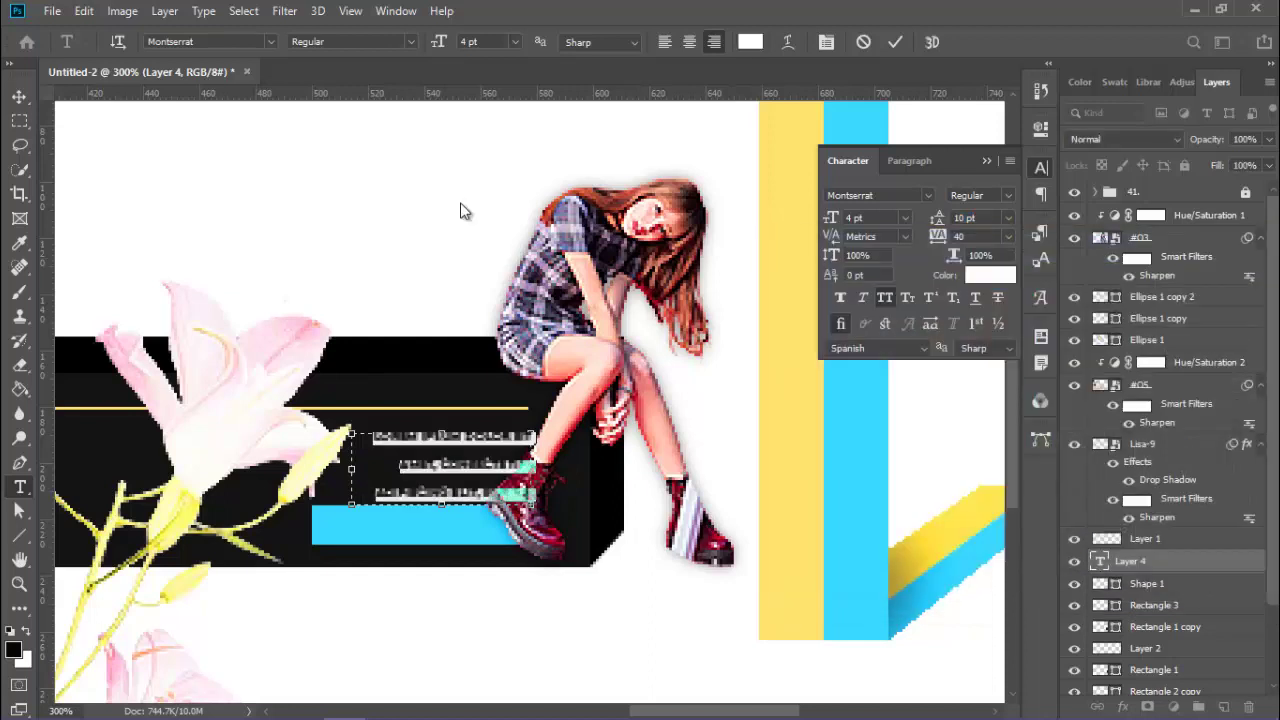
pyautogui.click(515, 41)
pyautogui.press('Down')
pyautogui.press('Return')
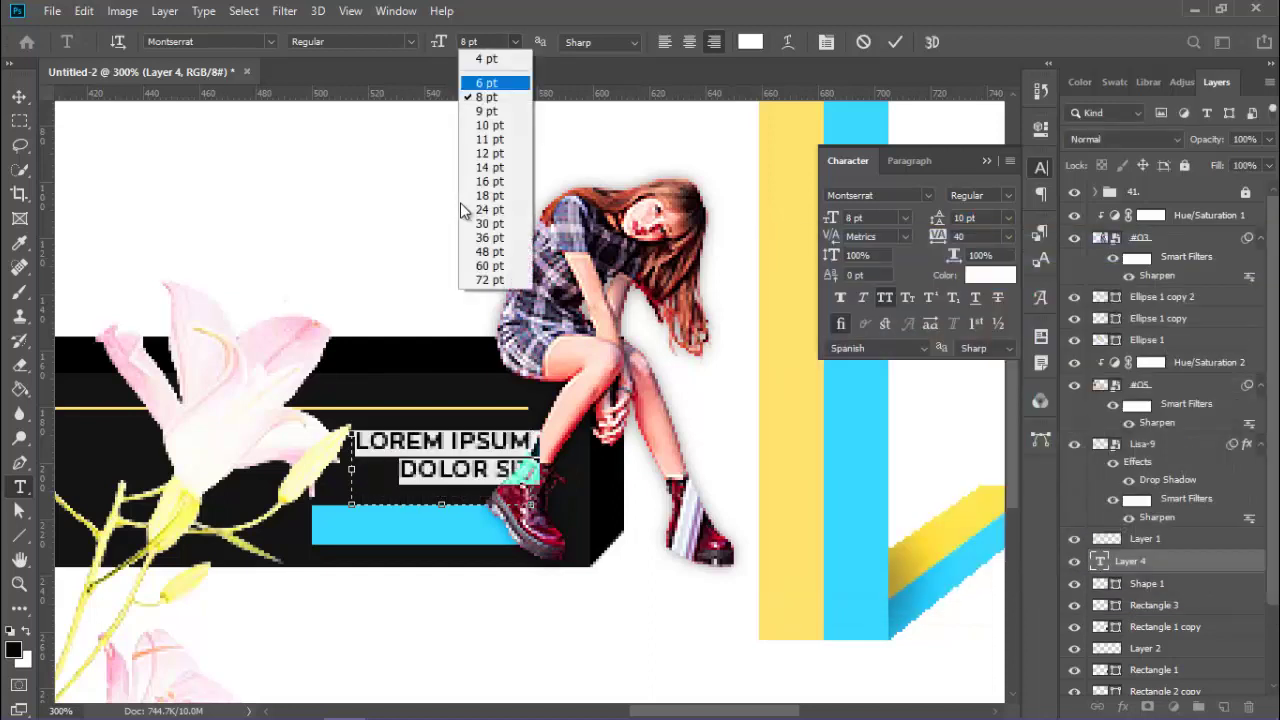
# Type RESOURCES and TUTORIAL on two lines and commit the text.
pyautogui.press('BackSpace')
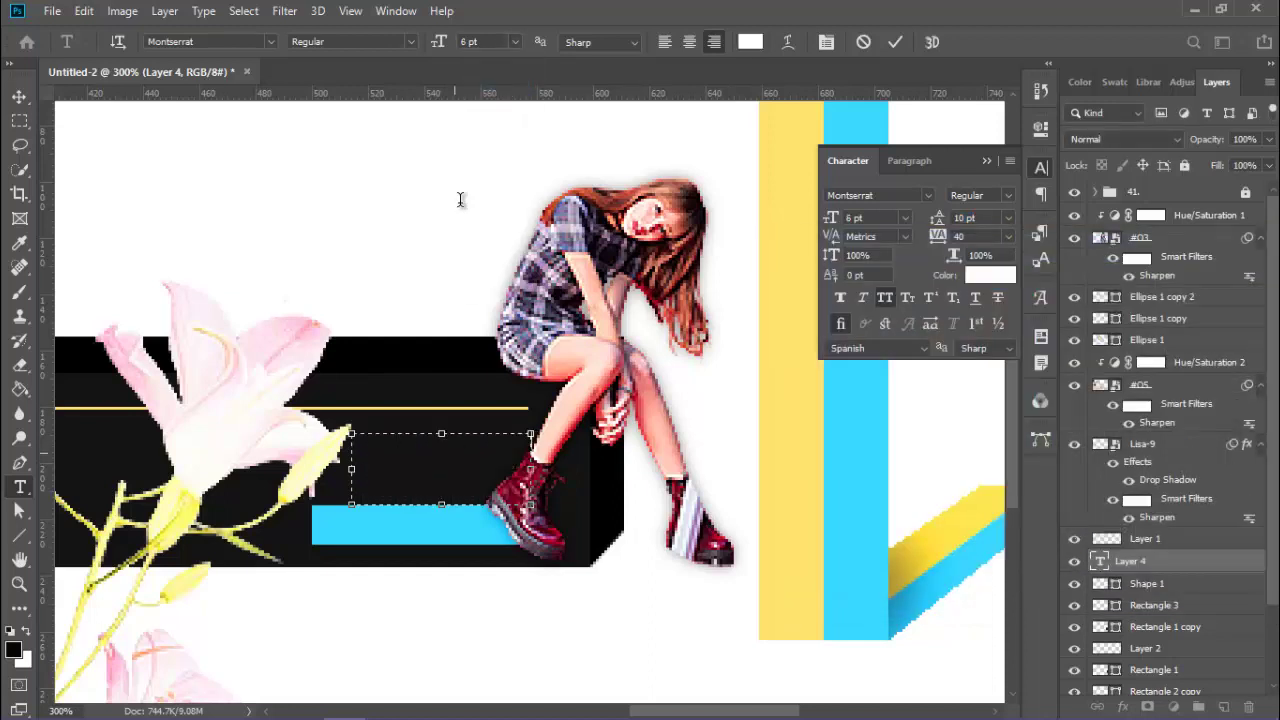
pyautogui.write('RESOURCES')
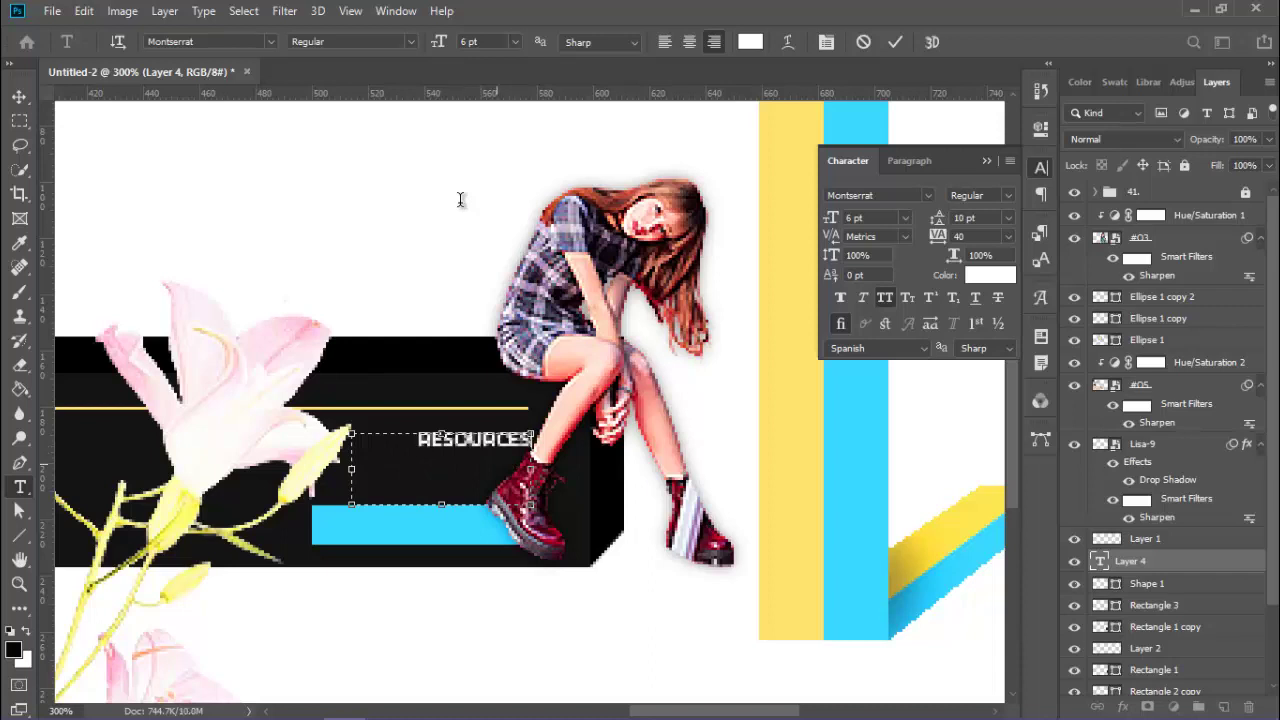
pyautogui.press('Return')
pyautogui.write('TUTORIAL')
pyautogui.hotkey('ctrl', 'Return')
pyautogui.press('v')
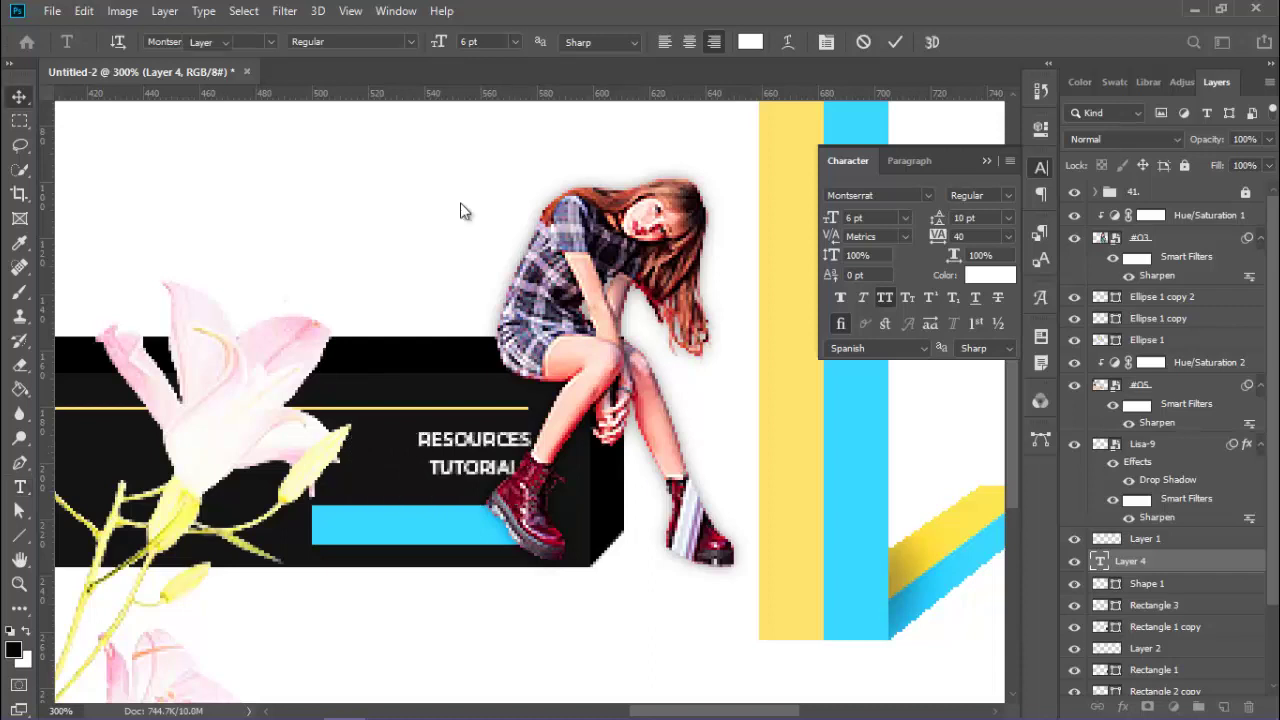
pyautogui.hotkey('ctrl', 'Return')
# Add new text on the cyan bar containing the social handle.
pyautogui.press('v')
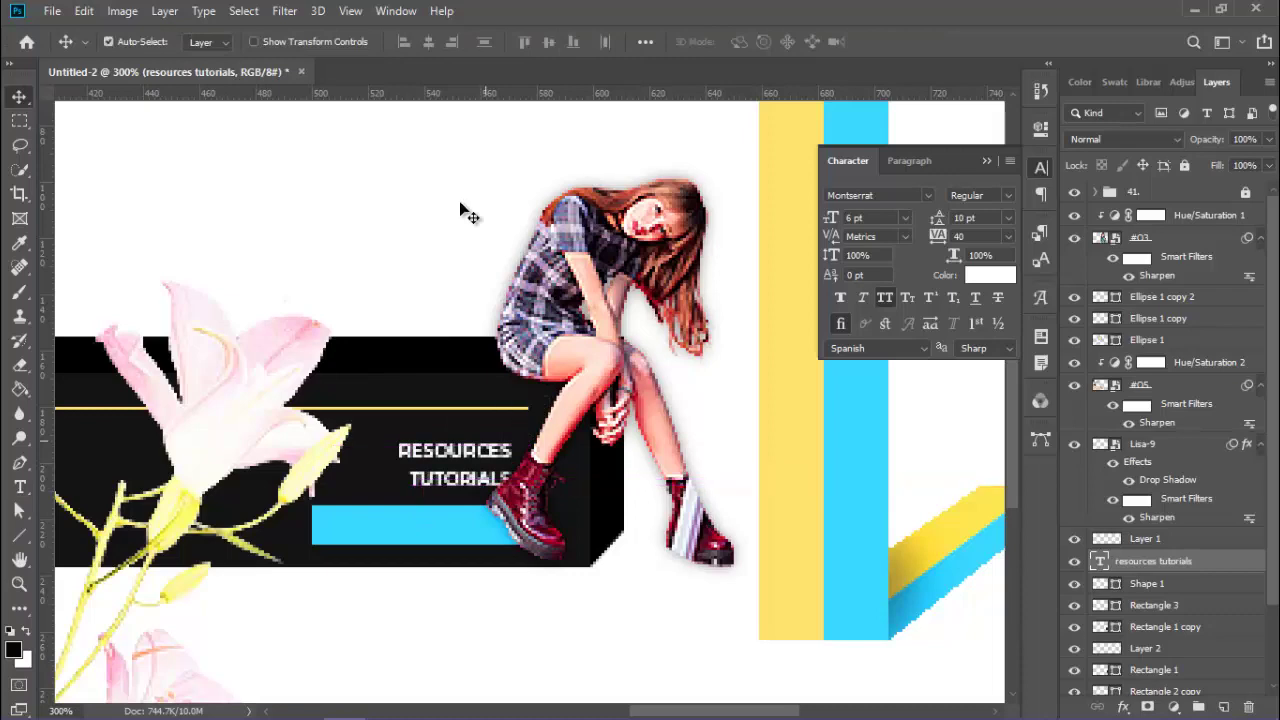
pyautogui.hotkey('ctrl', '-')
pyautogui.hotkey('ctrl', '-')
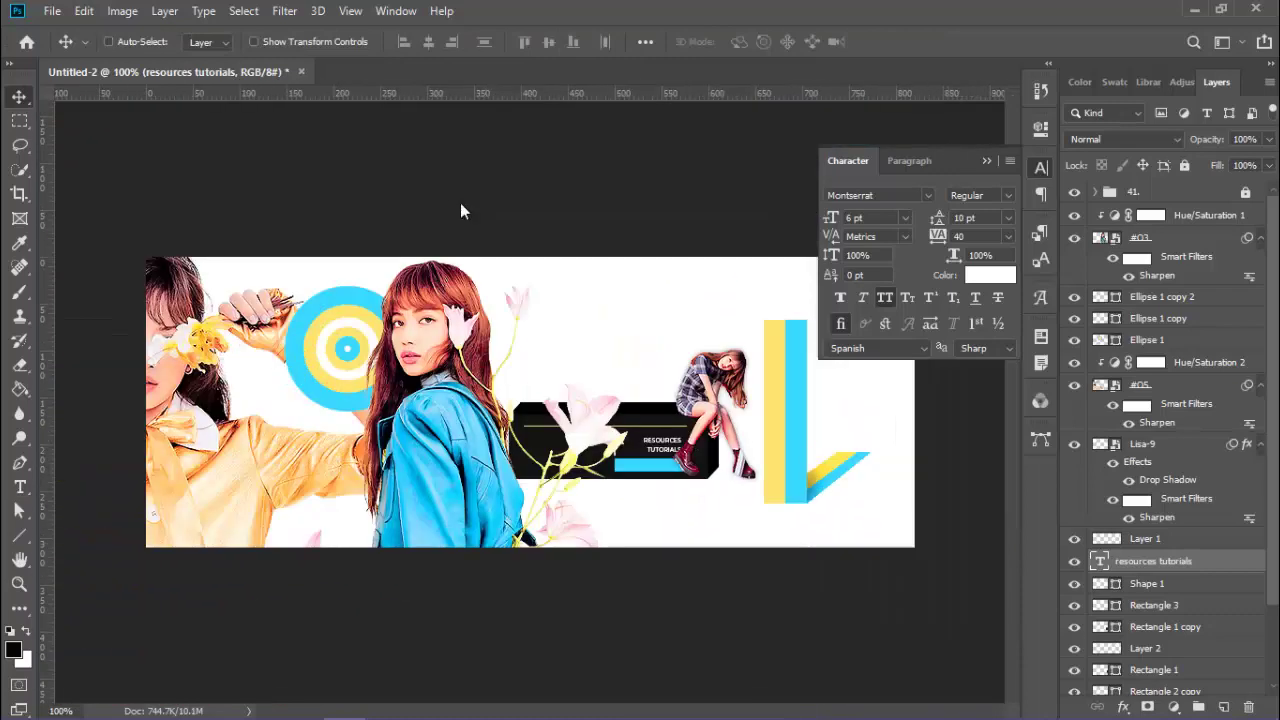
pyautogui.press('z')
pyautogui.hotkey('ctrl', '+')
pyautogui.hotkey('ctrl', '+')
pyautogui.hotkey('ctrl', '+')
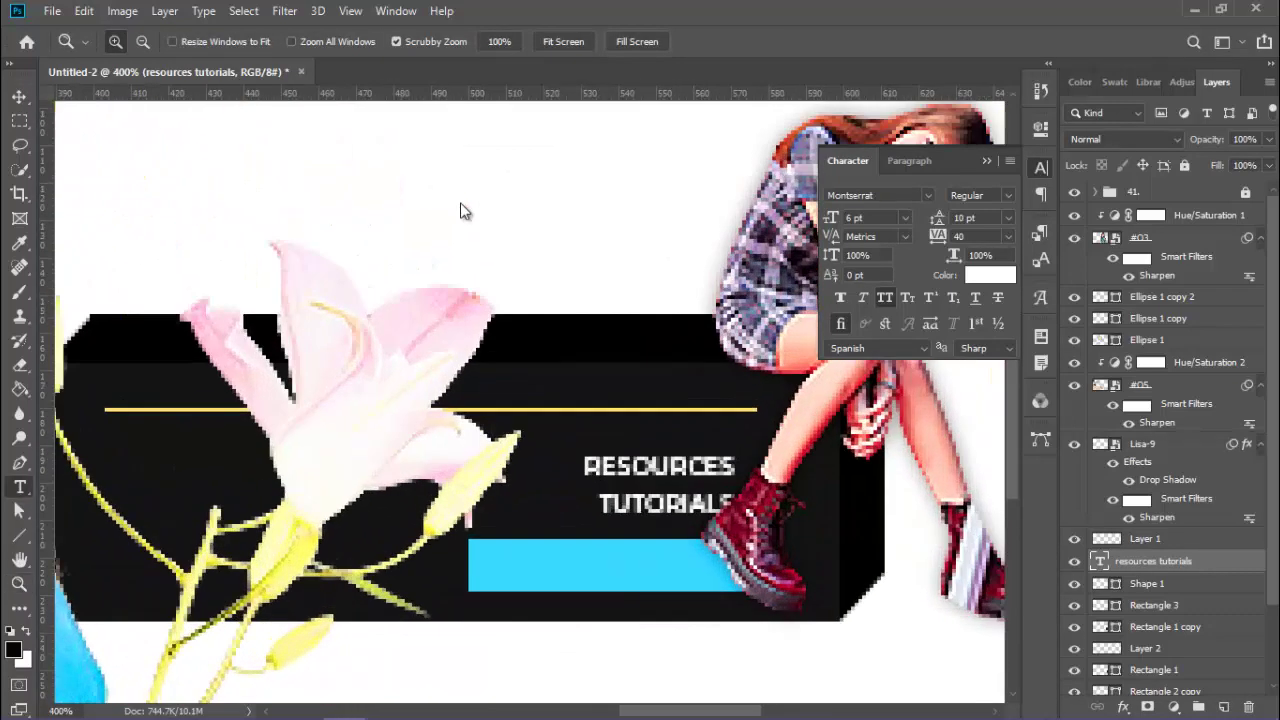
pyautogui.press('t')
pyautogui.write('LOREM IPSUM')
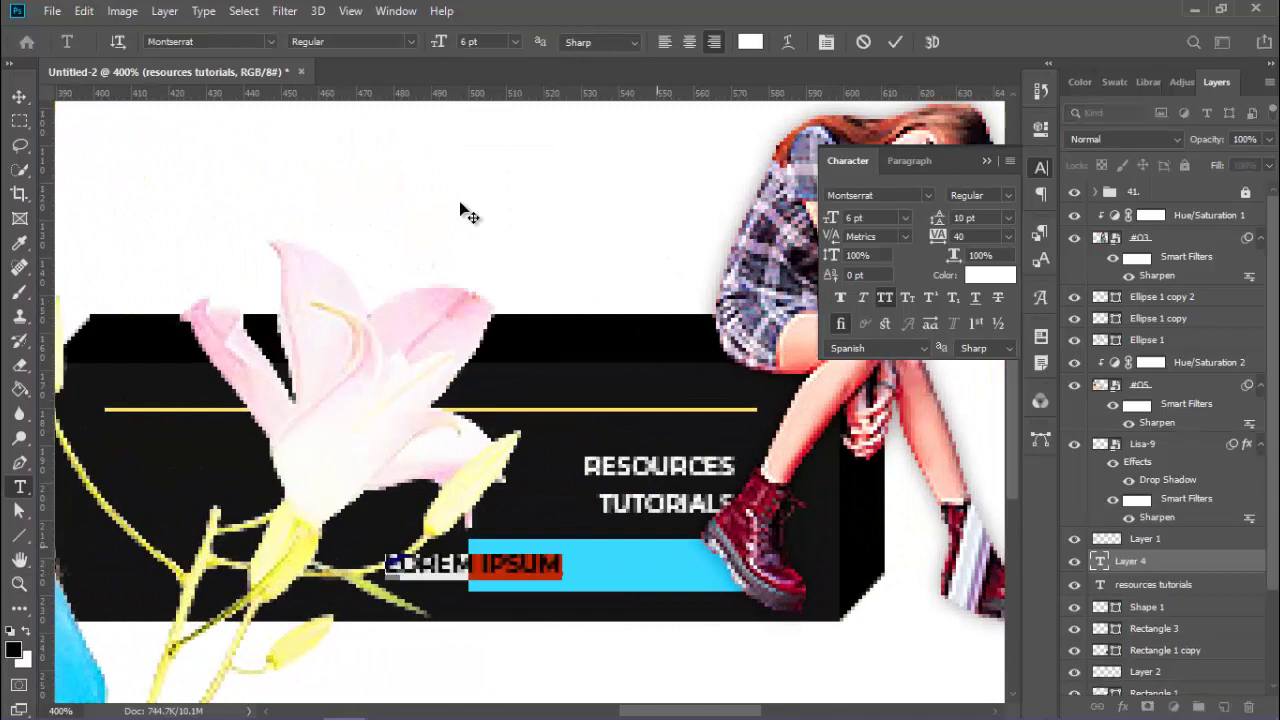
pyautogui.write('lohatporcelain')
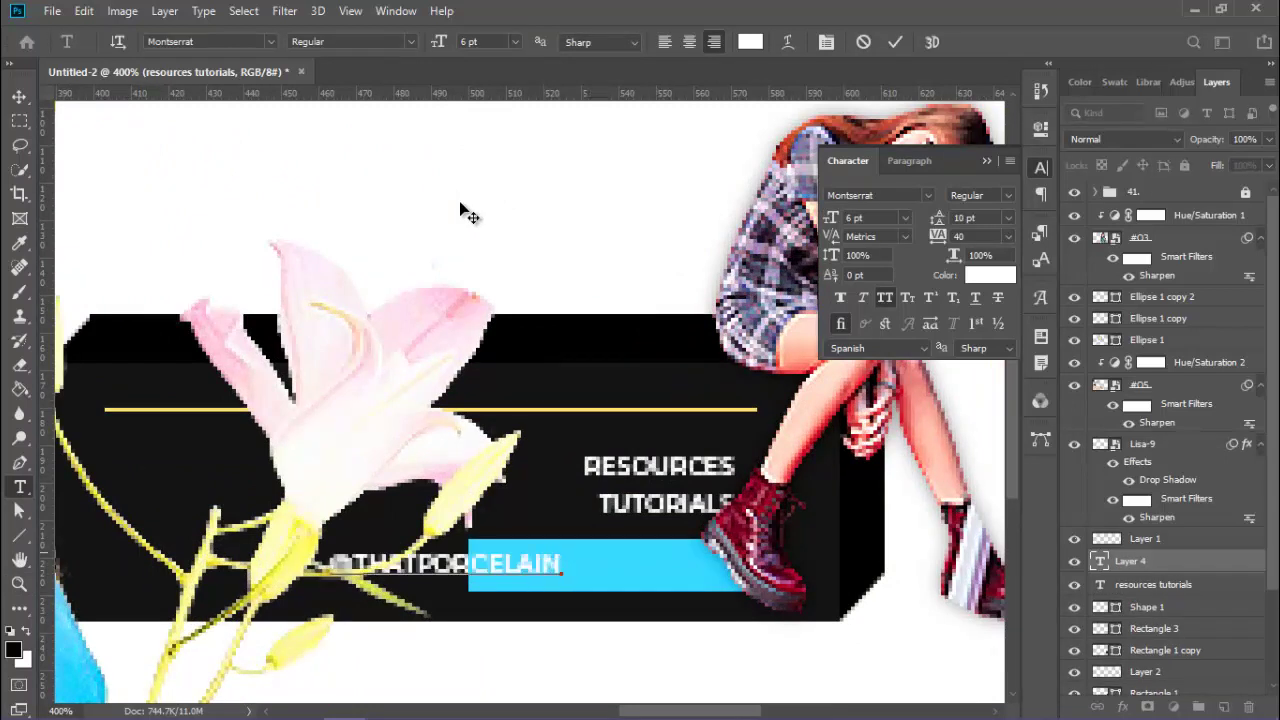
# Make the handle 4 pt with wide 520 tracking and nudge it onto the cyan bar.
pyautogui.hotkey('ctrl', 'a')
pyautogui.write('4')
pyautogui.press('Return')
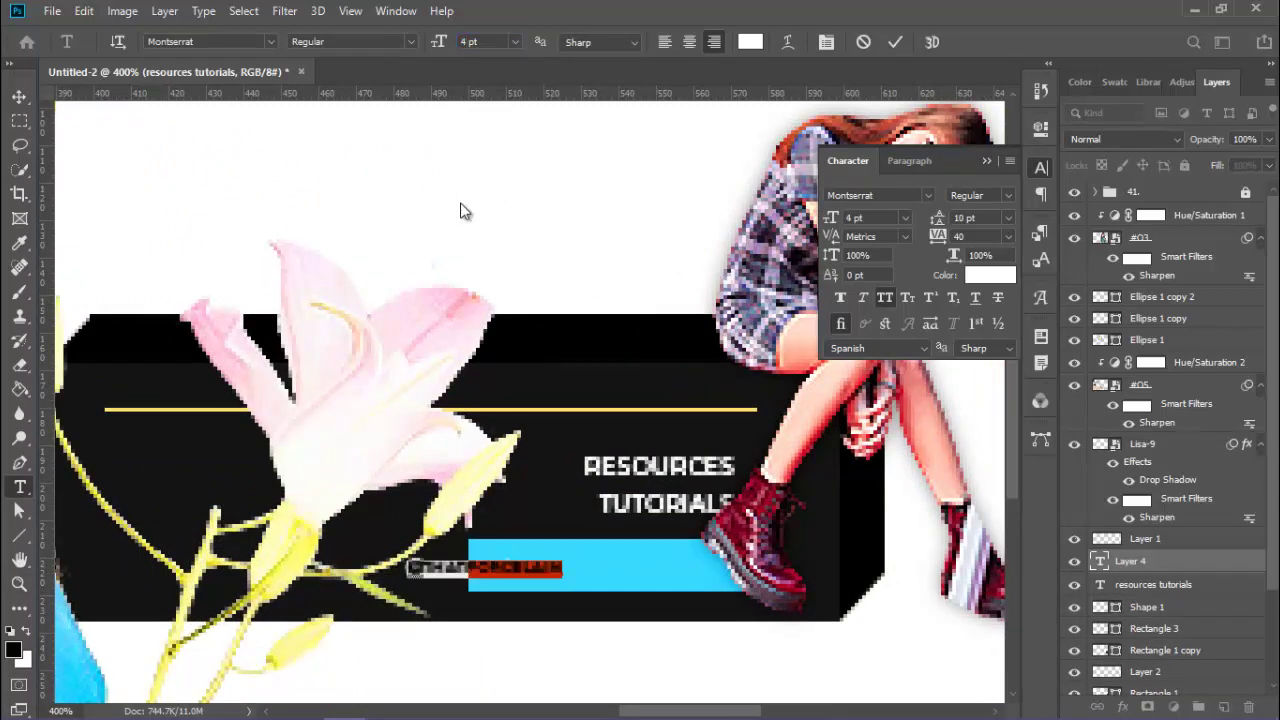
pyautogui.hotkey('alt', 'Right')
pyautogui.hotkey('alt', 'Right')
pyautogui.hotkey('alt', 'Right')
pyautogui.hotkey('alt', 'Right')
pyautogui.hotkey('alt', 'Right')
pyautogui.hotkey('alt', 'Right')
pyautogui.hotkey('ctrl', 'Return')
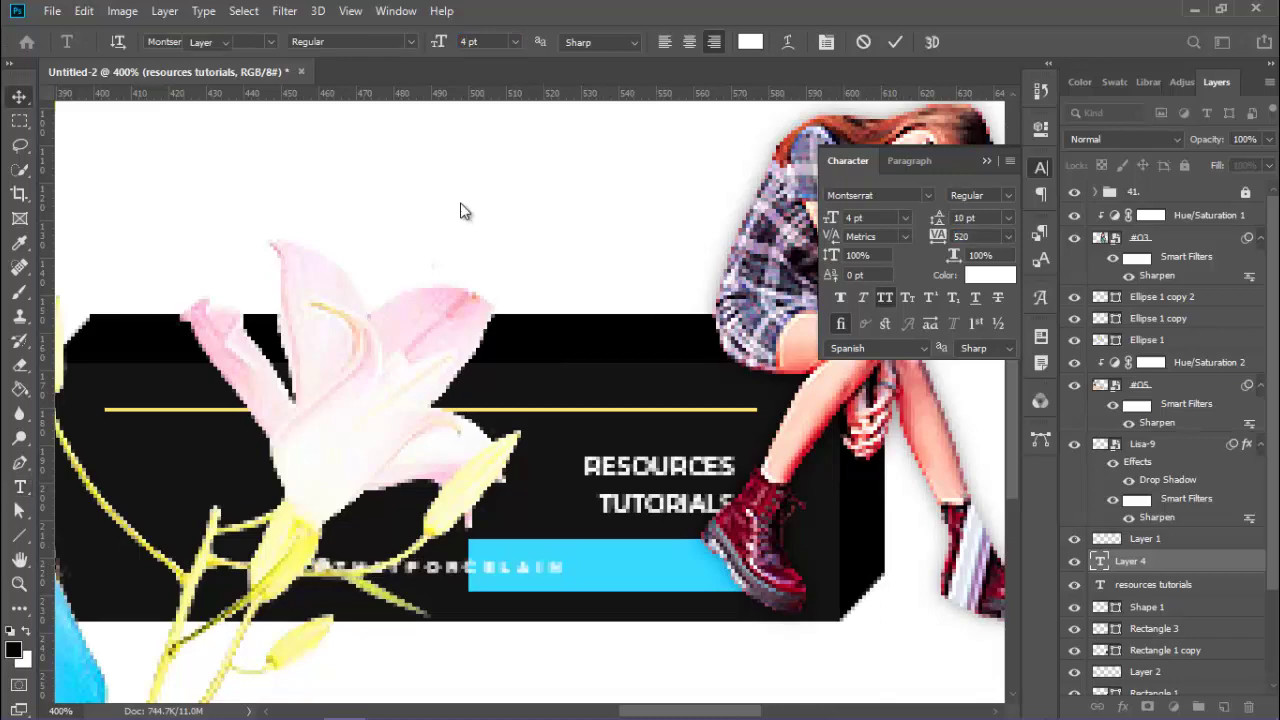
pyautogui.press('v')
pyautogui.hotkey('shift', 'Right')
pyautogui.hotkey('shift', 'Right')
pyautogui.hotkey('shift', 'Right')
pyautogui.press('Right')
pyautogui.press('Right')
pyautogui.press('Right')
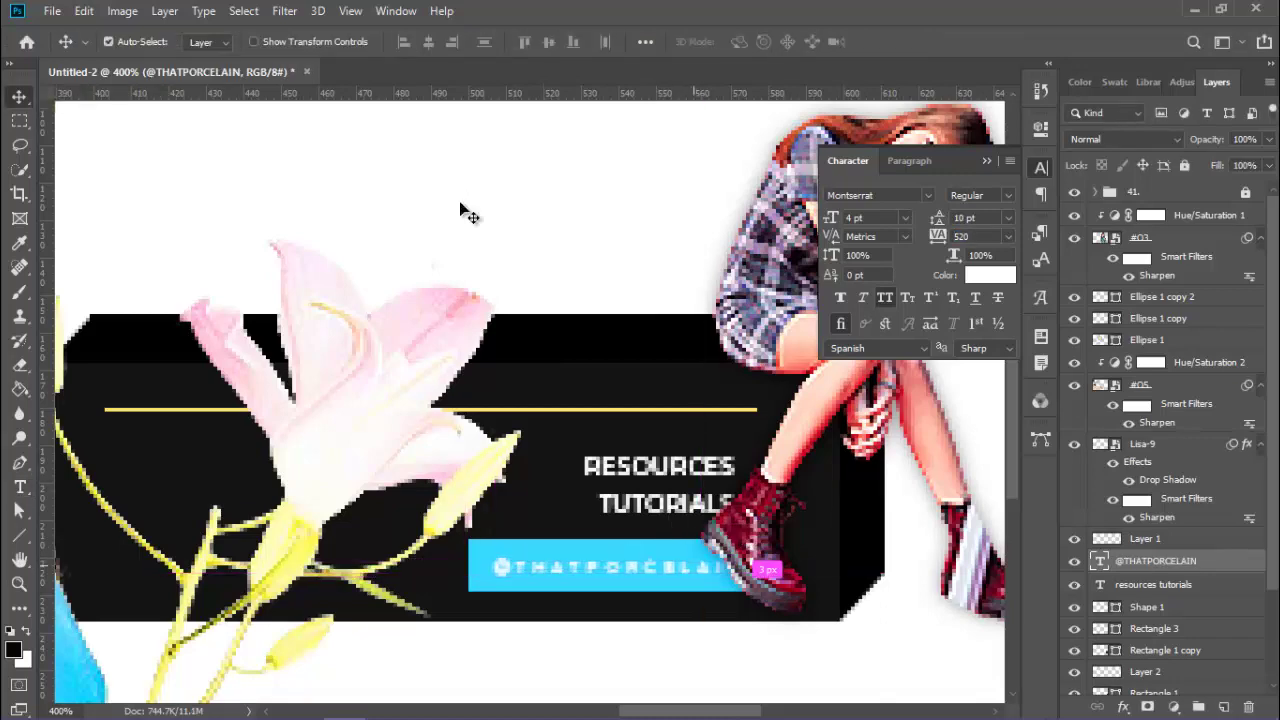
pyautogui.hotkey('ctrl', '-')
pyautogui.hotkey('ctrl', '-')
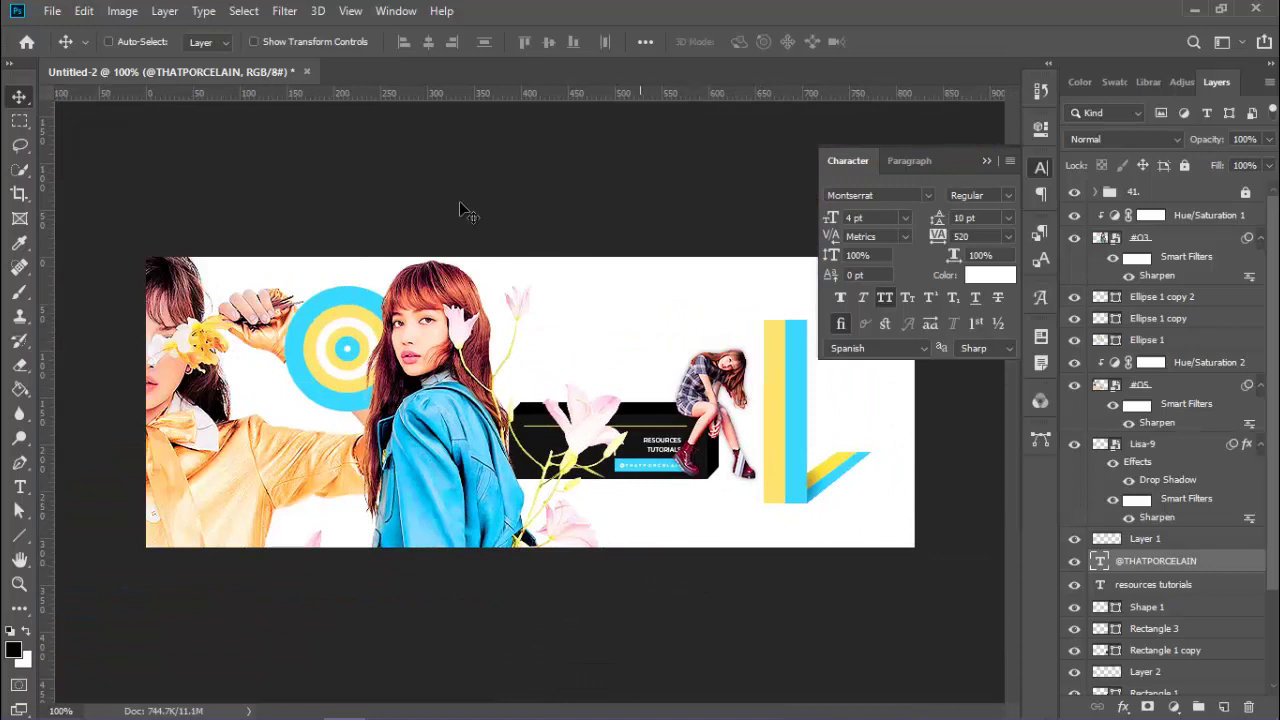
# Add a new layer clipped to Rectangle 1 copy.
pyautogui.hotkey('alt', '[')
pyautogui.hotkey('alt', '[')
pyautogui.hotkey('alt', '[')
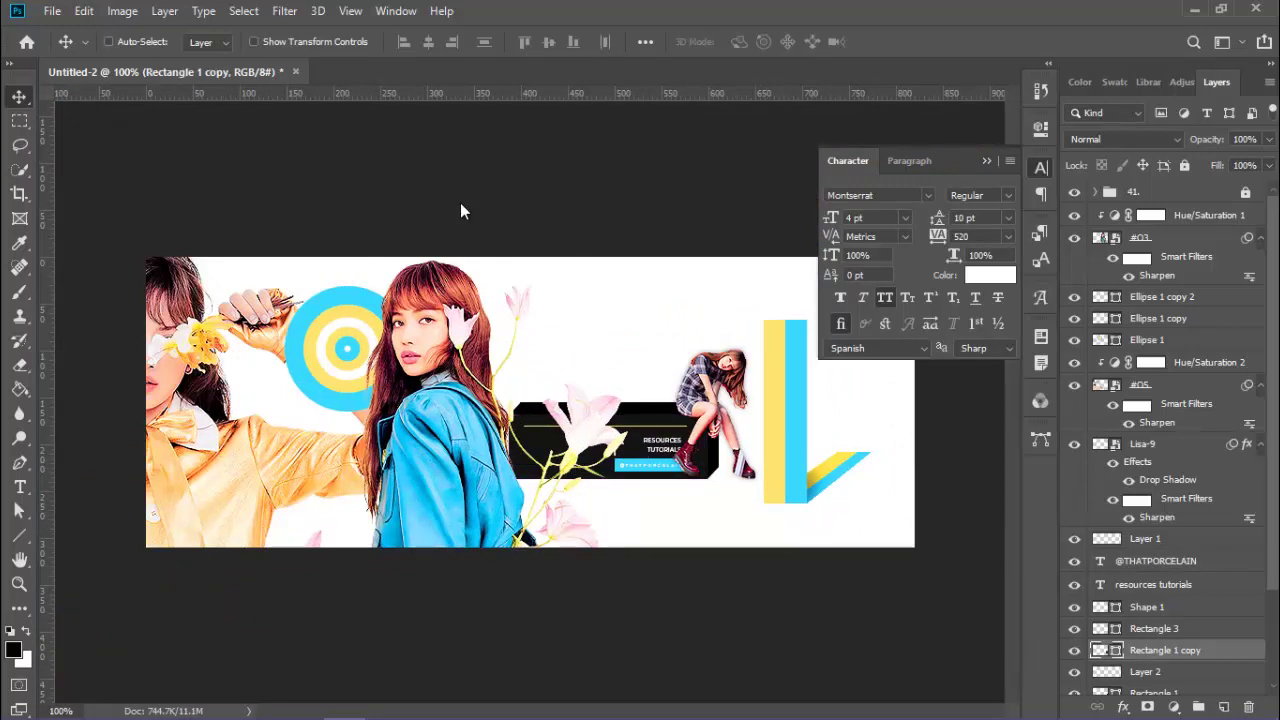
pyautogui.hotkey('ctrl', 'shift', 'n')
pyautogui.press('Return')
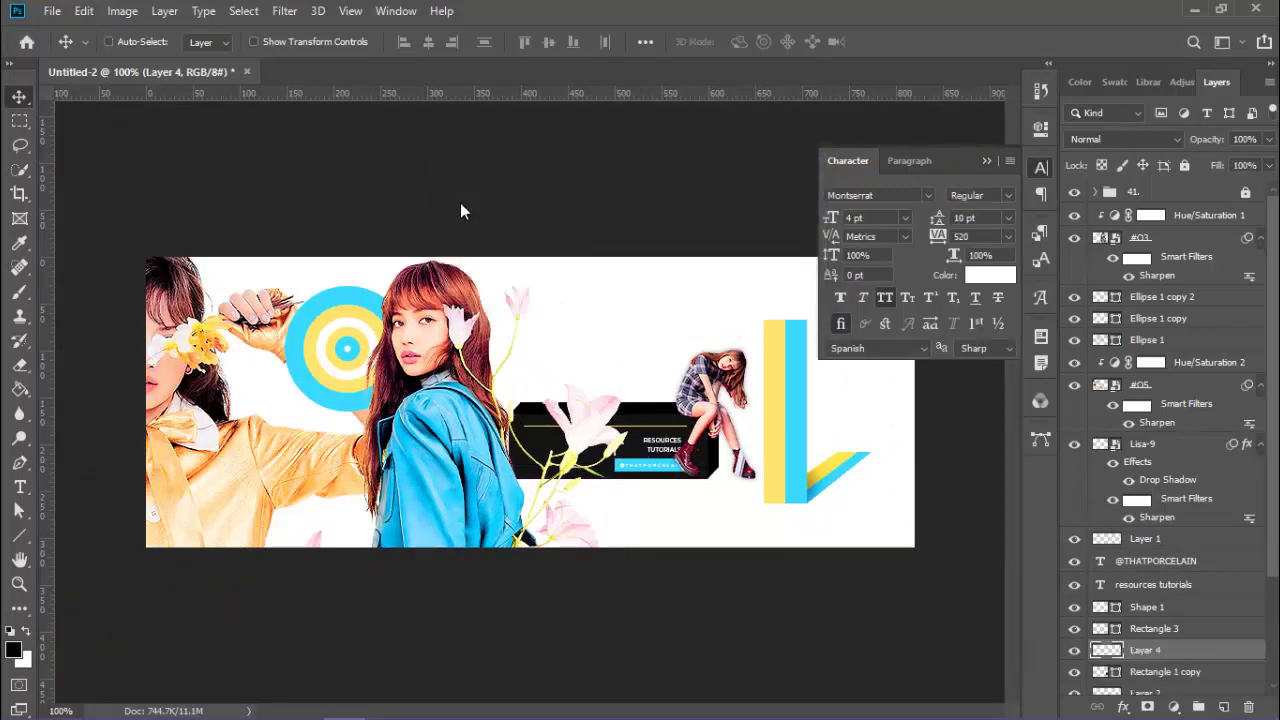
pyautogui.hotkey('ctrl', 'alt', 'g')
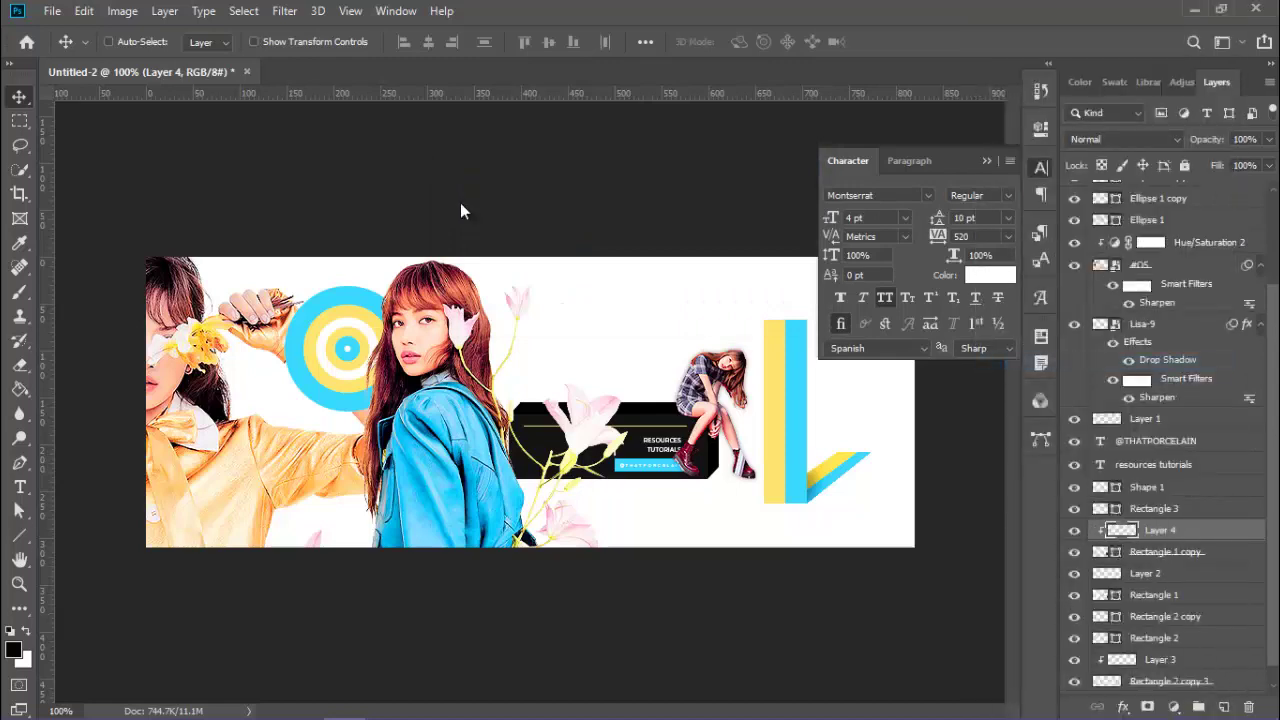
# Draw a small circle on the black banner, warp it, and nudge it upward.
pyautogui.press('u')
pyautogui.moveTo(496, 398); pyautogui.dragTo(554, 456)
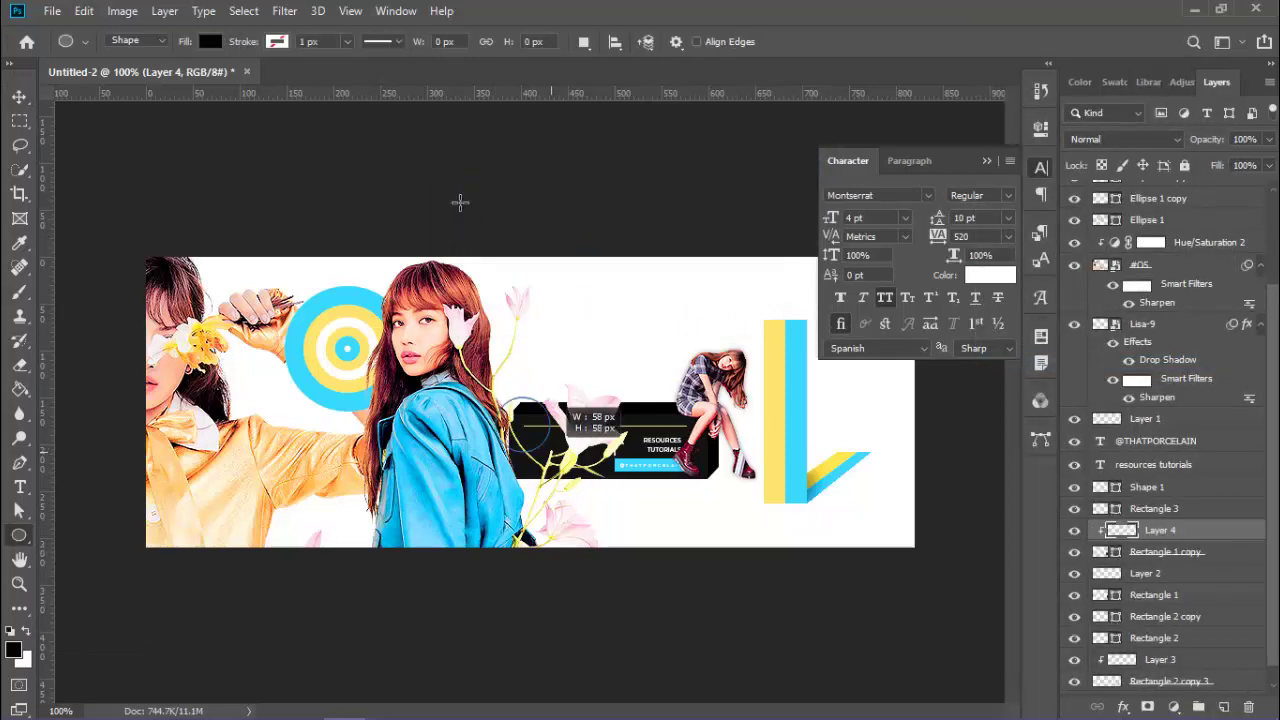
pyautogui.hotkey('ctrl', 't')
pyautogui.rightClick(530, 436)
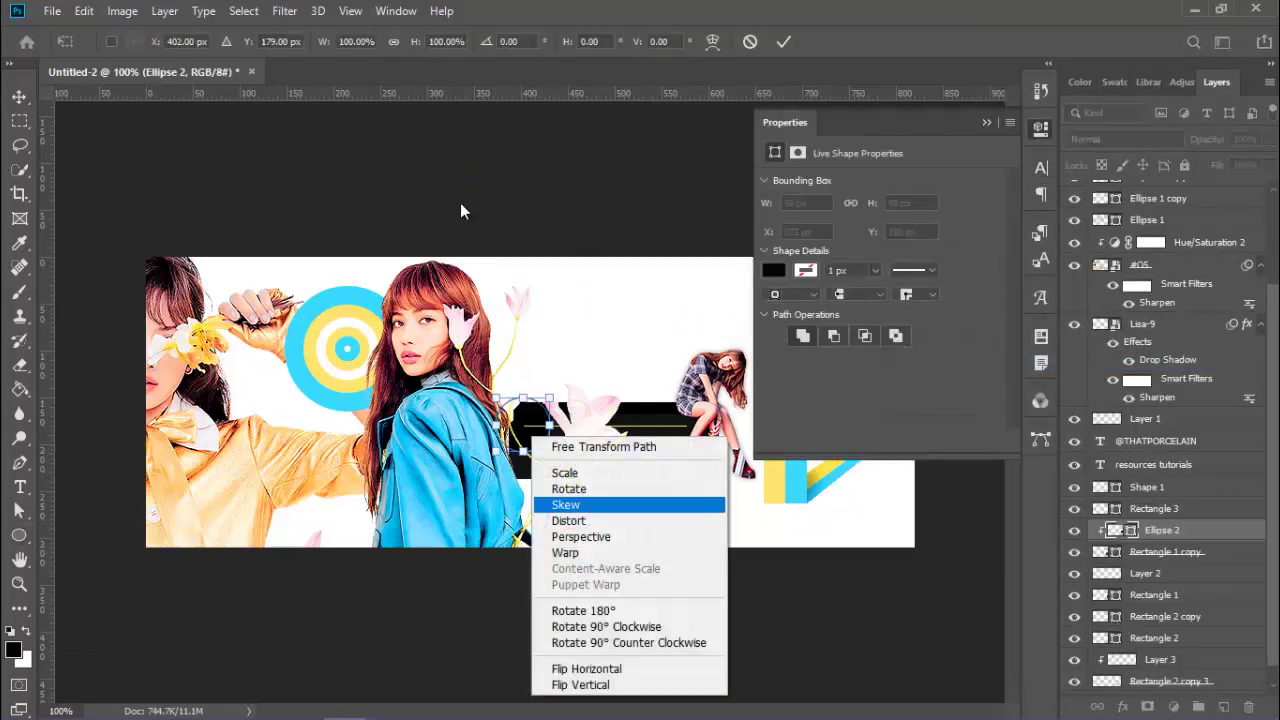
pyautogui.press('Down')
pyautogui.press('Down')
pyautogui.press('Down')
pyautogui.press('Return')
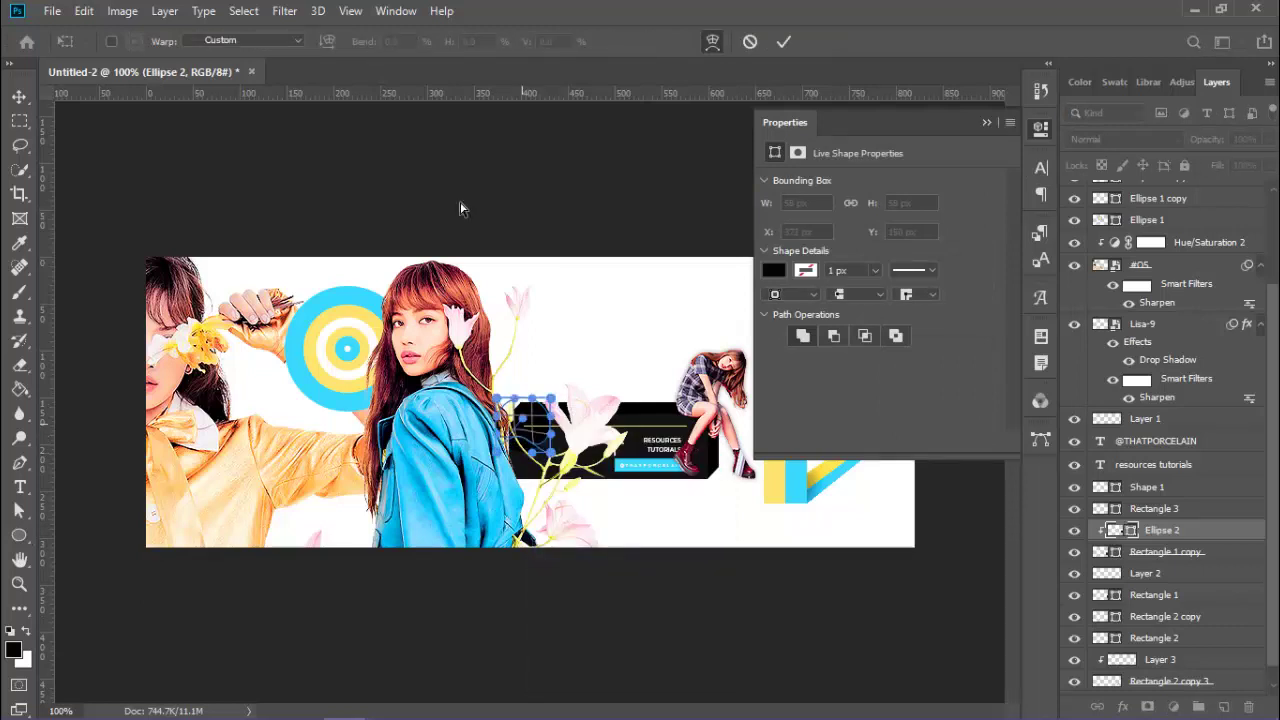
pyautogui.press('Return')
pyautogui.press('v')
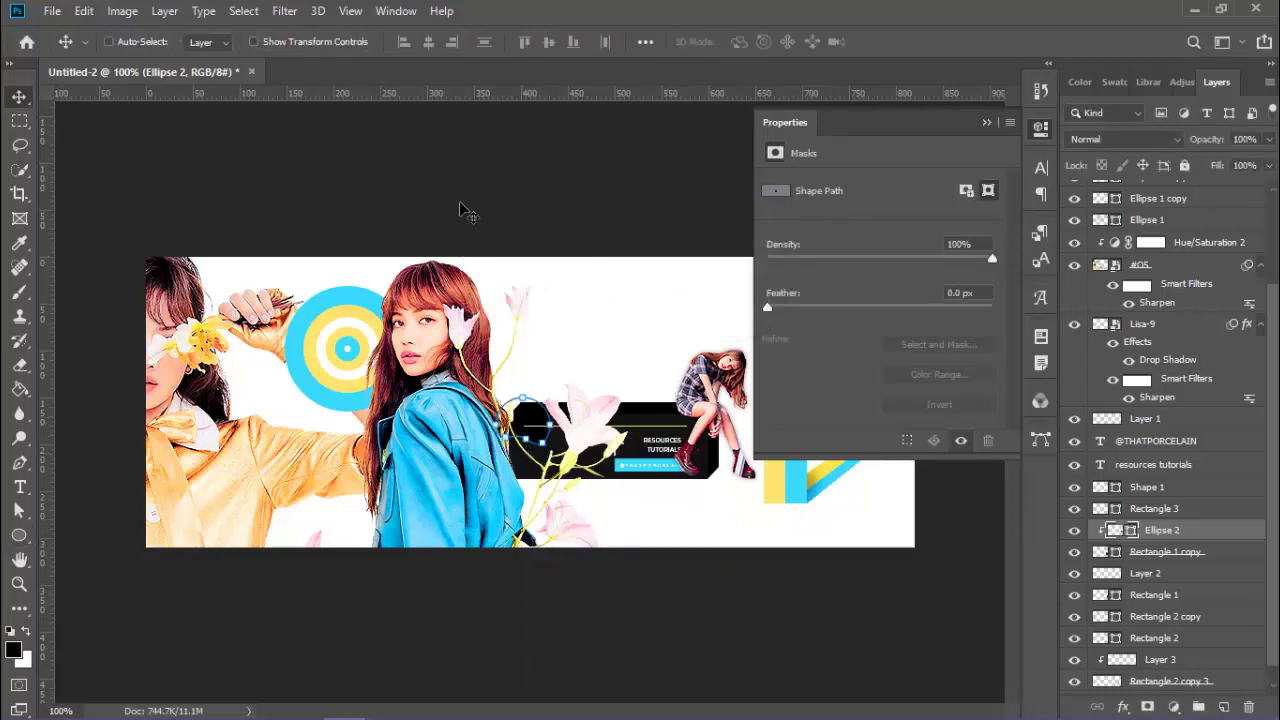
pyautogui.hotkey('shift', 'Up')
pyautogui.hotkey('shift', 'Up')
pyautogui.hotkey('shift', 'Up')
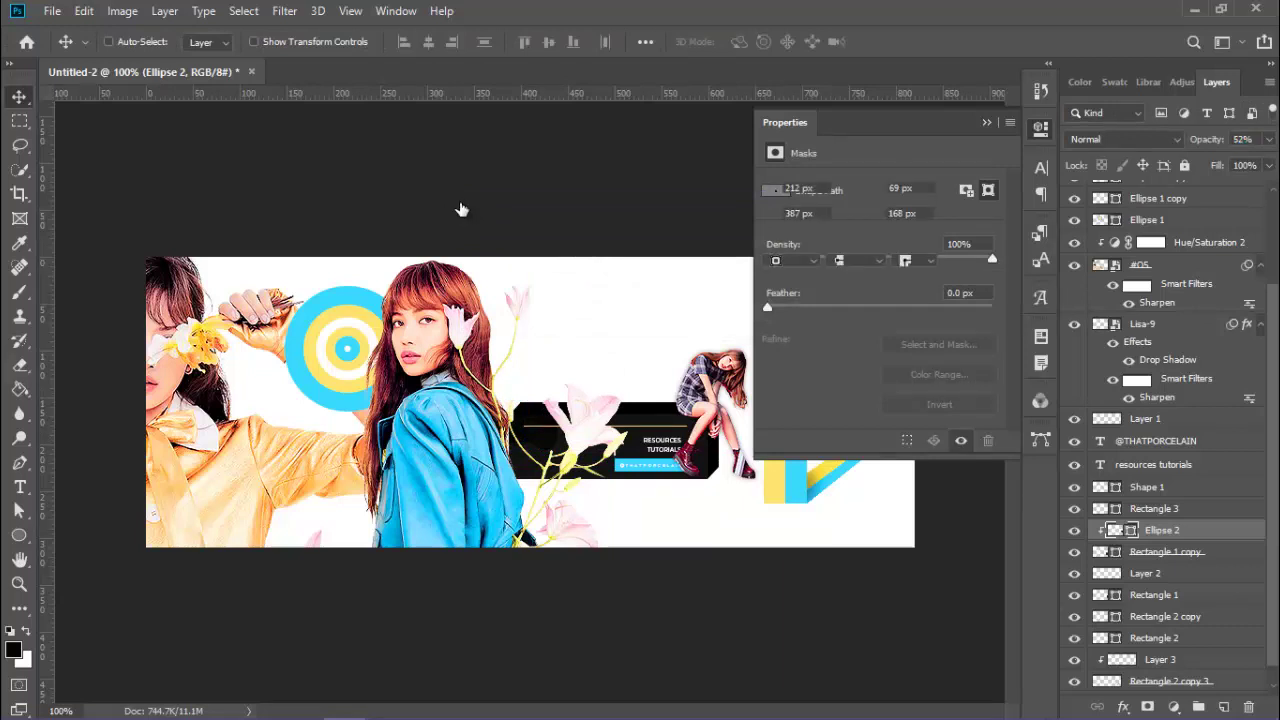
# Add a clipped layer above Rectangle 1 copy and draw and warp a second circle.
pyautogui.hotkey('alt', '[')
pyautogui.hotkey('ctrl', 'shift', 'n')
pyautogui.press('Return')
pyautogui.press('u')
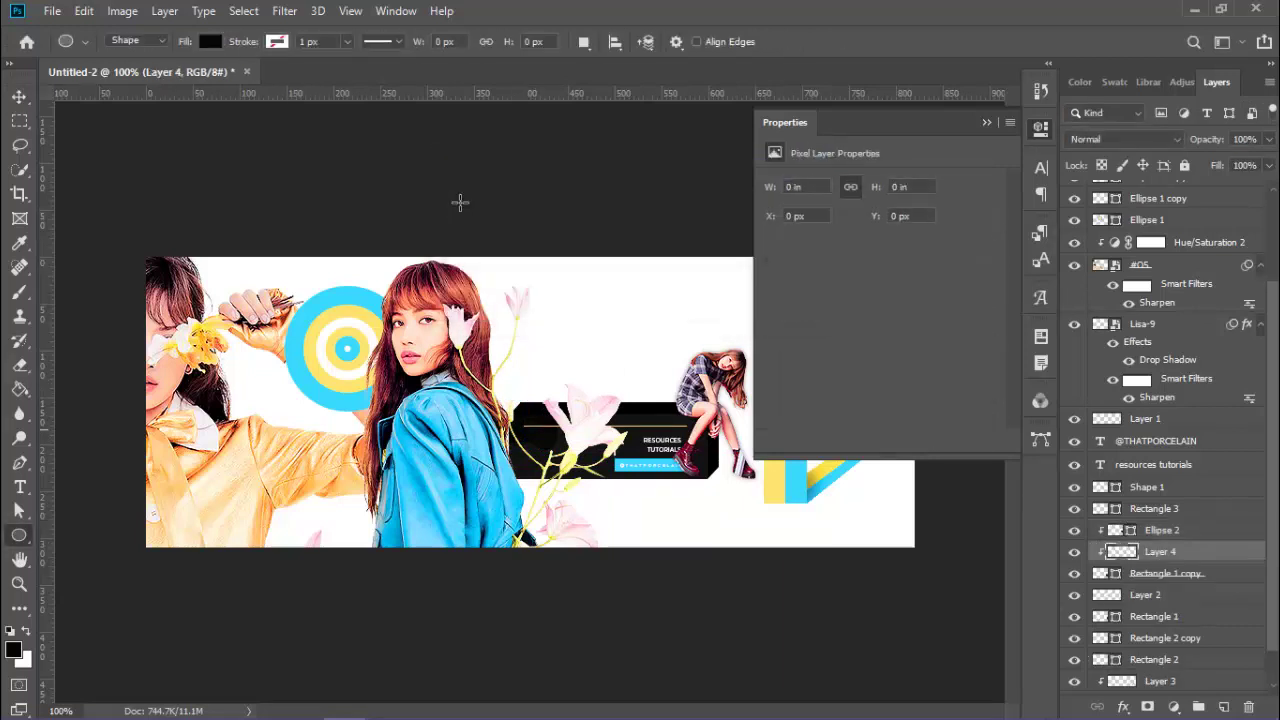
pyautogui.moveTo(518, 440); pyautogui.dragTo(563, 495)
pyautogui.hotkey('ctrl', 't')
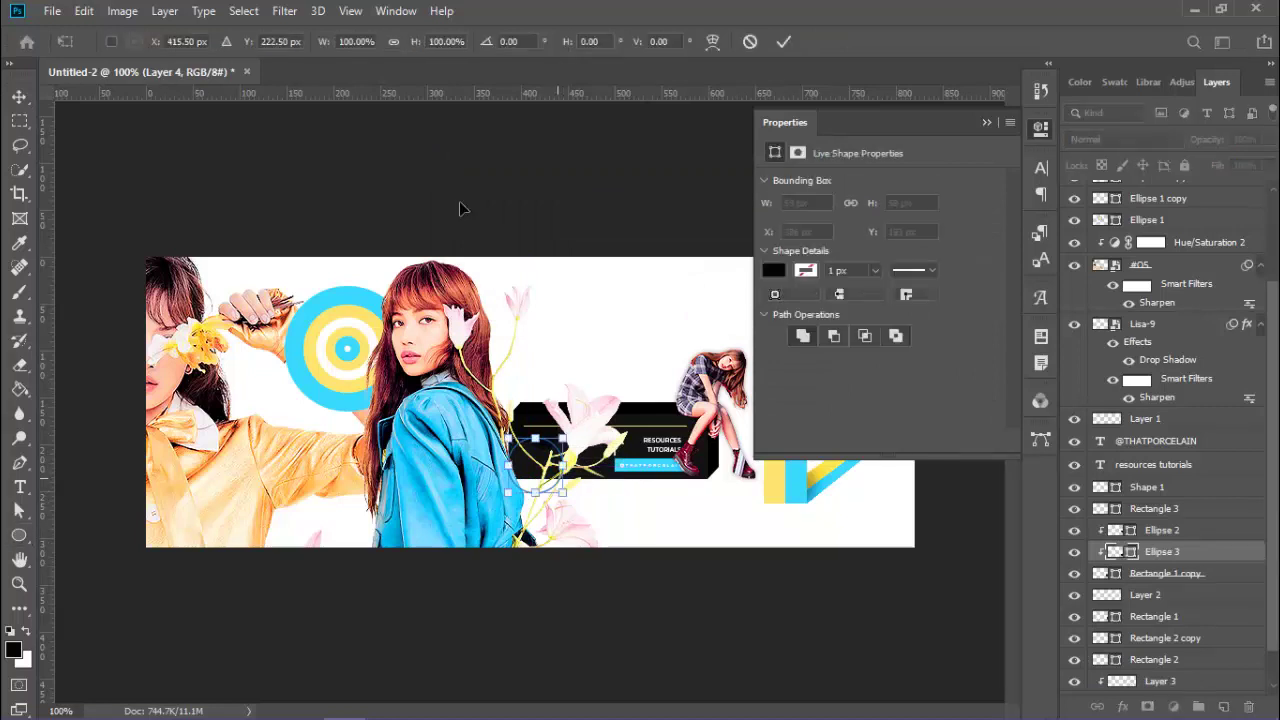
pyautogui.rightClick(460, 208)
pyautogui.click(600, 331)
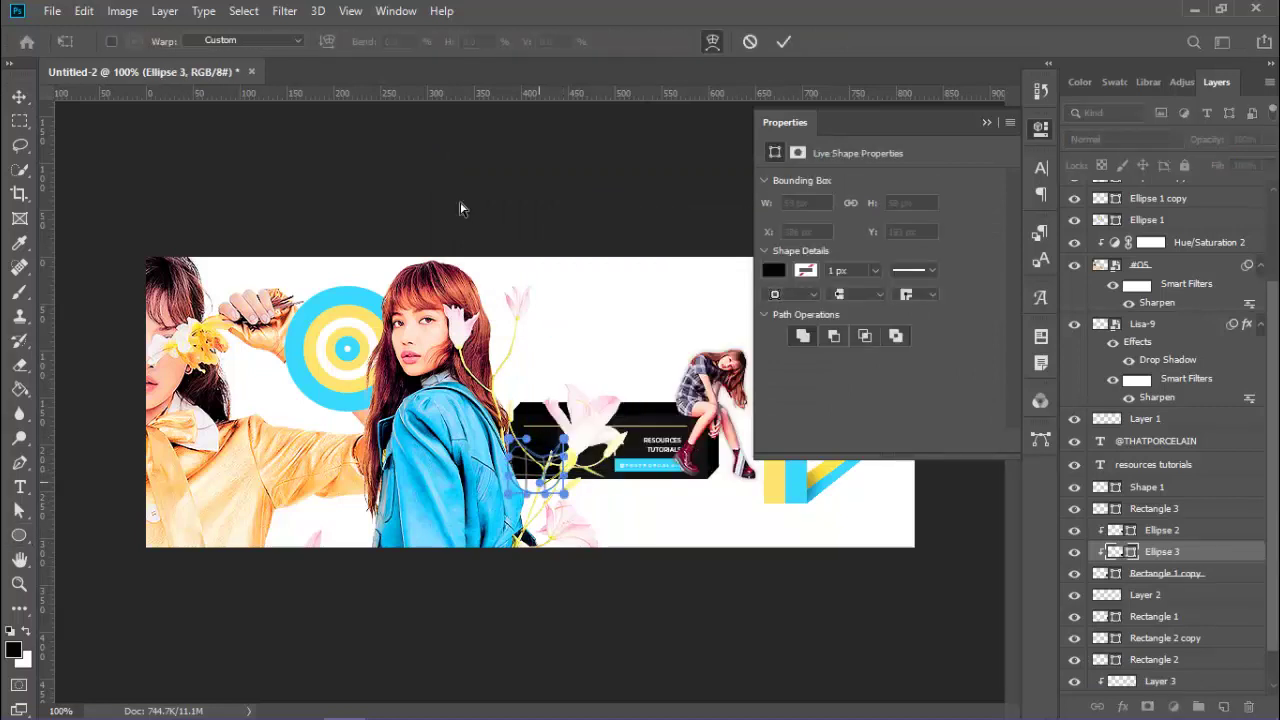
pyautogui.press('Return')
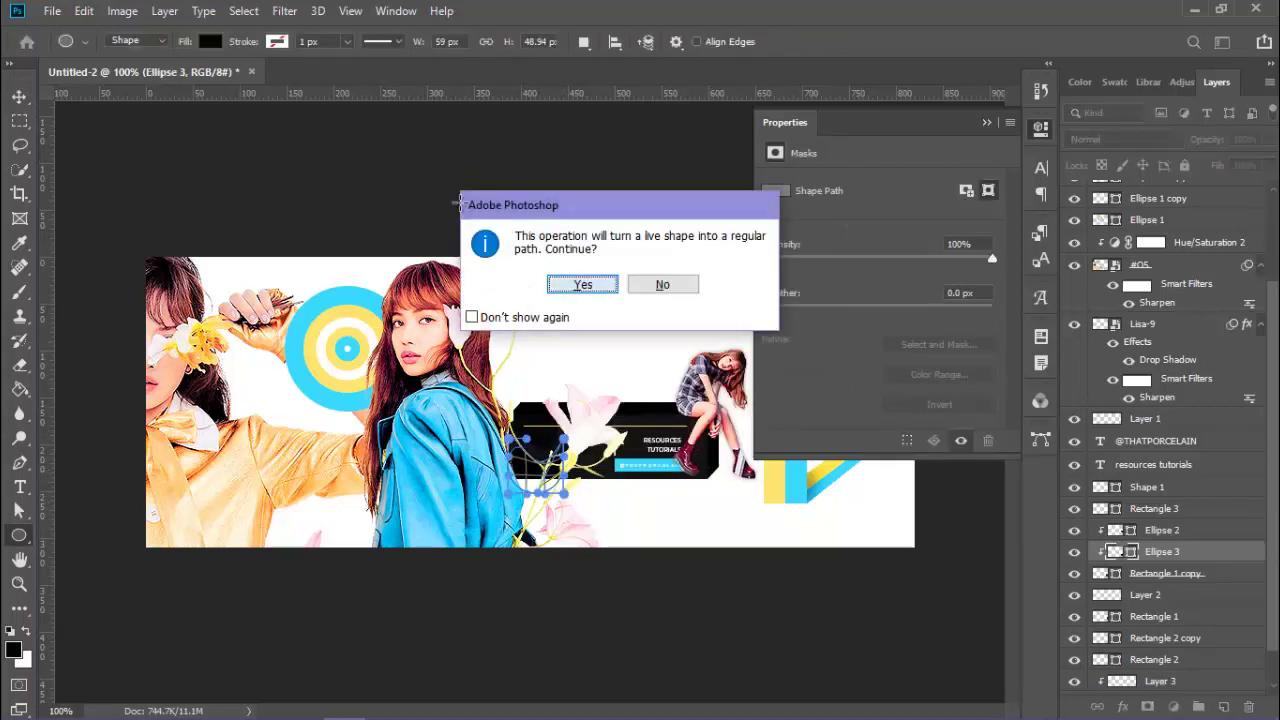
# Convert the second circle to a regular path and reselect the Ellipse 3 layer.
pyautogui.press('Return')
pyautogui.press('v')
pyautogui.hotkey('alt', ']')
pyautogui.hotkey('alt', ']')
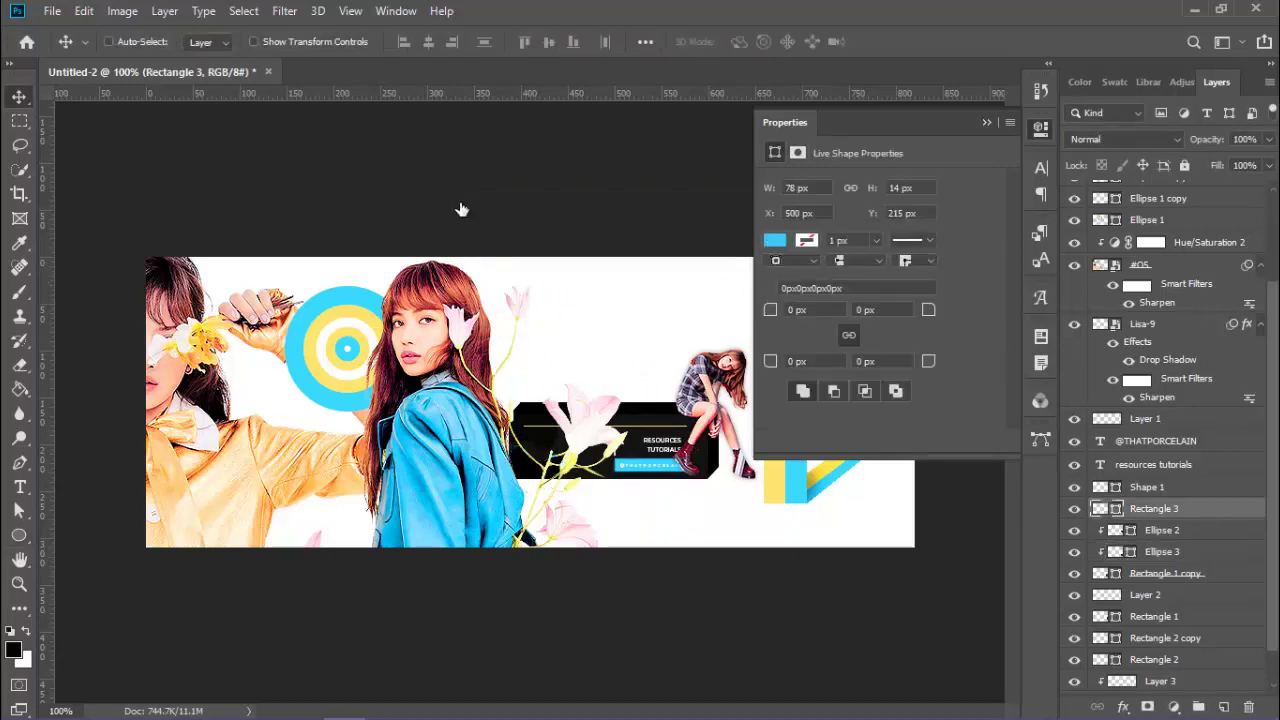
pyautogui.hotkey('alt', '[')
pyautogui.hotkey('alt', '[')
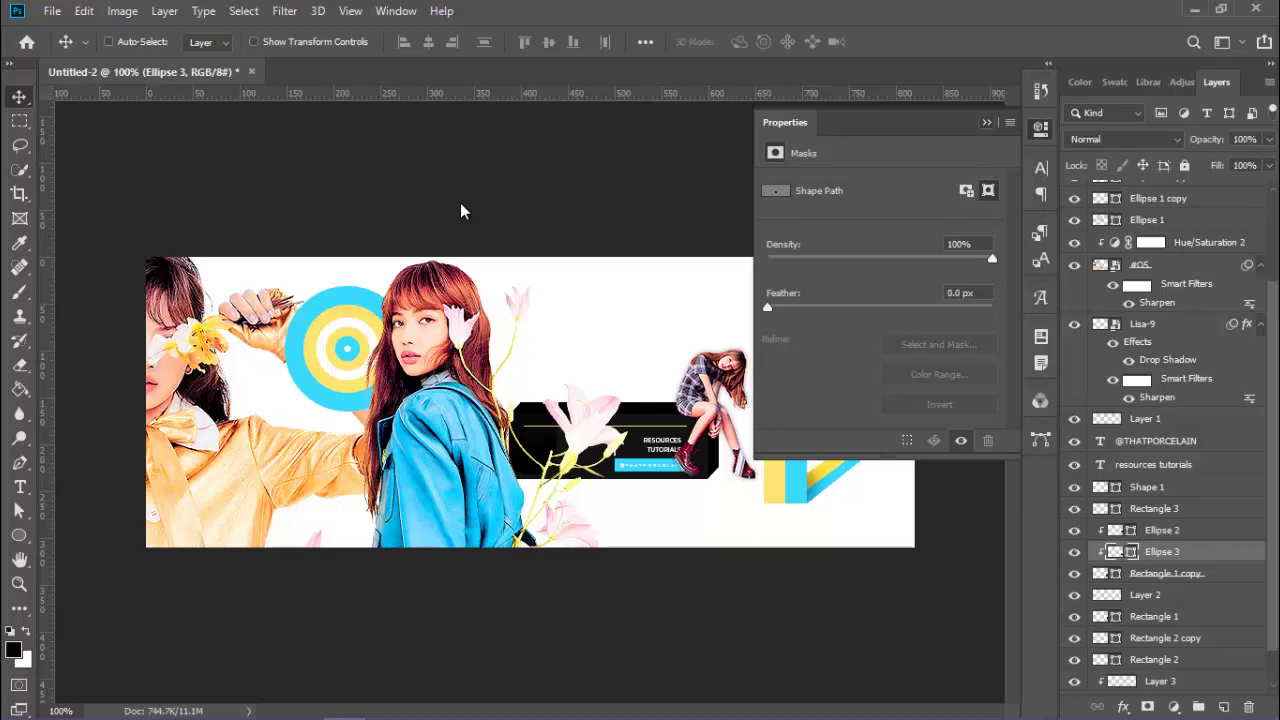
pyautogui.click(461, 210)
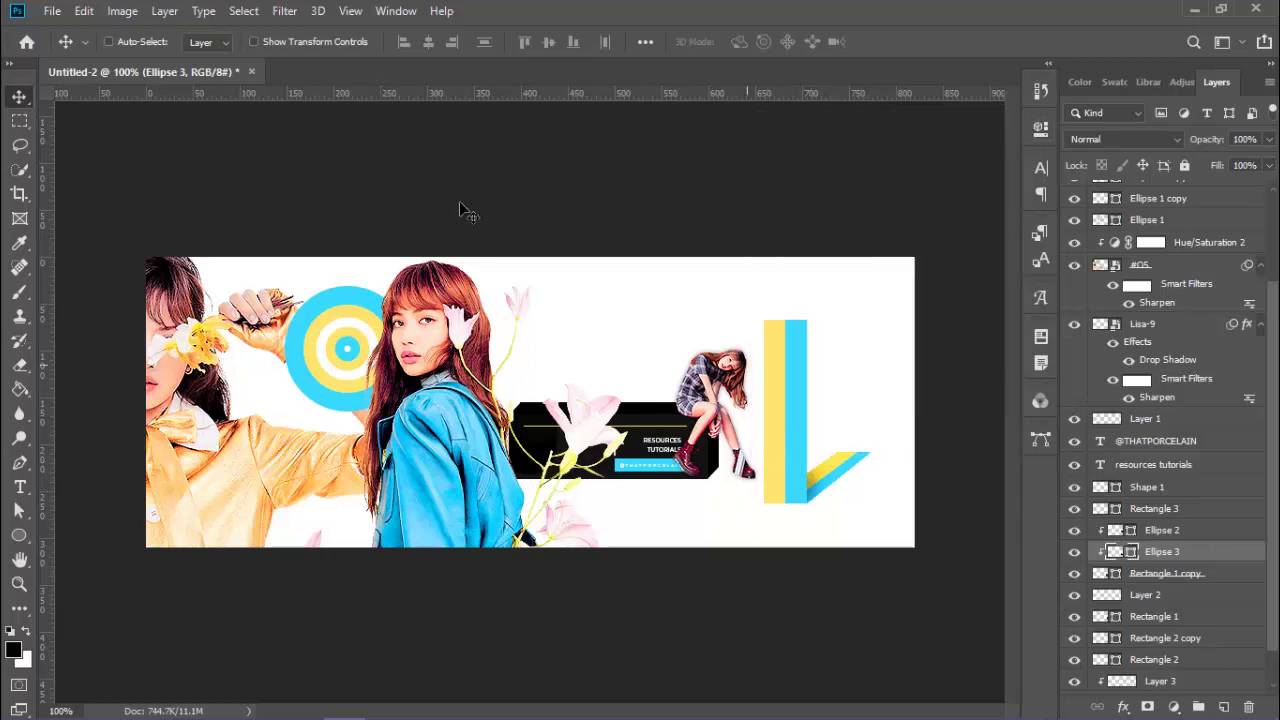
# Draw a 165x24 yellow bar above the black box on a new layer.
pyautogui.press('u')
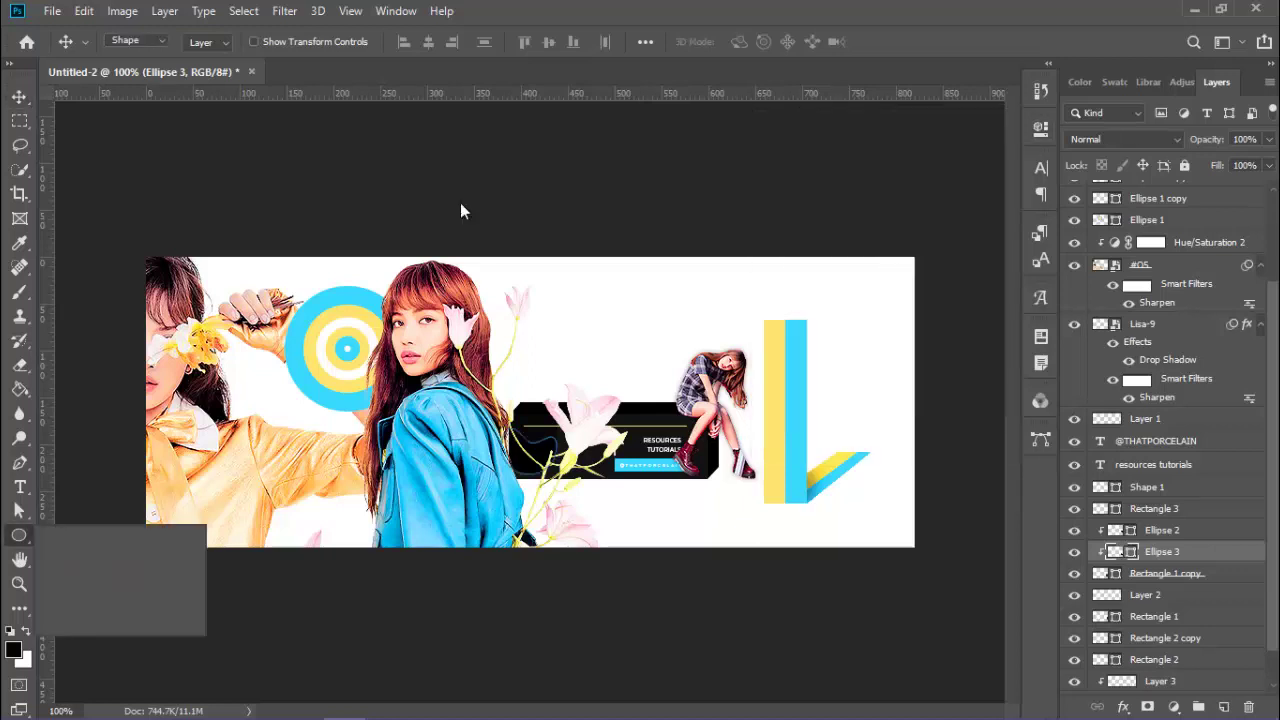
pyautogui.hotkey('ctrl', 'shift', 'n')
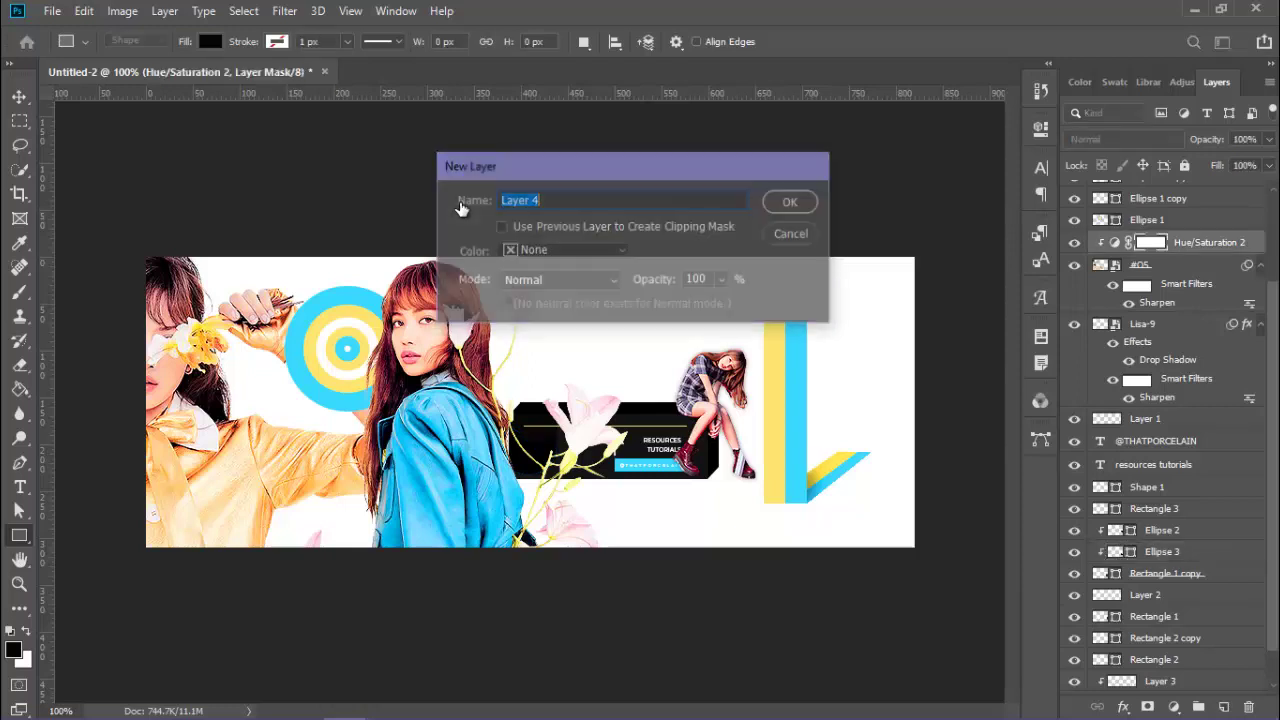
pyautogui.press('Return')
pyautogui.moveTo(530, 318); pyautogui.dragTo(688, 340)
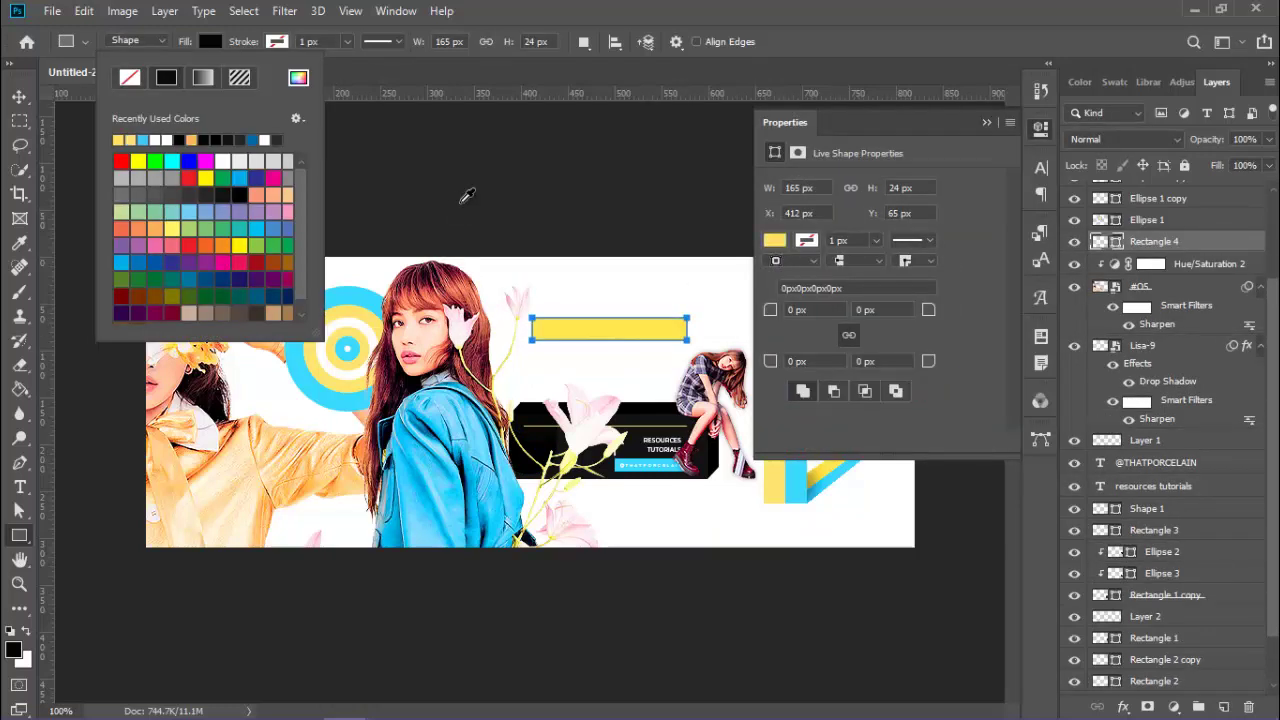
pyautogui.press('Escape')
pyautogui.press('v')
pyautogui.moveTo(459, 201)
pyautogui.mouseDown()
pyautogui.moveTo(450, 227)
pyautogui.moveTo(464, 211)
pyautogui.mouseUp()
# Add white 4 pt Montserrat HOME GALLERY MUSIC nav text with 140 tracking.
pyautogui.press('t')
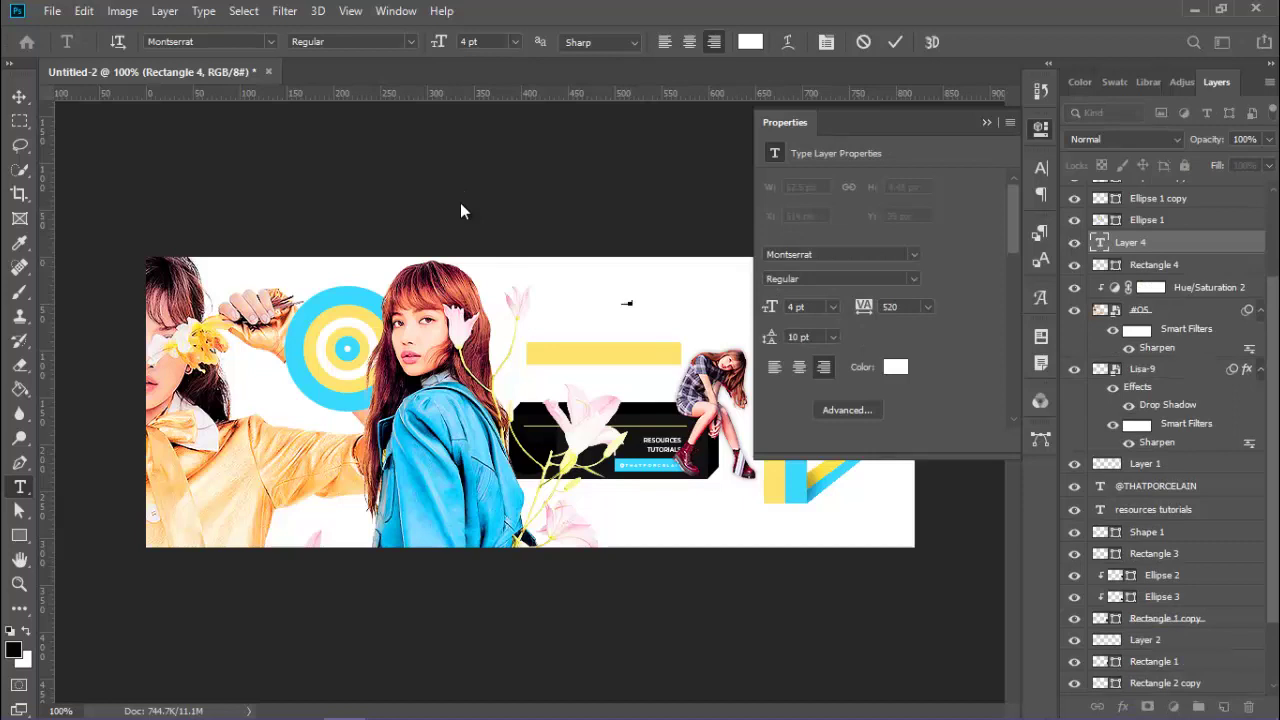
pyautogui.write('LISA')
pyautogui.hotkey('ctrl', 't')
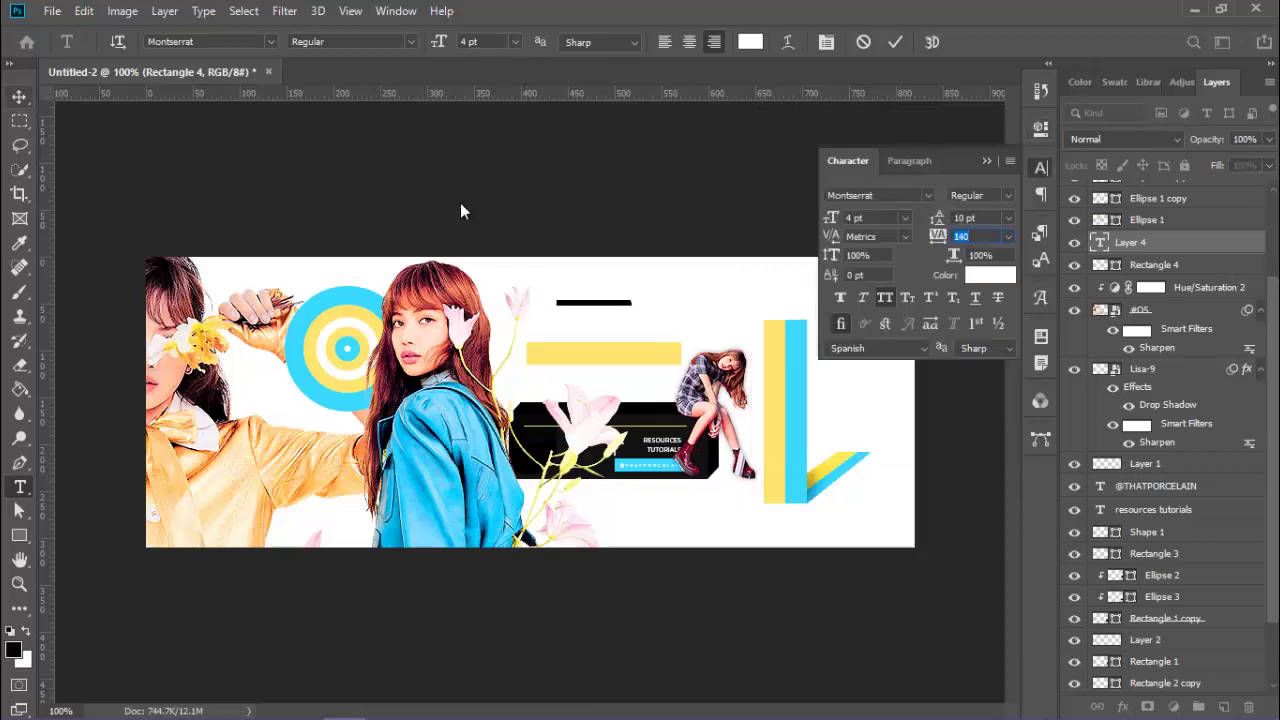
pyautogui.hotkey('ctrl', 'Return')
pyautogui.press('v')
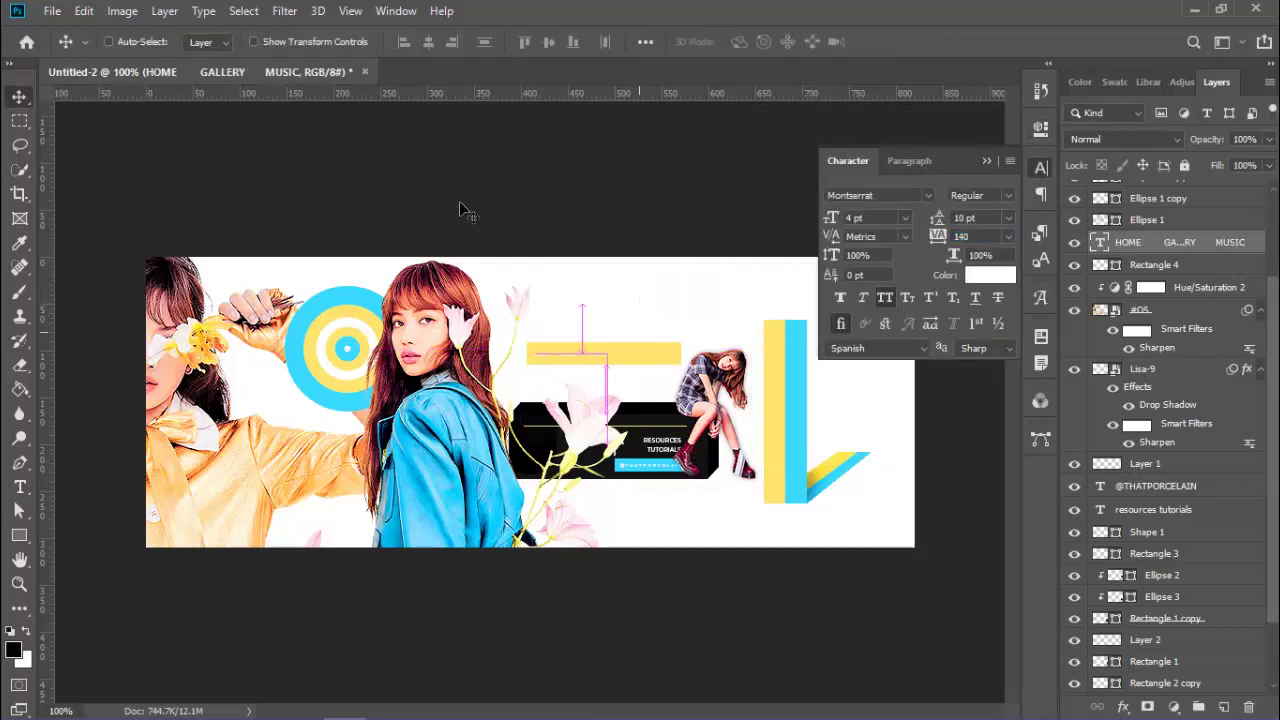
# Make the nav text 5 pt and replace MUSIC with DEVIANTART and INSTAGRAM.
pyautogui.press('z')
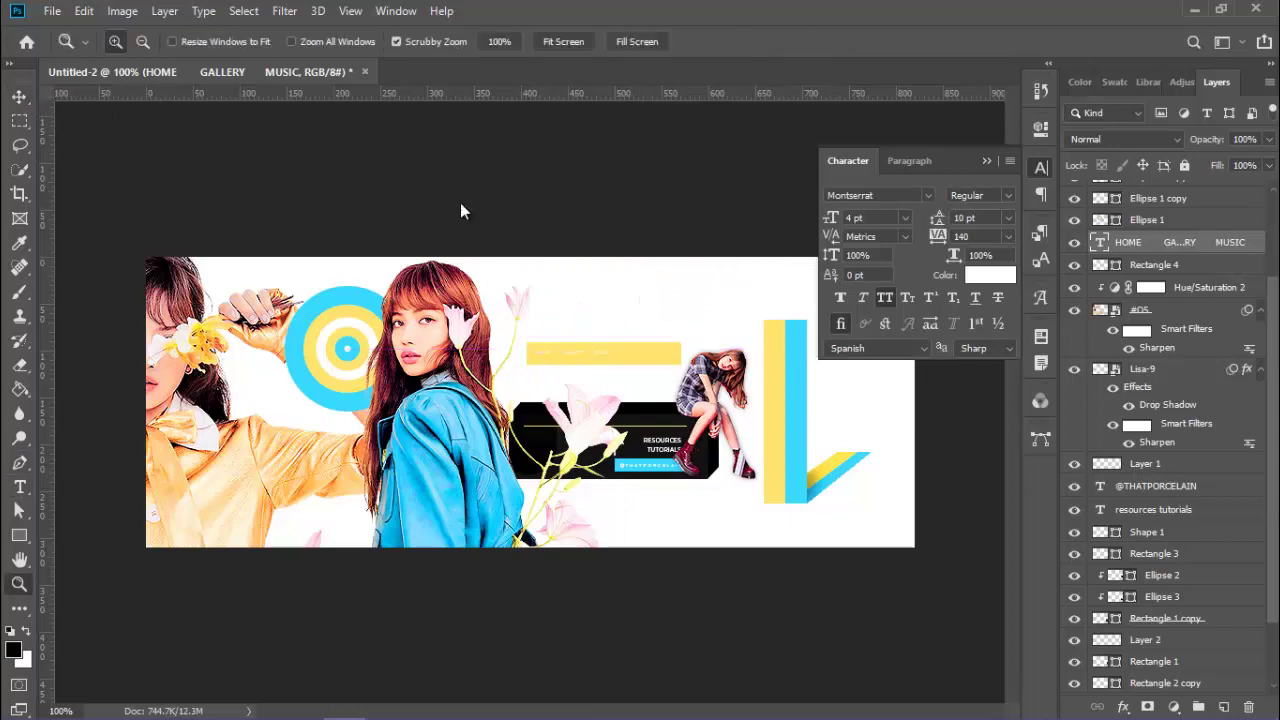
pyautogui.click(460, 203)
pyautogui.press('t')
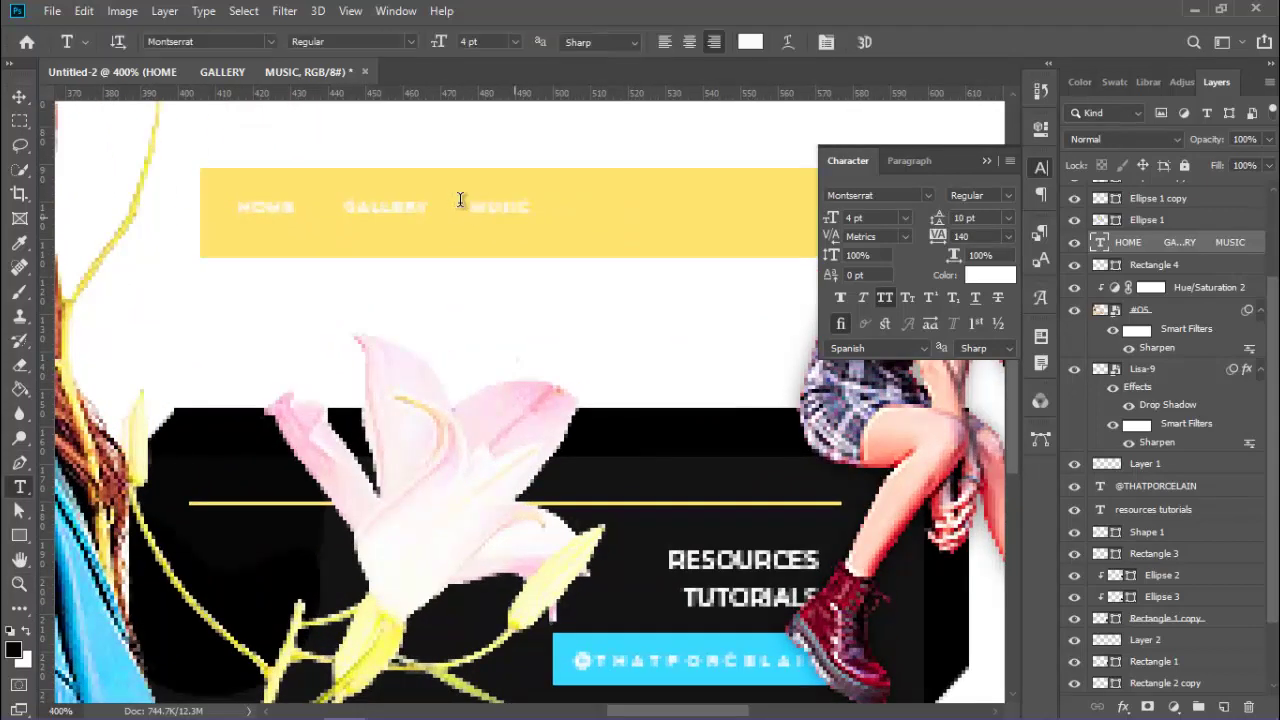
pyautogui.tripleClick(461, 202)
pyautogui.write('5')
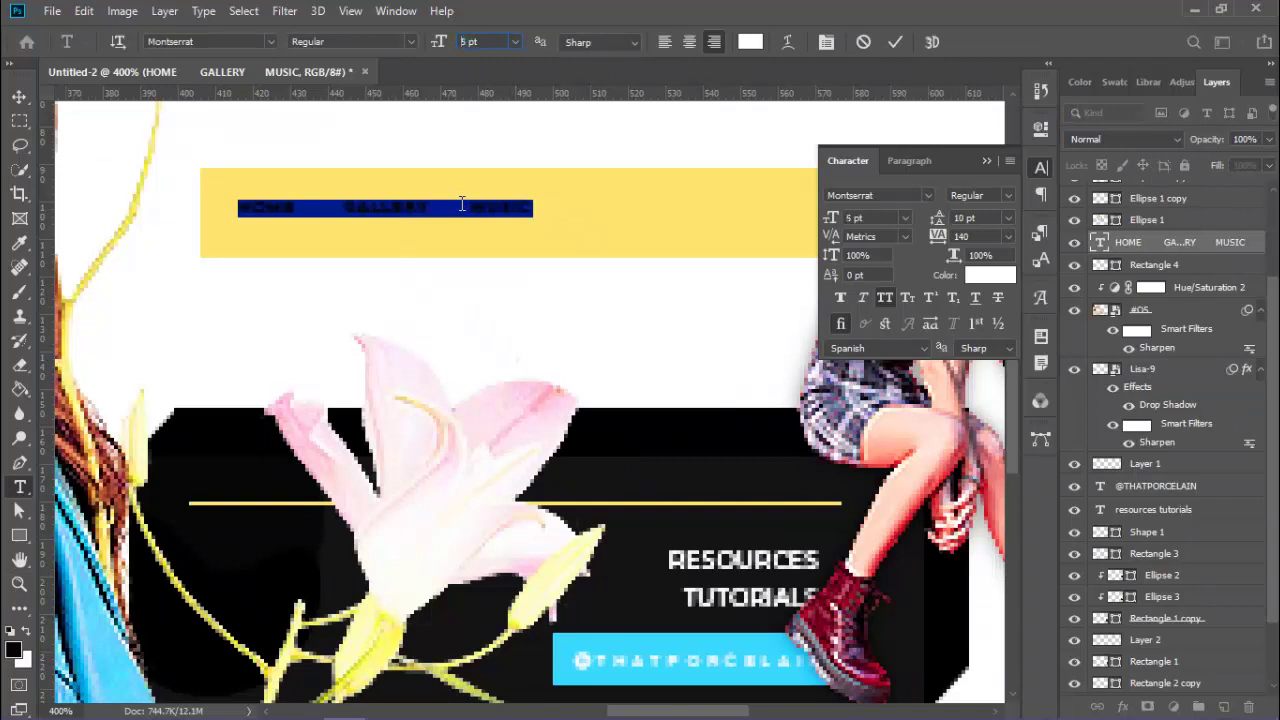
pyautogui.click(461, 203)
pyautogui.doubleClick(459, 201)
pyautogui.click(460, 200)
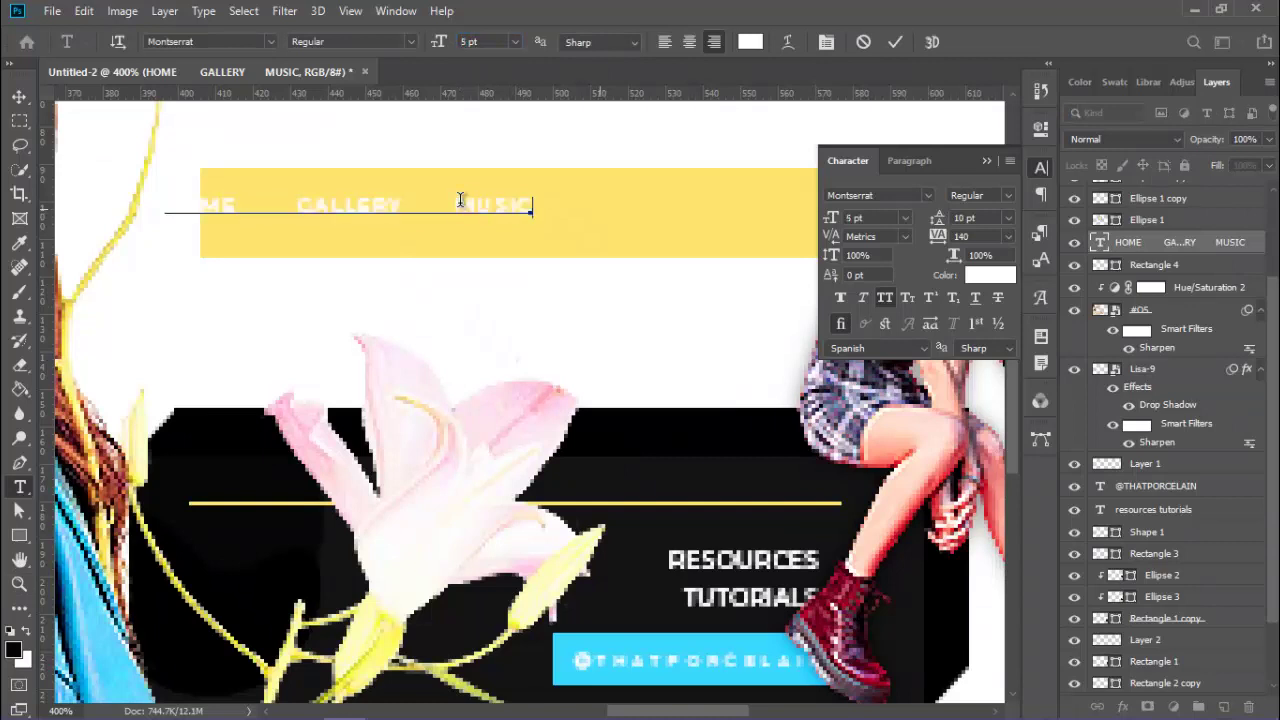
pyautogui.write('DEVIANTART   ')
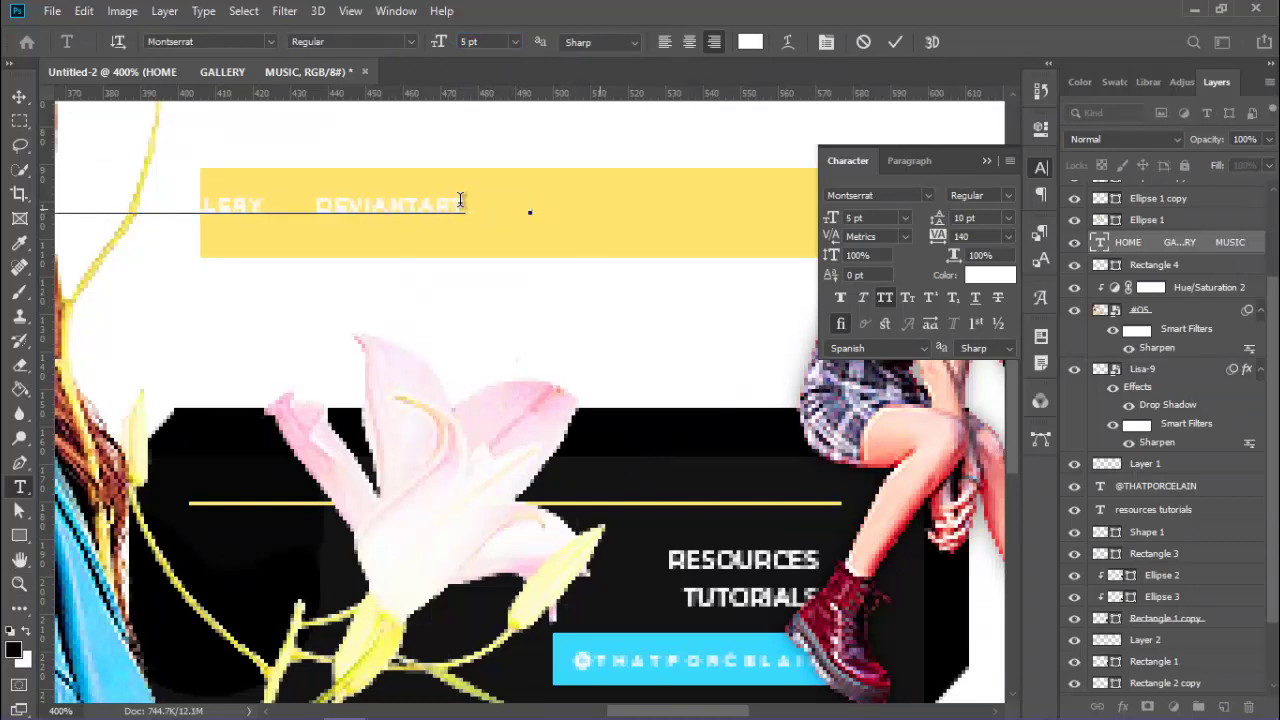
pyautogui.write('INSTAGRAM')
pyautogui.hotkey('ctrl', 'Return')
# Zoom back to 100%, transform the navigation bar, and add a new empty layer.
pyautogui.press('v')
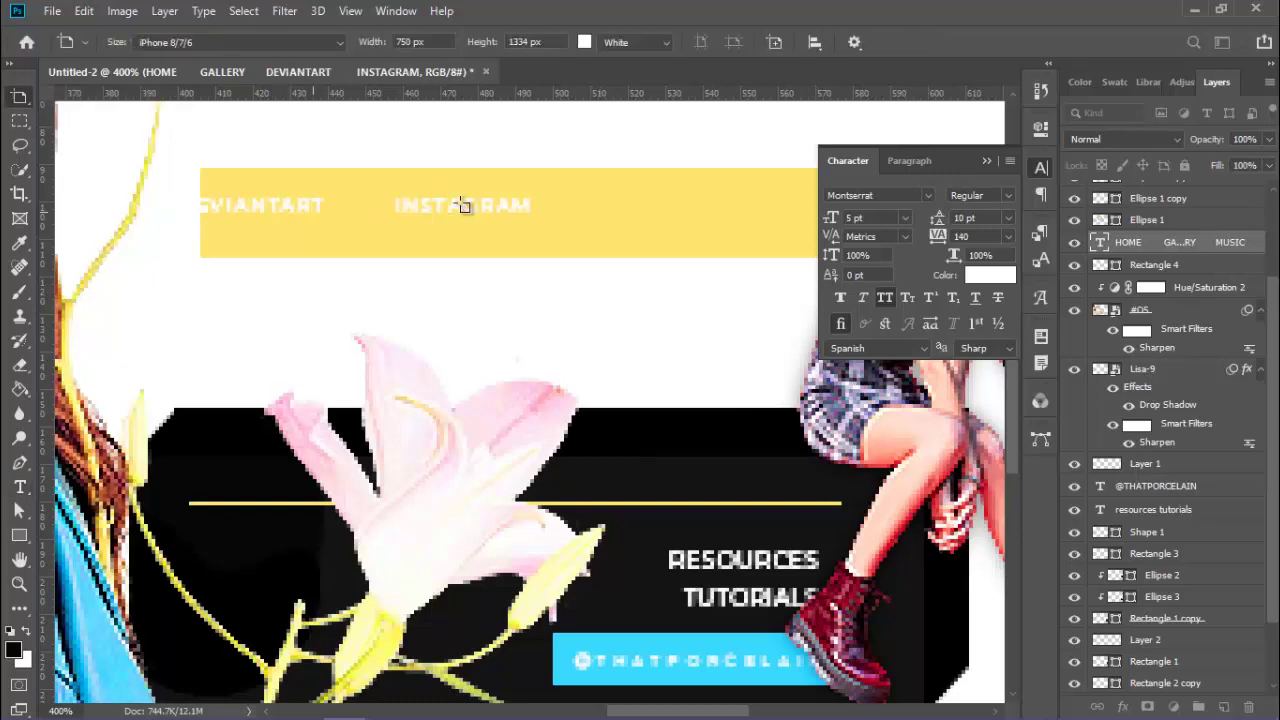
pyautogui.moveTo(460, 203); pyautogui.dragTo(463, 205)
pyautogui.hotkey('ctrl', 'z')
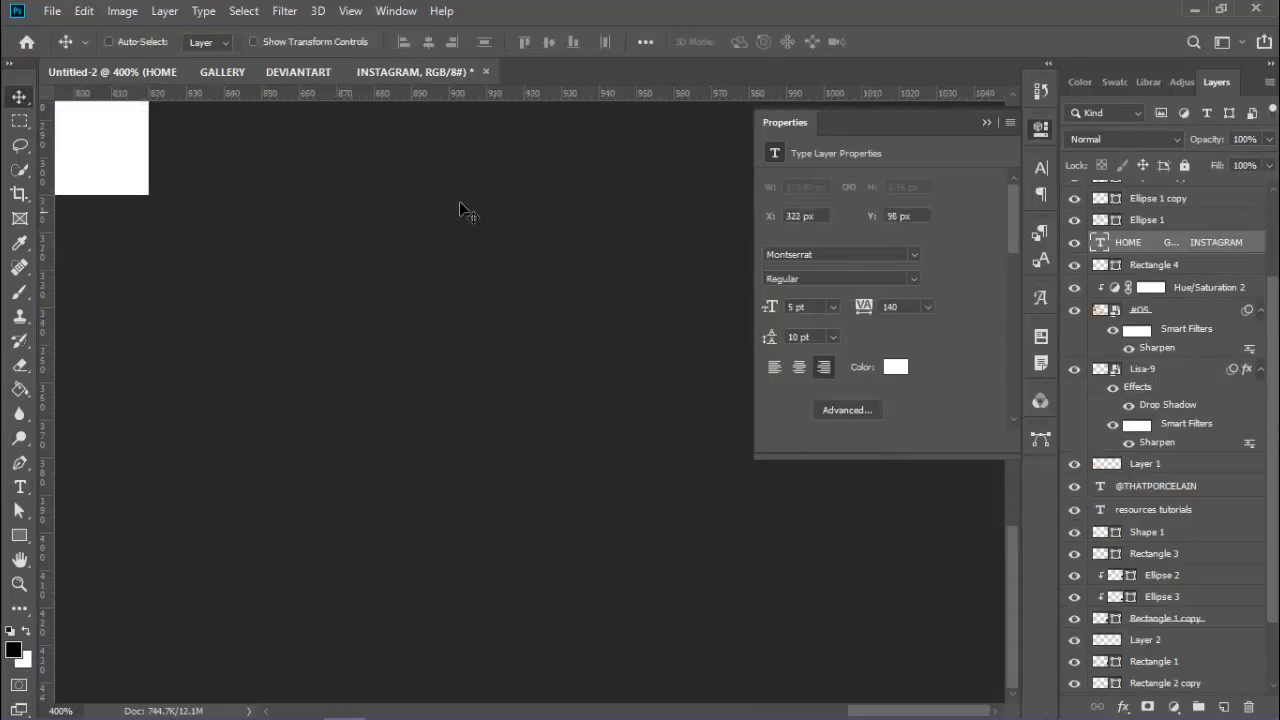
pyautogui.hotkey('ctrl', '1')
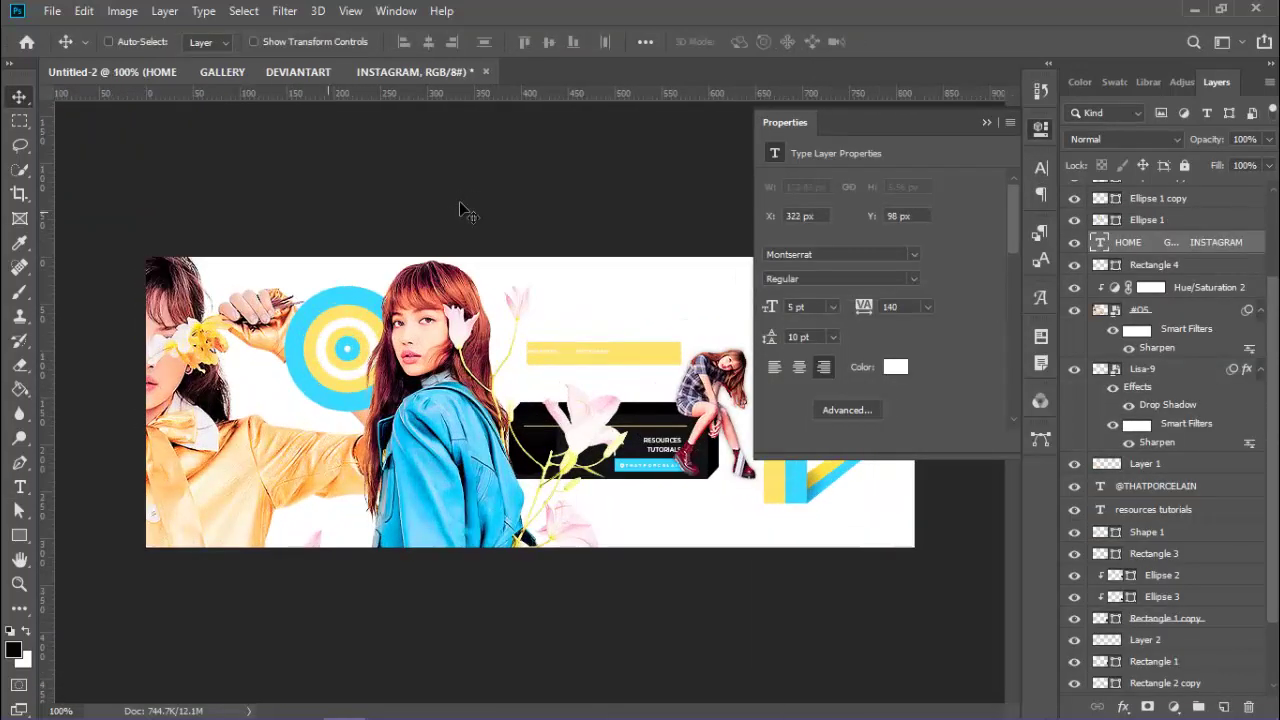
pyautogui.click(460, 210)
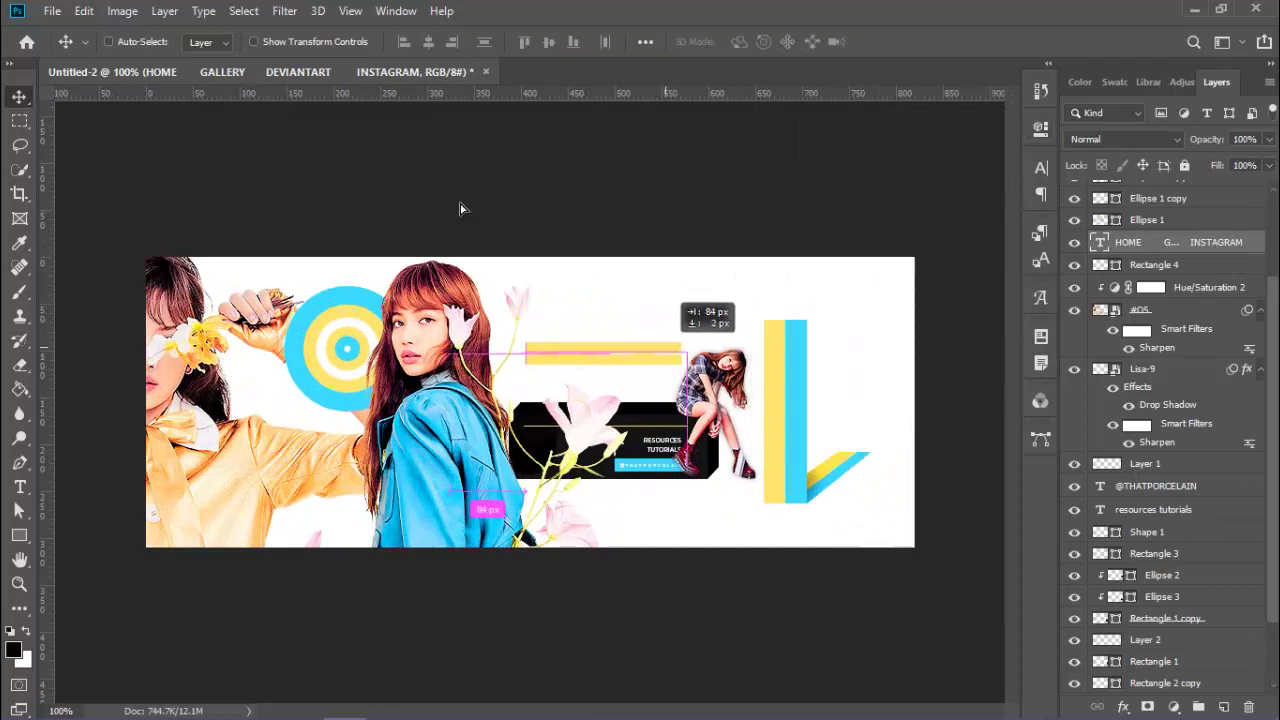
pyautogui.hotkey('ctrl', 't')
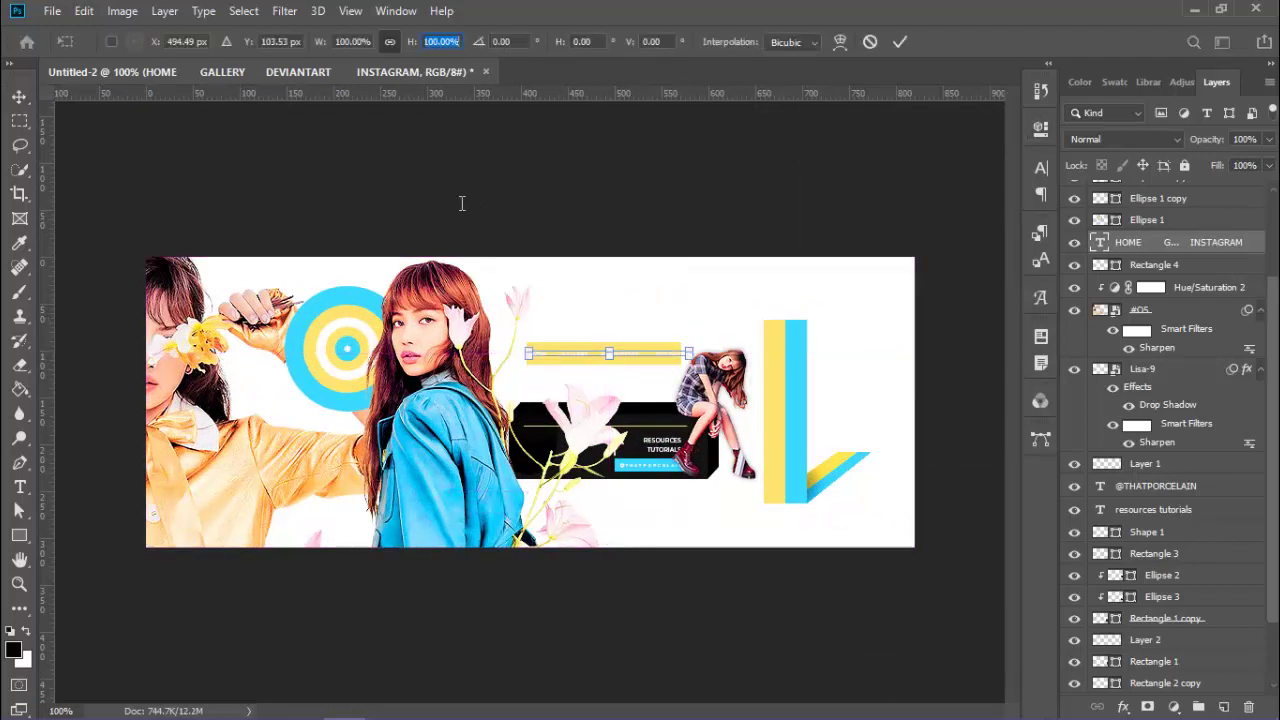
pyautogui.press('Return')
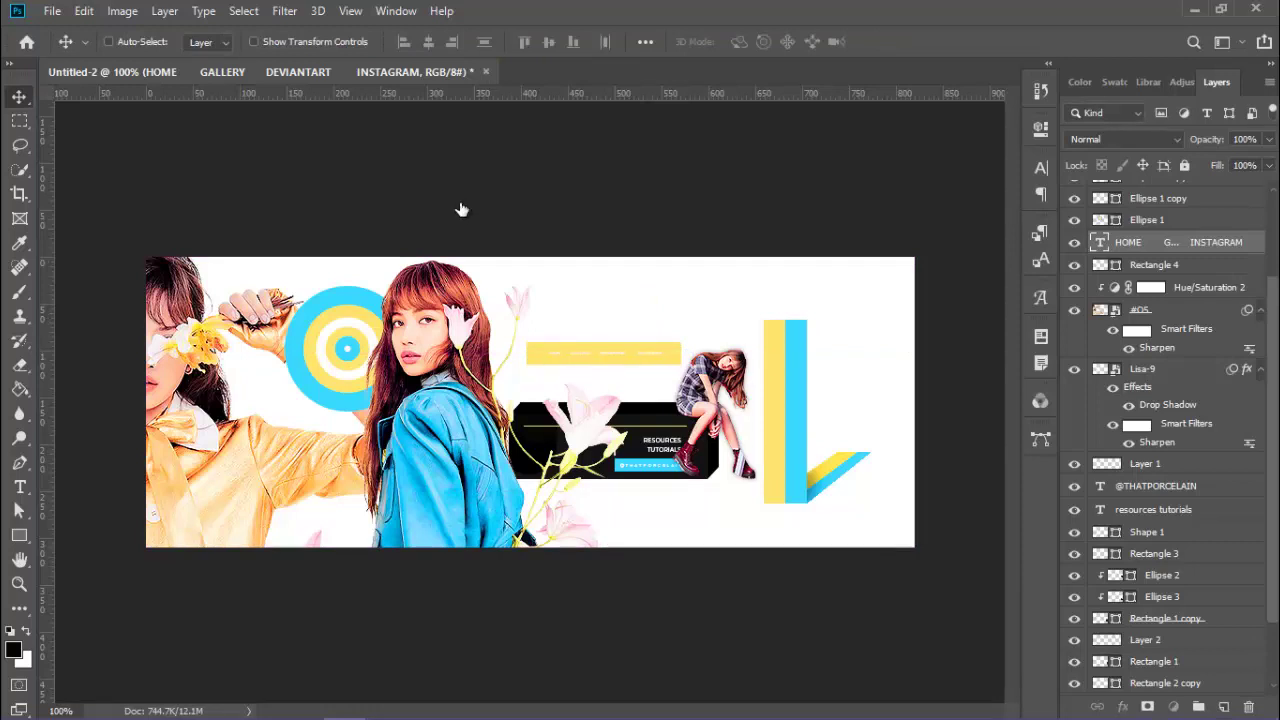
pyautogui.hotkey('ctrl', 'shift', 'n')
# Draw a 32x48 px light-blue rectangle over the yellow bar and nudge it into place.
pyautogui.press('Return')
pyautogui.press('u')
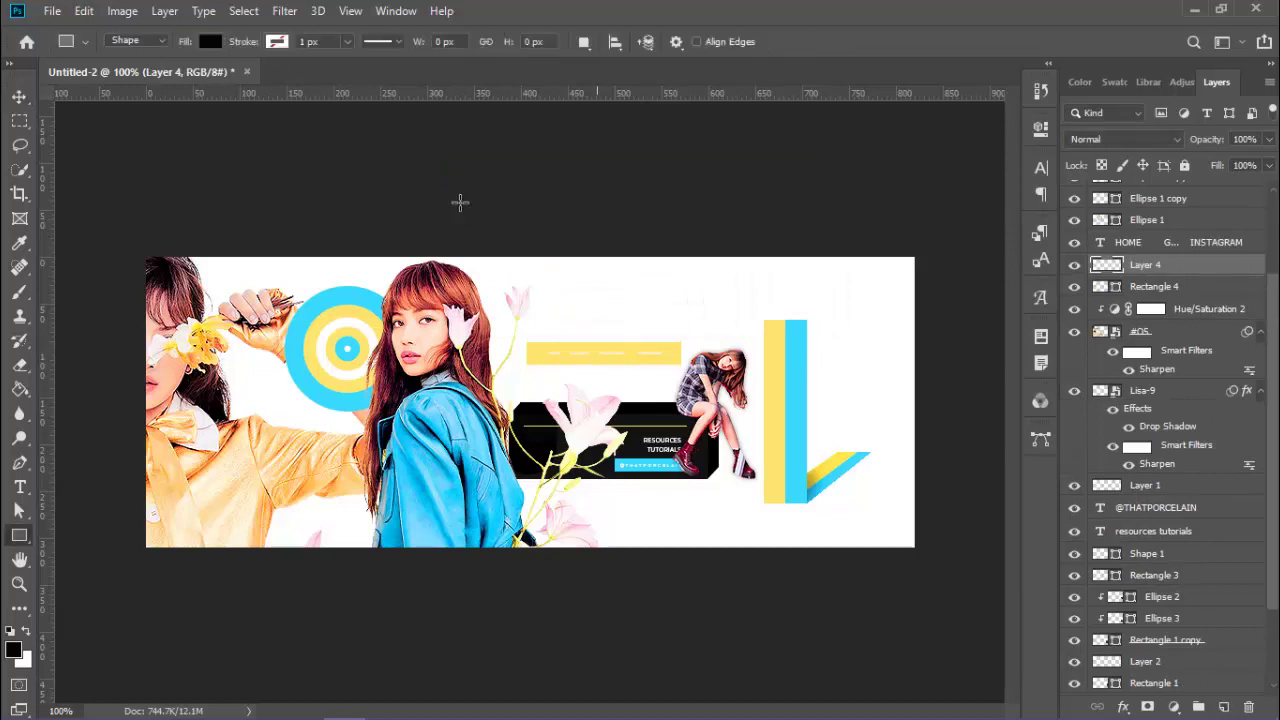
pyautogui.moveTo(597, 331); pyautogui.dragTo(629, 378)
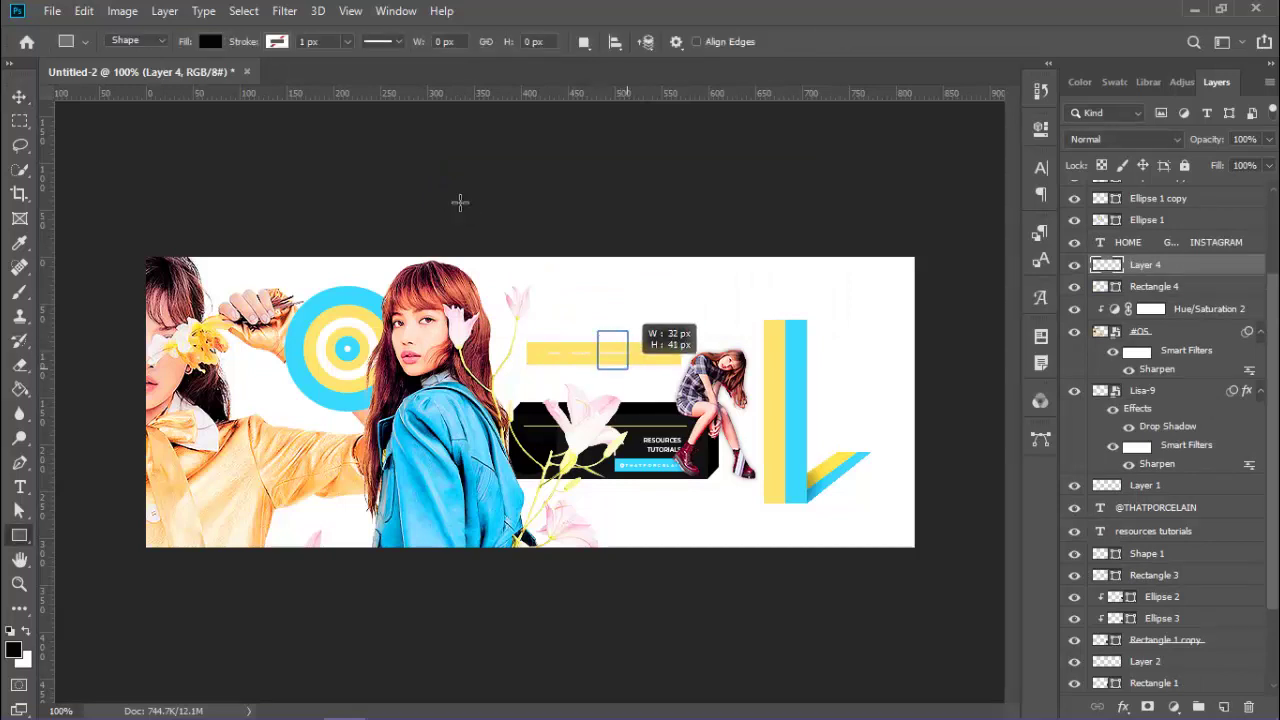
pyautogui.click(210, 41)
pyautogui.click(143, 139)
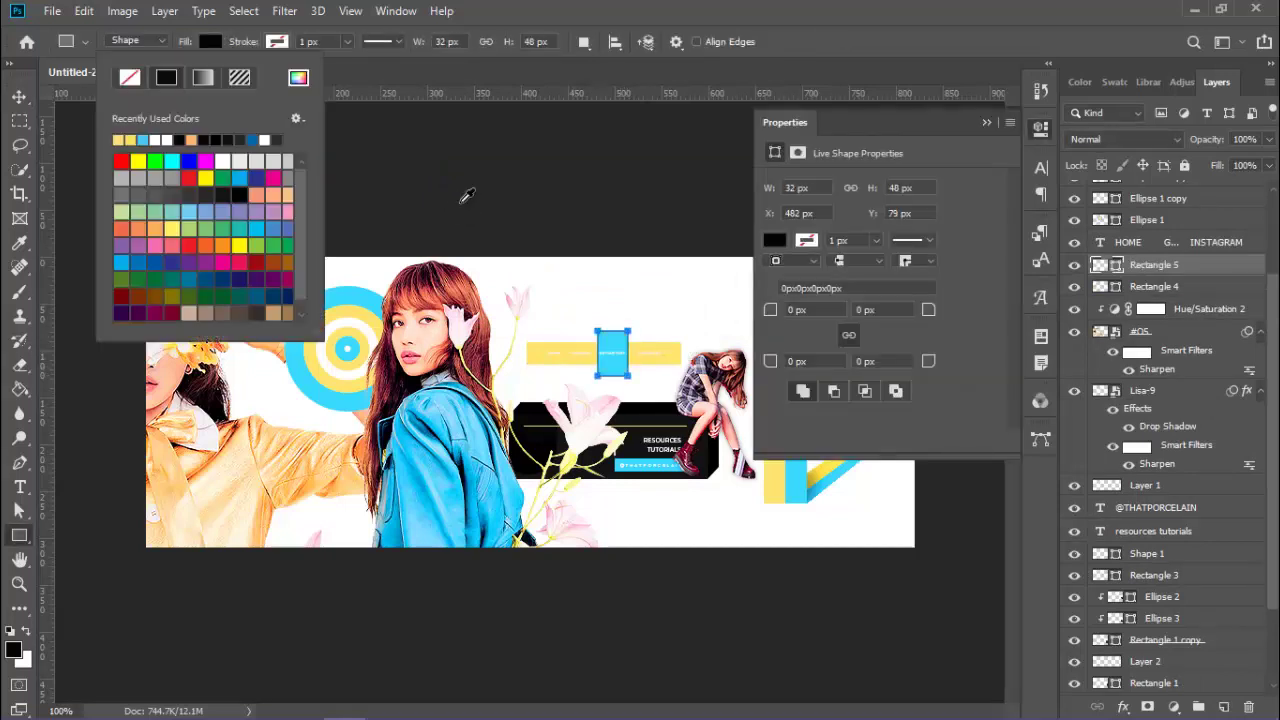
pyautogui.press('Return')
pyautogui.press('v')
pyautogui.press('Left')
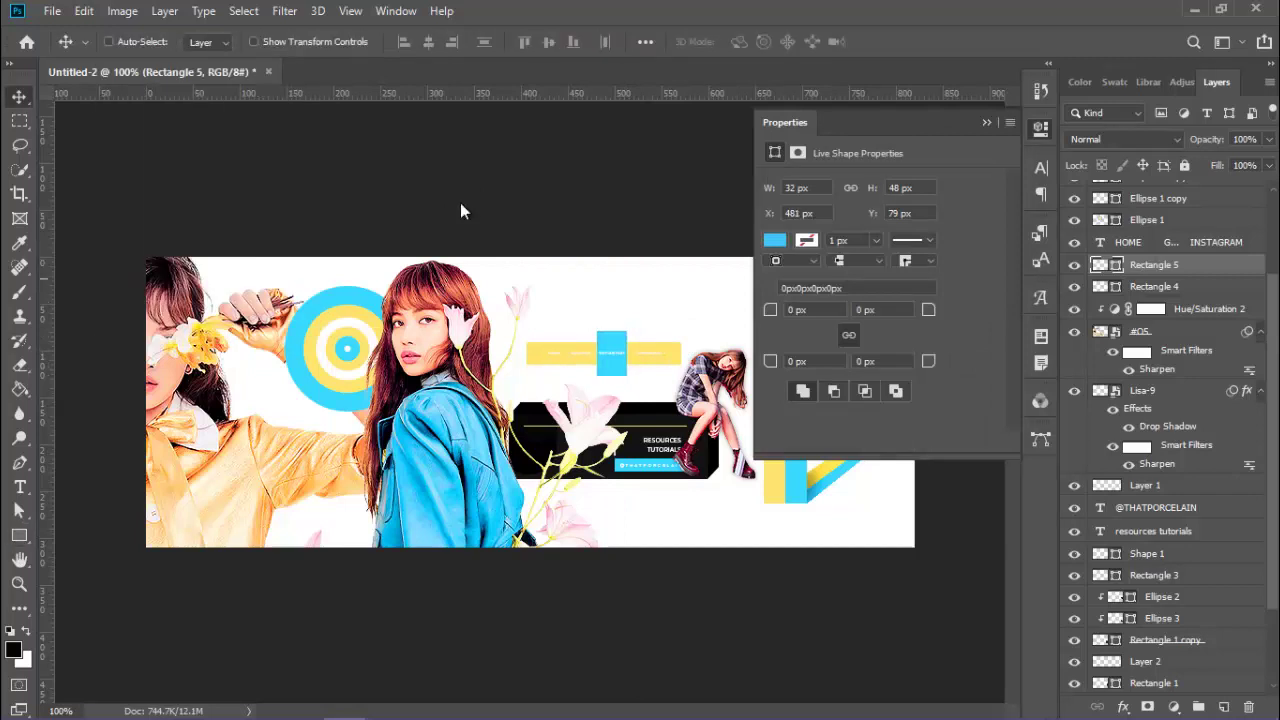
pyautogui.click(460, 209)
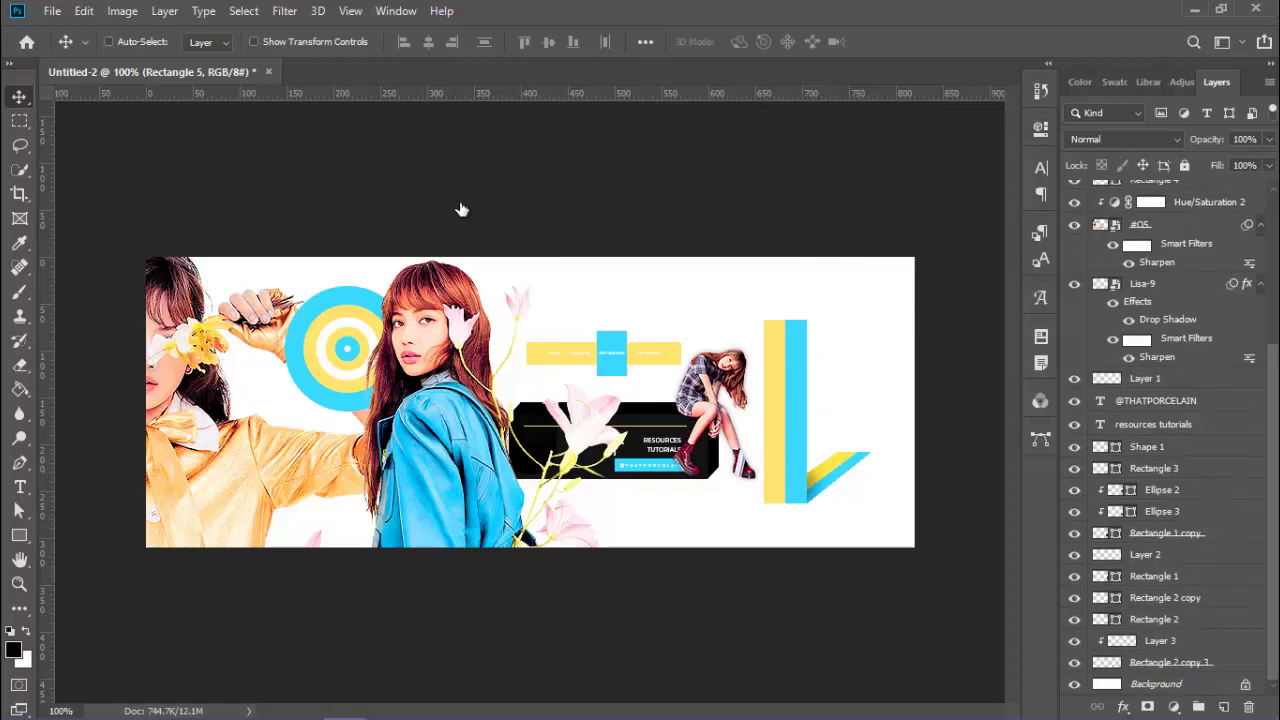
pyautogui.hotkey('ctrl', 'shift', 'n')
pyautogui.press('Return')
# Switch to the Line Tool with a #ffcfdf pale pink fill.
pyautogui.press('u')
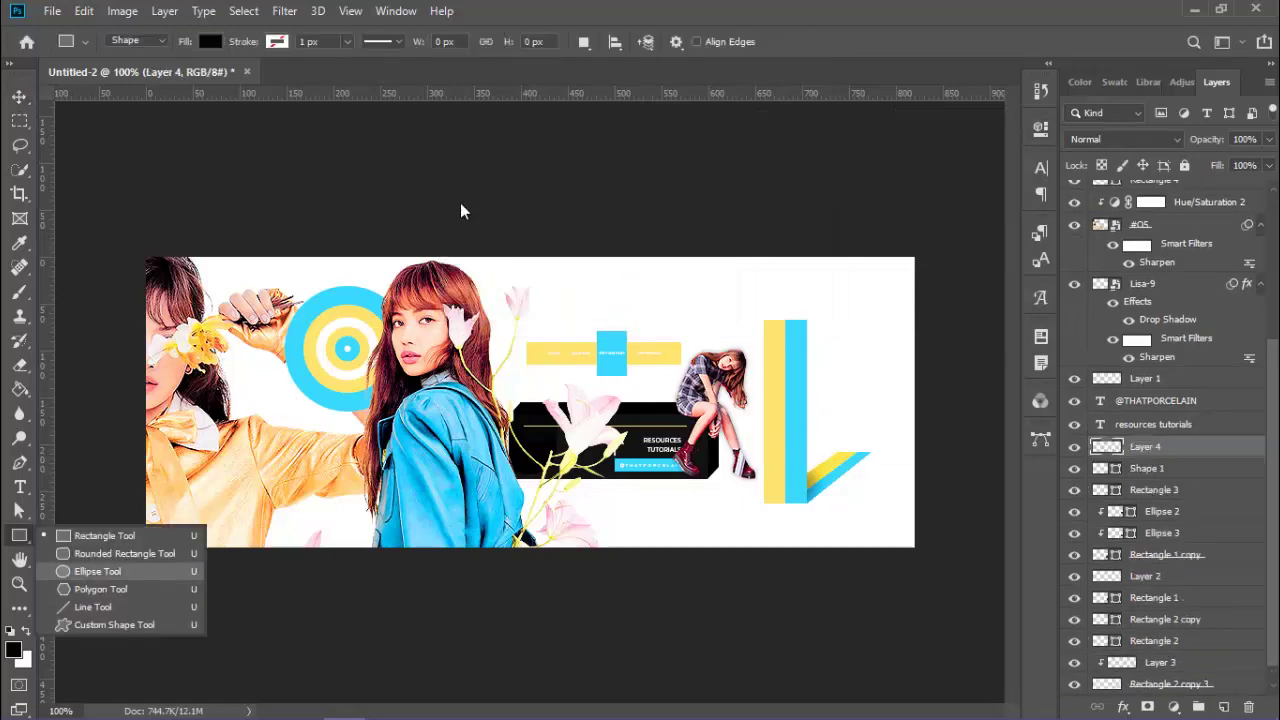
pyautogui.hotkey('shift', 'u')
pyautogui.hotkey('shift', 'u')
pyautogui.click(210, 41)
pyautogui.click(298, 77)
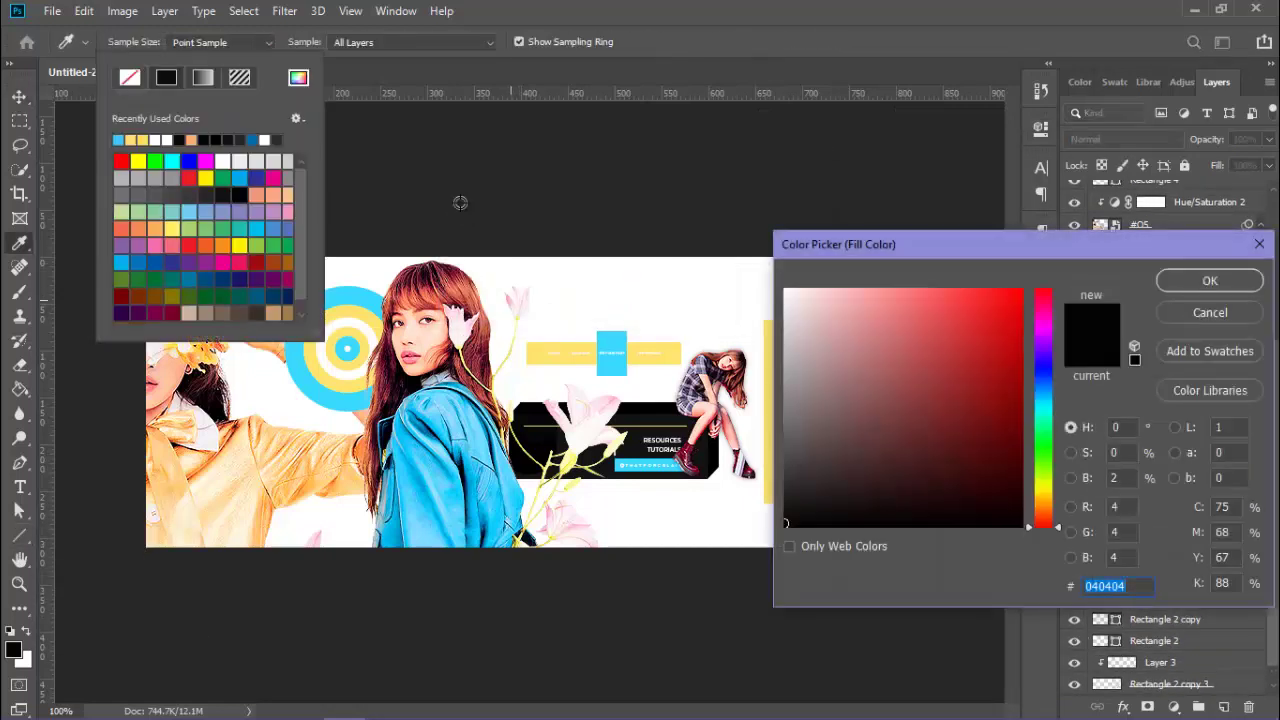
pyautogui.write('ffcfdf')
pyautogui.press('Return')
pyautogui.press('Return')
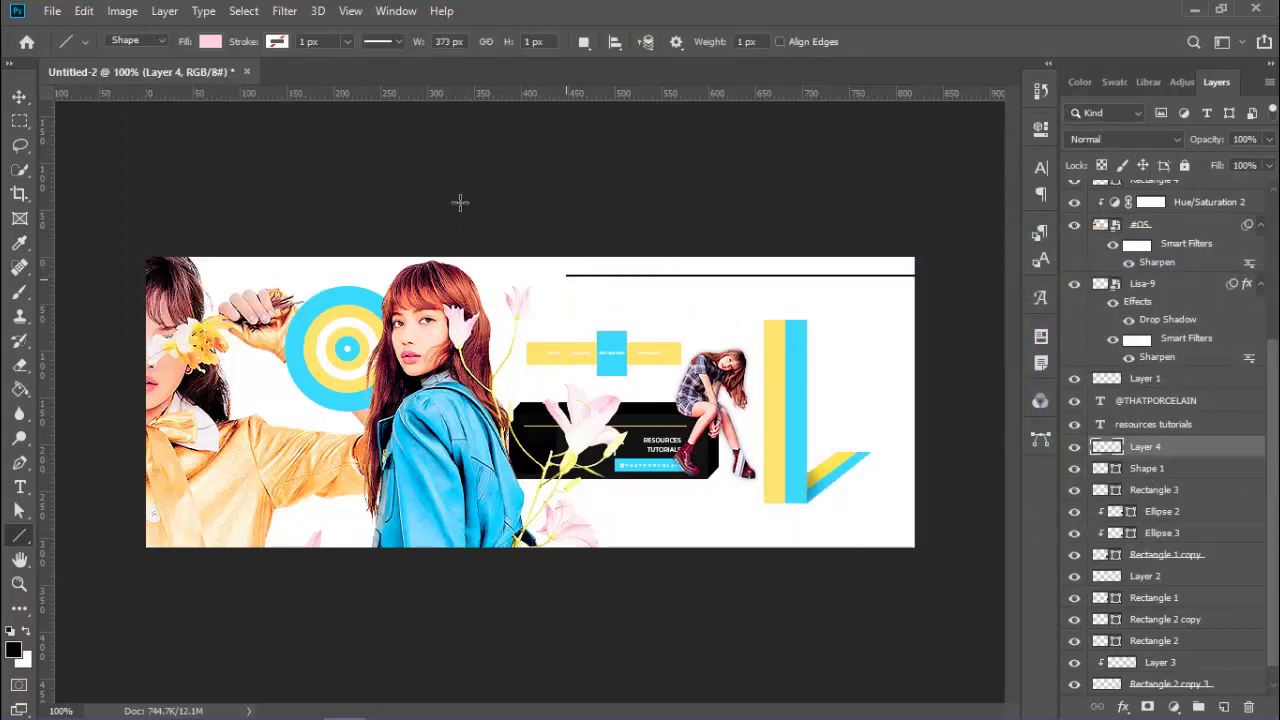
# Draw four horizontal pink stripes at the top right and cancel the rasterize prompt.
pyautogui.moveTo(925, 289); pyautogui.dragTo(572, 289)
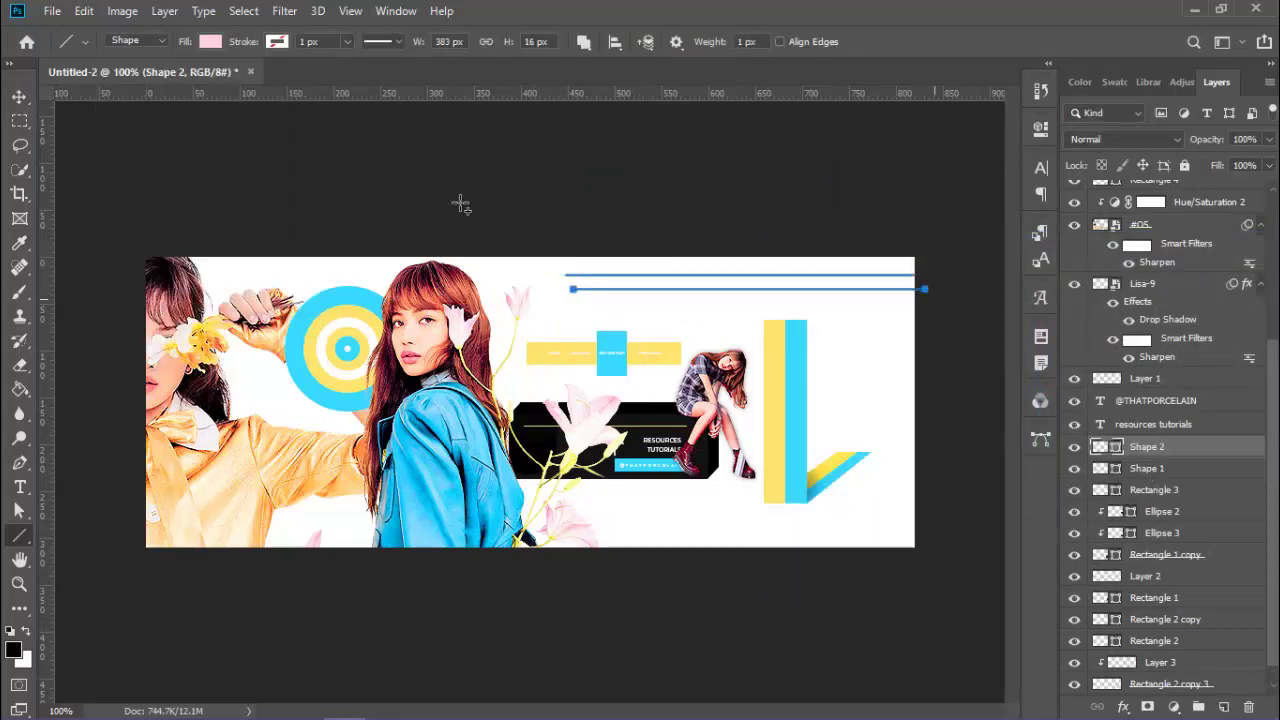
pyautogui.moveTo(935, 297); pyautogui.dragTo(565, 297)
pyautogui.moveTo(920, 262); pyautogui.dragTo(556, 262)
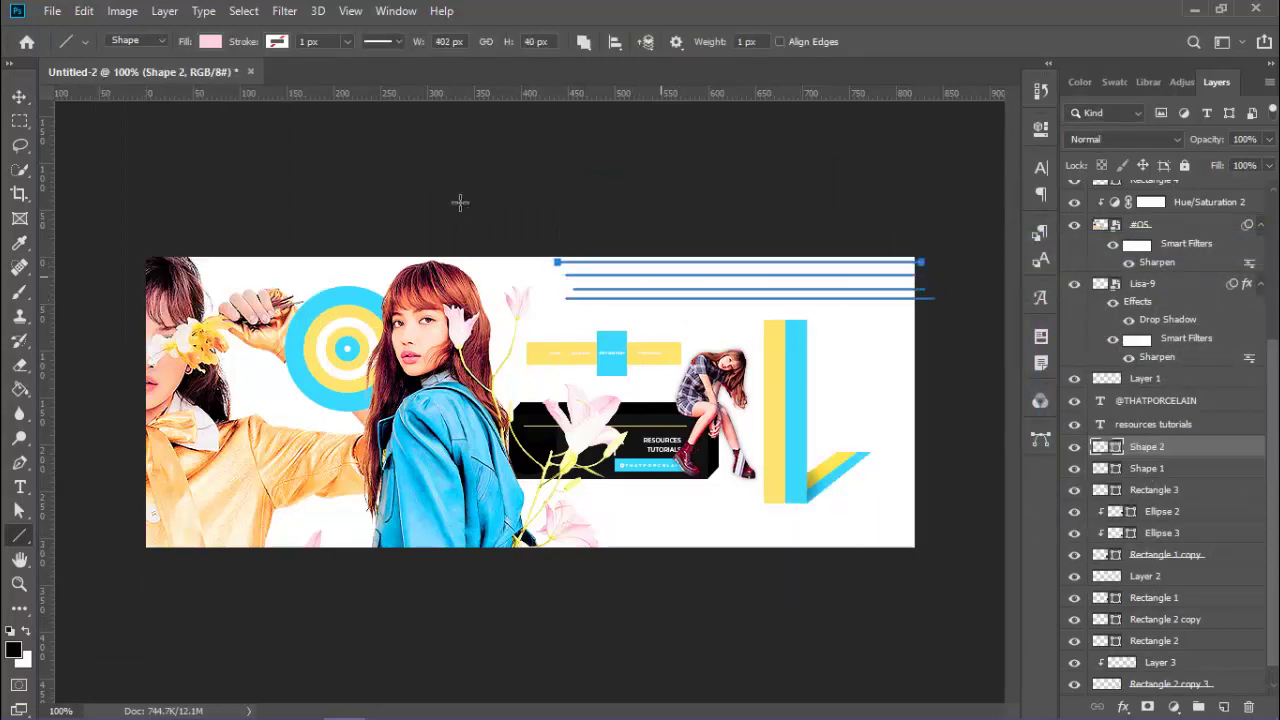
pyautogui.moveTo(929, 279); pyautogui.dragTo(537, 279)
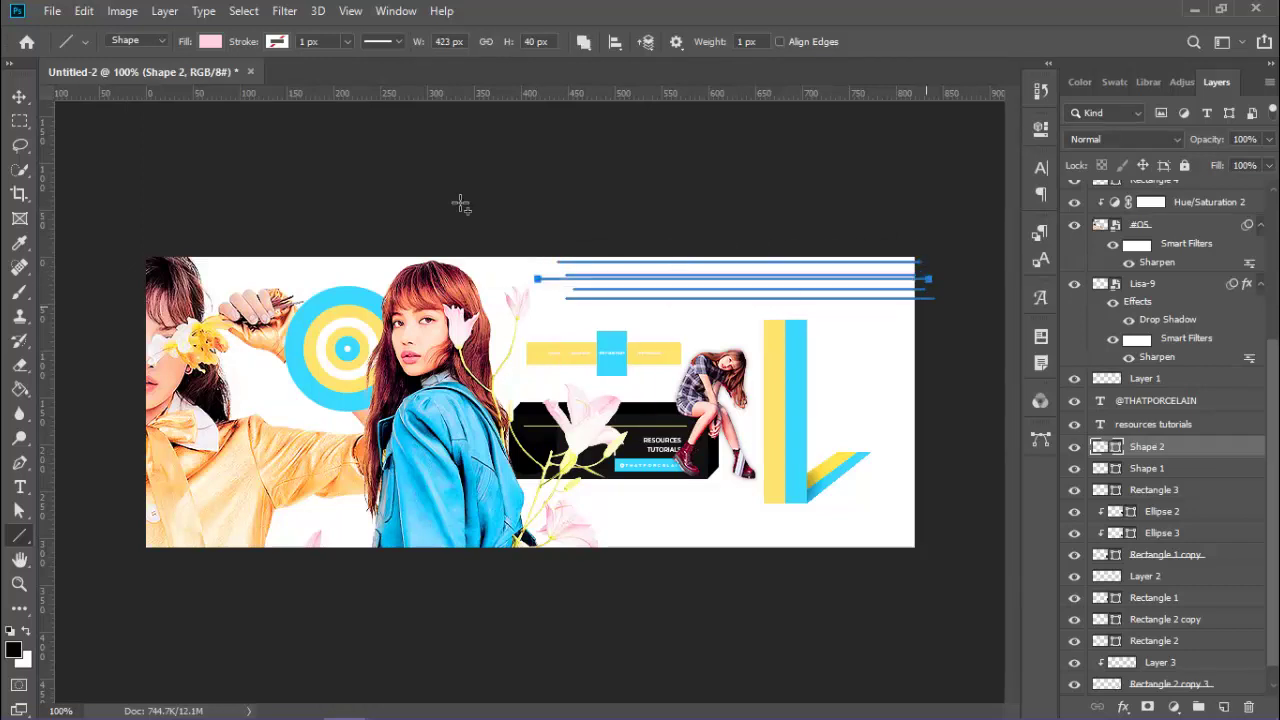
pyautogui.press('v')
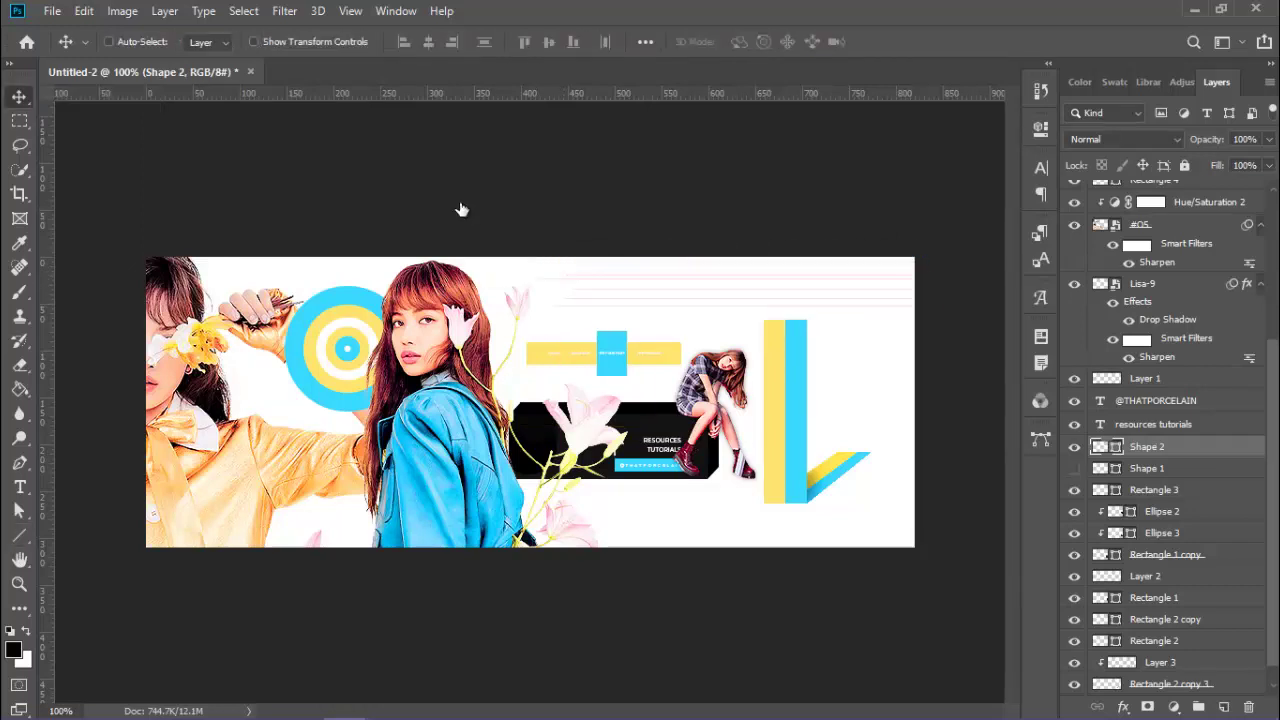
pyautogui.hotkey('alt', 't')
pyautogui.press('Down')
pyautogui.press('Down')
pyautogui.press('Down')
pyautogui.press('Return')
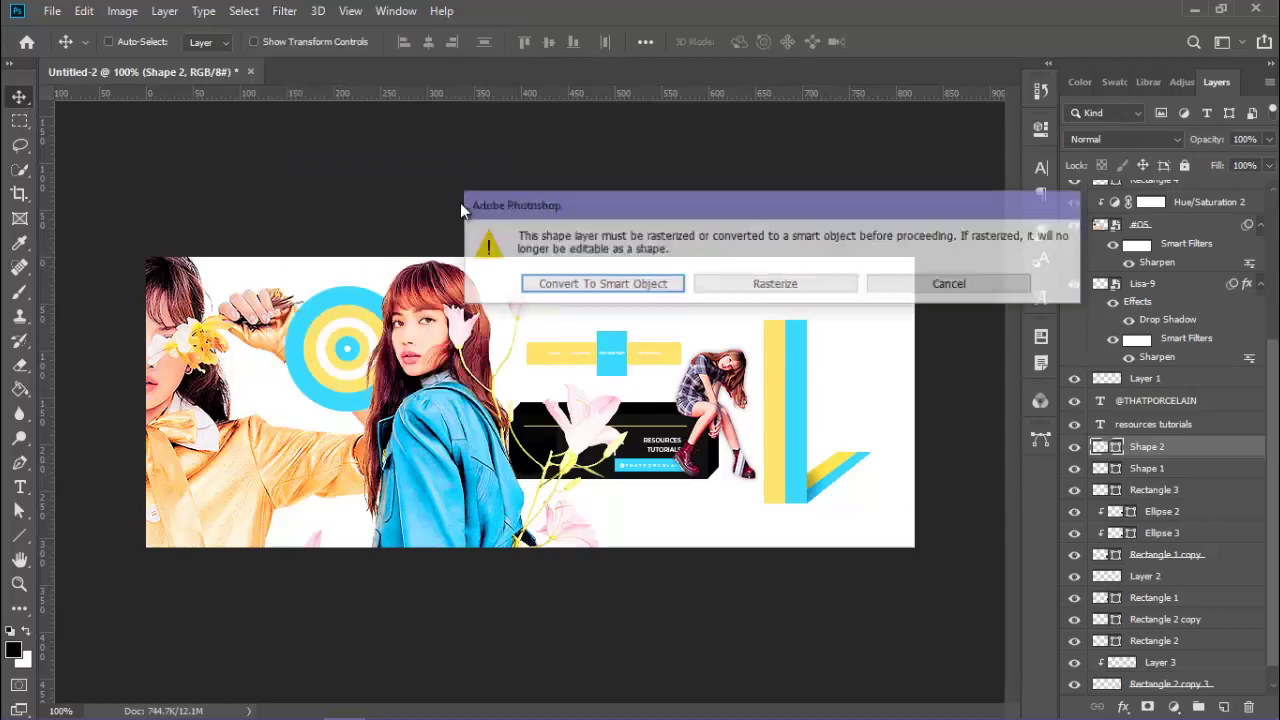
pyautogui.press('Escape')
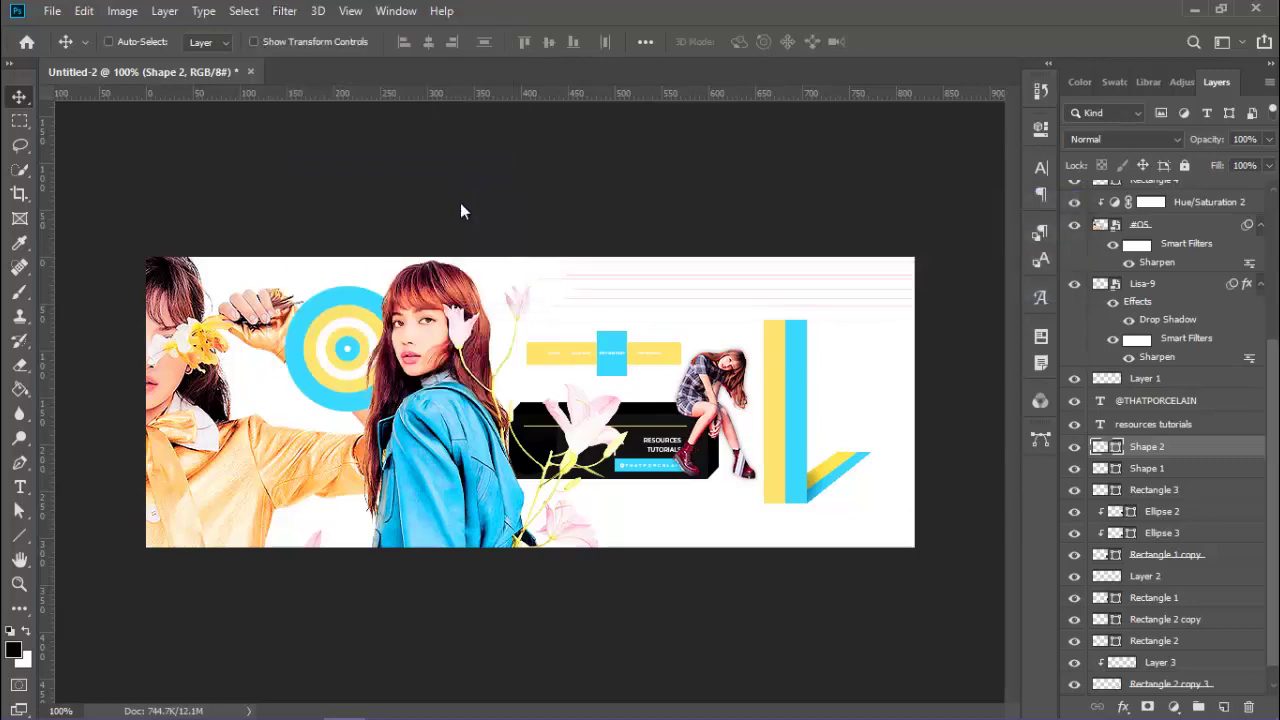
# Bend the pink Shape 2 lines near the top into waves with Liquify's Forward Warp.
pyautogui.hotkey('ctrl', 'shift', 'x')
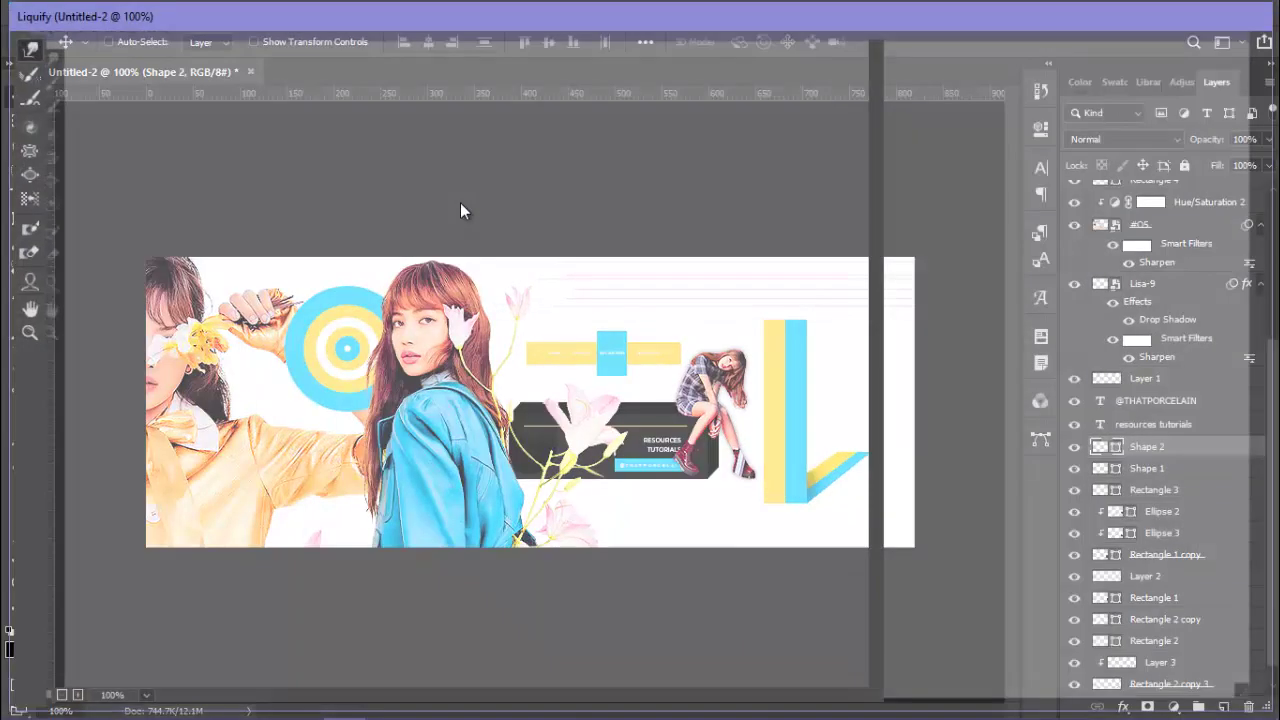
pyautogui.moveTo(510, 280); pyautogui.dragTo(486, 223)
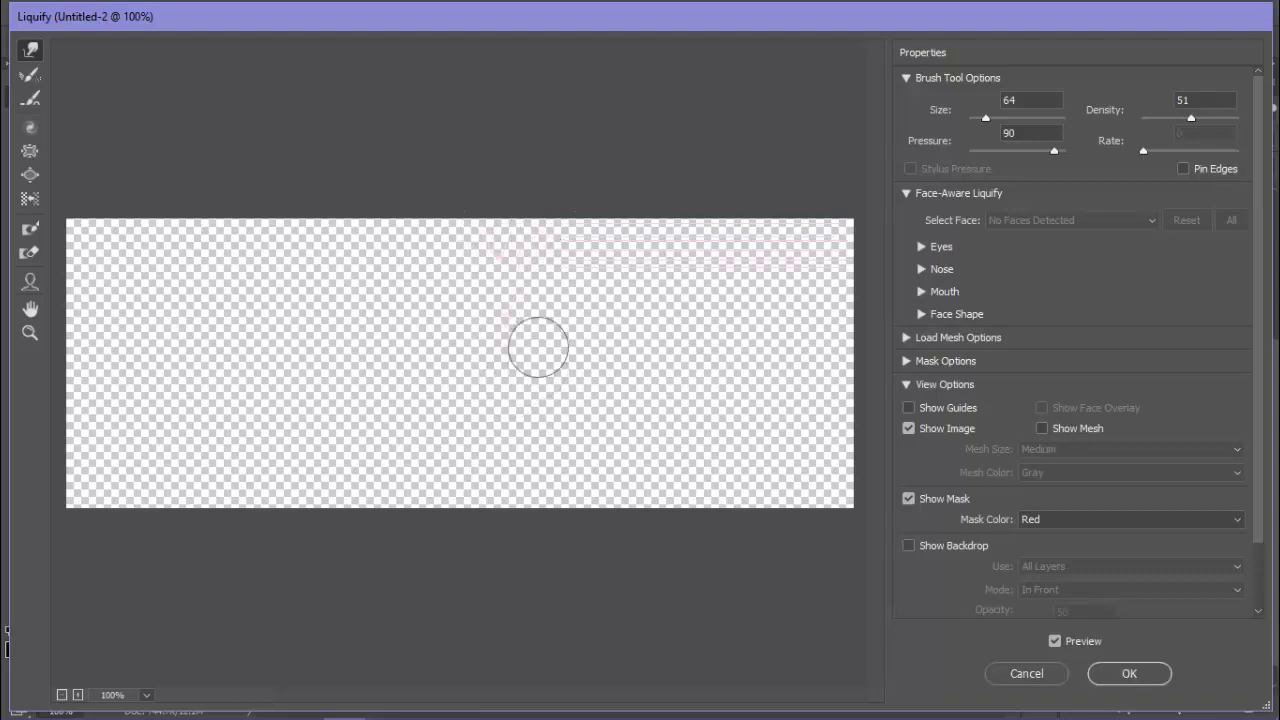
pyautogui.press('Return')
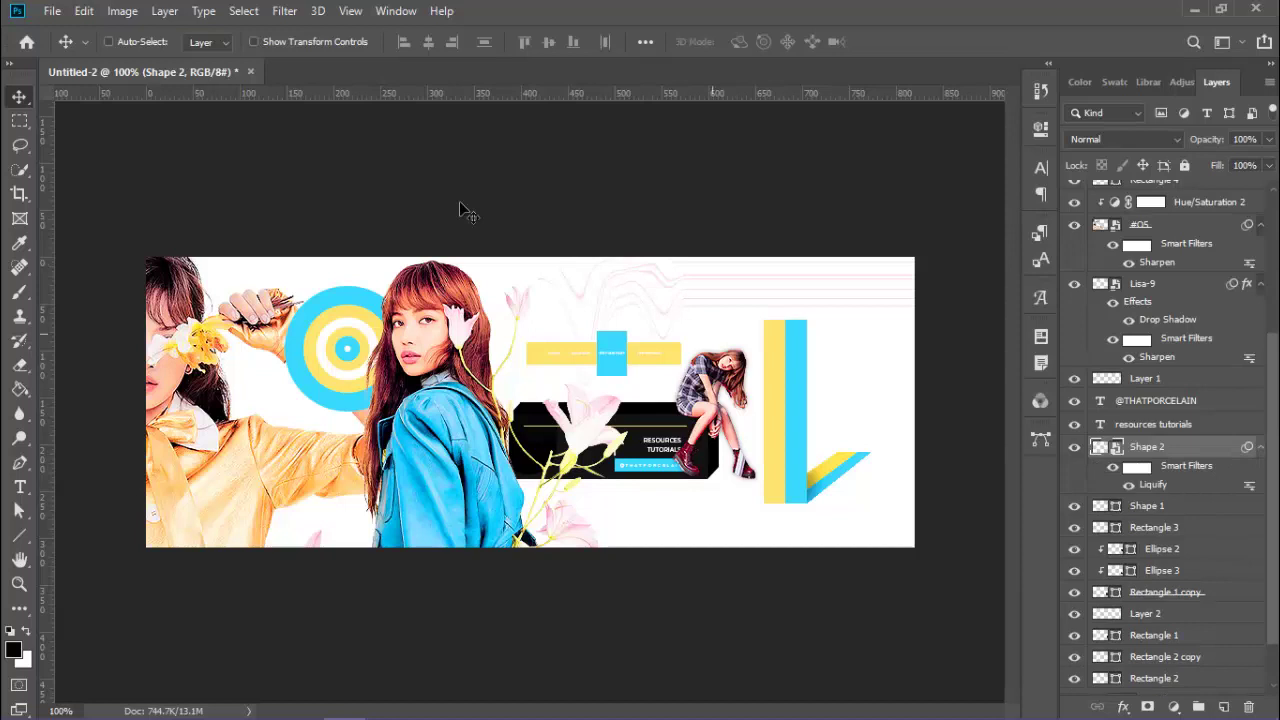
# Type a pink (#f7c6d9) + sign in Montserrat Thin at 24 pt.
pyautogui.press('t')
pyautogui.click(460, 200)
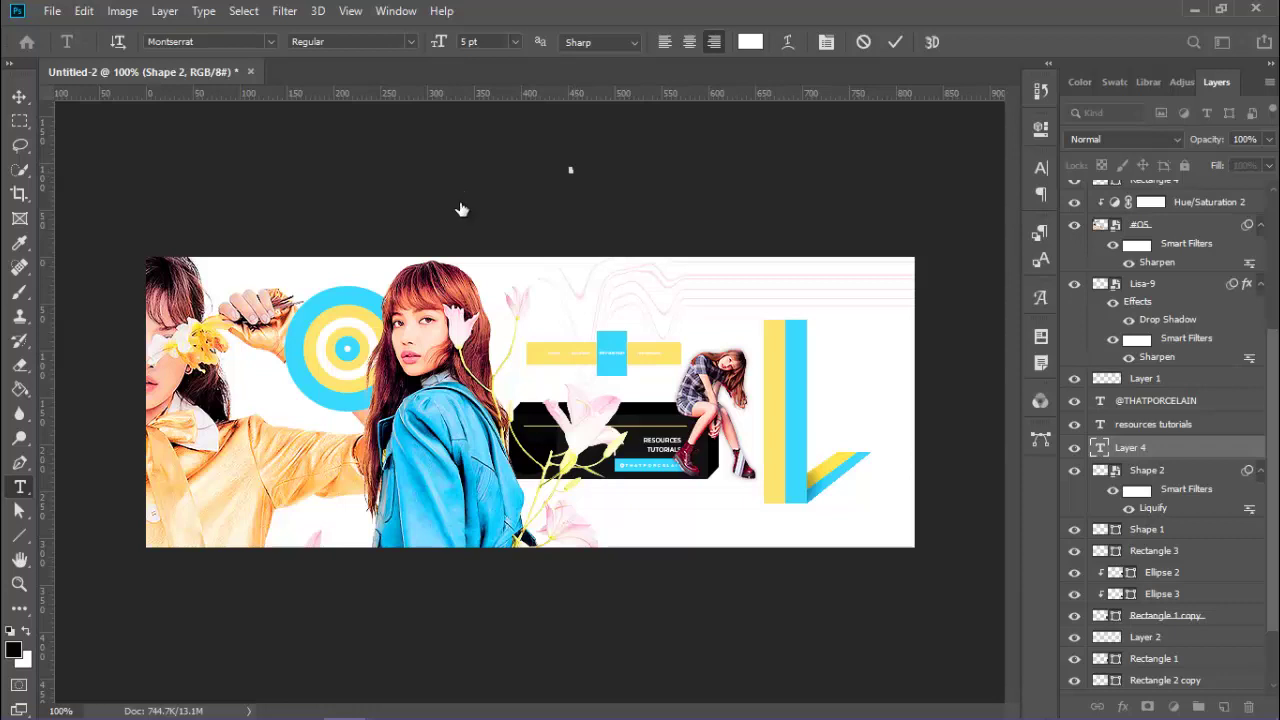
pyautogui.write('f7c6d9')
pyautogui.press('Return')
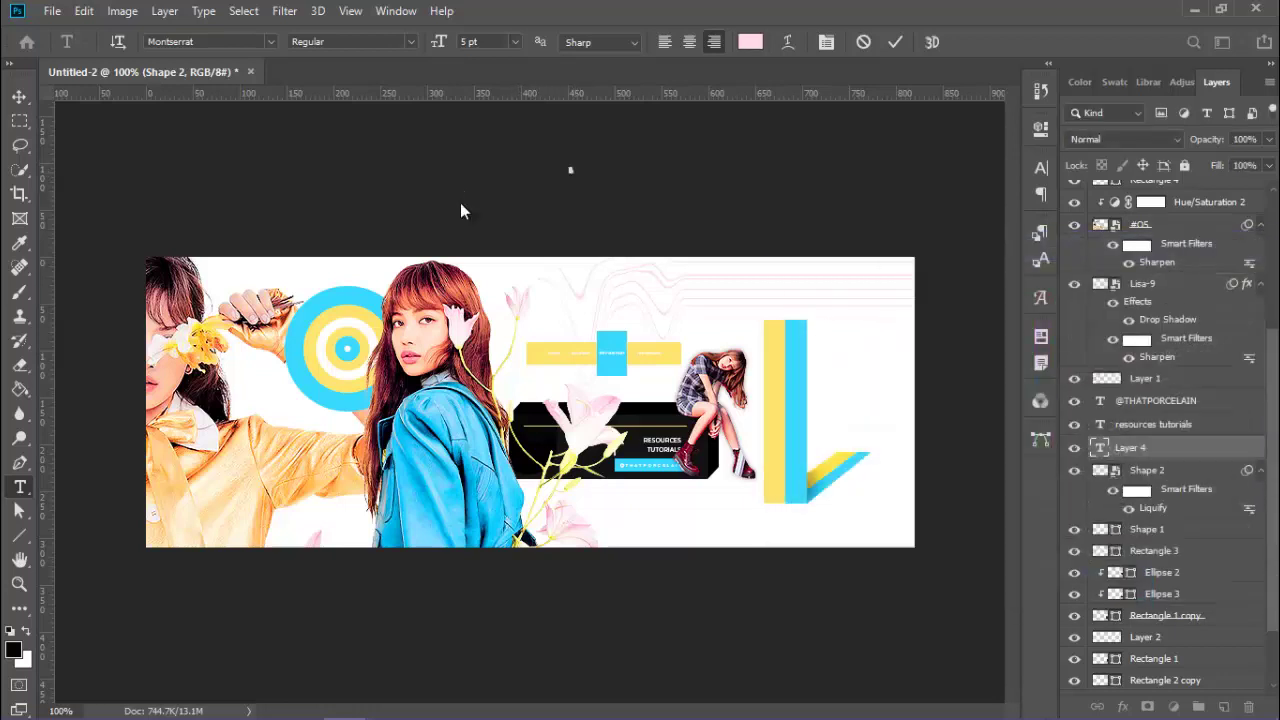
pyautogui.click(514, 41)
pyautogui.click(463, 210)
pyautogui.click(410, 41)
pyautogui.click(320, 61)
pyautogui.hotkey('ctrl', 'Return')
# Convert the + layer to a smart object and duplicate it into + copy and + copy 2.
pyautogui.press('v')
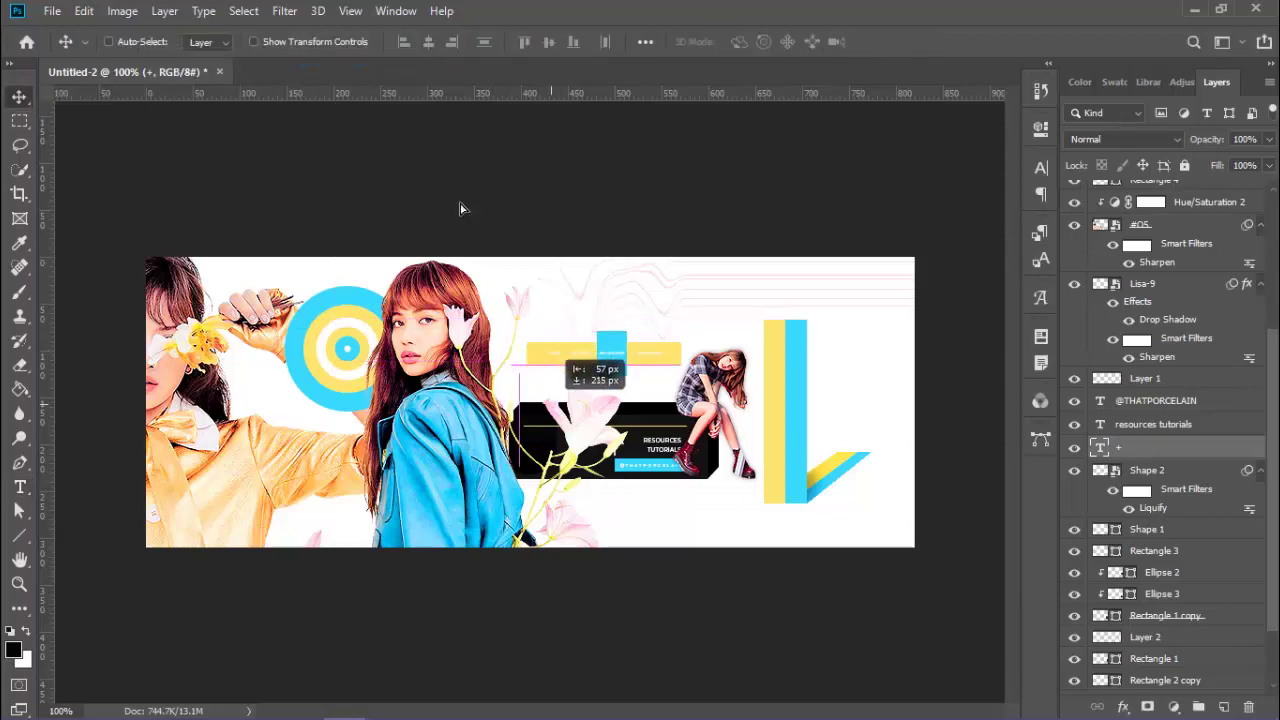
pyautogui.rightClick(1160, 447)
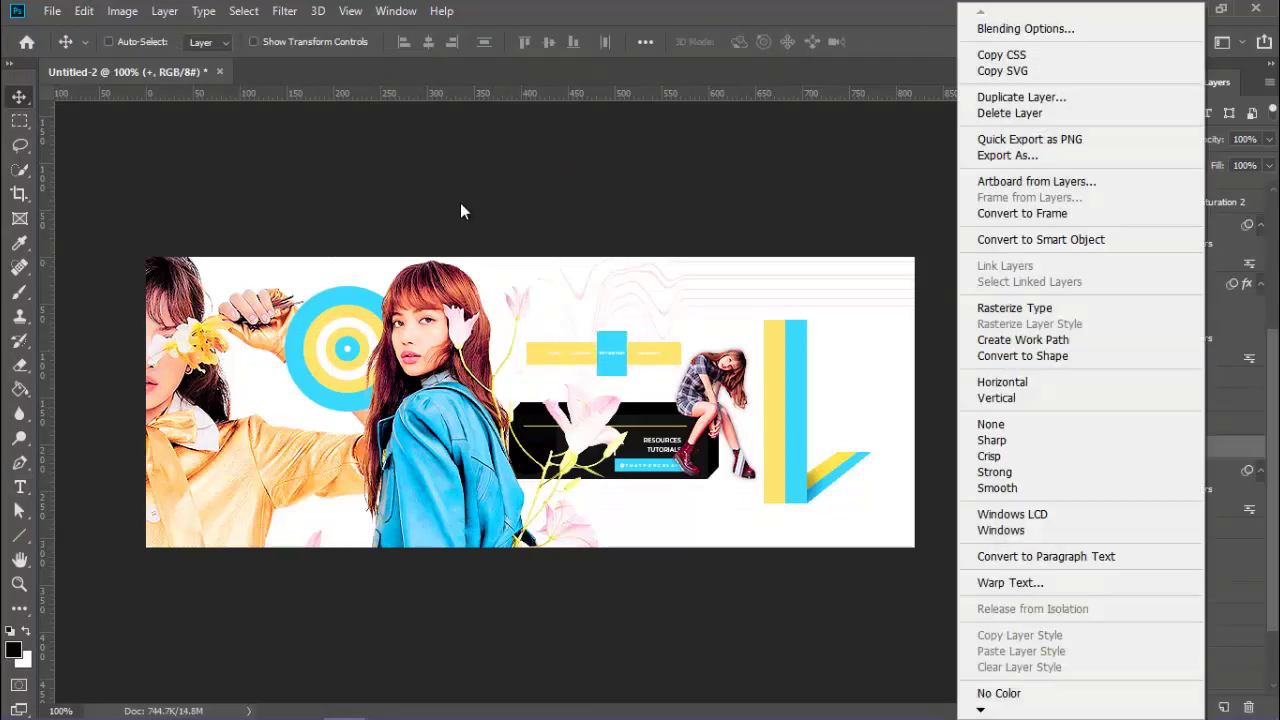
pyautogui.click(1050, 240)
pyautogui.rightClick(1160, 447)
pyautogui.click(1000, 78)
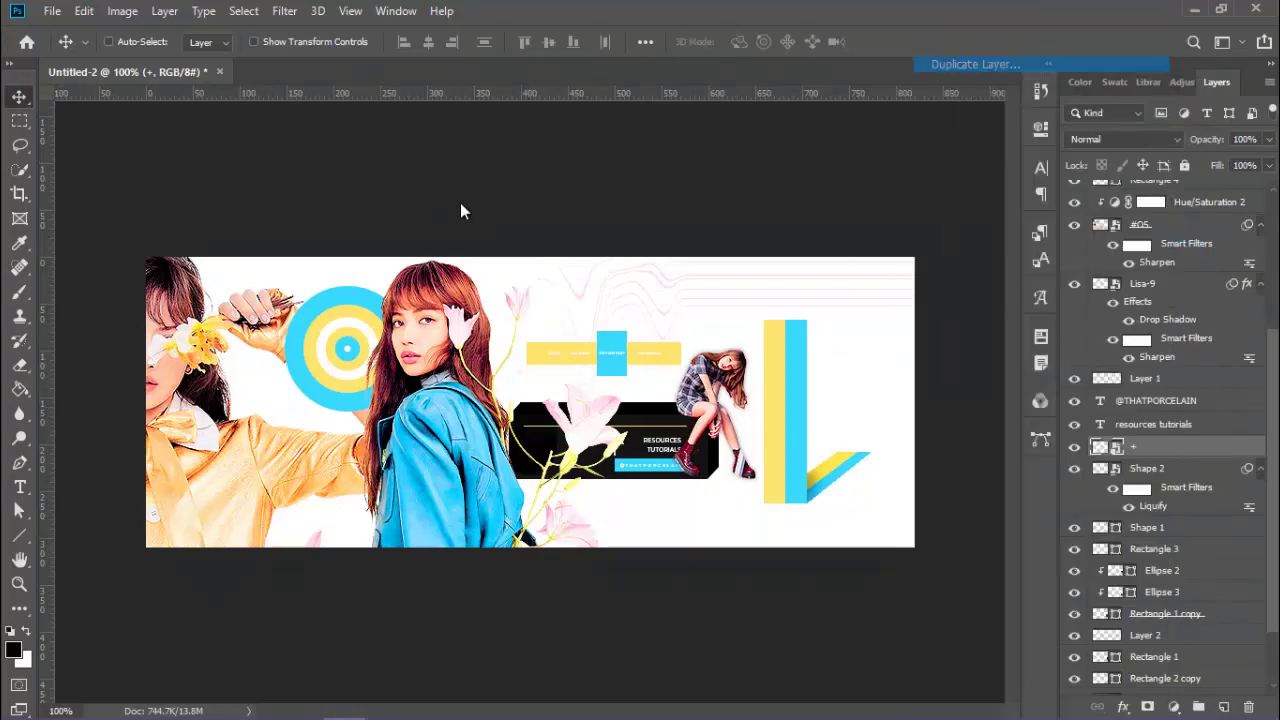
pyautogui.press('Return')
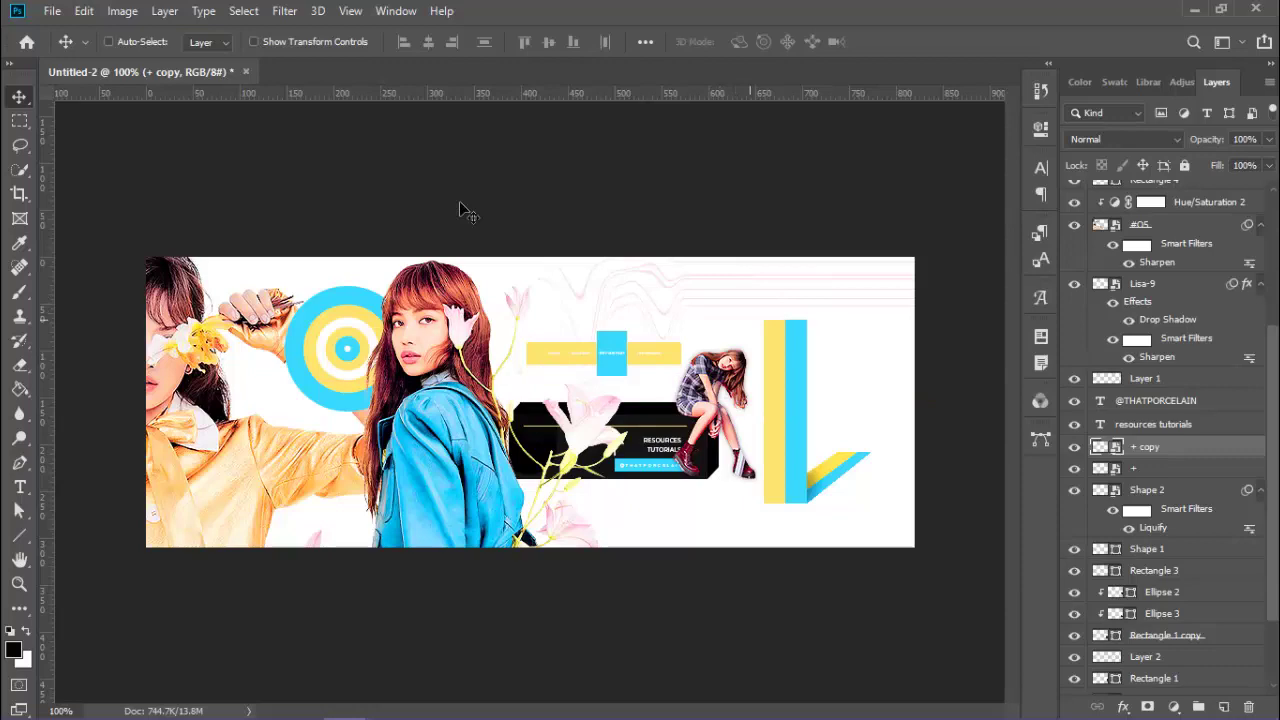
pyautogui.rightClick(1150, 447)
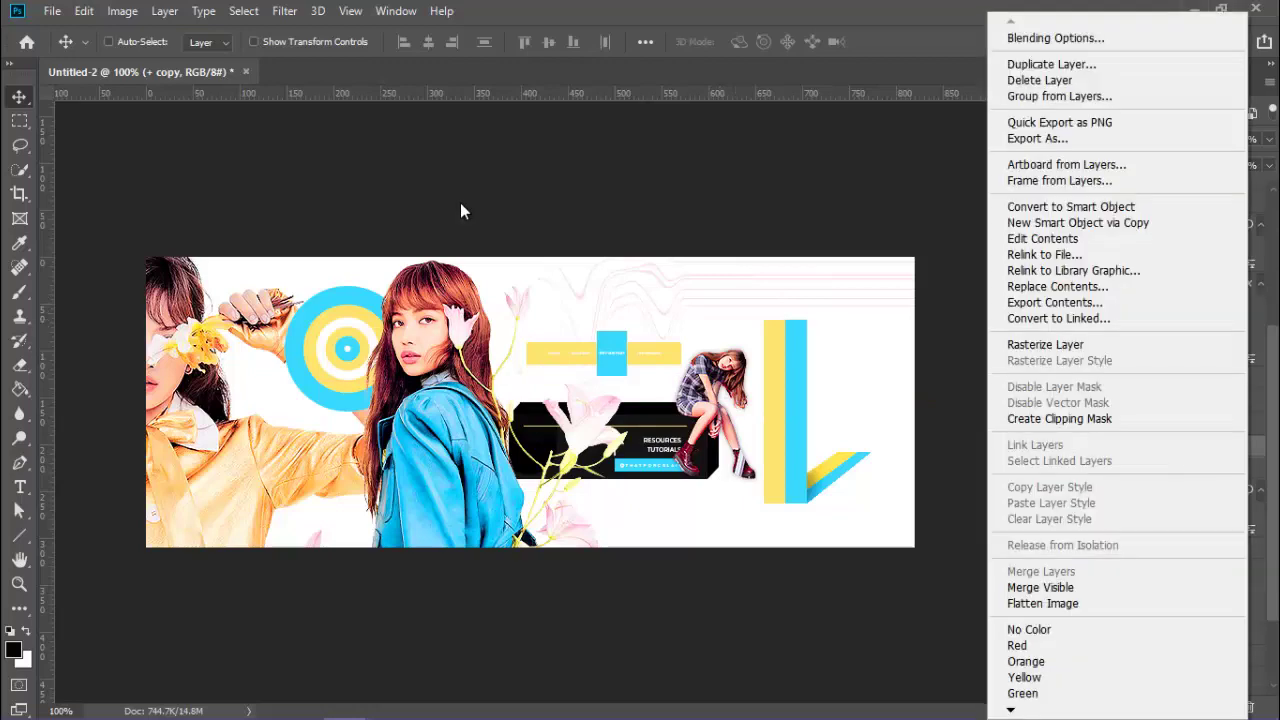
pyautogui.click(1060, 64)
pyautogui.press('Return')
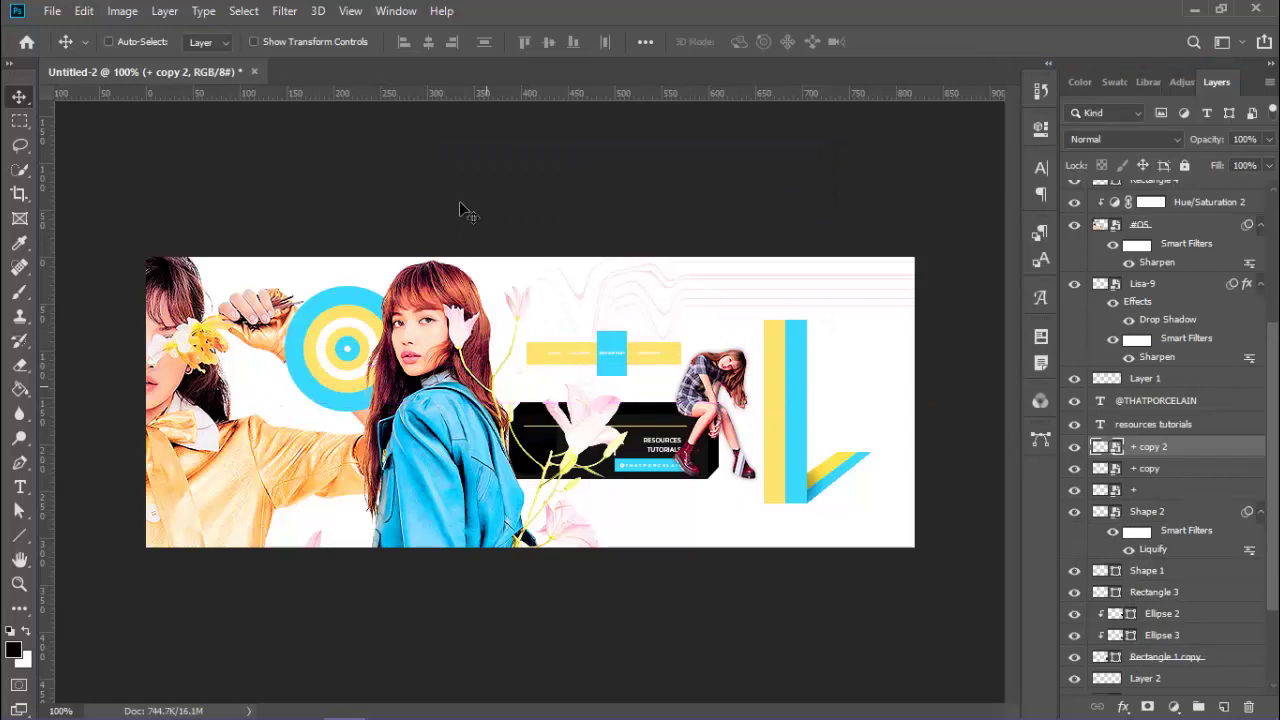
pyautogui.click(1174, 707)
# Add a Black & White adjustment layer above Layer 4.
pyautogui.click(1185, 550)
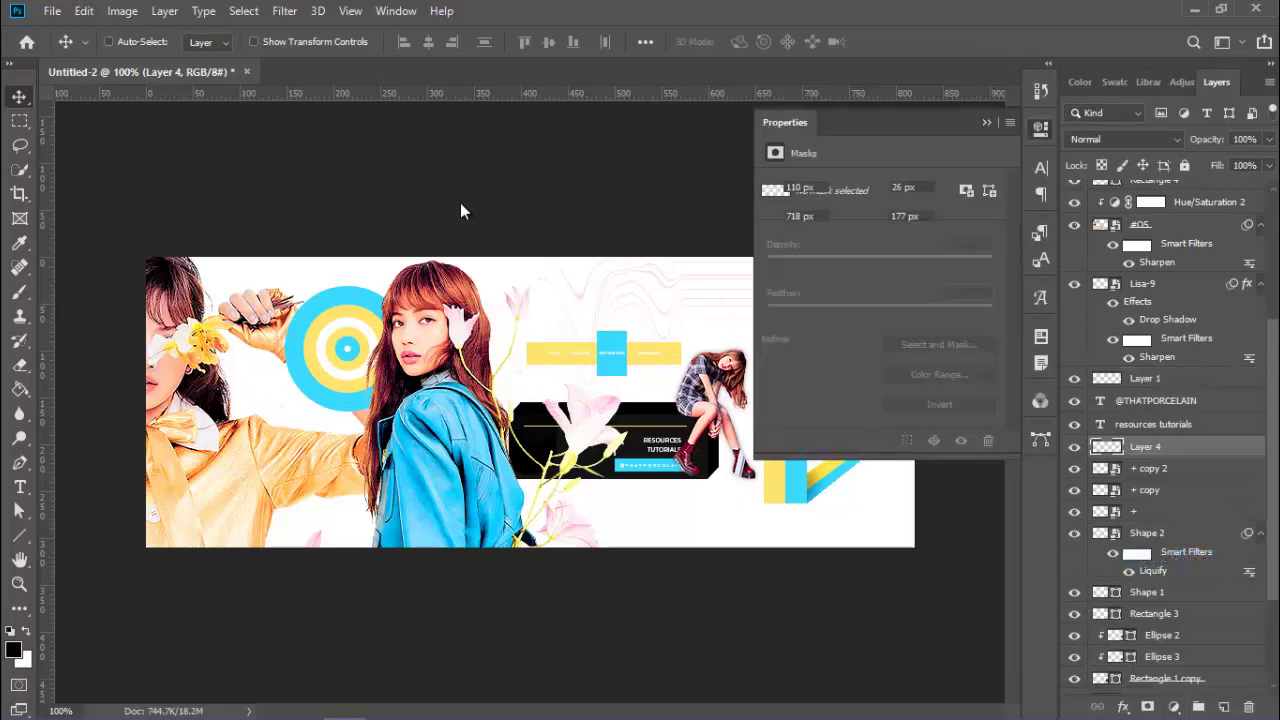
pyautogui.click(465, 210)
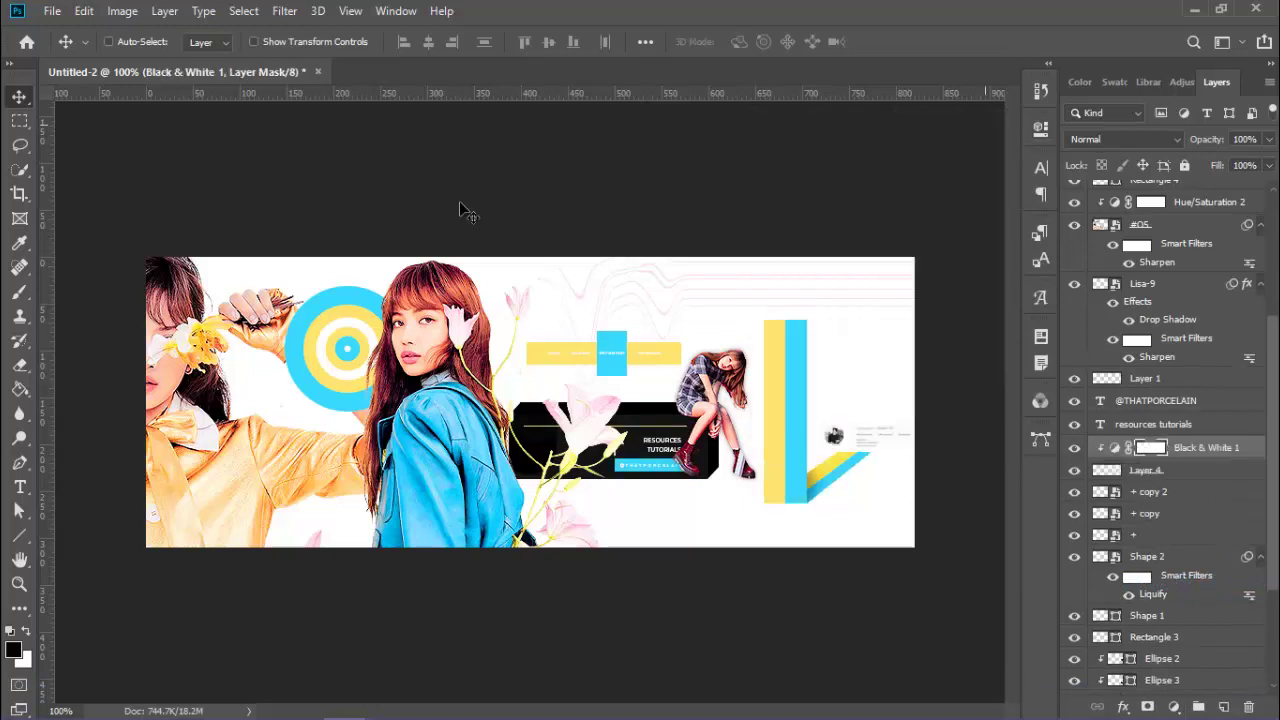
pyautogui.hotkey('alt', '[')
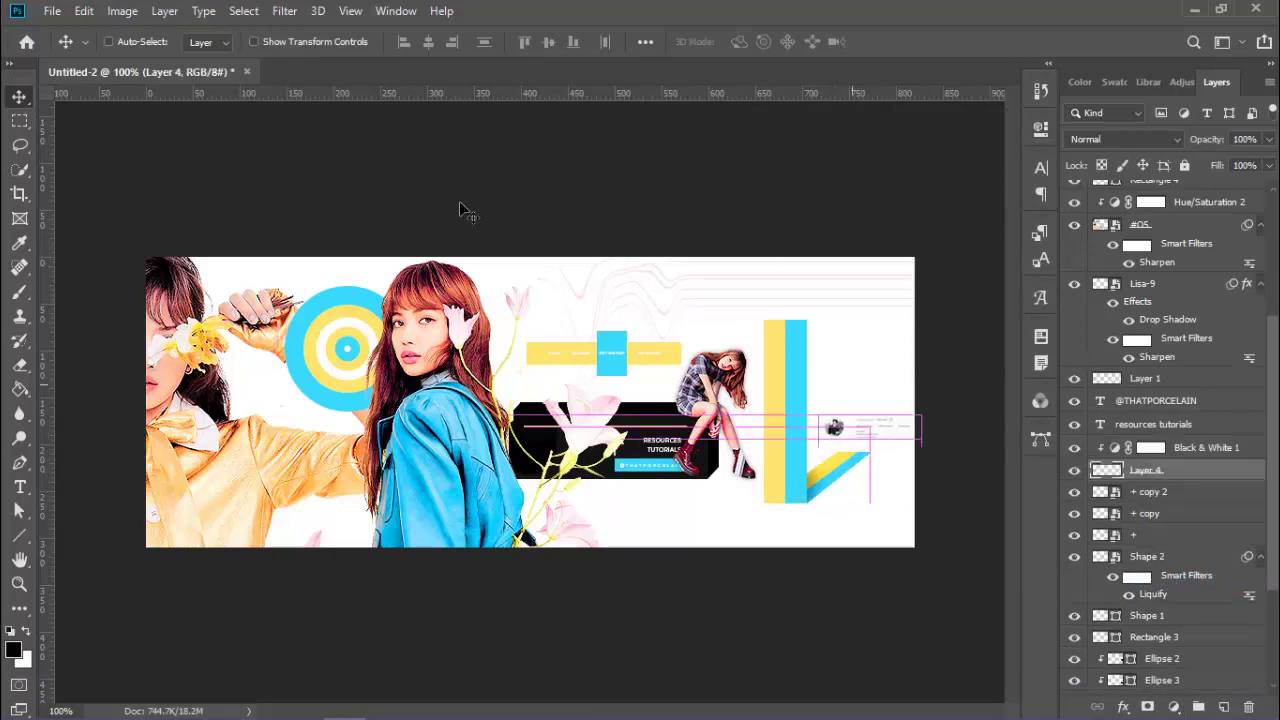
# Set Layer 4 to Darken blending and add a Brightness/Contrast adjustment layer.
pyautogui.hotkey('shift', '+')
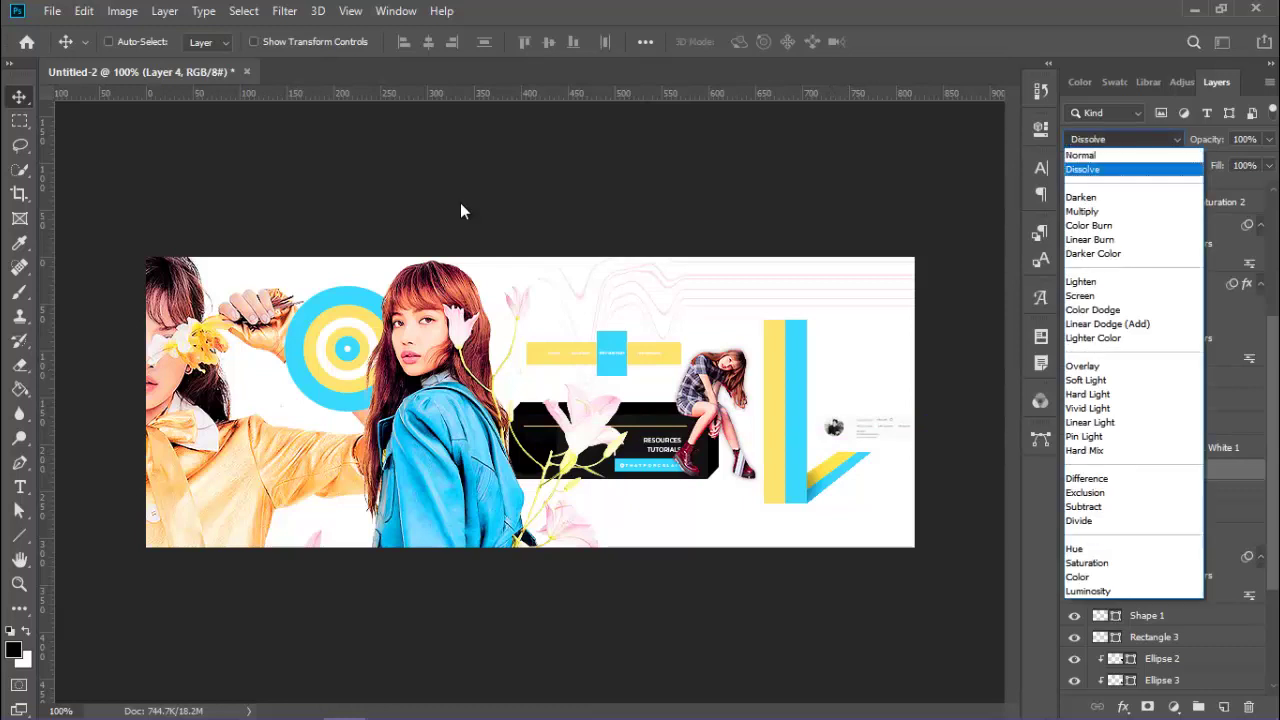
pyautogui.hotkey('shift', '+')
pyautogui.hotkey('shift', '+')
pyautogui.hotkey('shift', '+')
pyautogui.hotkey('shift', '+')
pyautogui.hotkey('shift', '+')
pyautogui.hotkey('shift', '+')
pyautogui.hotkey('shift', '+')
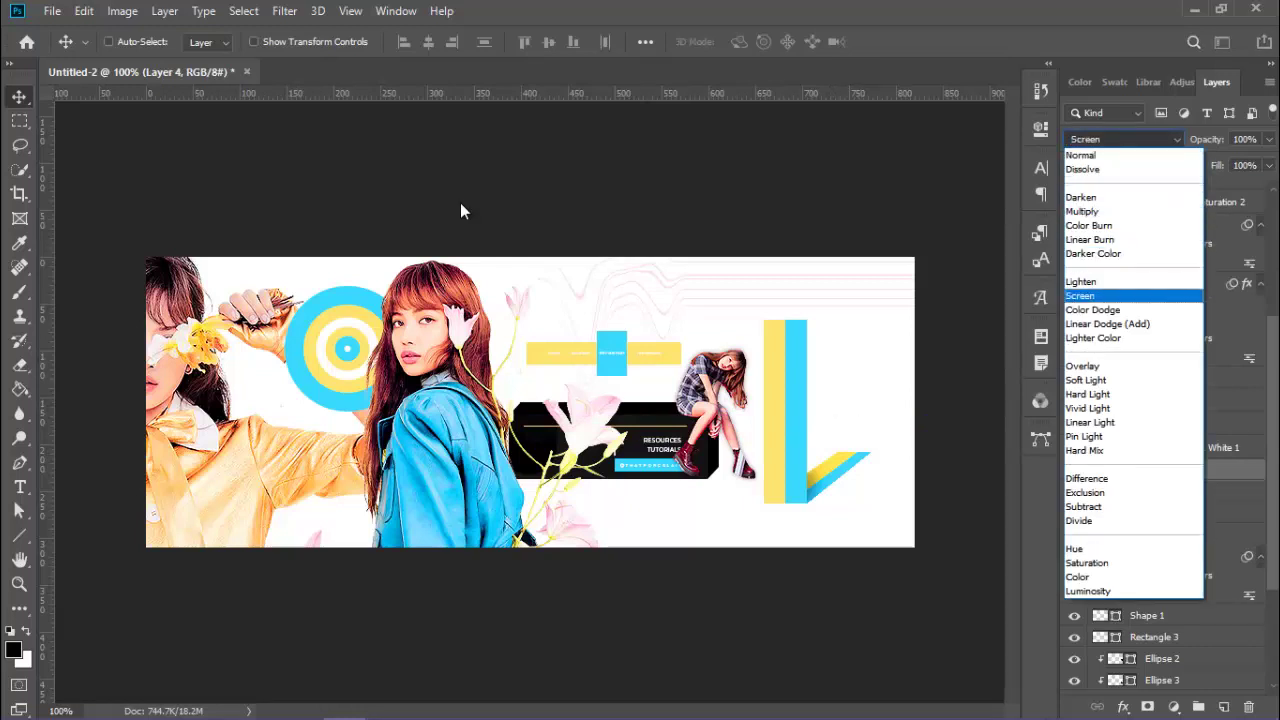
pyautogui.hotkey('shift', '+')
pyautogui.hotkey('shift', '+')
pyautogui.hotkey('shift', '+')
pyautogui.hotkey('shift', '+')
pyautogui.hotkey('shift', '+')
pyautogui.hotkey('shift', '+')
pyautogui.hotkey('shift', '+')
pyautogui.hotkey('shift', '+')
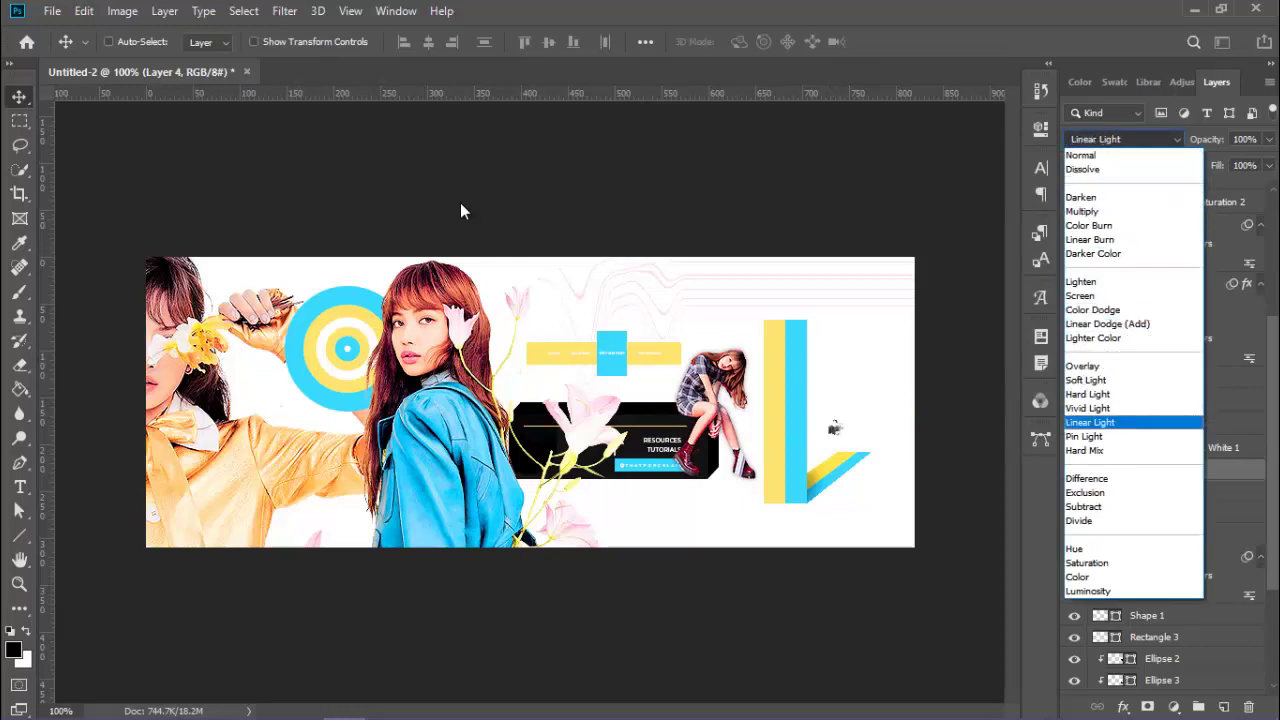
pyautogui.hotkey('shift', '+')
pyautogui.hotkey('shift', '+')
pyautogui.hotkey('shift', '+')
pyautogui.press('Up')
pyautogui.press('Up')
pyautogui.press('Up')
pyautogui.press('Up')
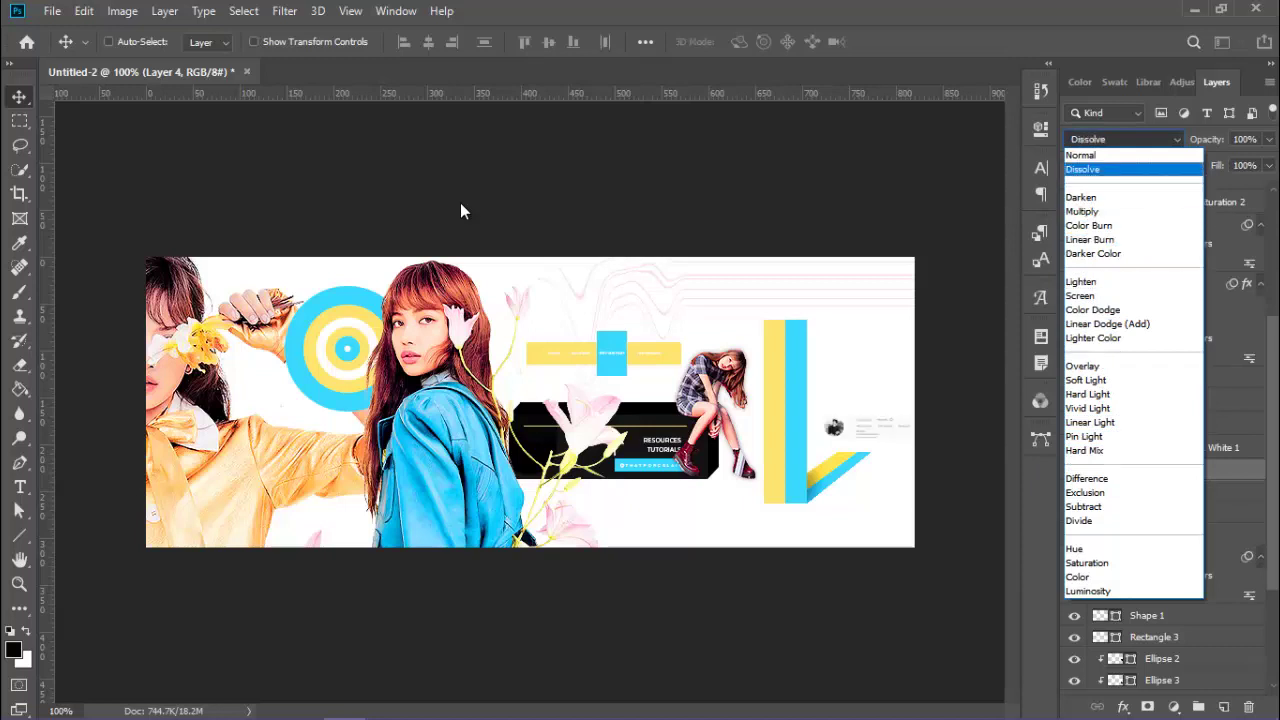
pyautogui.press('Down')
pyautogui.press('Return')
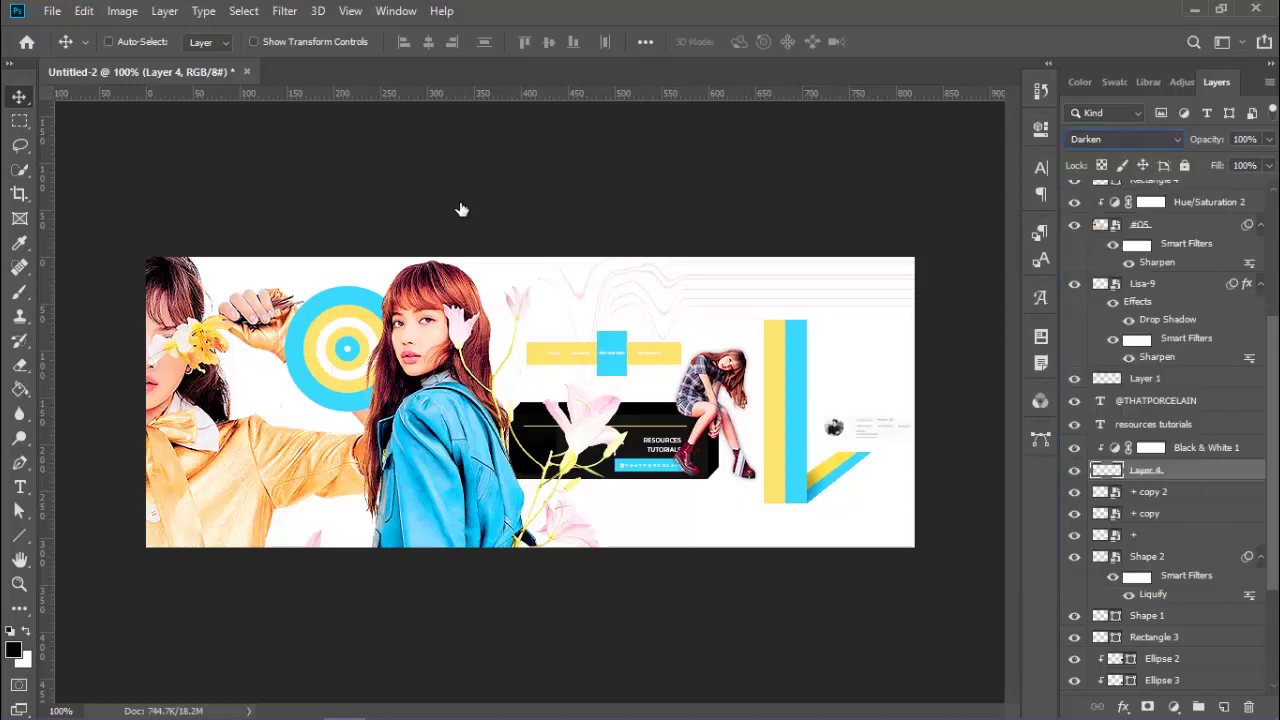
pyautogui.press('Down')
pyautogui.press('Down')
pyautogui.press('Down')
pyautogui.press('Return')
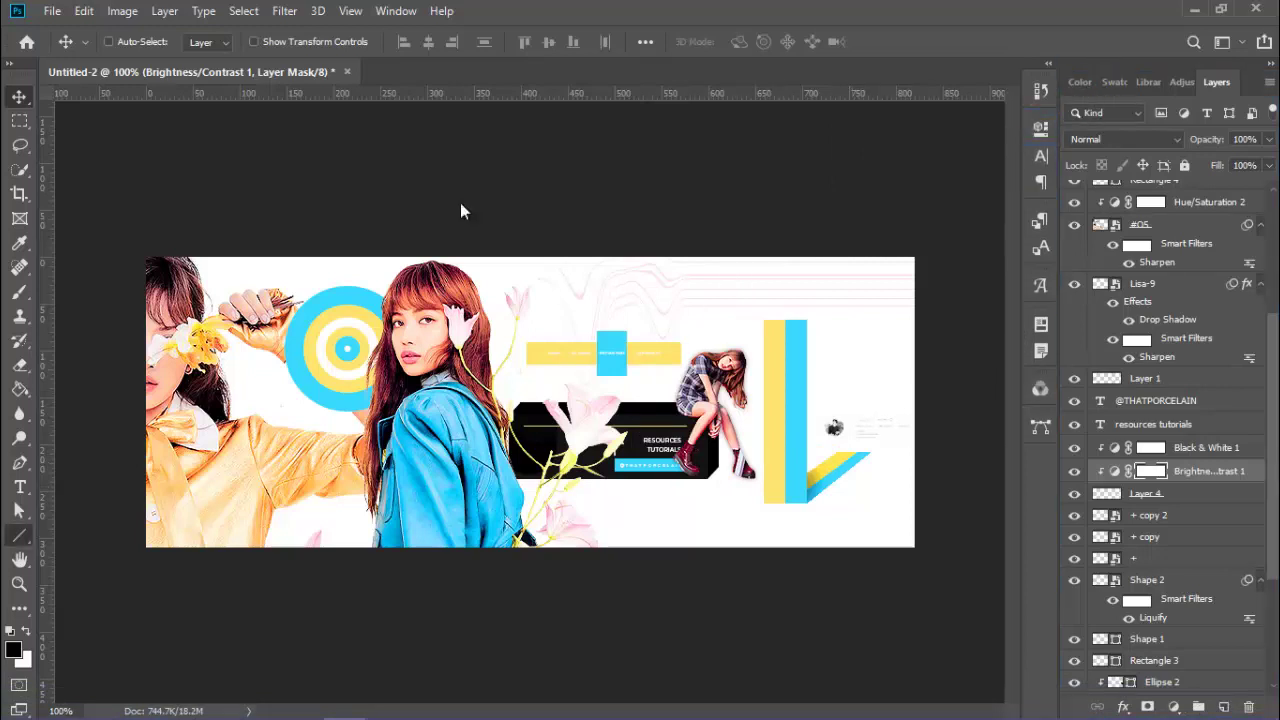
pyautogui.press('u')
pyautogui.press('p')
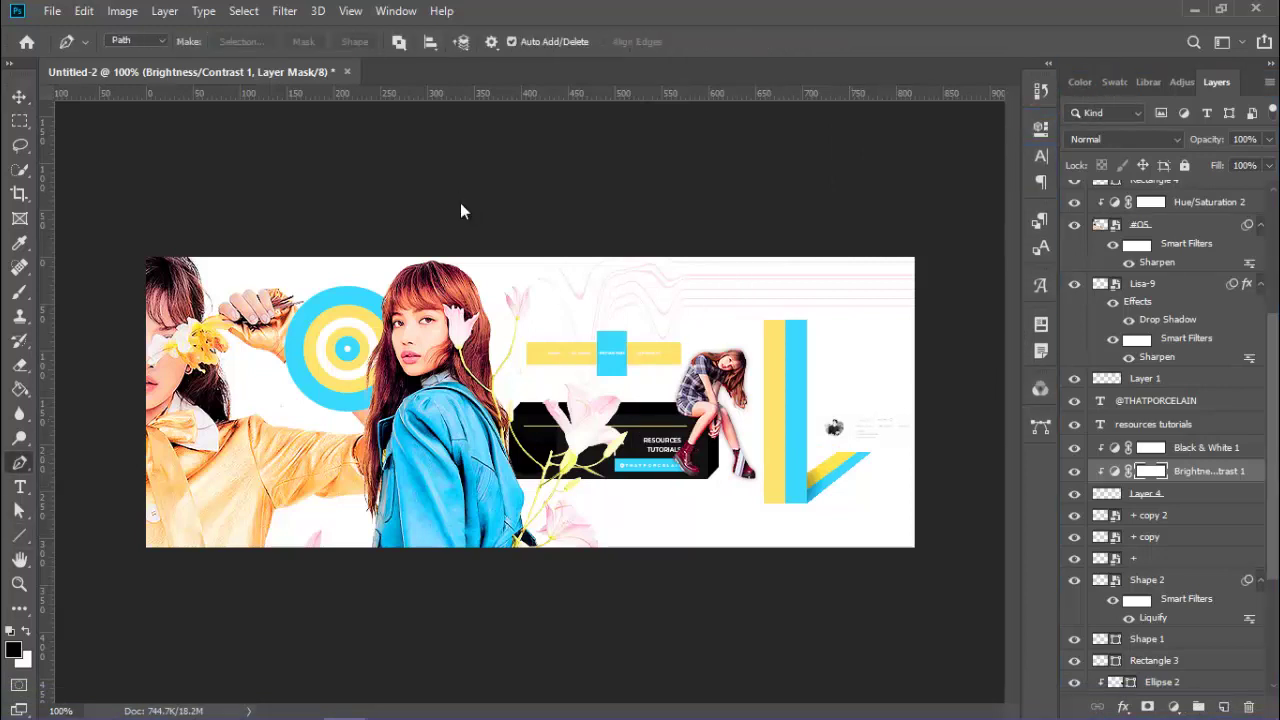
pyautogui.press('t')
pyautogui.click(460, 200)
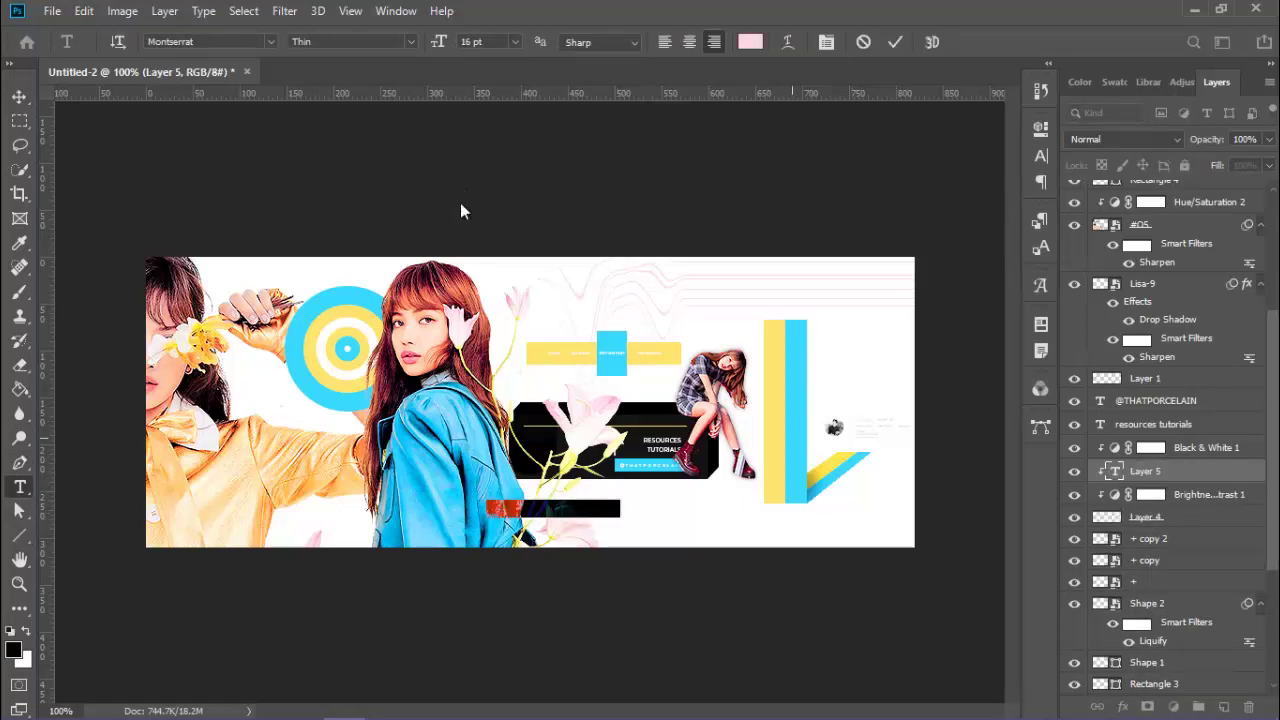
pyautogui.press('BackSpace')
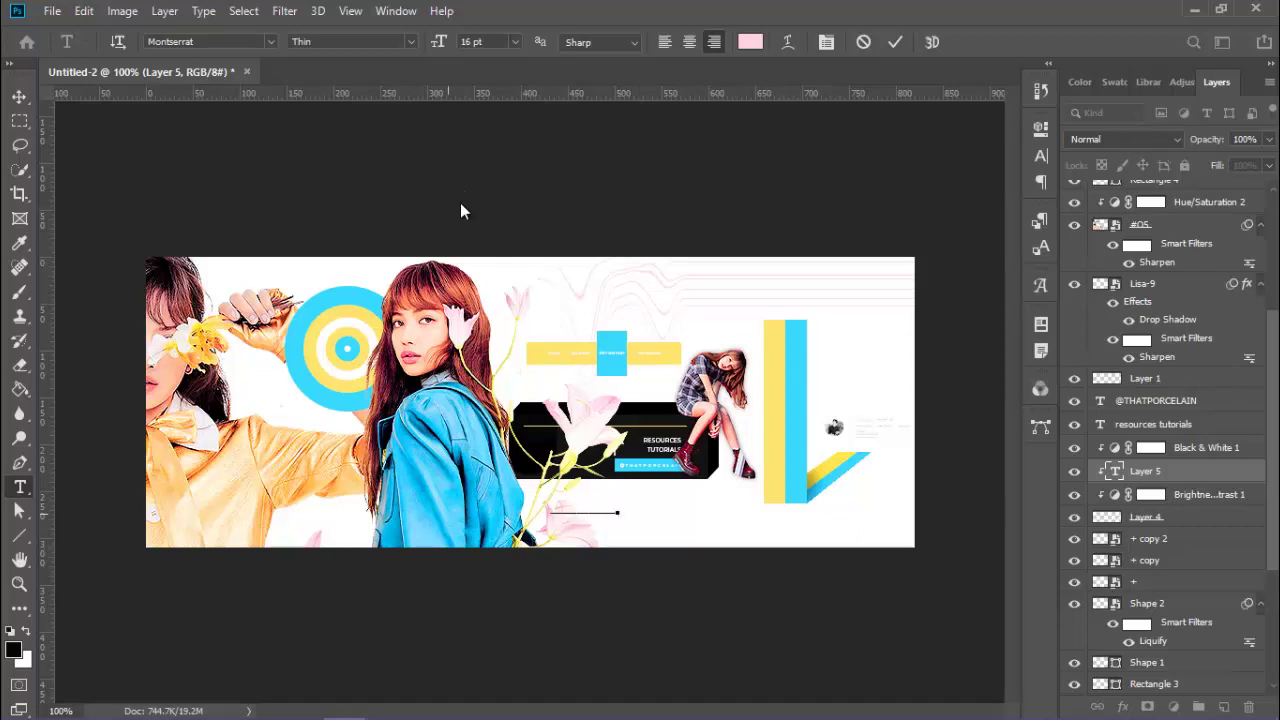
pyautogui.hotkey('ctrl', 'a')
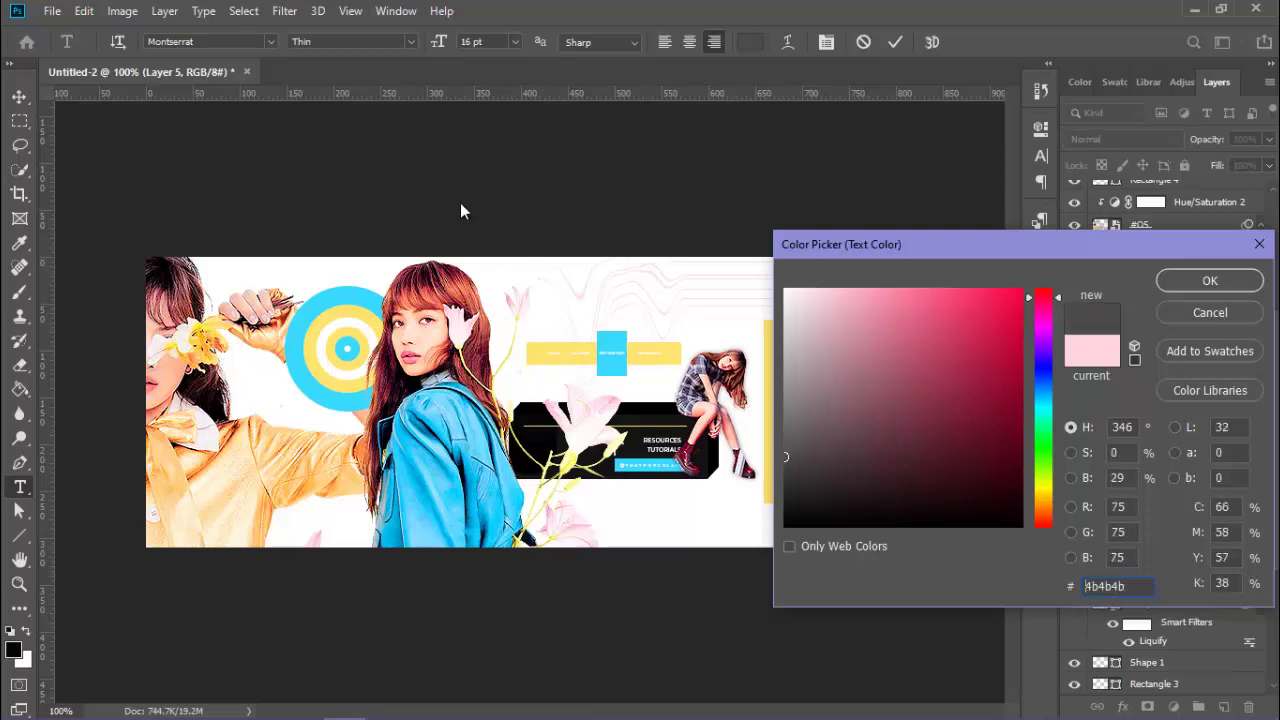
pyautogui.press('Return')
pyautogui.write('Regular')
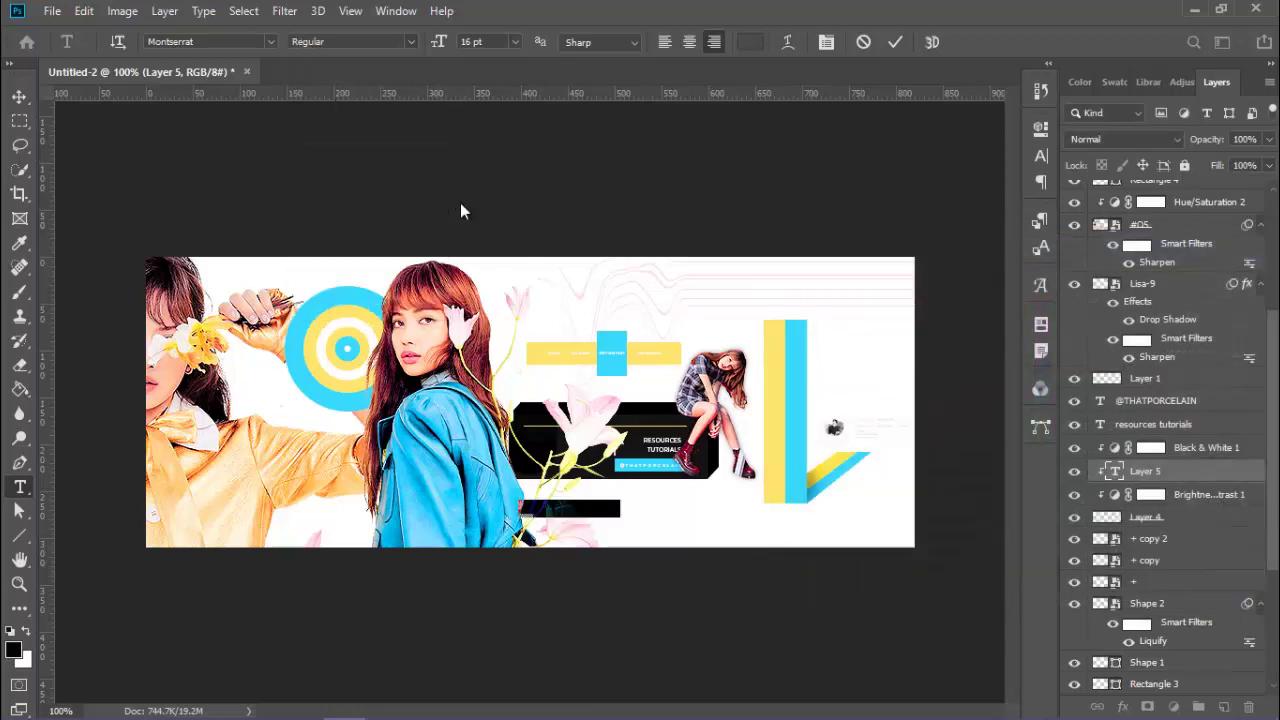
pyautogui.press('Tab')
pyautogui.write('7')
pyautogui.press('Return')
pyautogui.hotkey('ctrl', 'Return')
pyautogui.press('v')
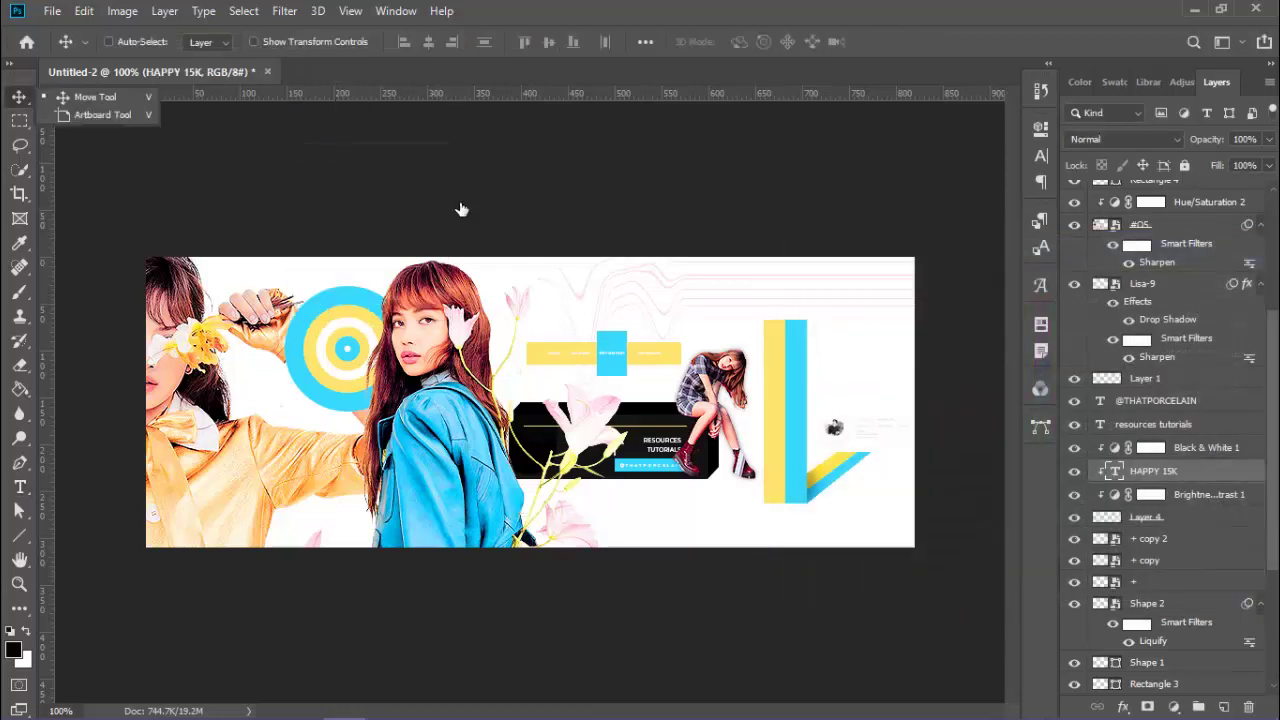
pyautogui.hotkey('ctrl', ']')
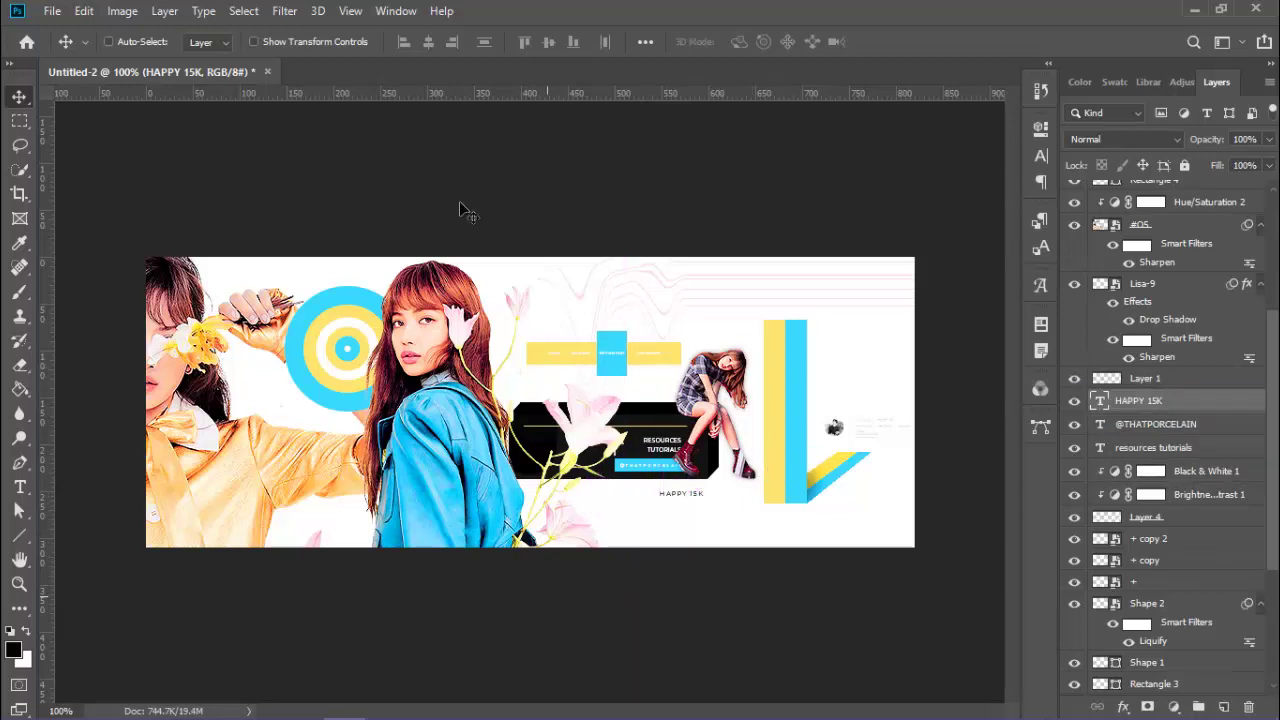
# Delete Layer 4 along with the Black & White and Brightness/Contrast adjustment layers.
pyautogui.hotkey('alt', '[')
pyautogui.hotkey('alt', '[')
pyautogui.hotkey('alt', '[')
pyautogui.press('Delete')
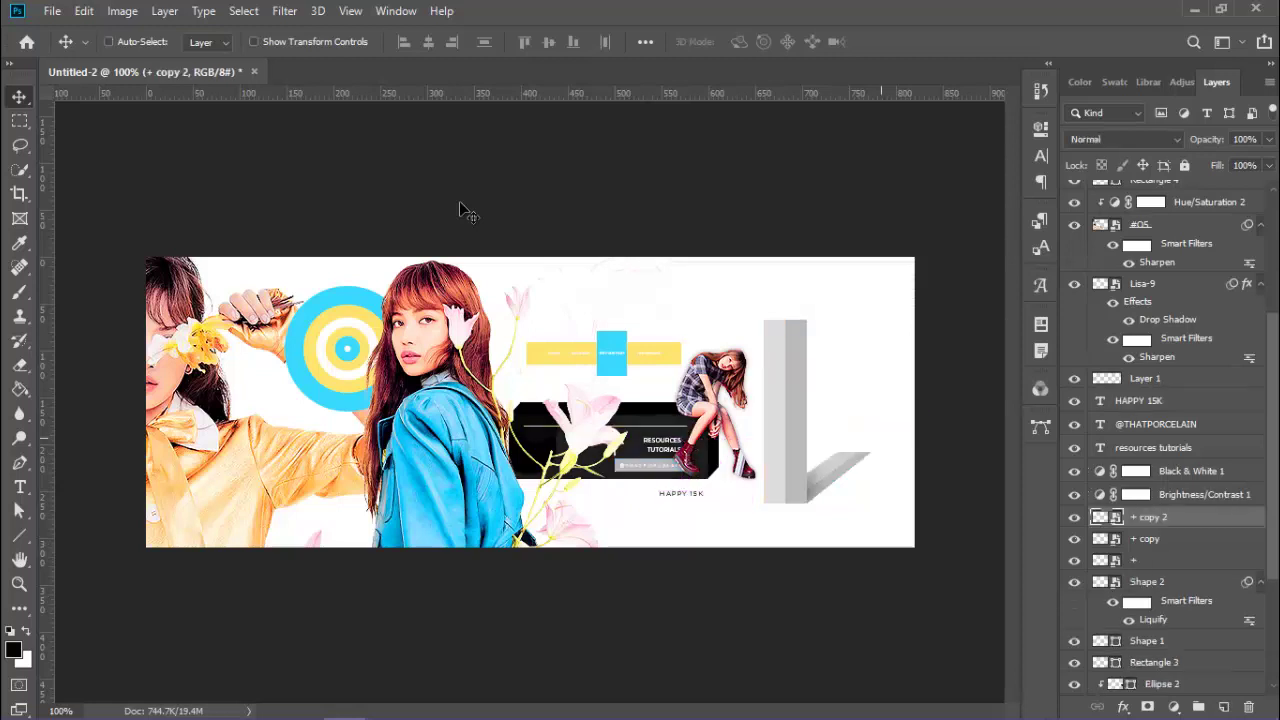
pyautogui.hotkey('alt', ']')
pyautogui.hotkey('alt', ']')
pyautogui.hotkey('shift', 'alt', '[')
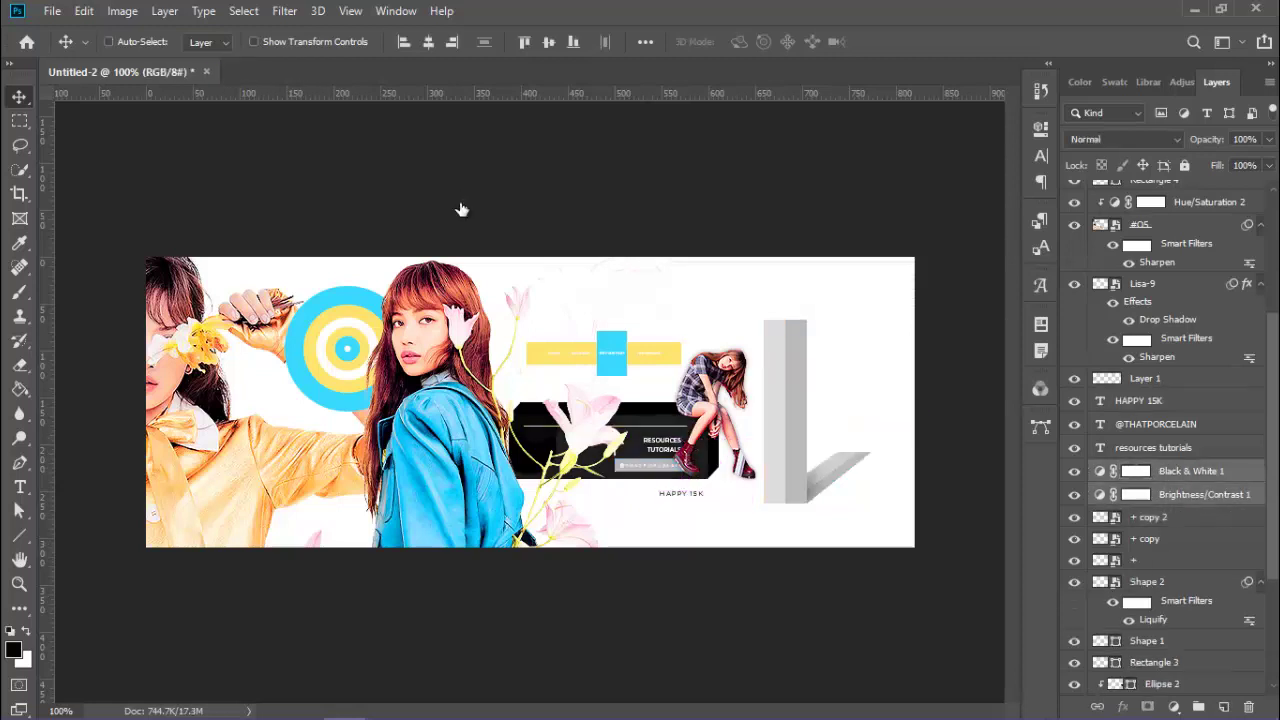
pyautogui.press('Delete')
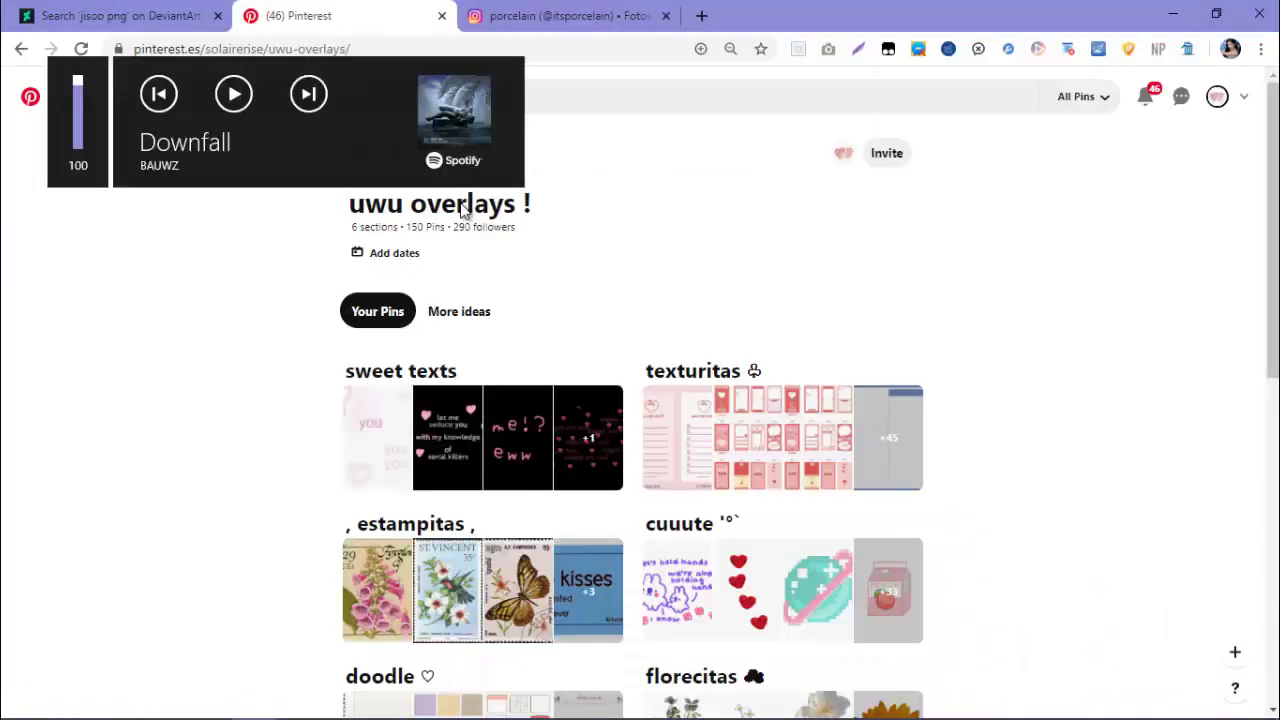
# Open and browse the doodle section of the Pinterest 'uwu overlays !' board.
pyautogui.scroll(-2, 463, 211)
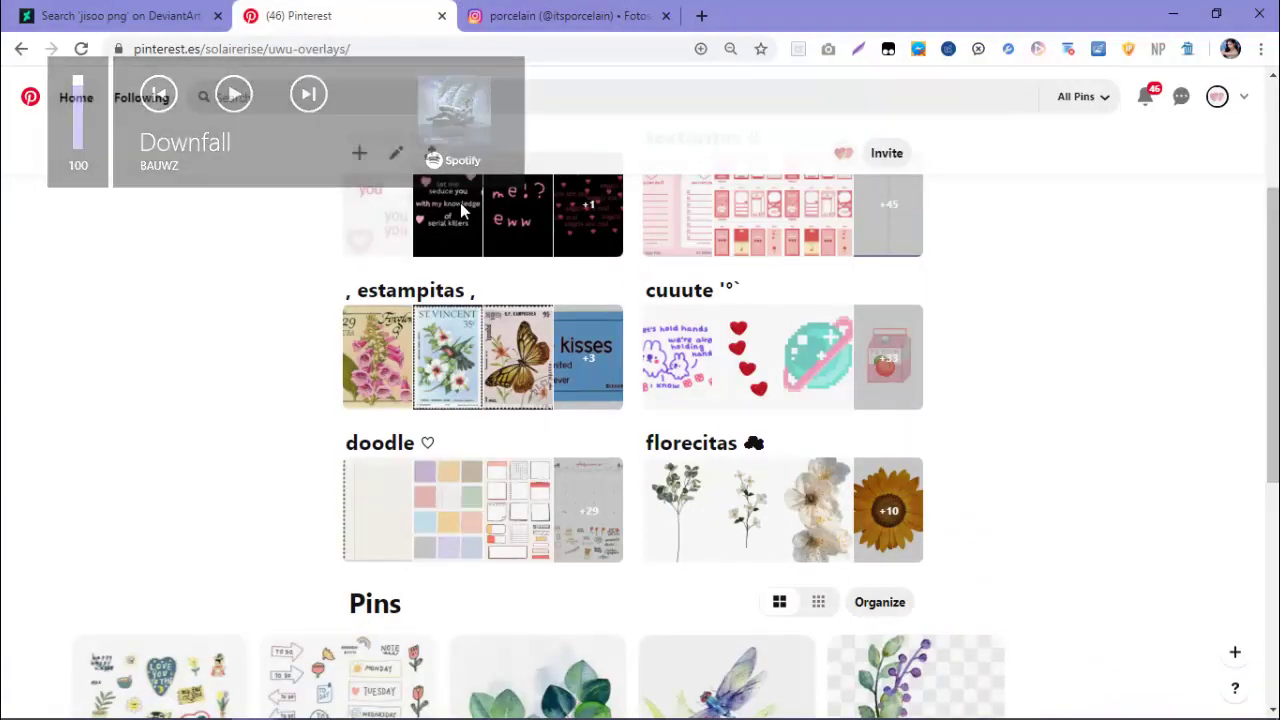
pyautogui.scroll(1, 463, 211)
pyautogui.press('Tab')
pyautogui.press('Return')
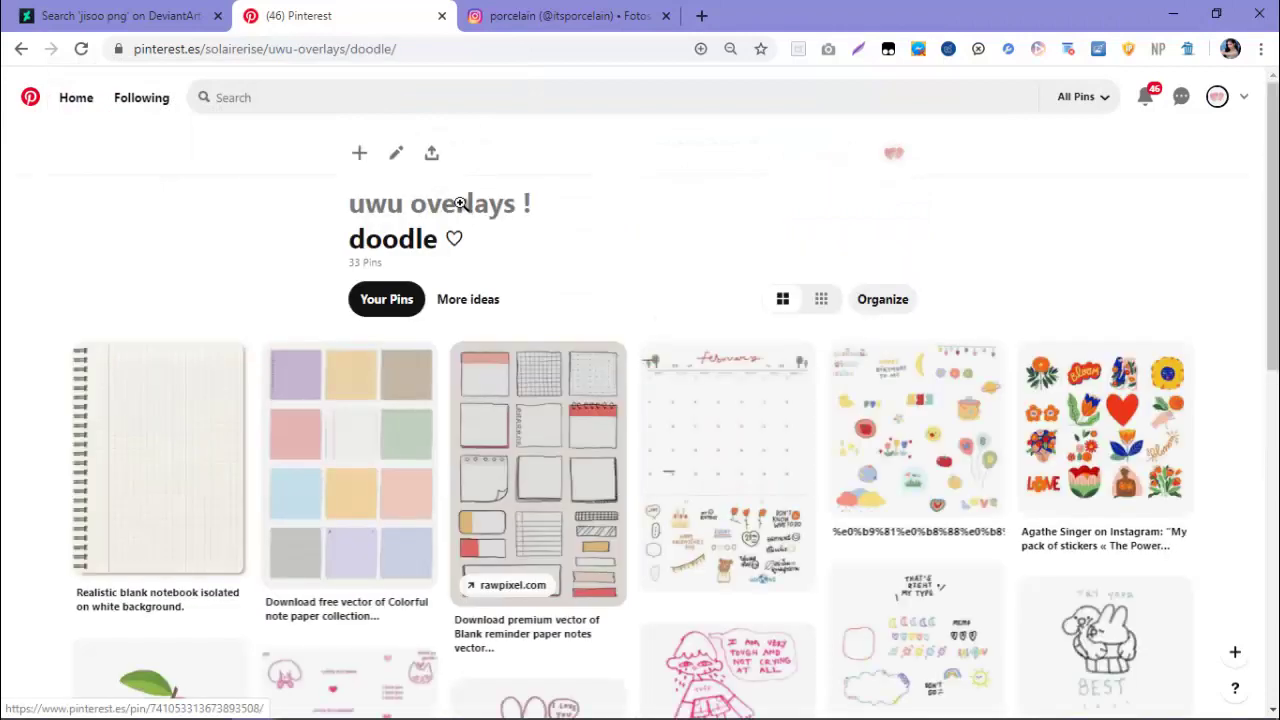
pyautogui.scroll(-5, 460, 210)
pyautogui.scroll(-3, 460, 210)
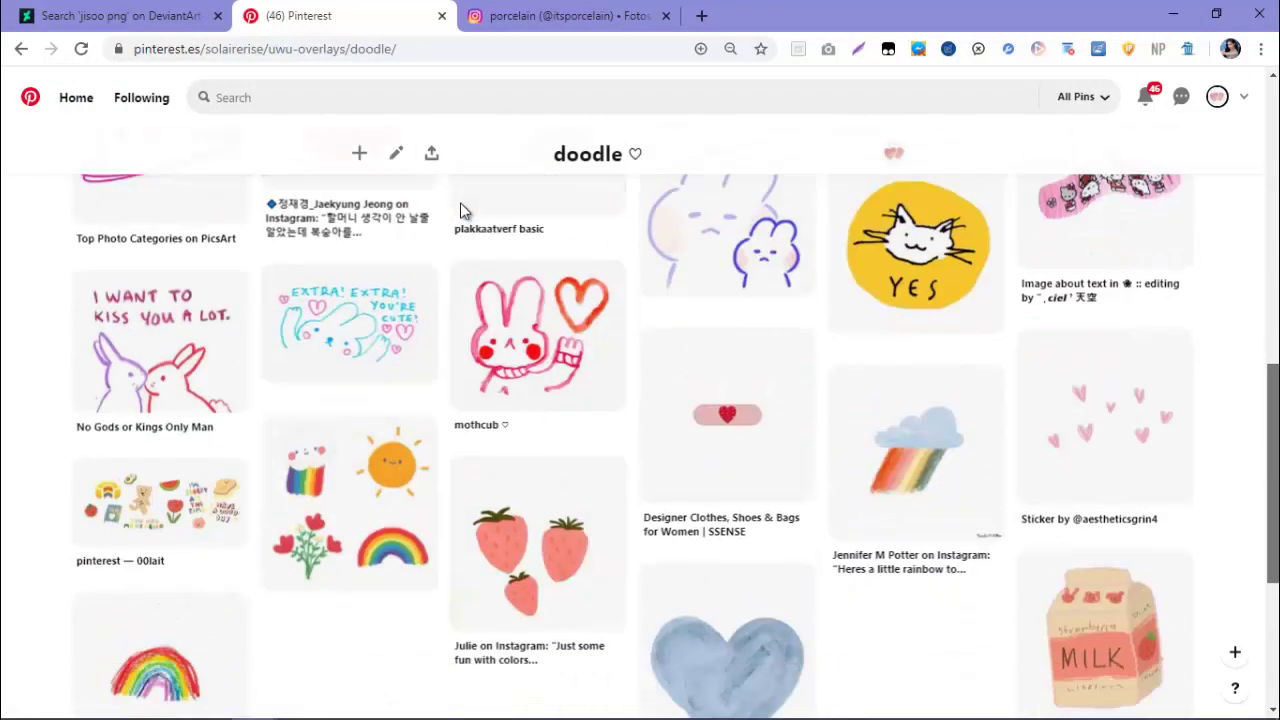
pyautogui.scroll(7, 460, 206)
# View the February calendar doodle pin and similar pins, then return to Photoshop.
pyautogui.hotkey('shift', 'Tab')
pyautogui.press('Return')
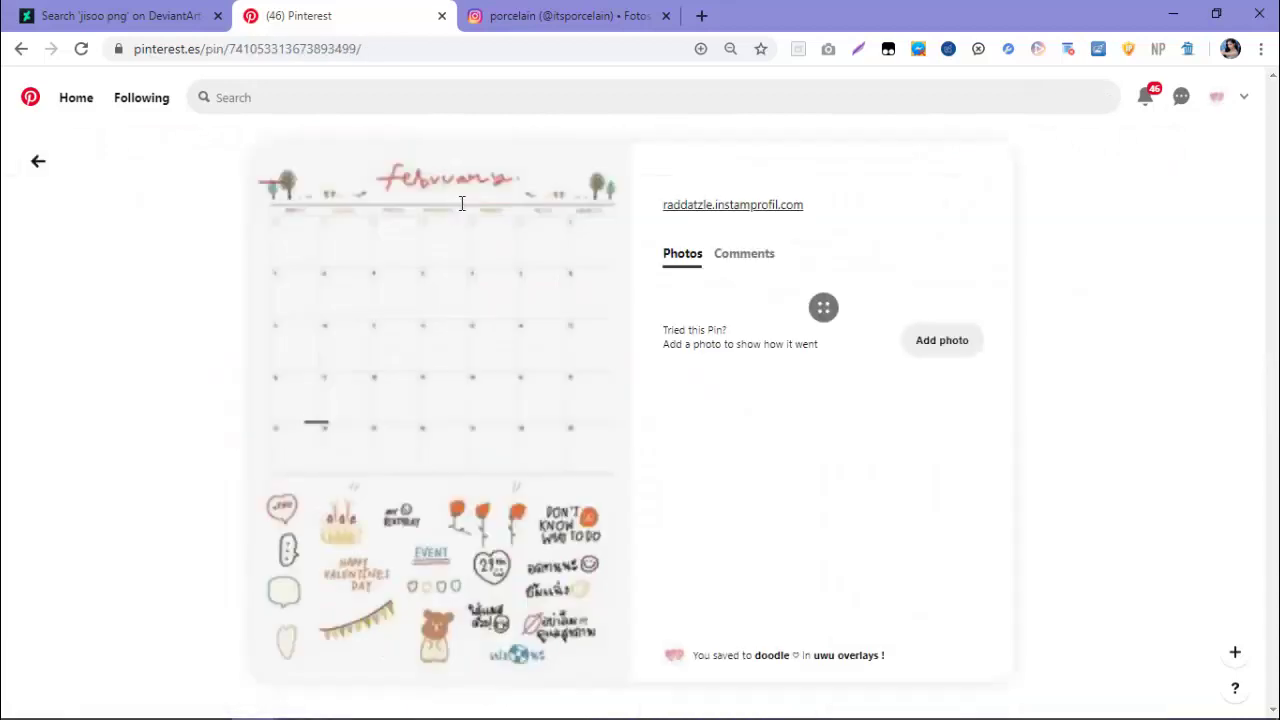
pyautogui.scroll(-5, 460, 210)
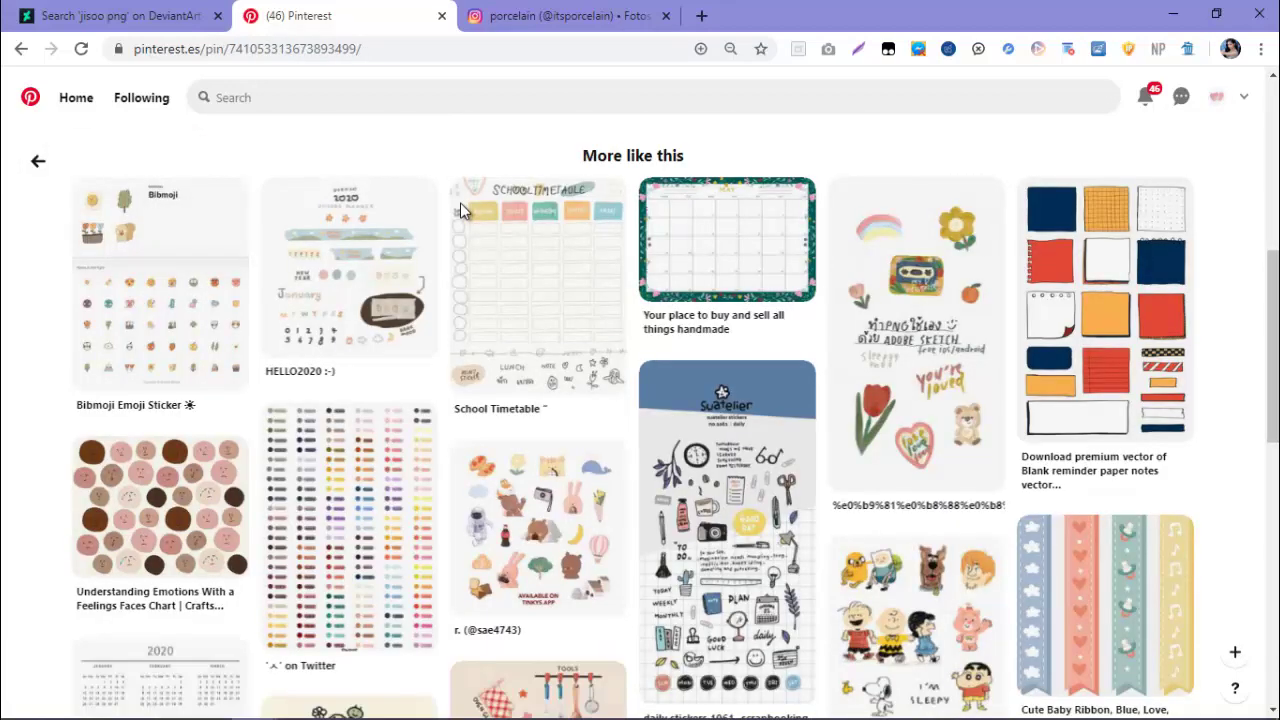
pyautogui.scroll(-5, 460, 210)
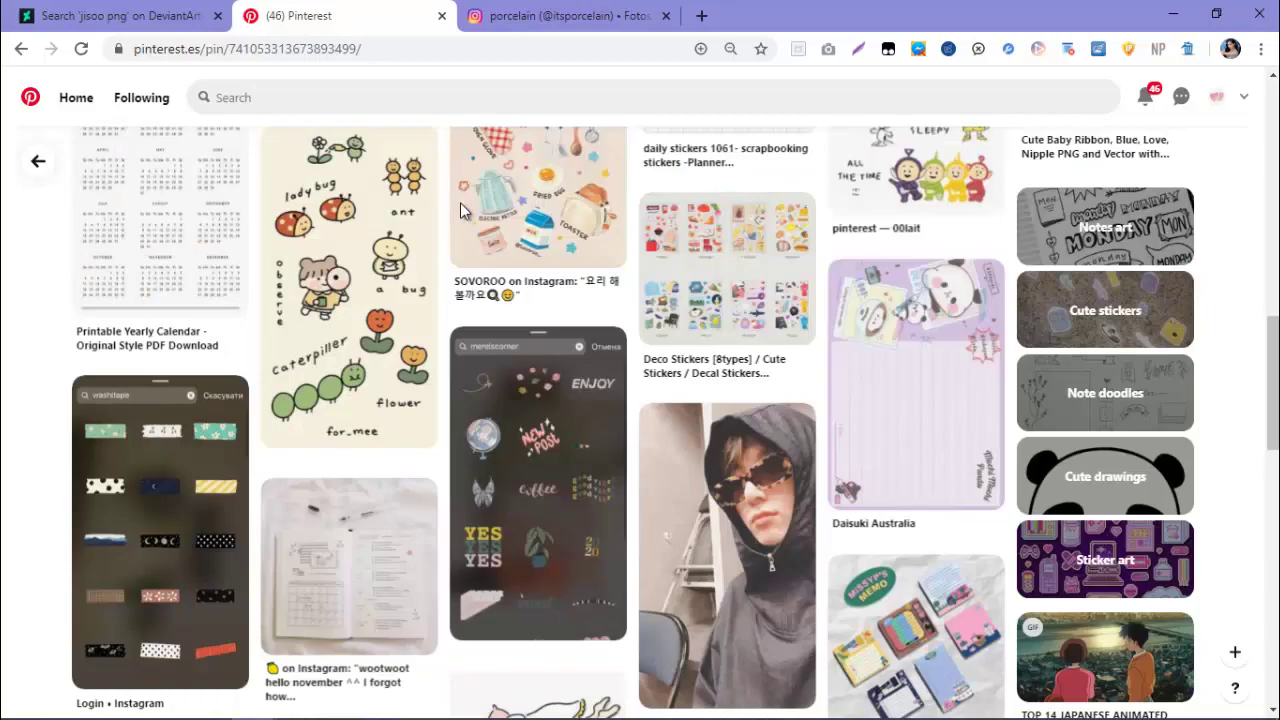
pyautogui.hotkey('alt', 'Tab')
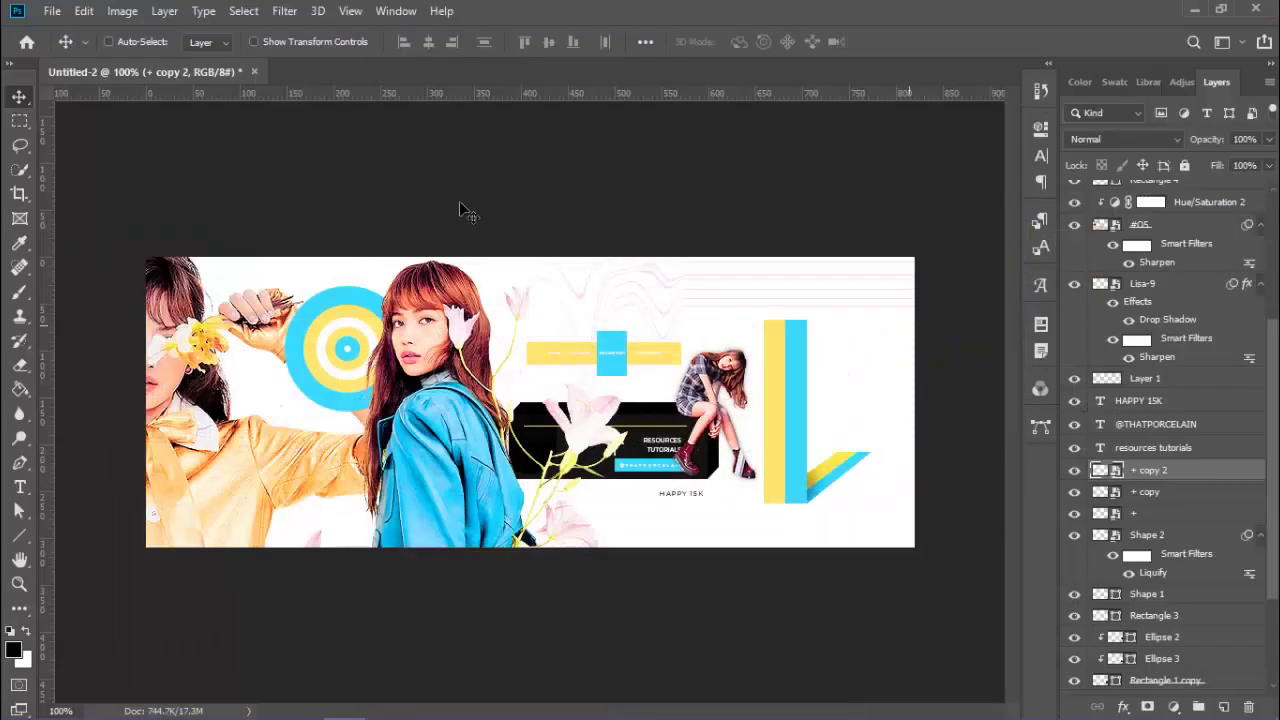
# Restyle POR CE LAIN to 15 pt Montserrat Thin and shift it right beside the yellow and blue bars.
pyautogui.press('XF86AudioRaiseVolume')
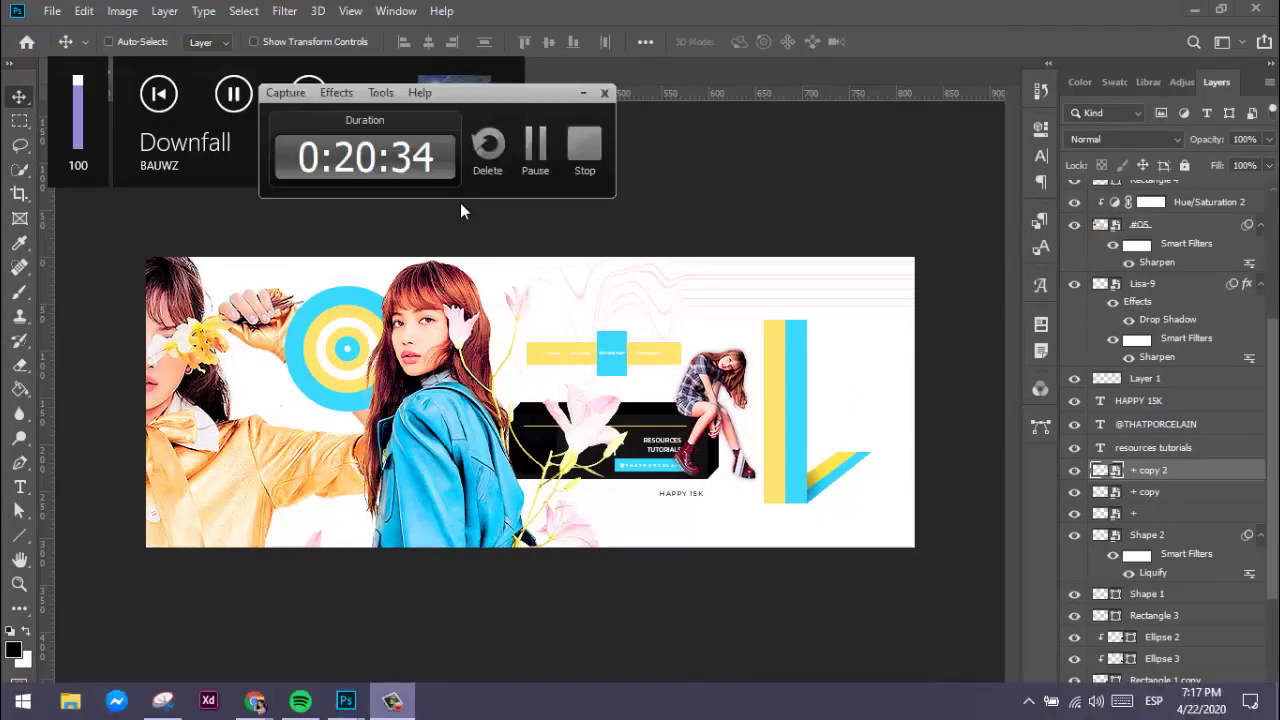
pyautogui.press('t')
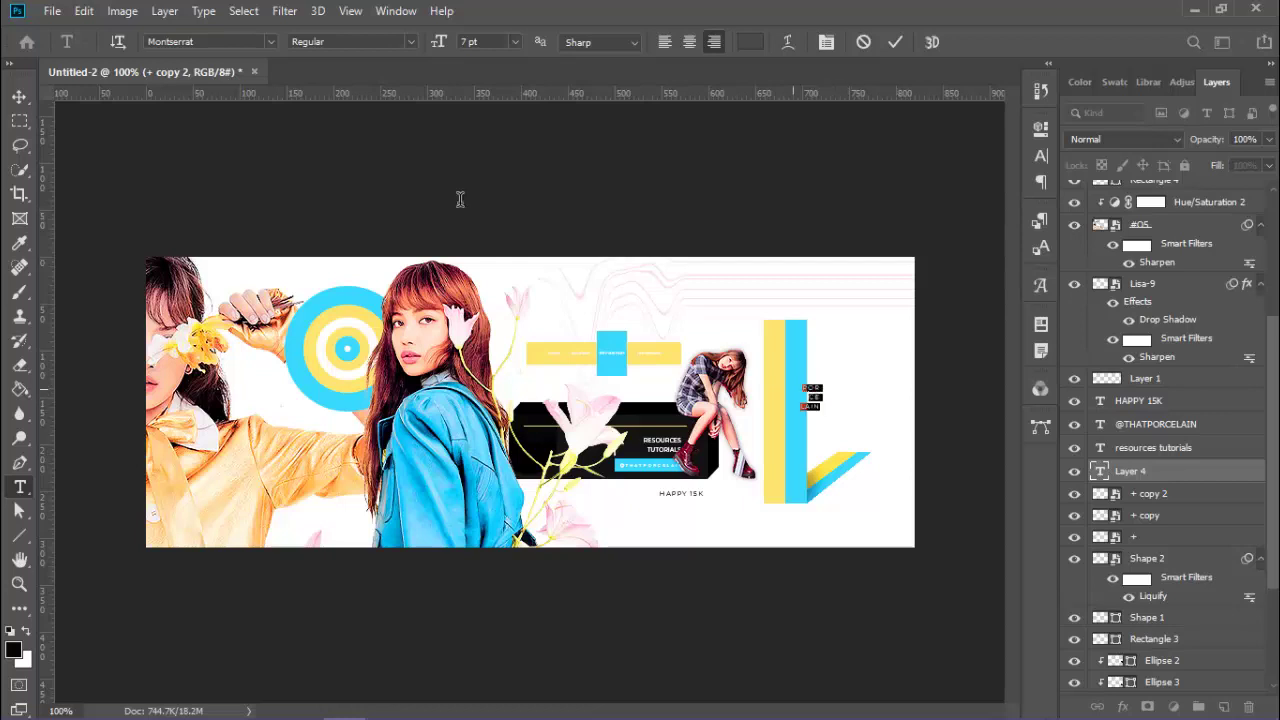
pyautogui.hotkey('ctrl', 't')
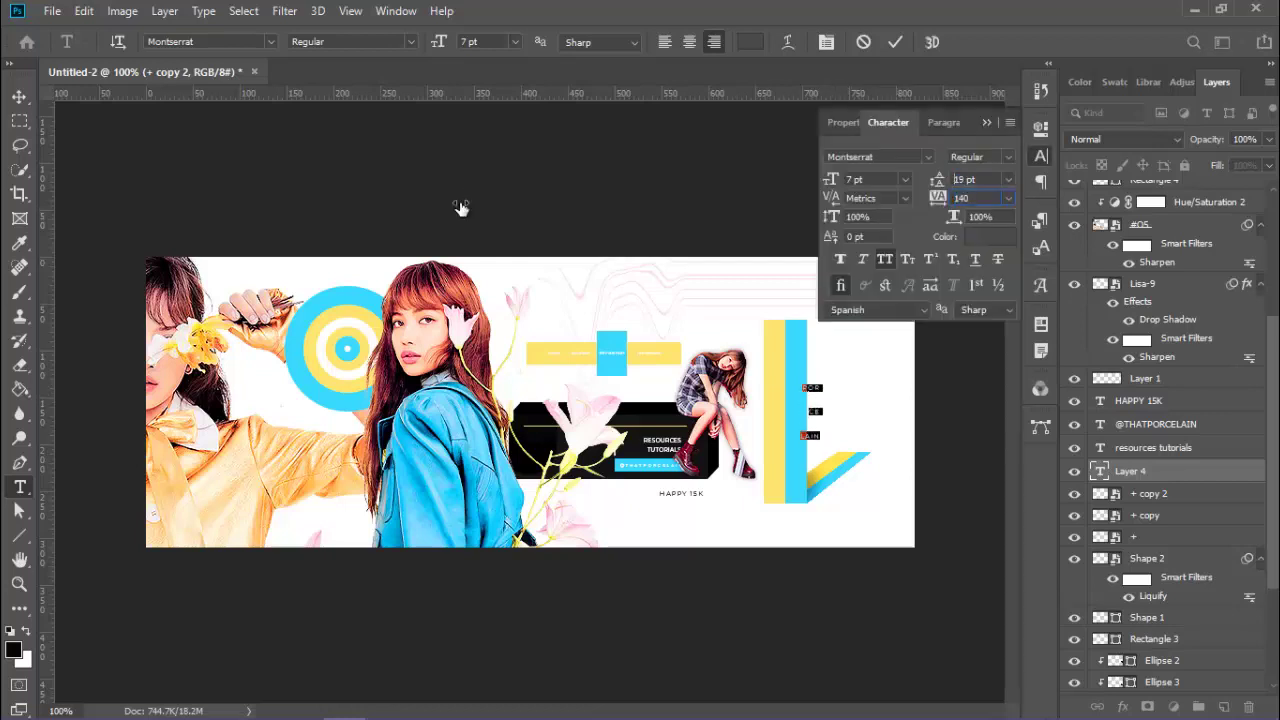
pyautogui.hotkey('ctrl', 'shift', '.')
pyautogui.hotkey('ctrl', 'shift', '.')
pyautogui.hotkey('ctrl', 'shift', '.')
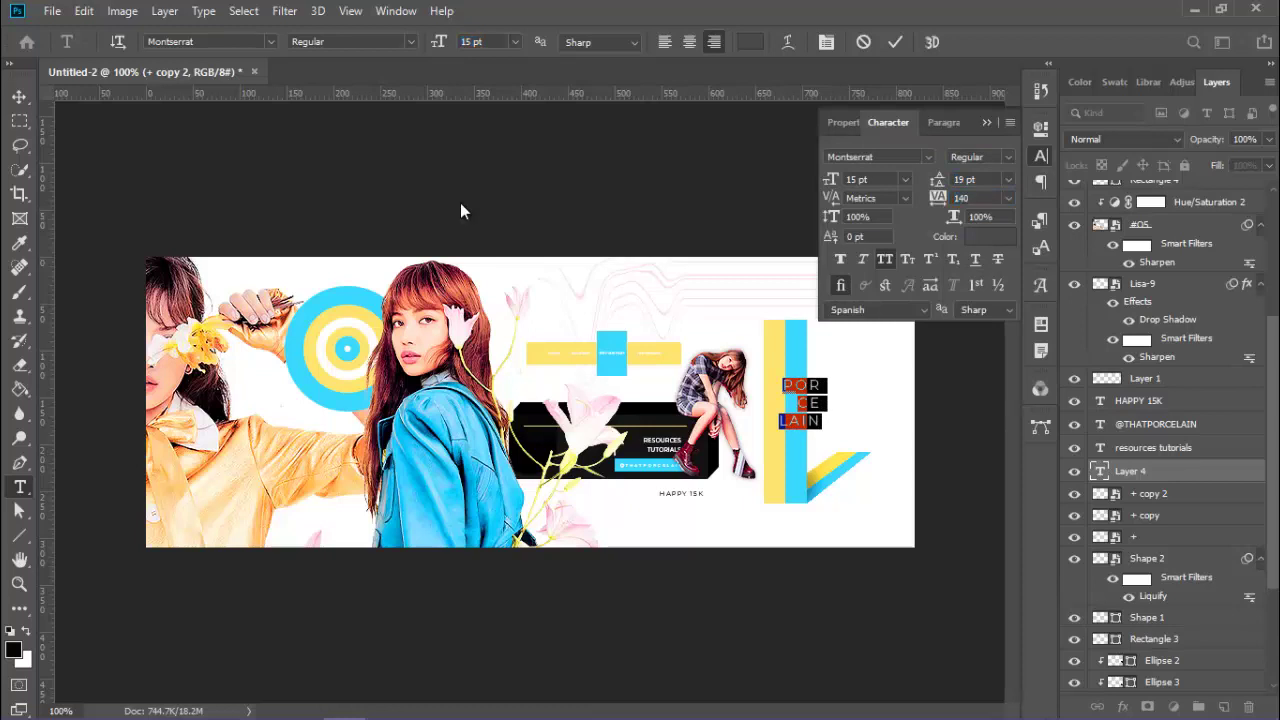
pyautogui.write('Thin')
pyautogui.press('Return')
pyautogui.hotkey('ctrl', 'Return')
pyautogui.press('v')
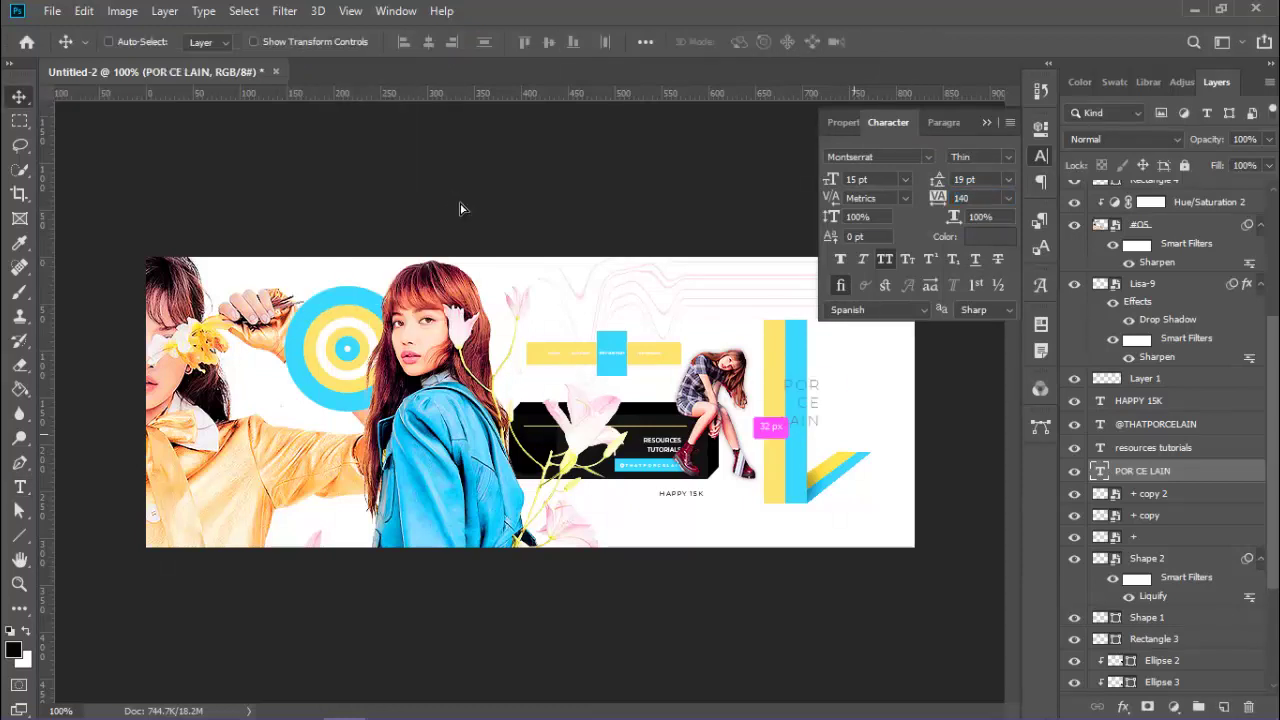
pyautogui.hotkey('shift', 'Right')
pyautogui.hotkey('shift', 'Right')
pyautogui.hotkey('shift', 'Right')
pyautogui.hotkey('shift', 'Right')
pyautogui.hotkey('shift', 'Right')
pyautogui.hotkey('shift', 'Right')
pyautogui.press('Left')
pyautogui.press('Left')
pyautogui.press('Left')
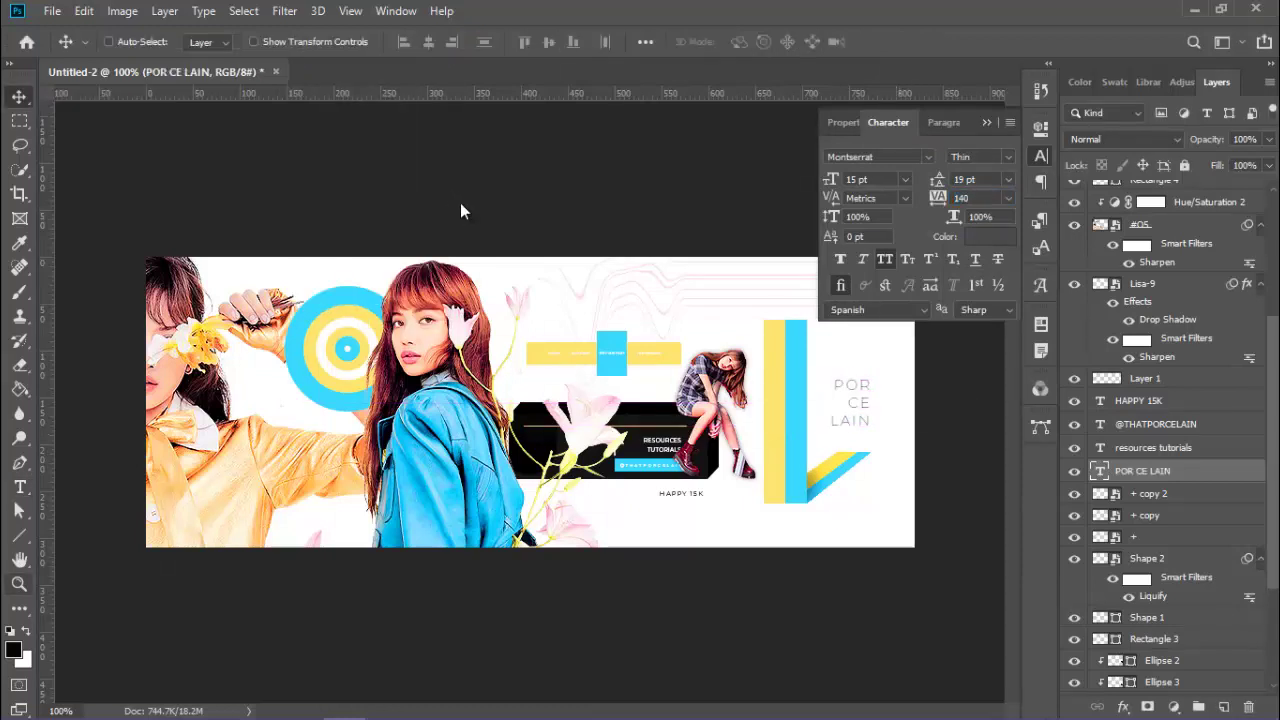
# Draw a thin vertical line beside the POR CE LAIN text.
pyautogui.press('u')
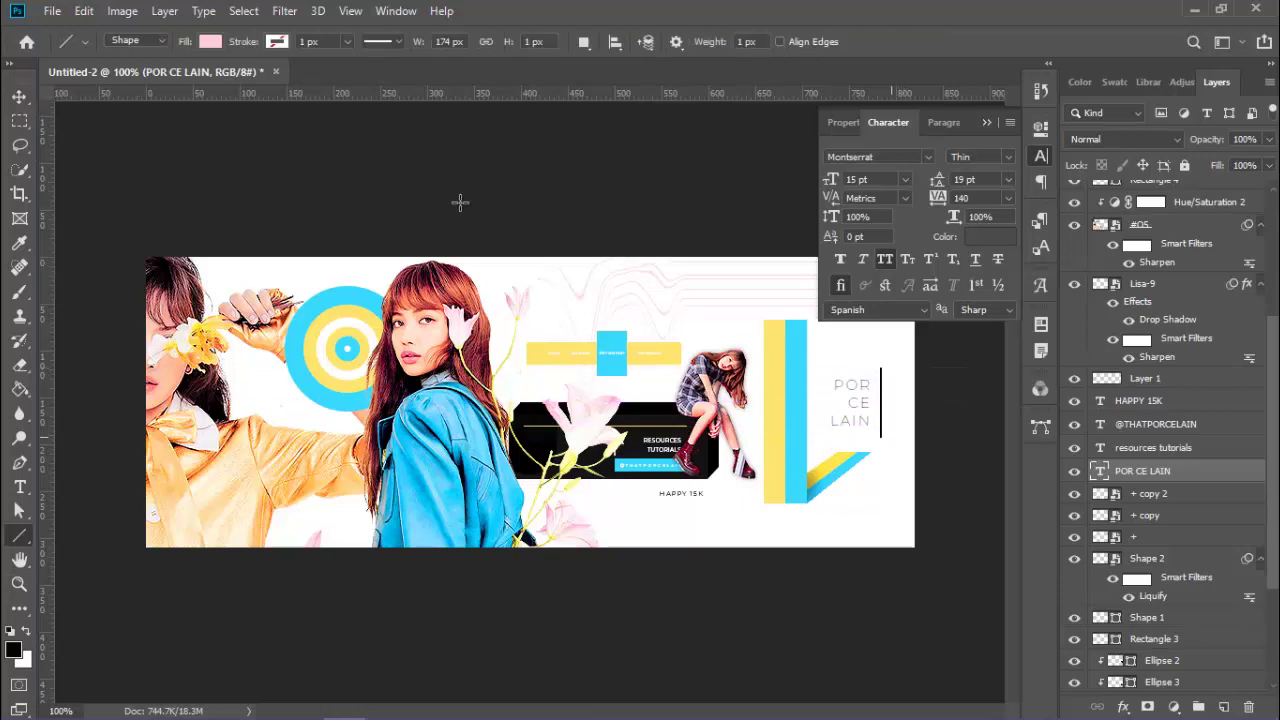
pyautogui.click(460, 202)
pyautogui.press('v')
pyautogui.click(461, 207)
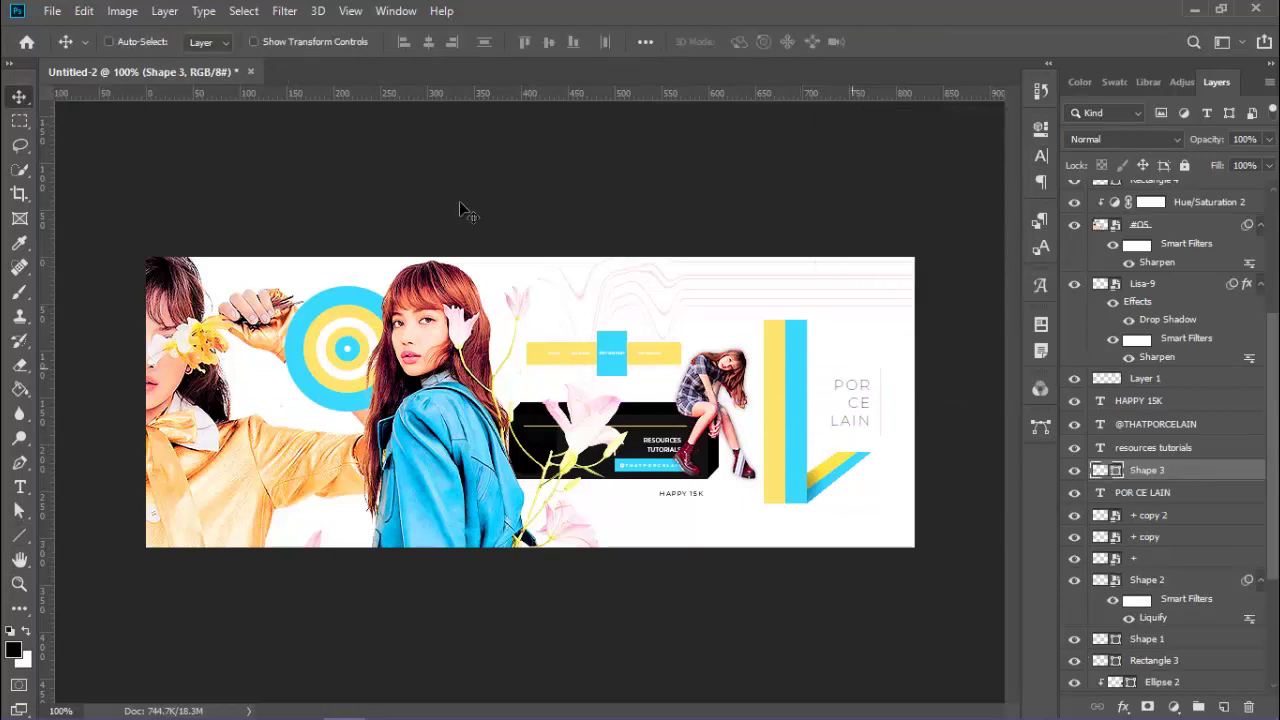
pyautogui.hotkey('alt', '.')
# Draw a tall narrow black rectangle below the target circle on a new layer.
pyautogui.press('u')
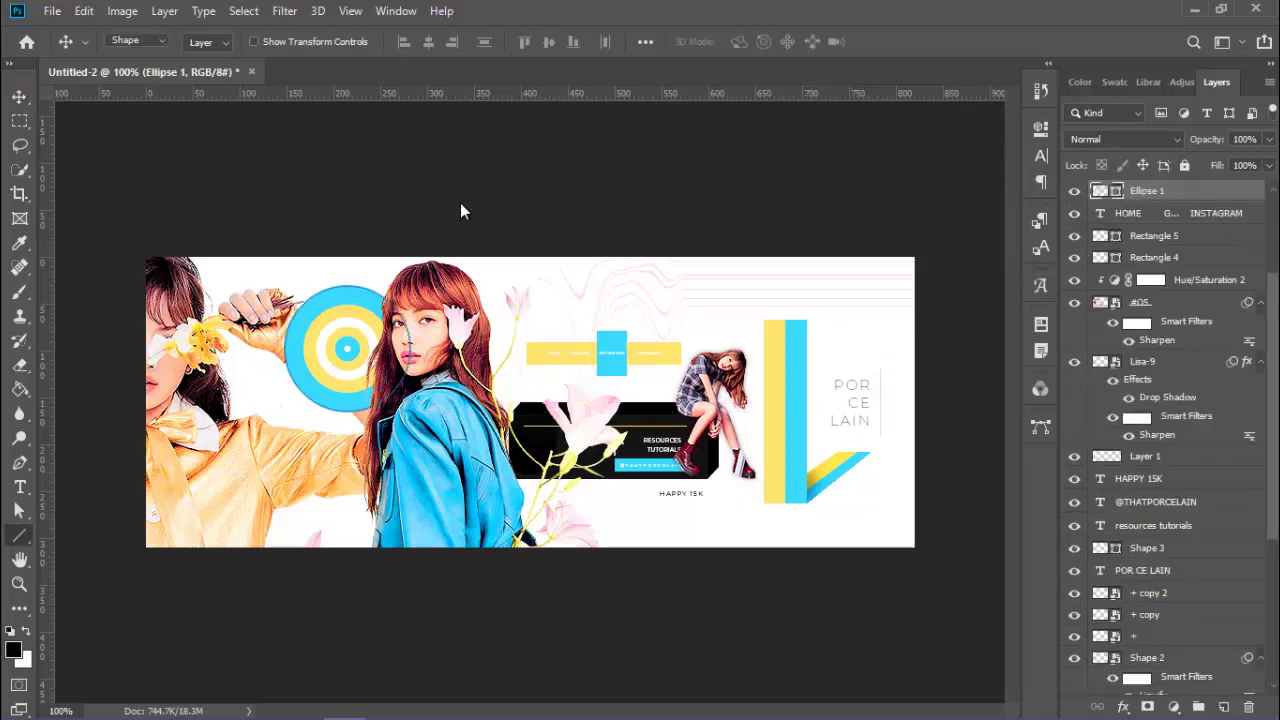
pyautogui.press('u')
pyautogui.hotkey('ctrl', 'shift', 'n')
pyautogui.press('Return')
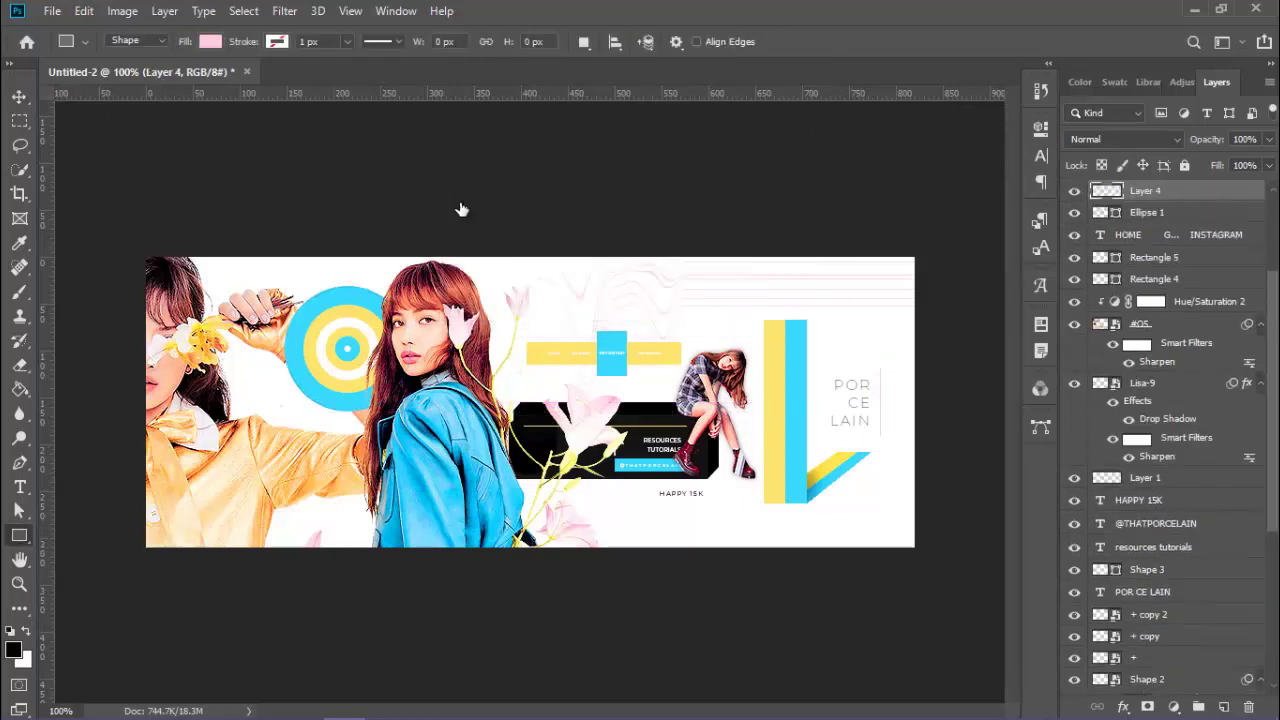
pyautogui.hotkey('alt', '[')
pyautogui.hotkey('alt', '[')
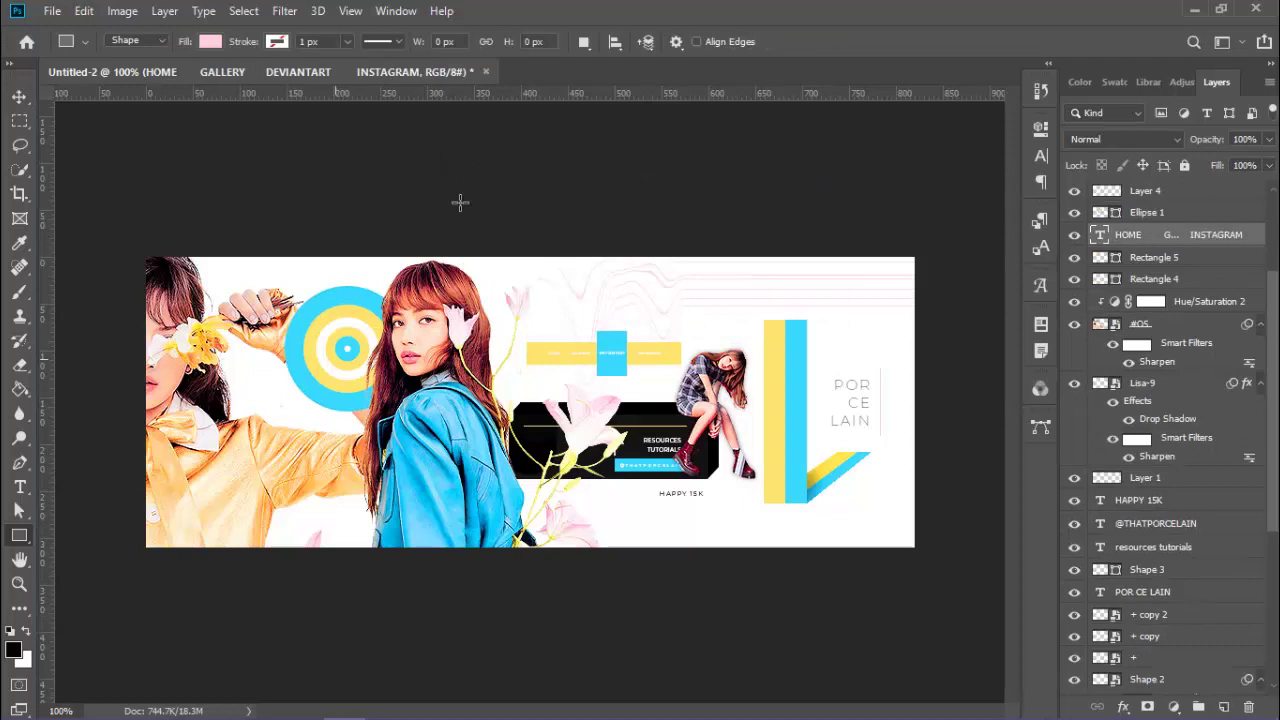
pyautogui.moveTo(334, 340); pyautogui.dragTo(358, 520)
pyautogui.click(210, 41)
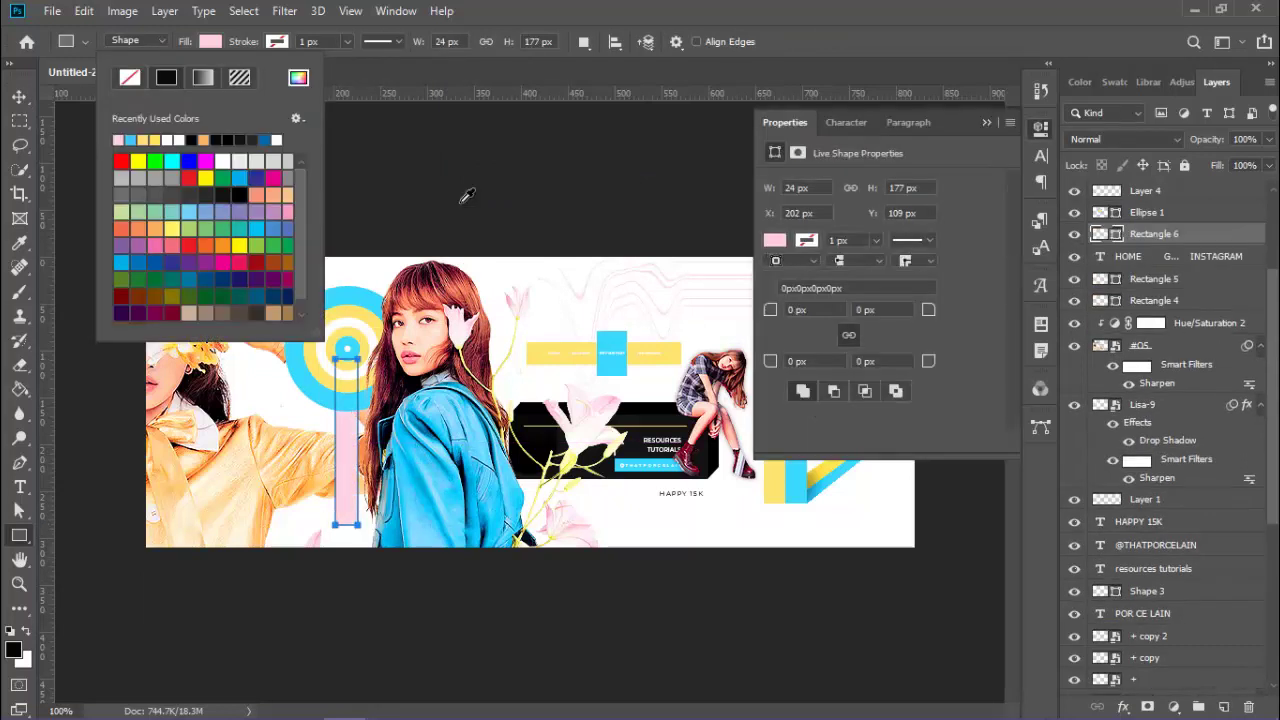
pyautogui.click(465, 198)
pyautogui.press('Return')
pyautogui.press('v')
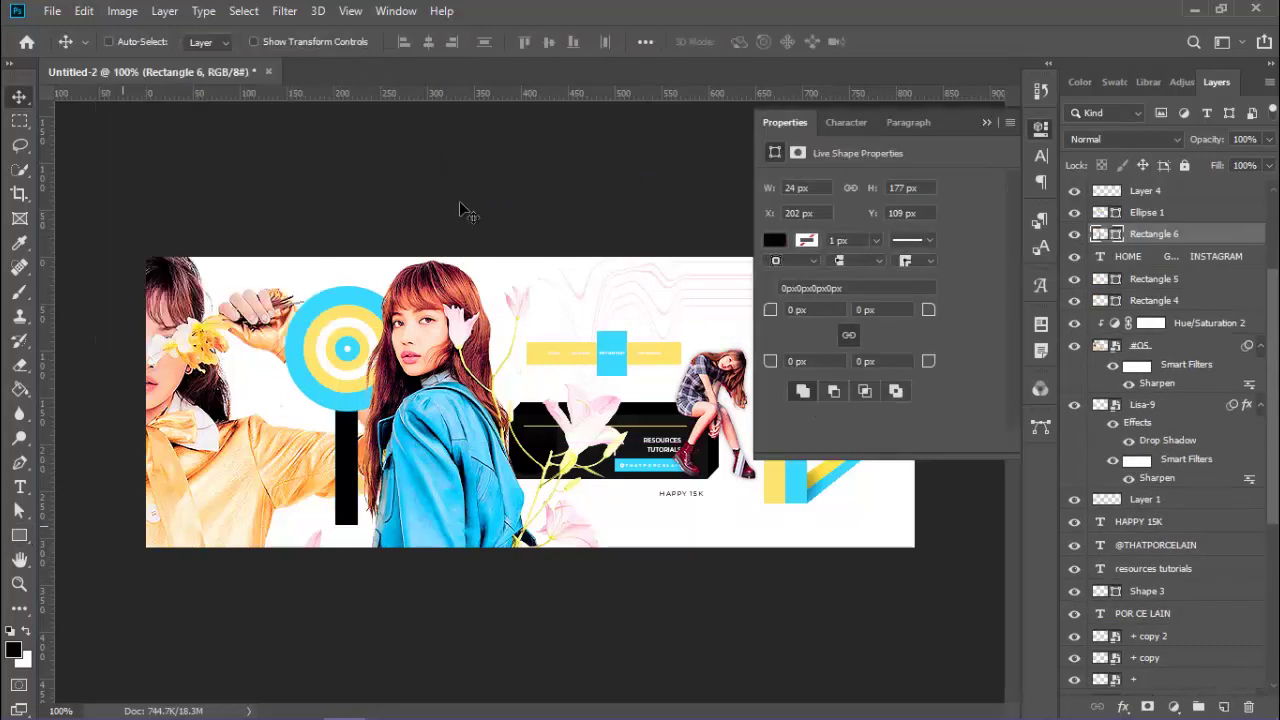
# Draw a pink rectangle on a new layer left of the black bar.
pyautogui.hotkey('ctrl', 'shift', 'n')
pyautogui.press('Return')
pyautogui.press('u')
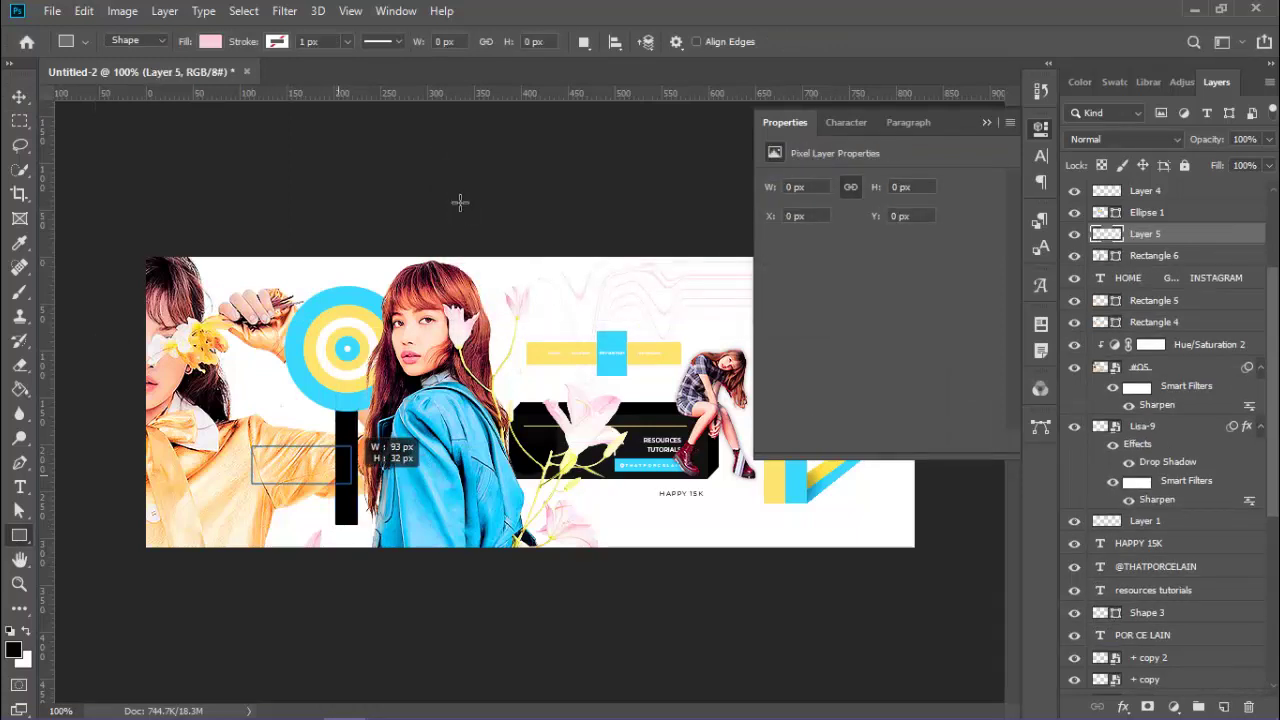
pyautogui.moveTo(252, 446); pyautogui.dragTo(352, 496)
pyautogui.press('v')
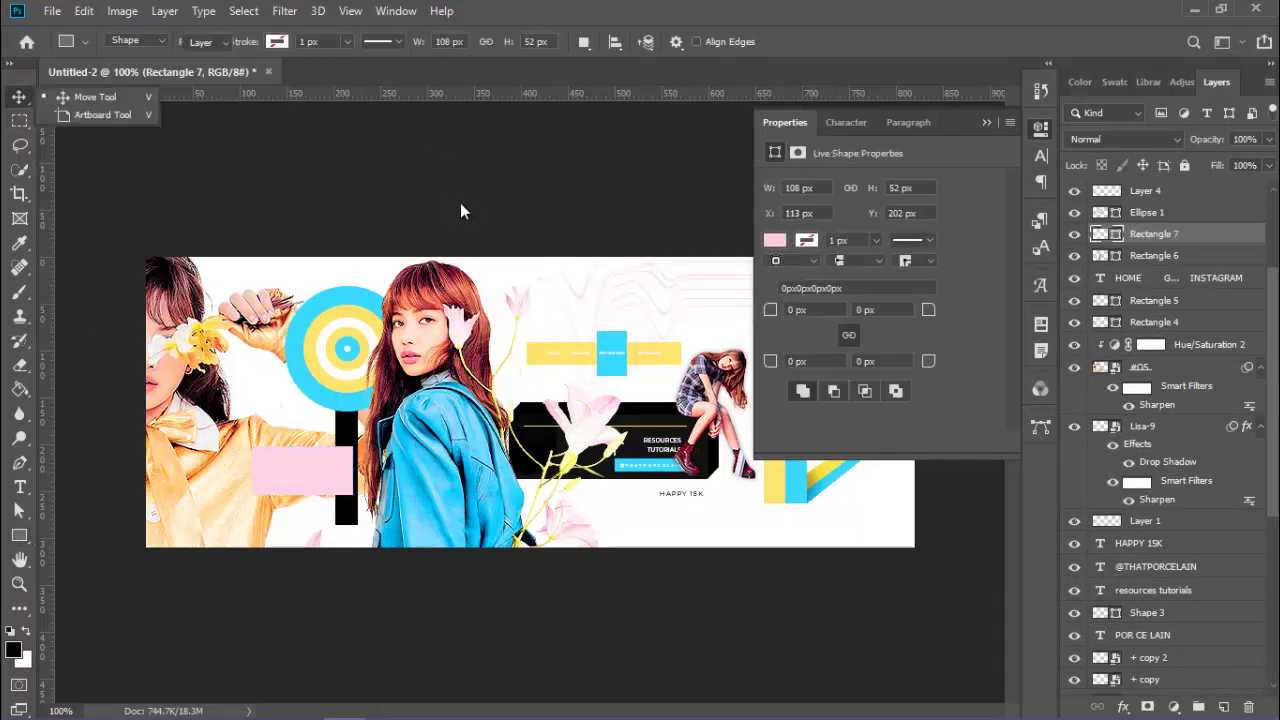
# Place the #02 photo as an embedded image, shrunk and positioned over the pink box.
pyautogui.hotkey('alt', 'f')
pyautogui.press('Down')
pyautogui.press('Return')
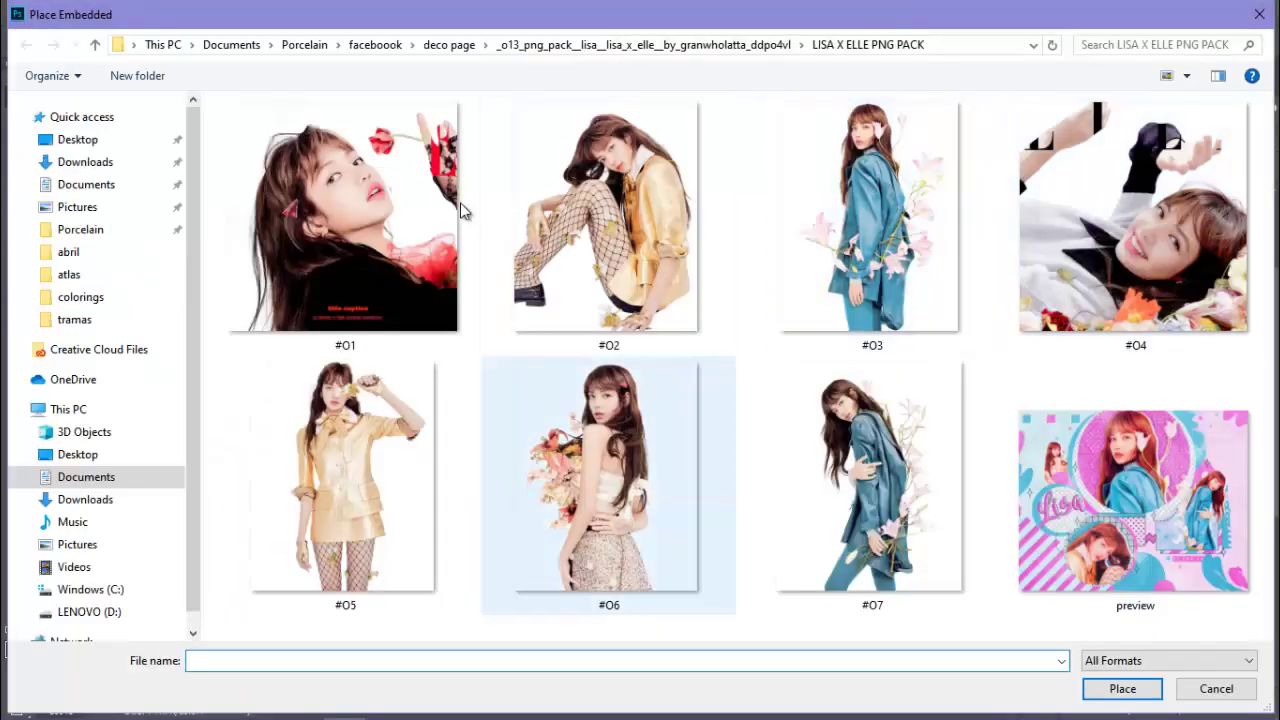
pyautogui.press('Left')
pyautogui.press('Return')
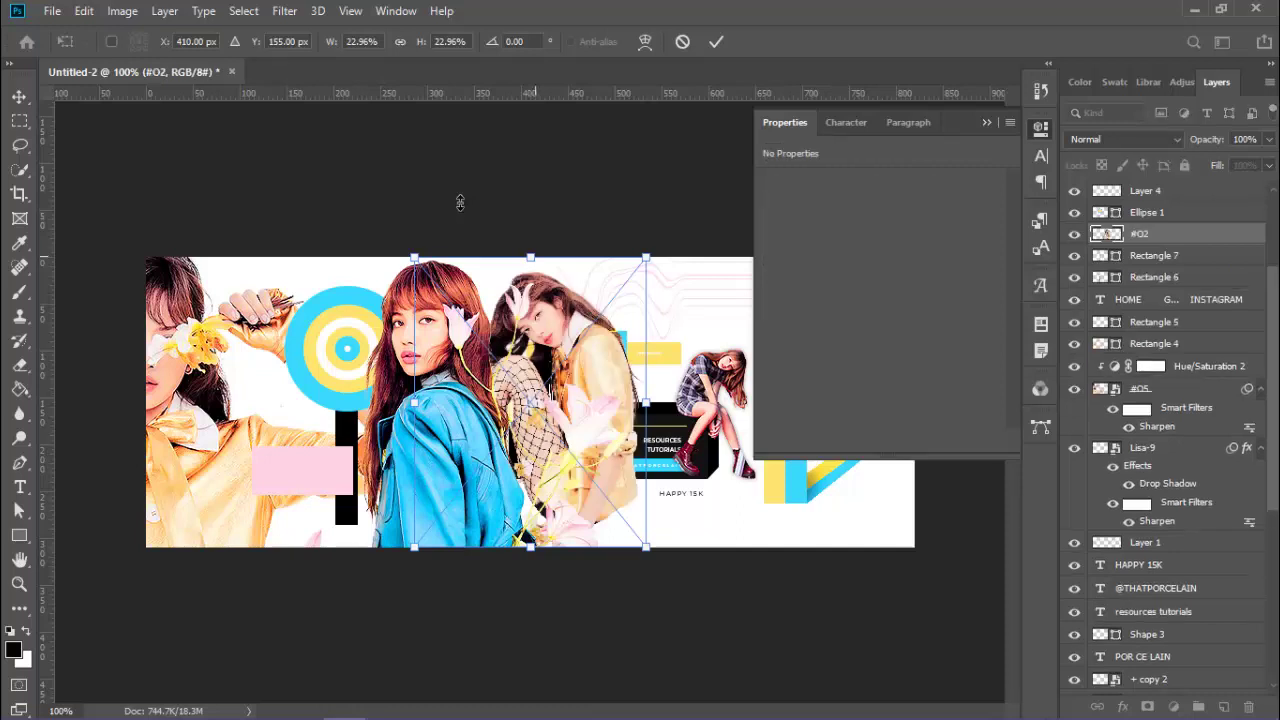
pyautogui.moveTo(414, 258)
pyautogui.mouseDown()
pyautogui.moveTo(520, 400)
pyautogui.moveTo(310, 410)
pyautogui.mouseUp()
pyautogui.press('Down')
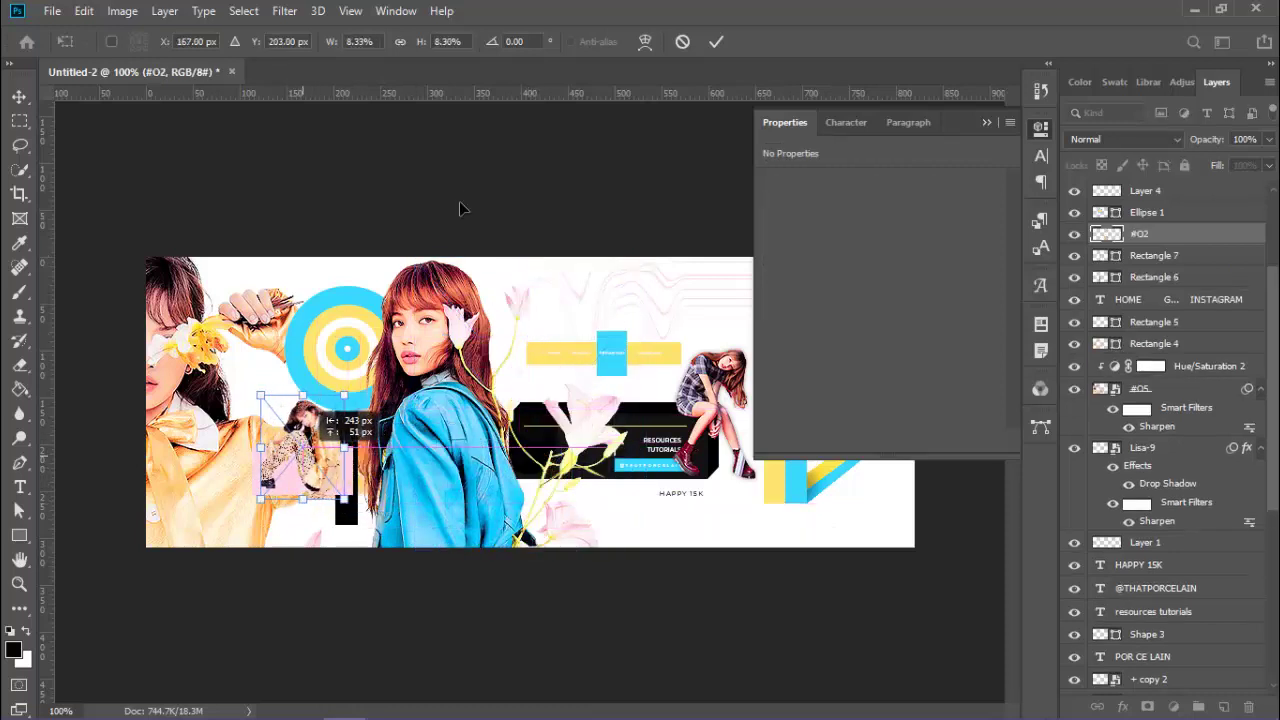
pyautogui.press('Down')
pyautogui.press('Return')
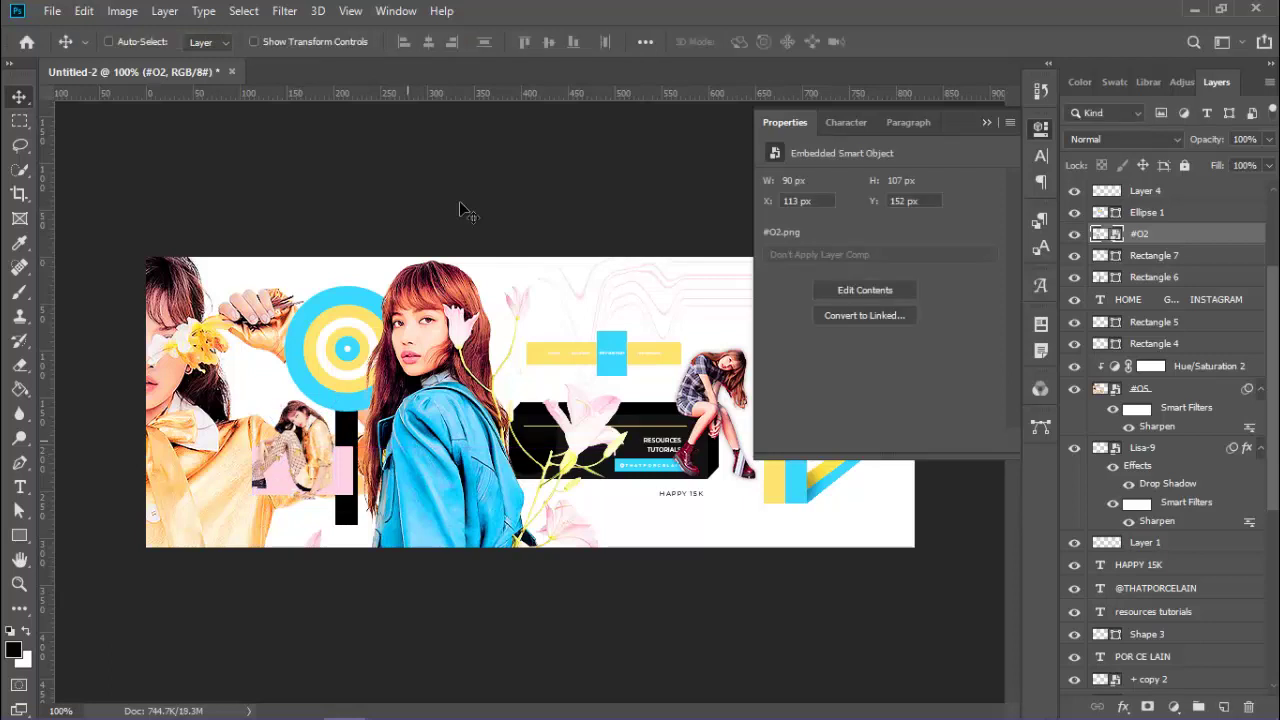
pyautogui.press('Up')
pyautogui.press('Up')
pyautogui.press('Up')
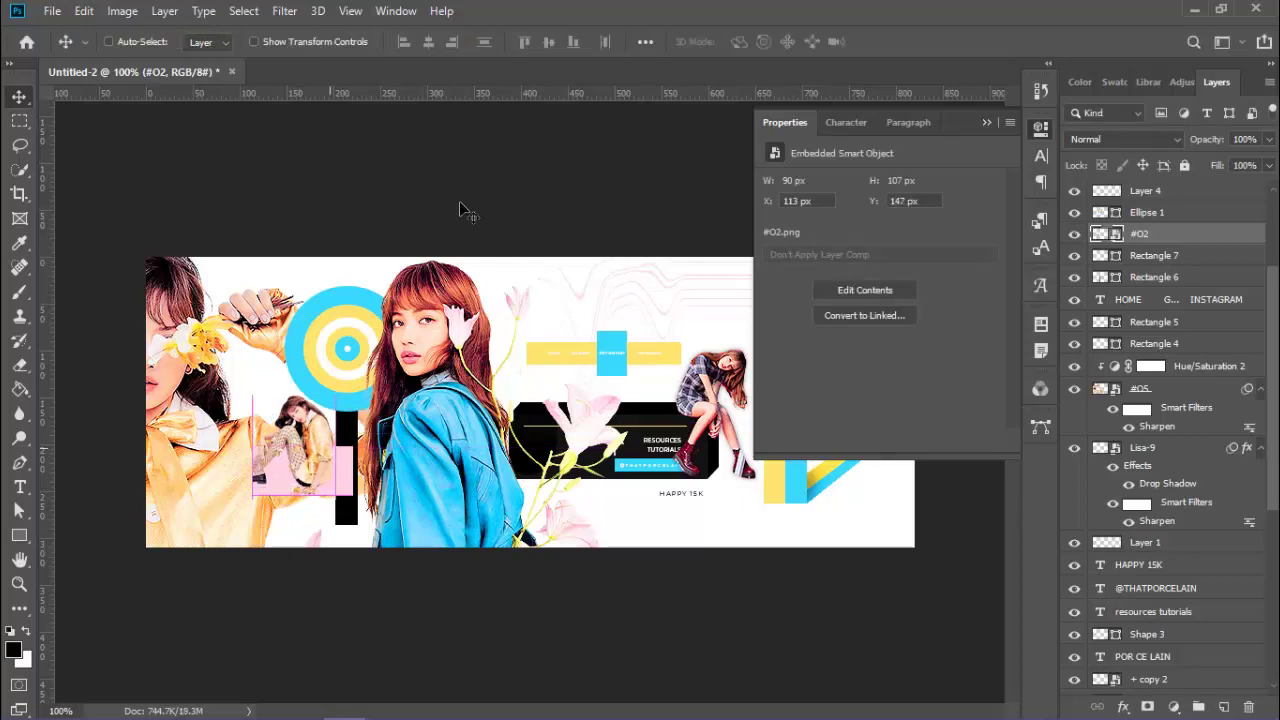
pyautogui.press('Down')
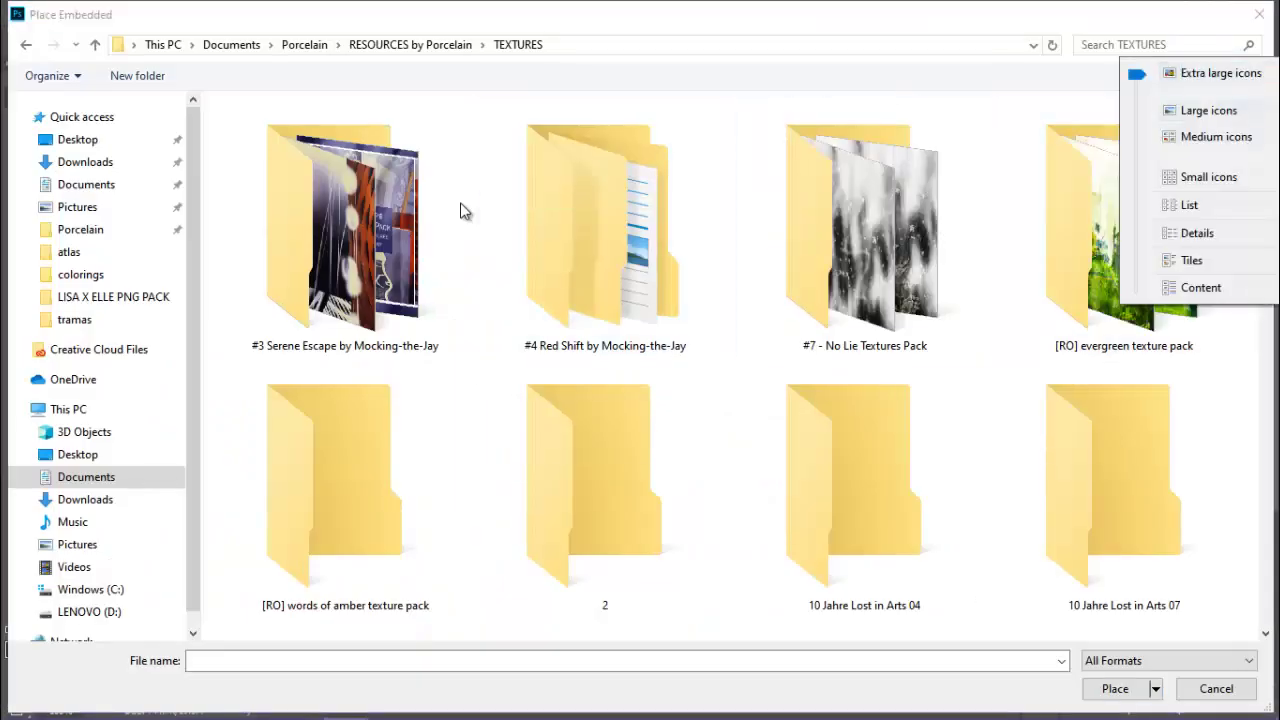
# Place texture03(pack1) into the collage beside the central portrait's head.
pyautogui.hotkey('ctrl', 'shift', '3')
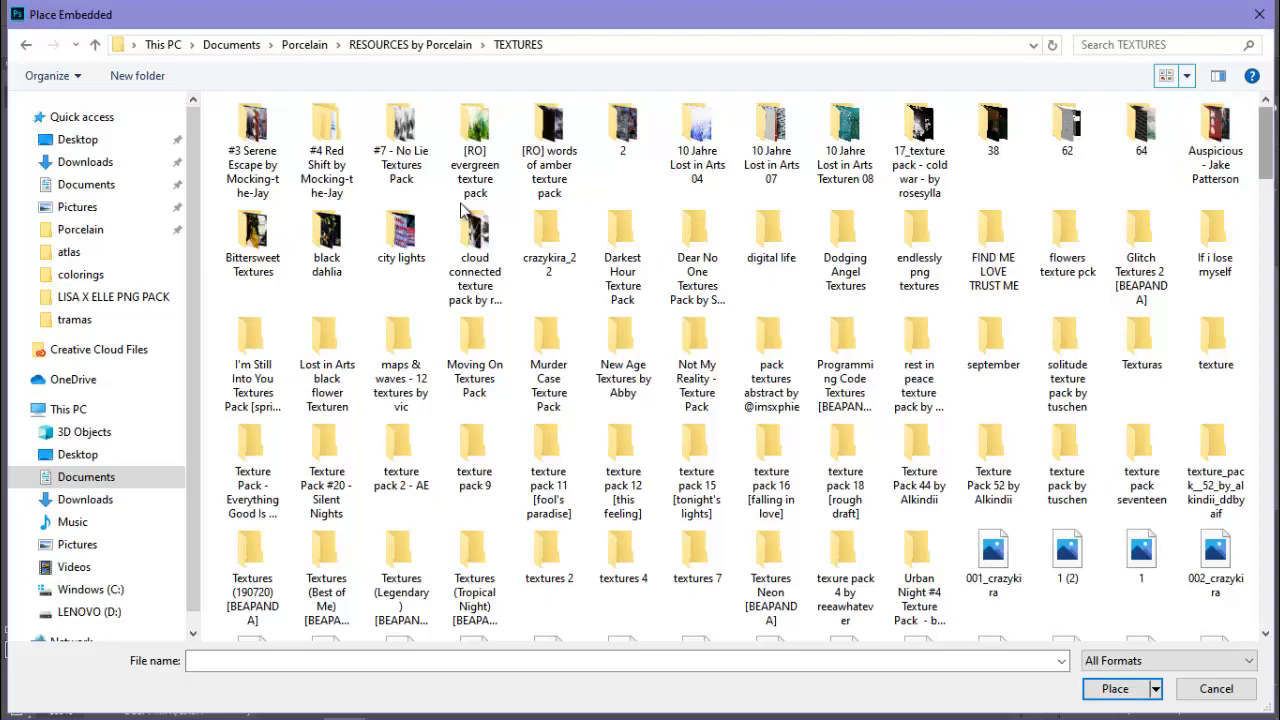
pyautogui.scroll(-5, 463, 210)
pyautogui.scroll(-3, 463, 210)
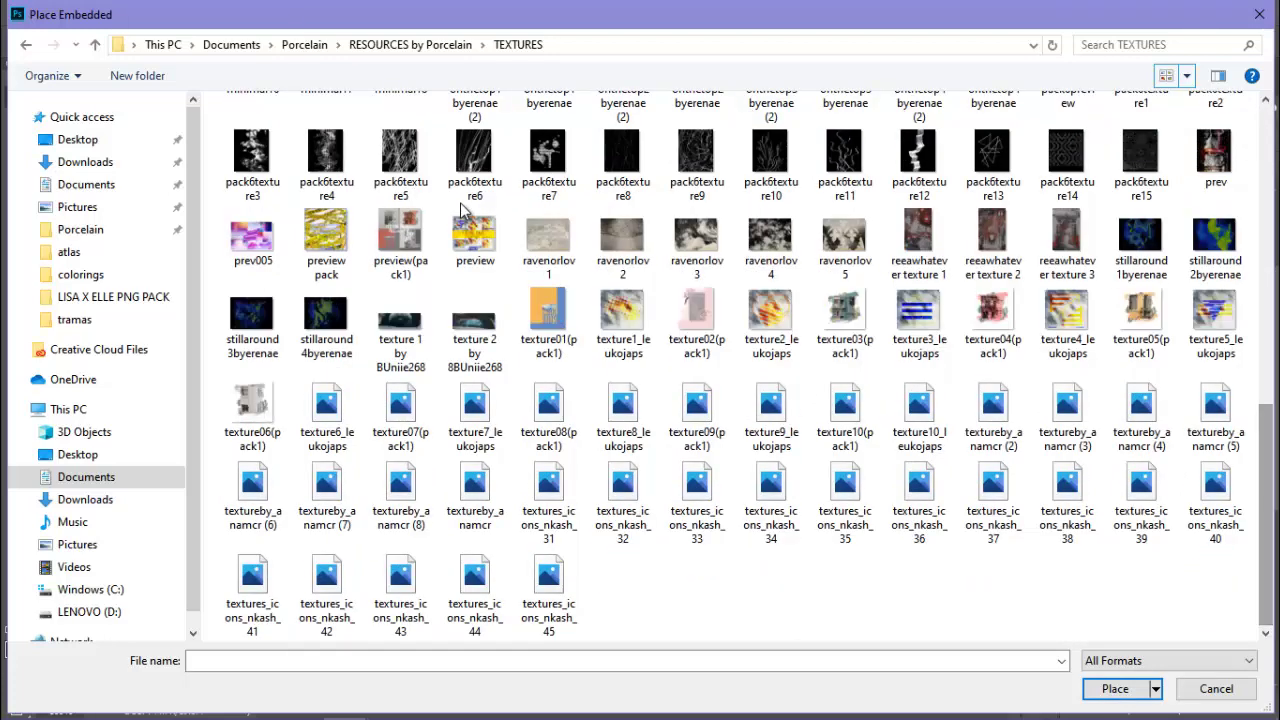
pyautogui.scroll(3, 463, 210)
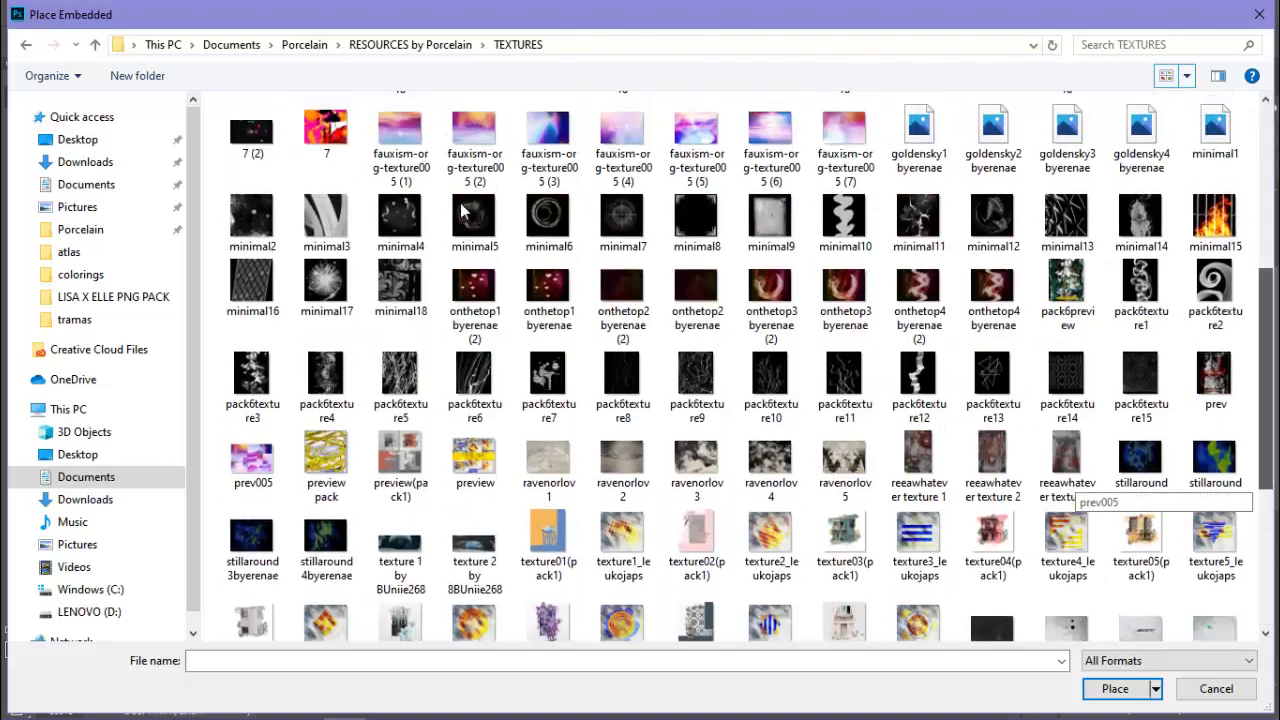
pyautogui.scroll(2, 463, 210)
pyautogui.scroll(3, 463, 210)
pyautogui.scroll(-2, 463, 210)
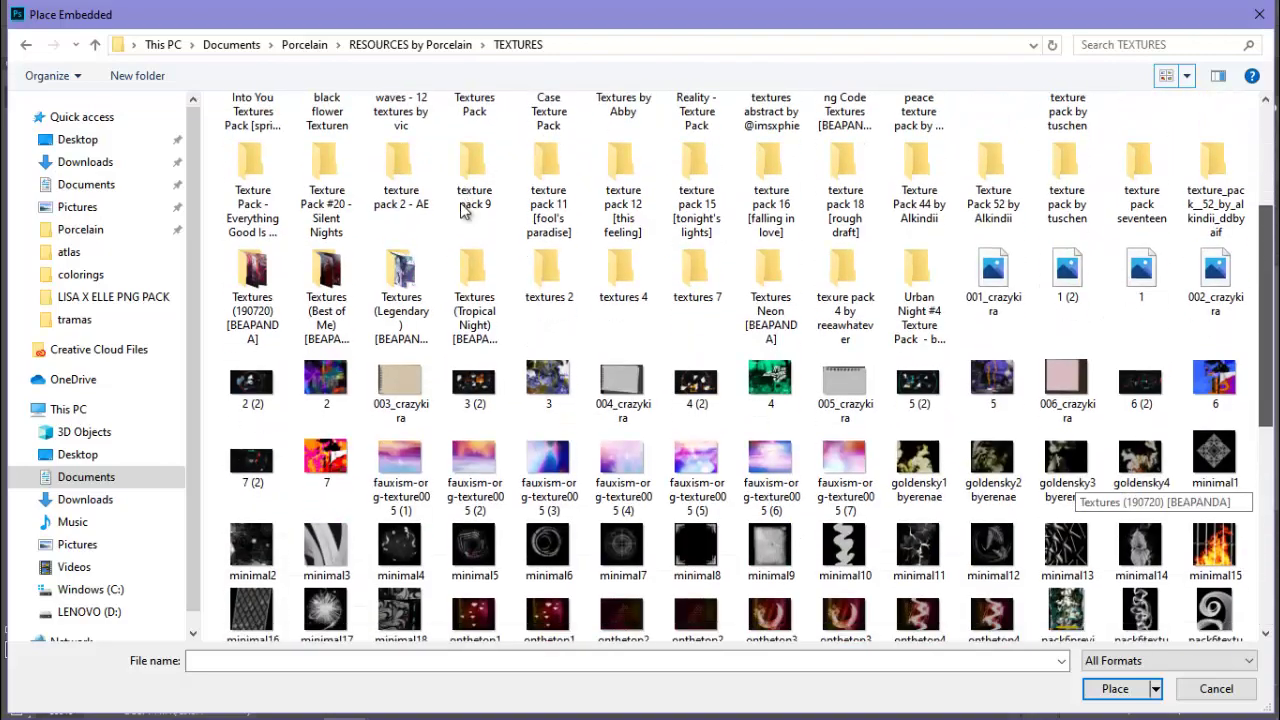
pyautogui.scroll(-2, 463, 210)
pyautogui.scroll(-2, 463, 210)
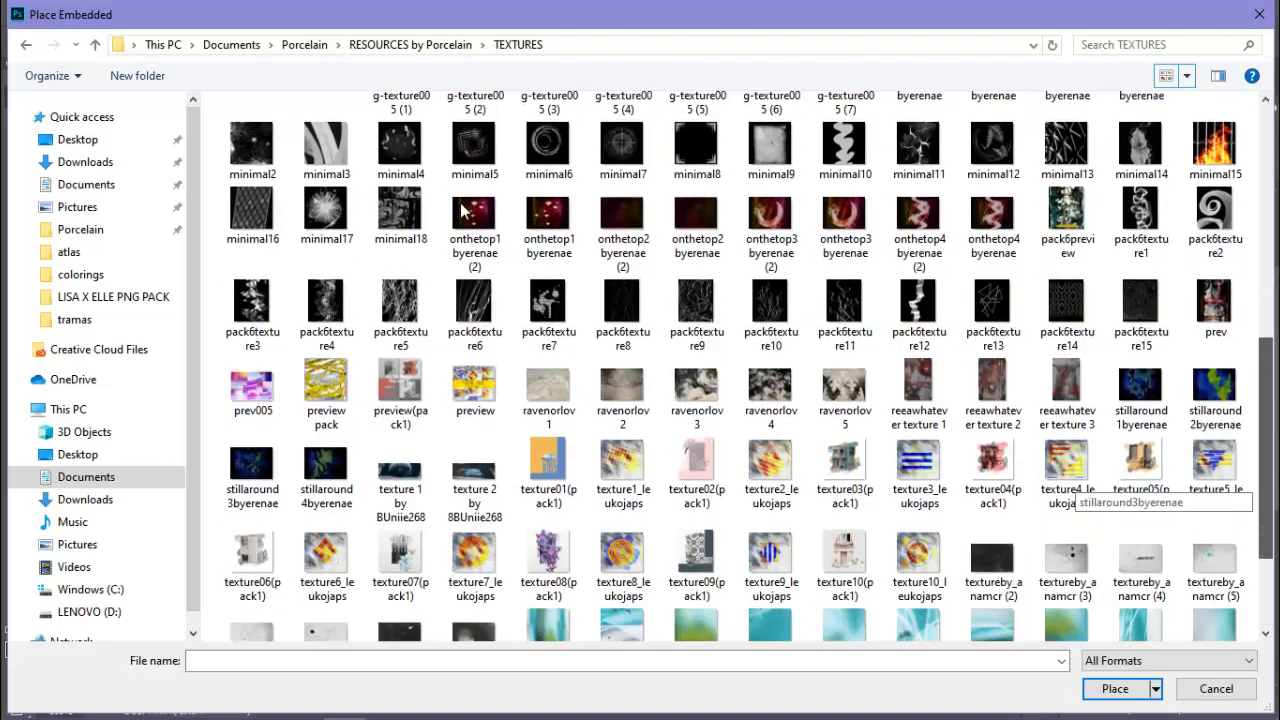
pyautogui.scroll(-1, 463, 210)
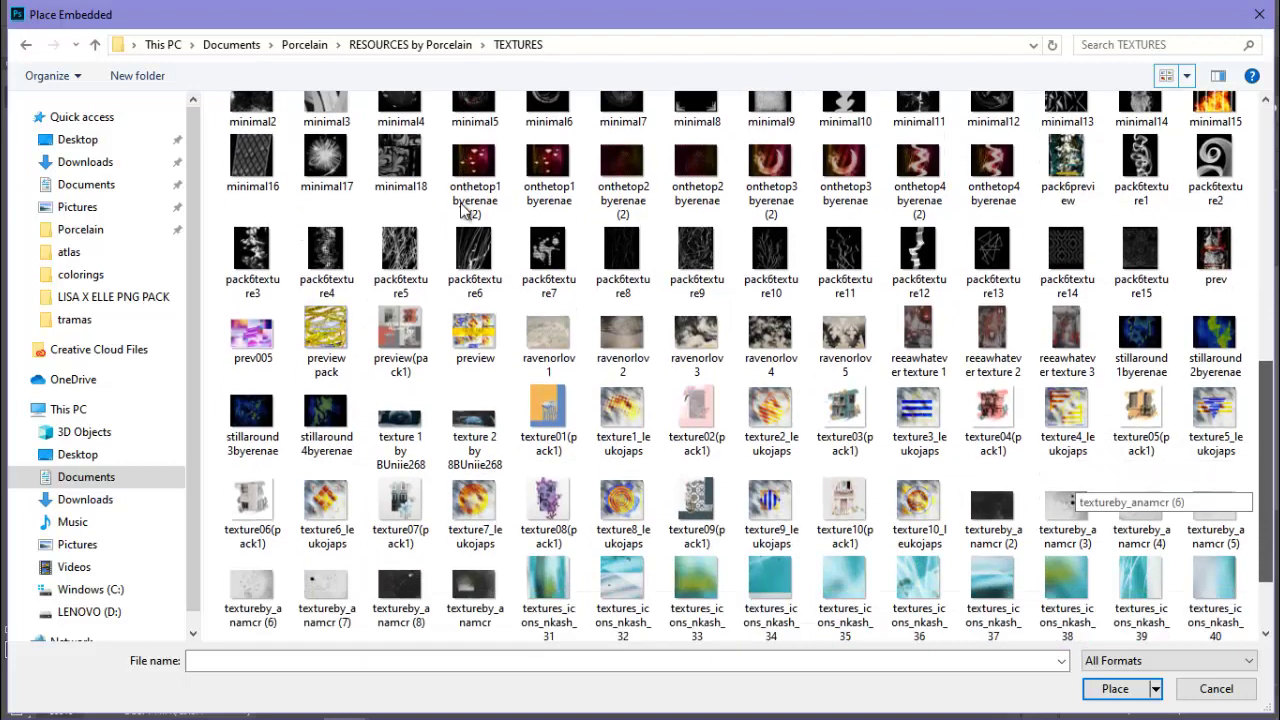
pyautogui.click(845, 415)
pyautogui.press('Return')
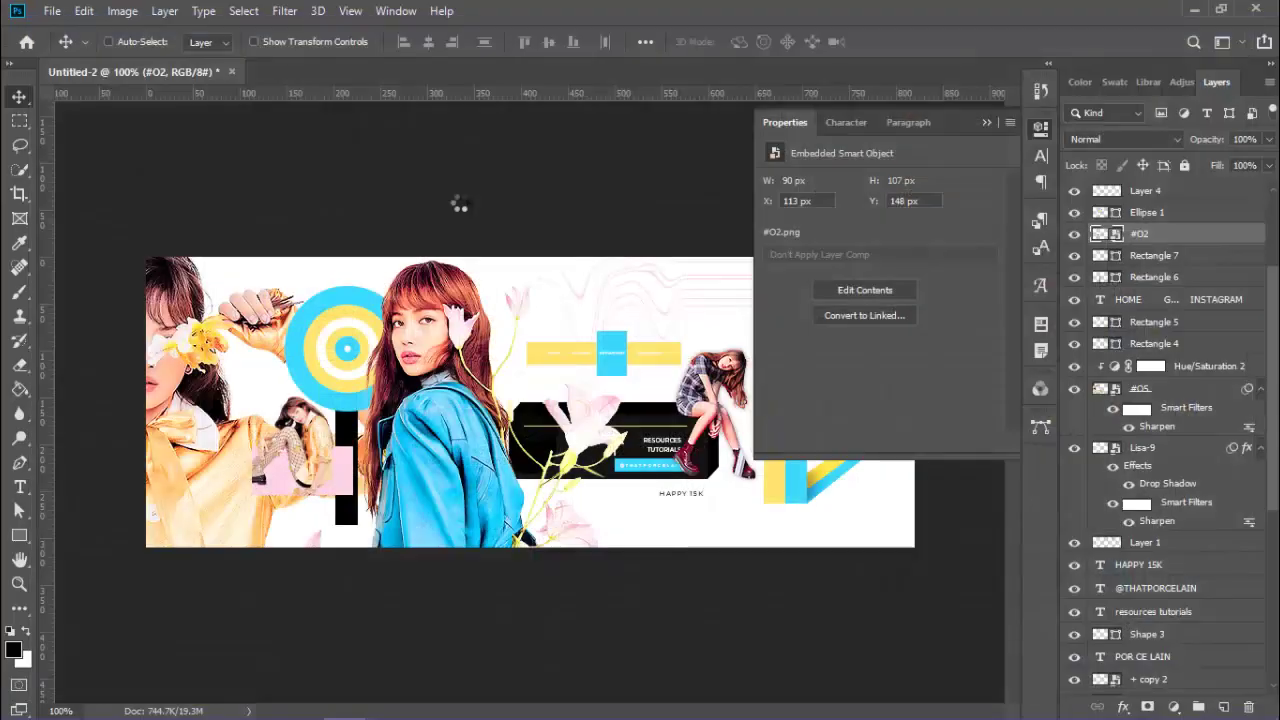
pyautogui.press('Return')
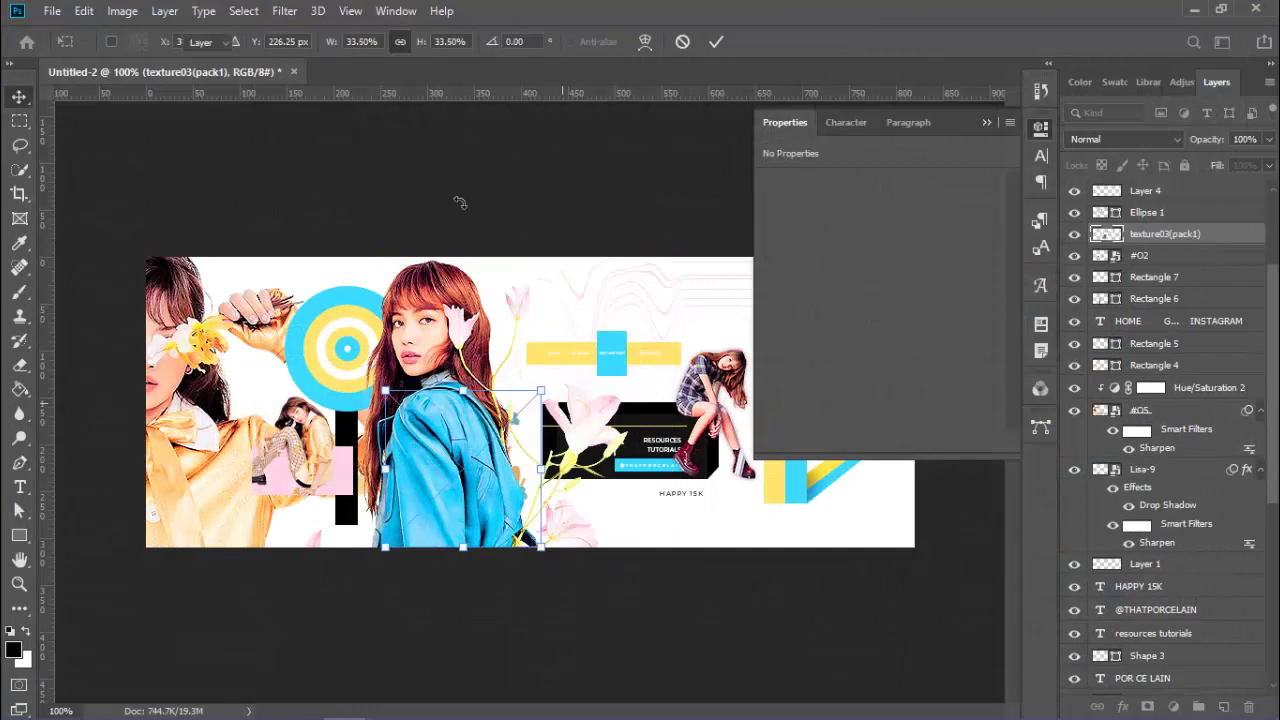
pyautogui.moveTo(457, 206); pyautogui.dragTo(462, 210)
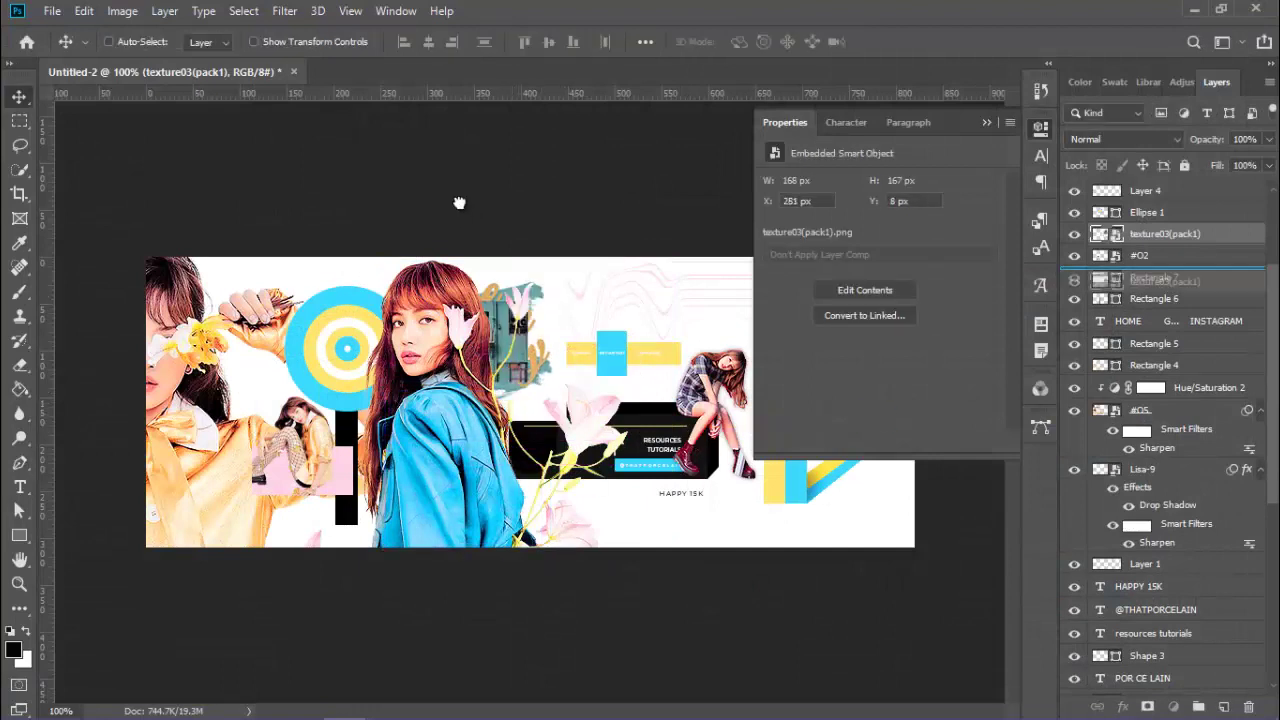
pyautogui.scroll(-10, 1165, 430)
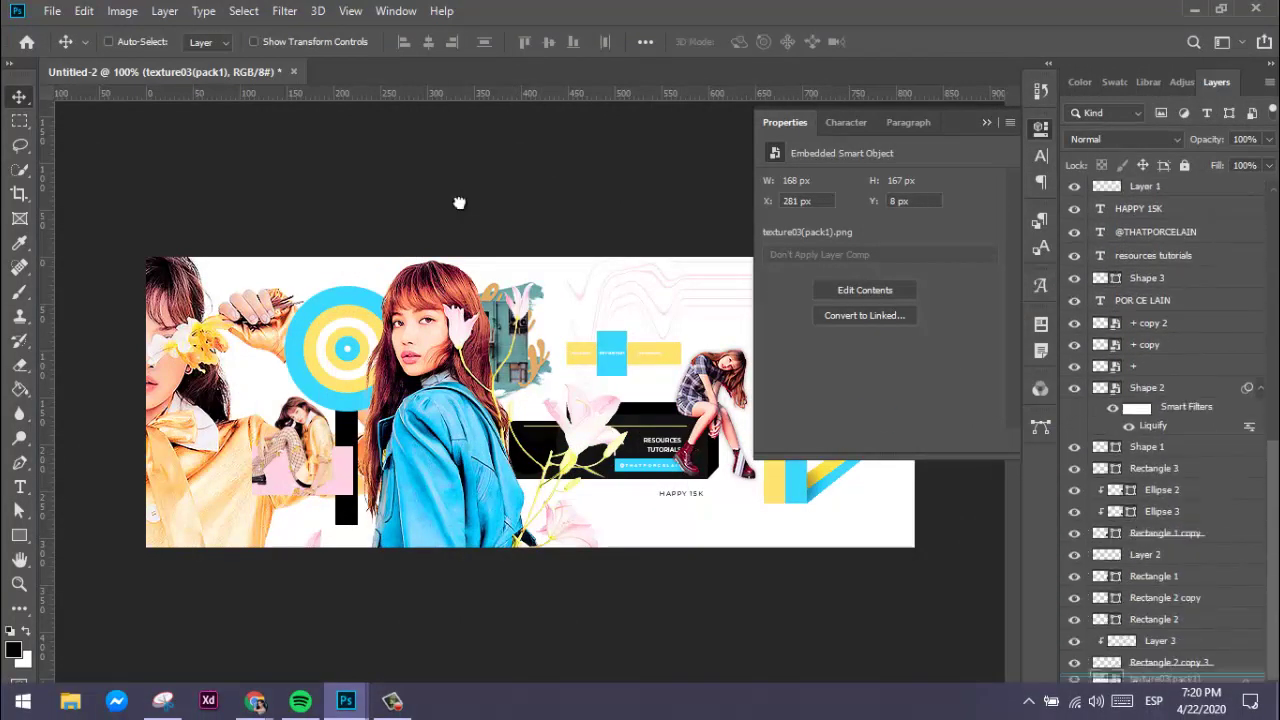
pyautogui.moveTo(460, 203); pyautogui.dragTo(462, 210)
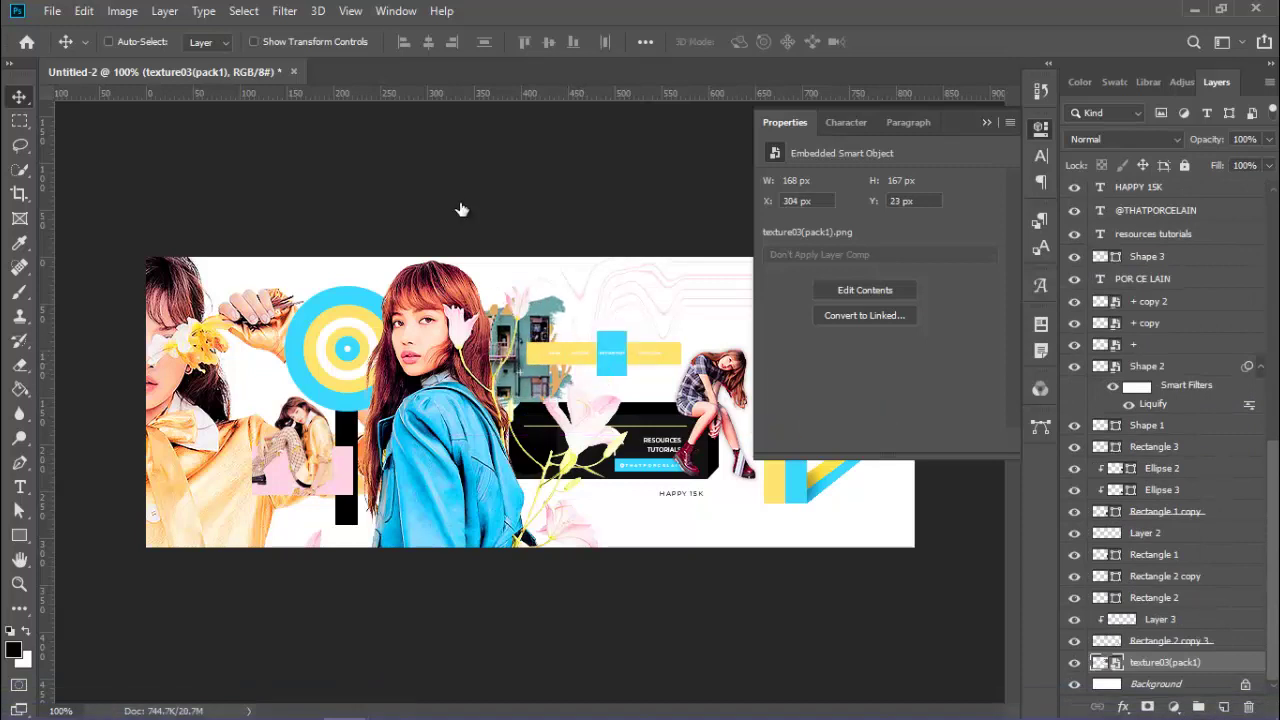
# Clip a Hue/Saturation adjustment to texture03 with saturation raised to +64.
pyautogui.click(1173, 706)
pyautogui.click(1171, 523)
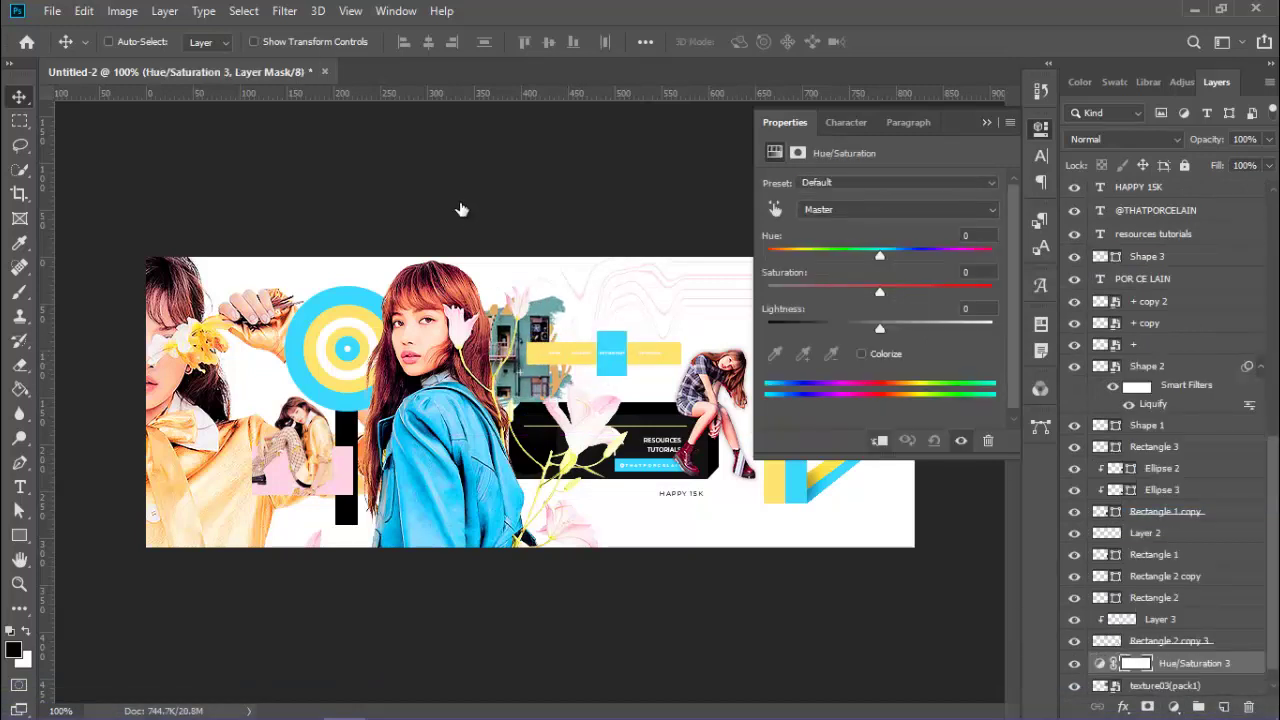
pyautogui.hotkey('ctrl', 'alt', 'g')
pyautogui.write('64')
pyautogui.press('Return')
# Place texture08(pack1) as an embedded image on the collage's left side.
pyautogui.hotkey('alt', 'f')
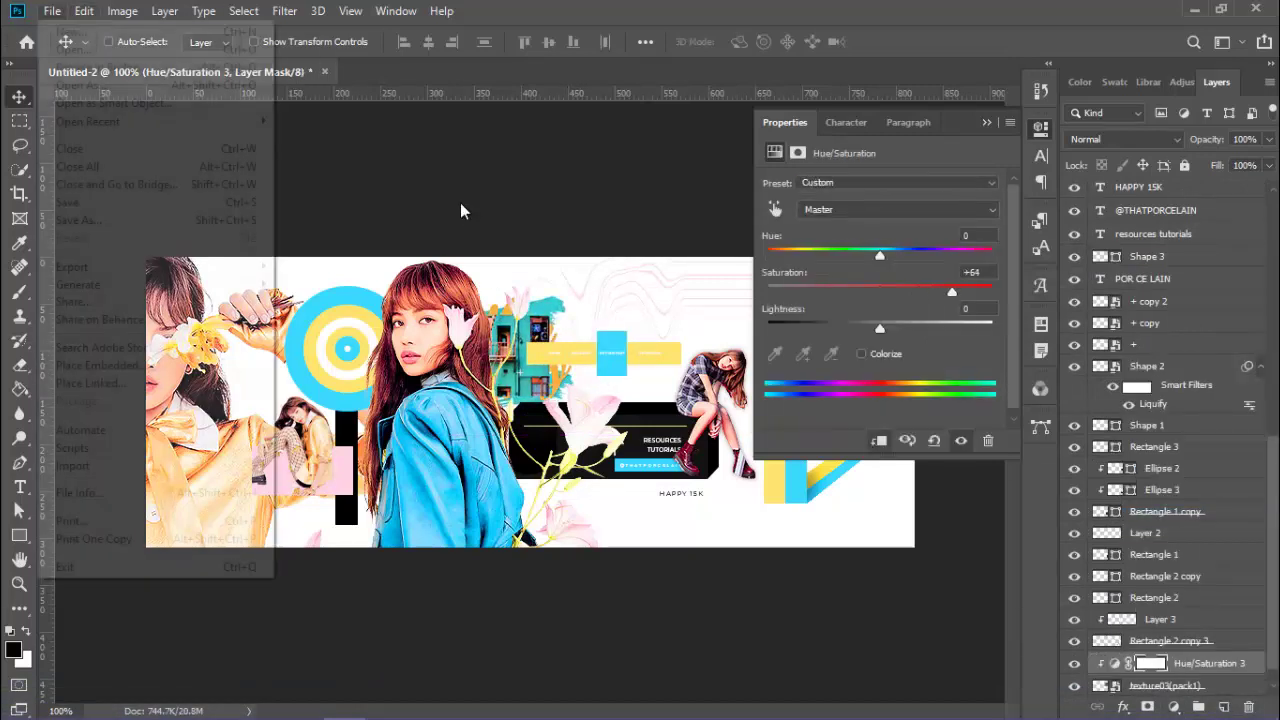
pyautogui.press('Down')
pyautogui.press('Return')
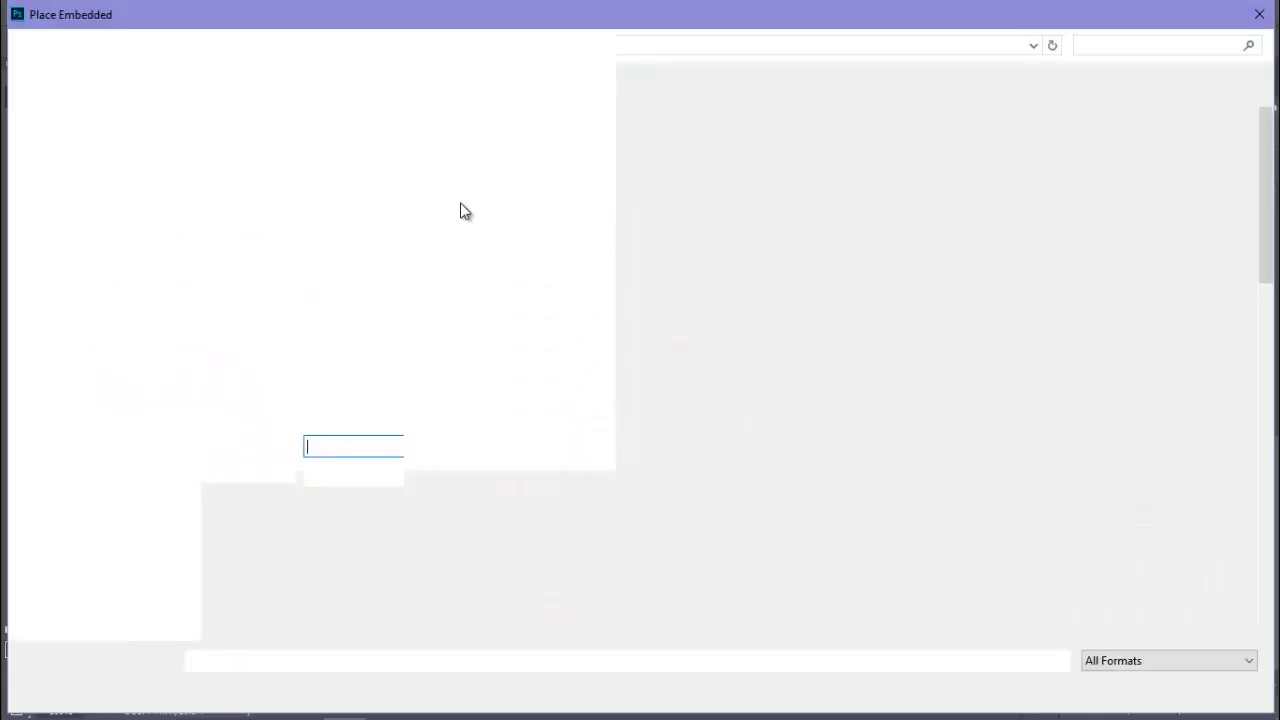
pyautogui.scroll(-2, 465, 210)
pyautogui.scroll(-10, 465, 210)
pyautogui.scroll(1, 465, 210)
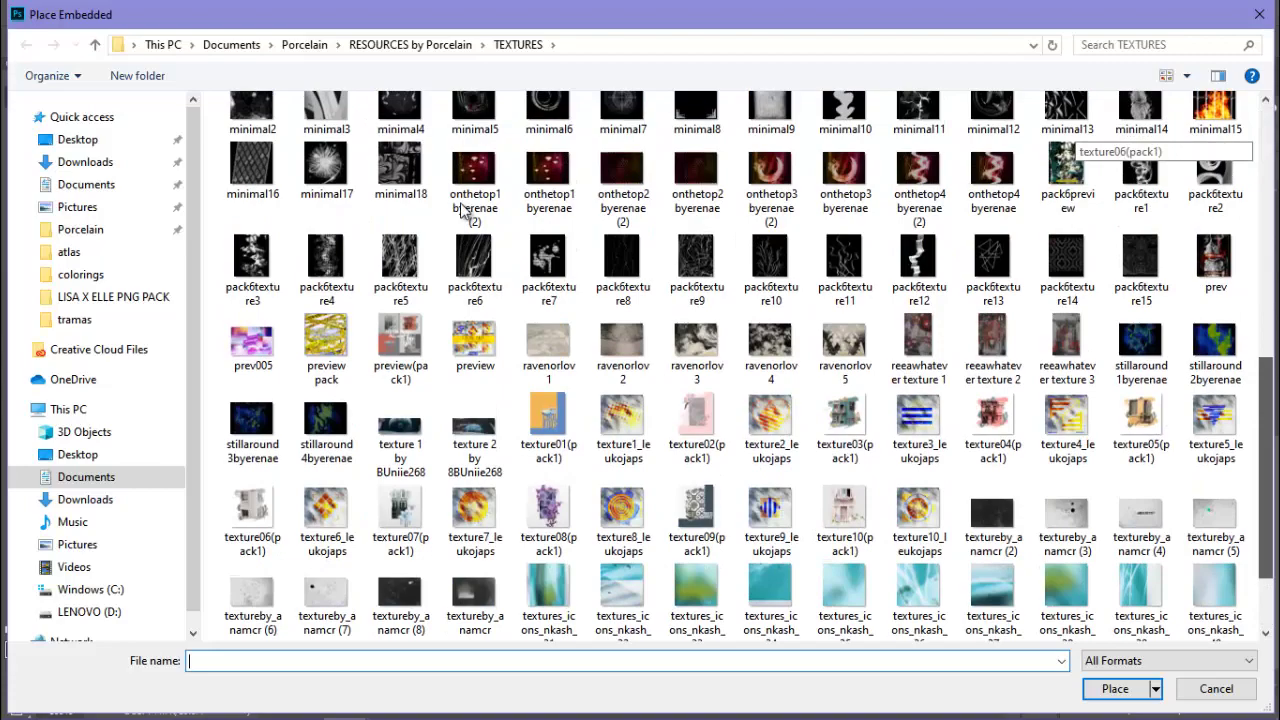
pyautogui.doubleClick(548, 508)
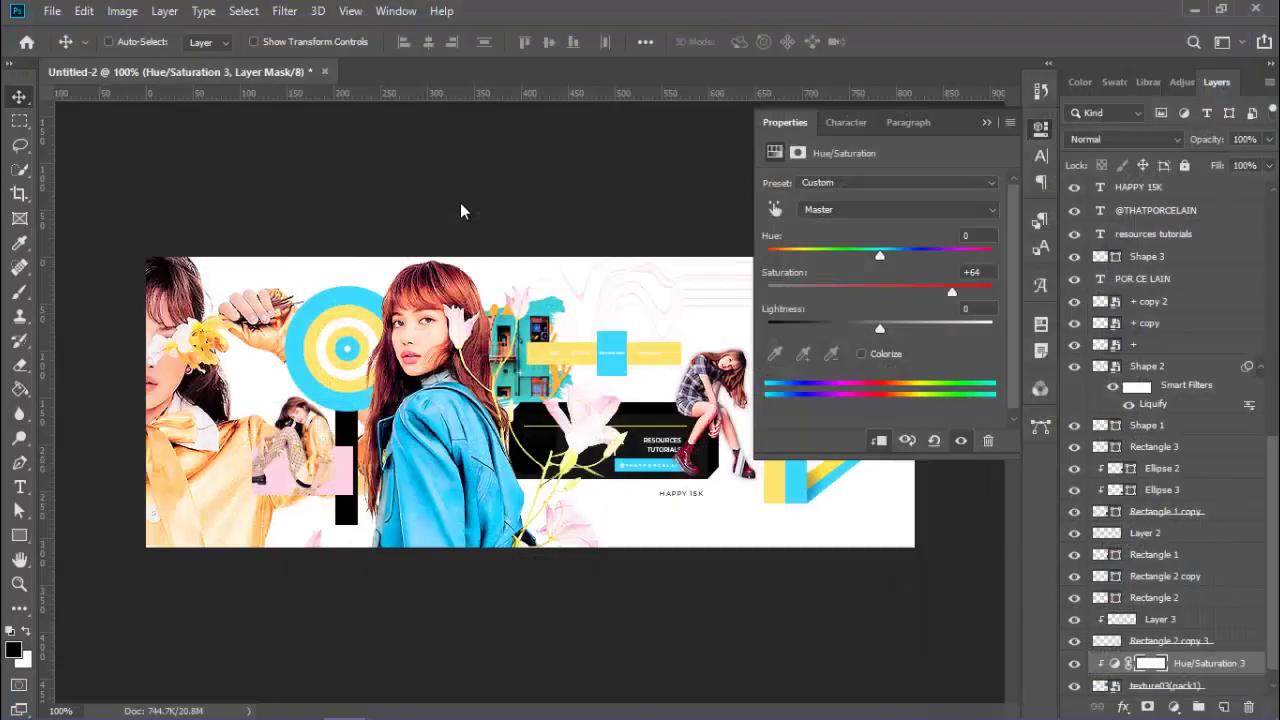
pyautogui.moveTo(530, 400); pyautogui.dragTo(281, 393)
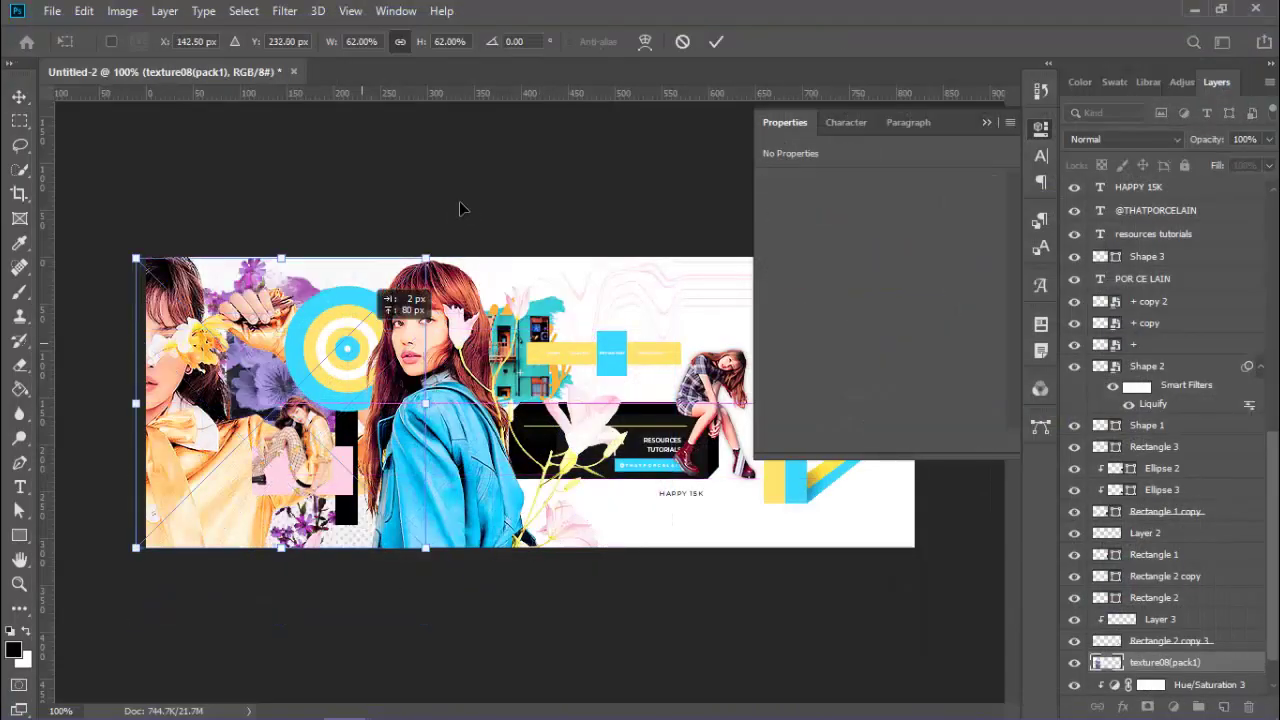
pyautogui.press('Return')
# Add a Hue/Saturation with Colorize on, tinting texture08 teal (hue 186, saturation 70).
pyautogui.click(1174, 706)
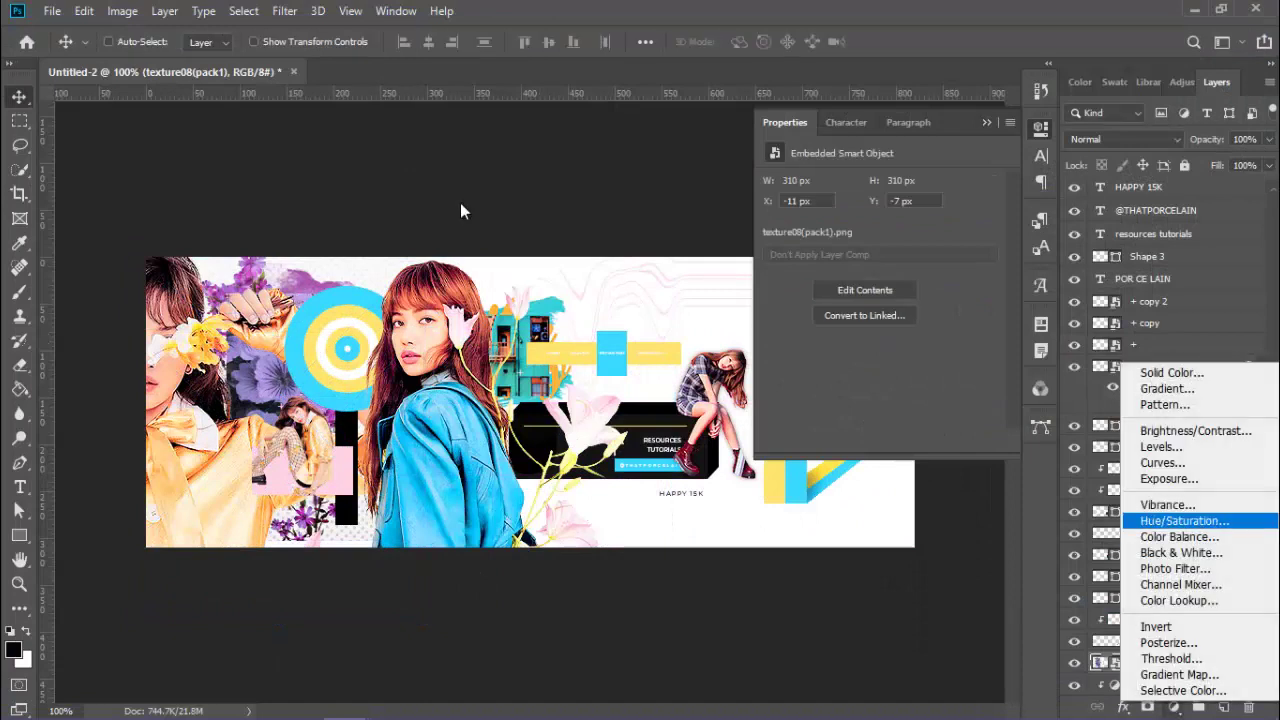
pyautogui.click(1177, 520)
pyautogui.write('180')
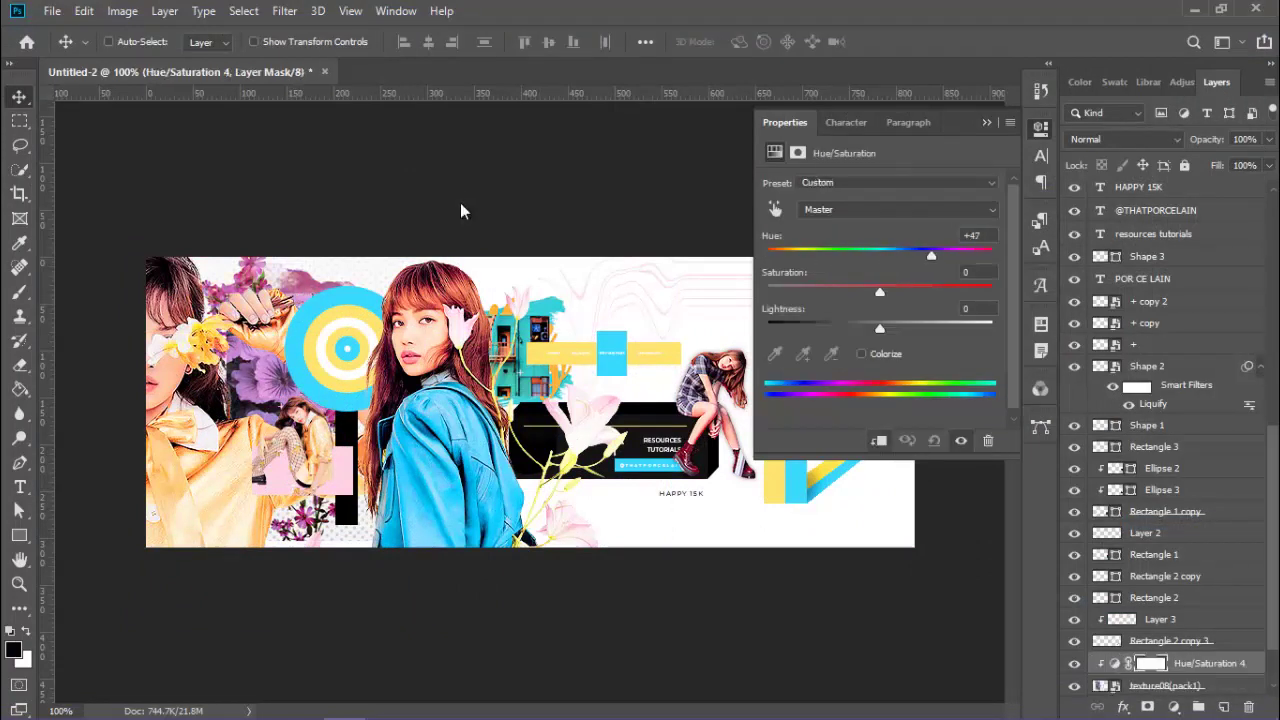
pyautogui.write('-10')
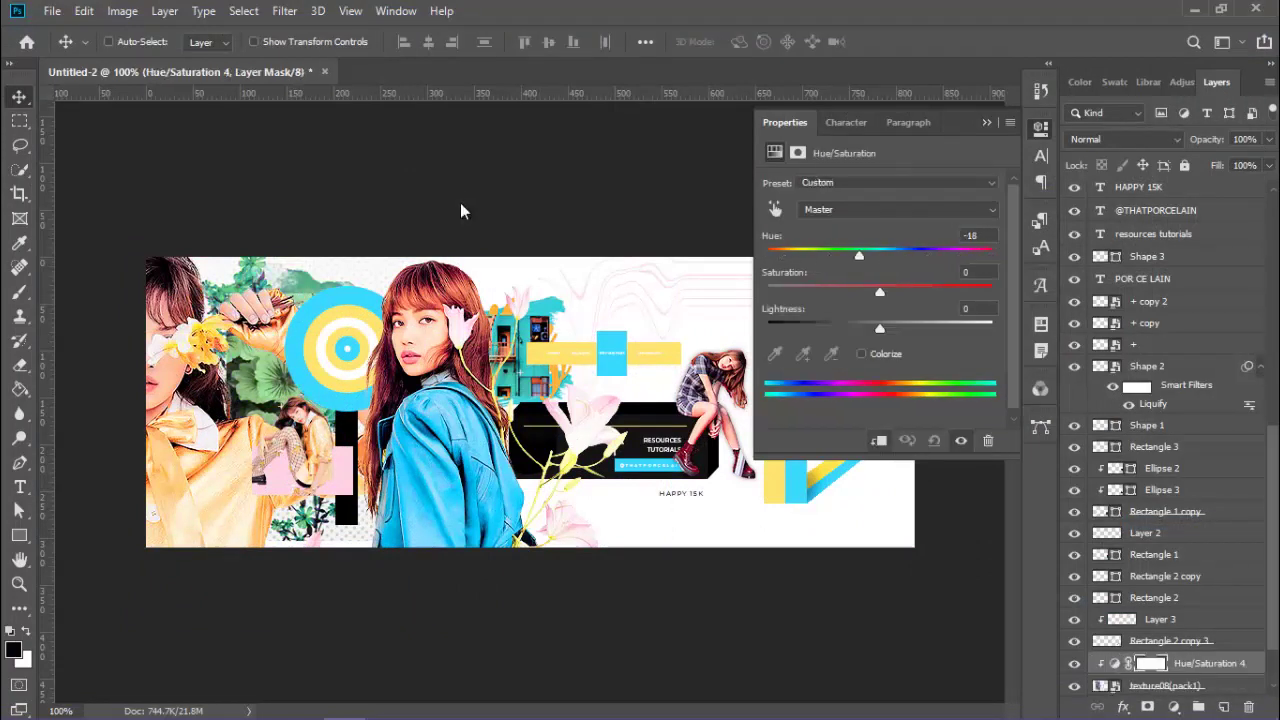
pyautogui.press('Tab')
pyautogui.write('79')
pyautogui.press('Tab')
pyautogui.press('Tab')
pyautogui.press('space')
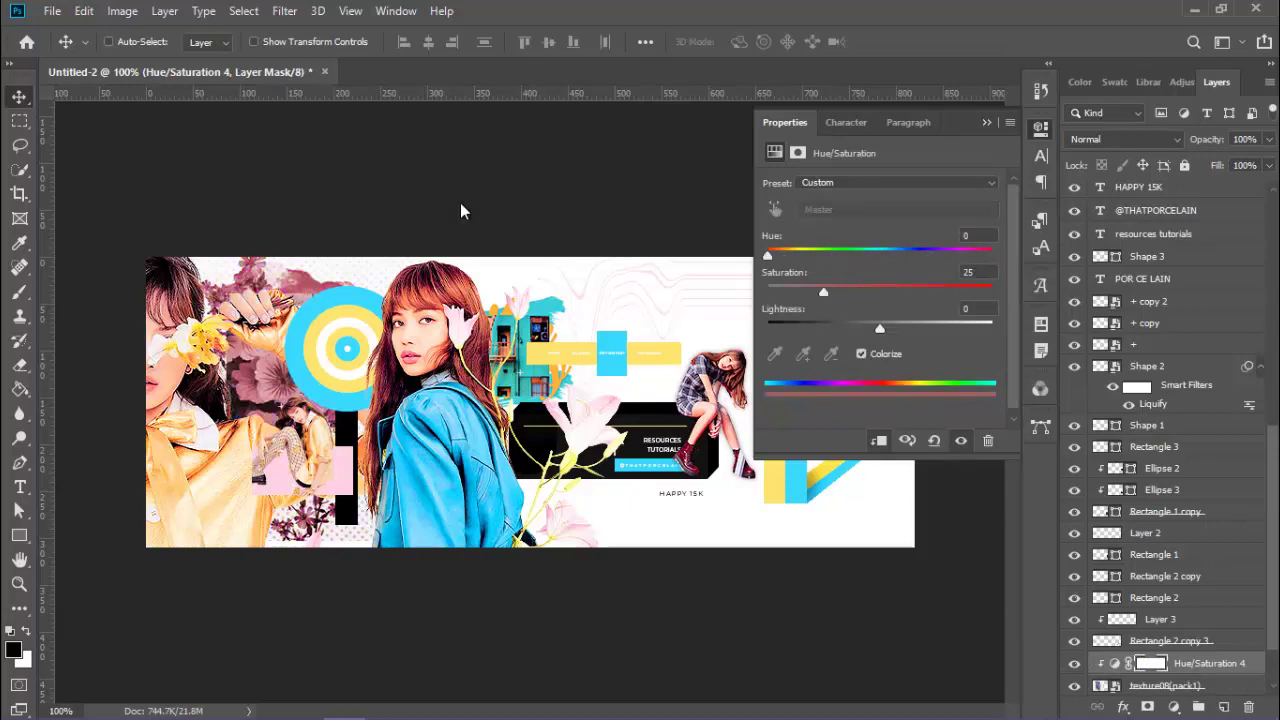
pyautogui.write('76')
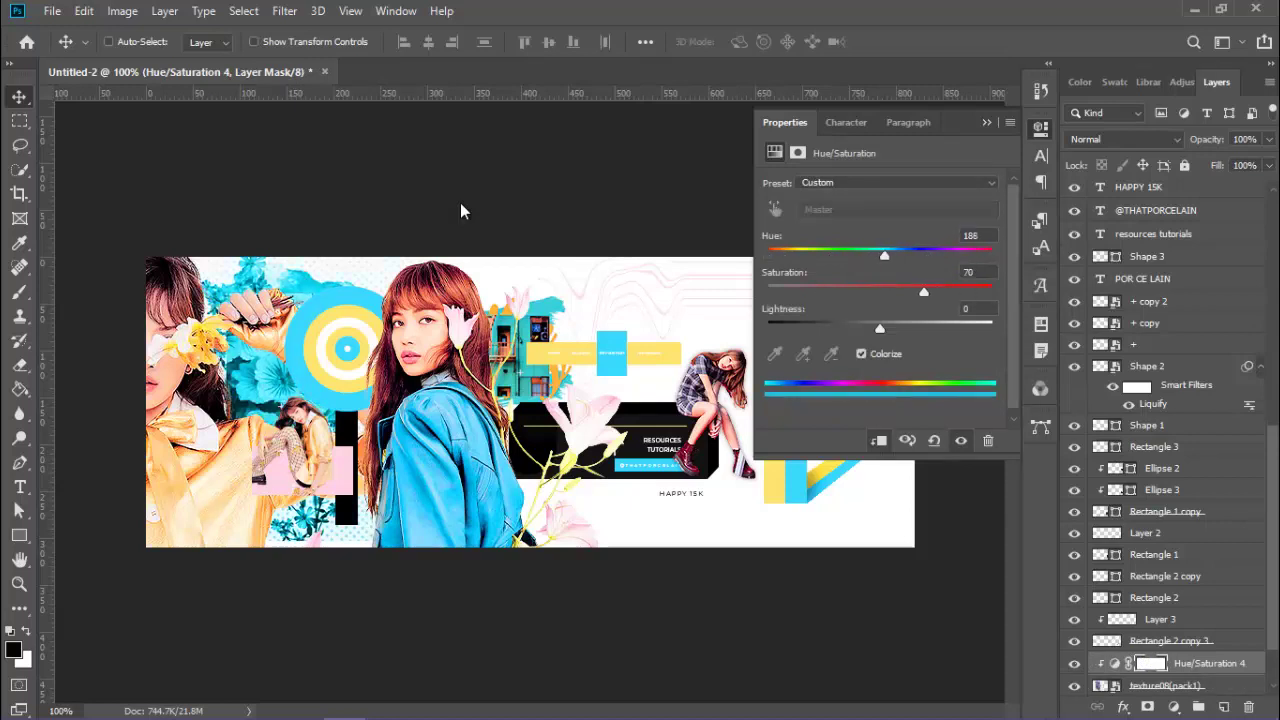
pyautogui.click(461, 211)
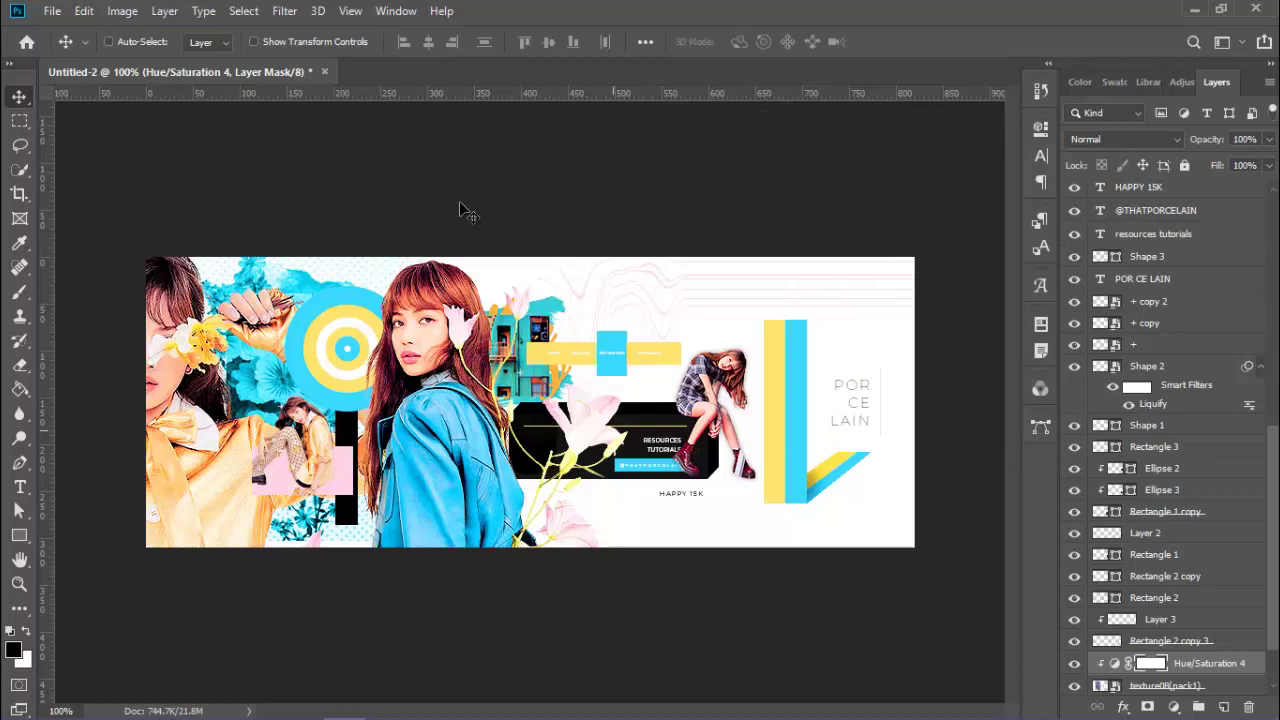
# Scale the POR CE LAIN text and Shape 3 to about 48% and nudge them up.
pyautogui.click(1142, 278)
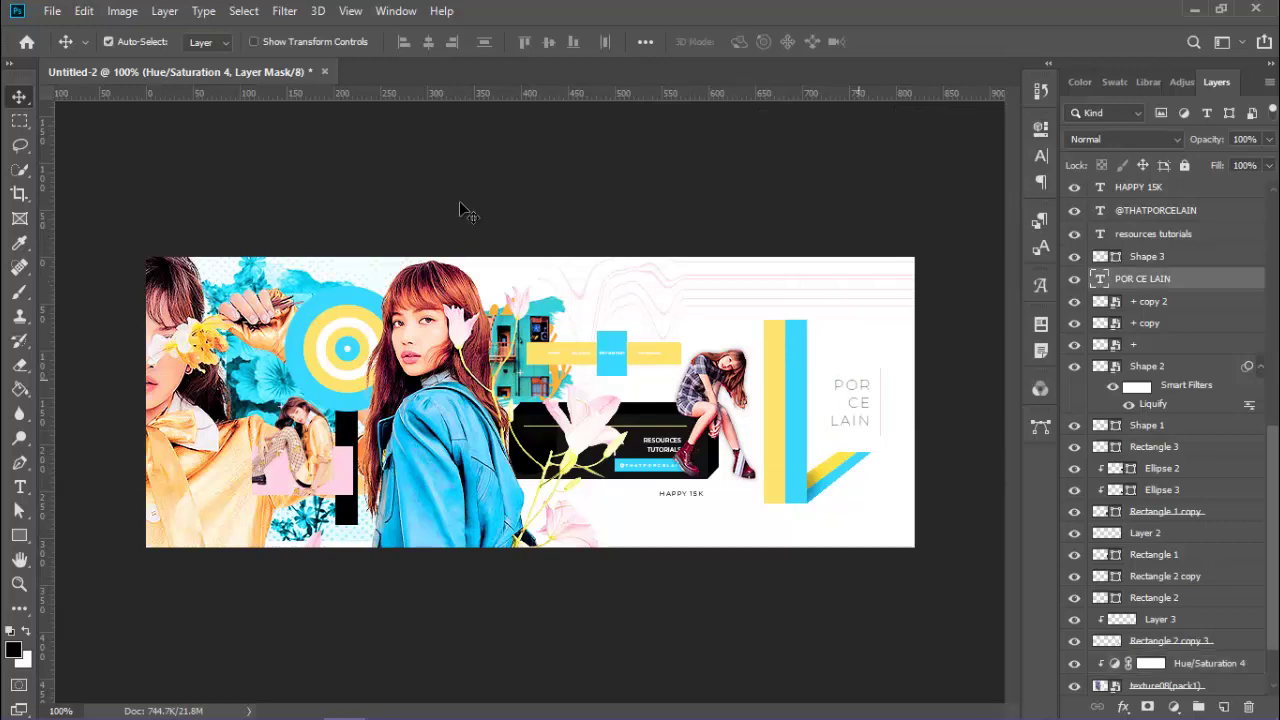
pyautogui.hotkey('shift', 'alt', ']')
pyautogui.hotkey('ctrl', 't')
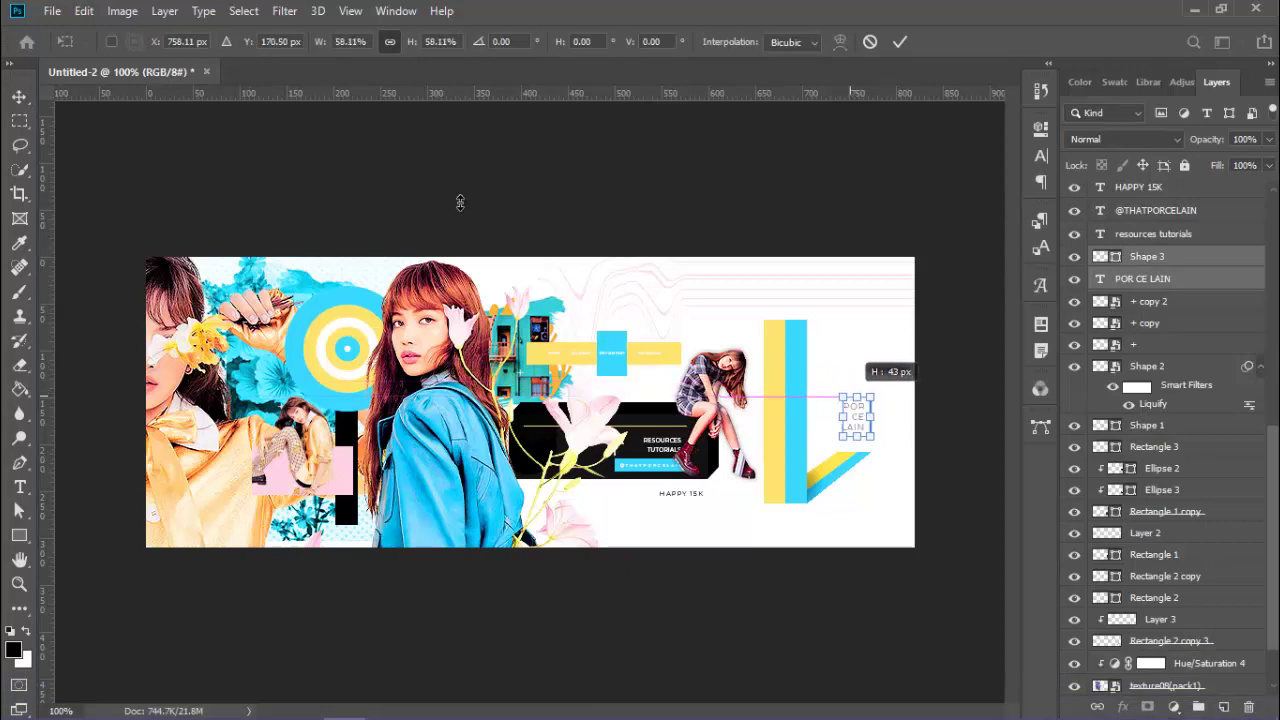
pyautogui.moveTo(460, 203); pyautogui.dragTo(461, 209)
pyautogui.press('Return')
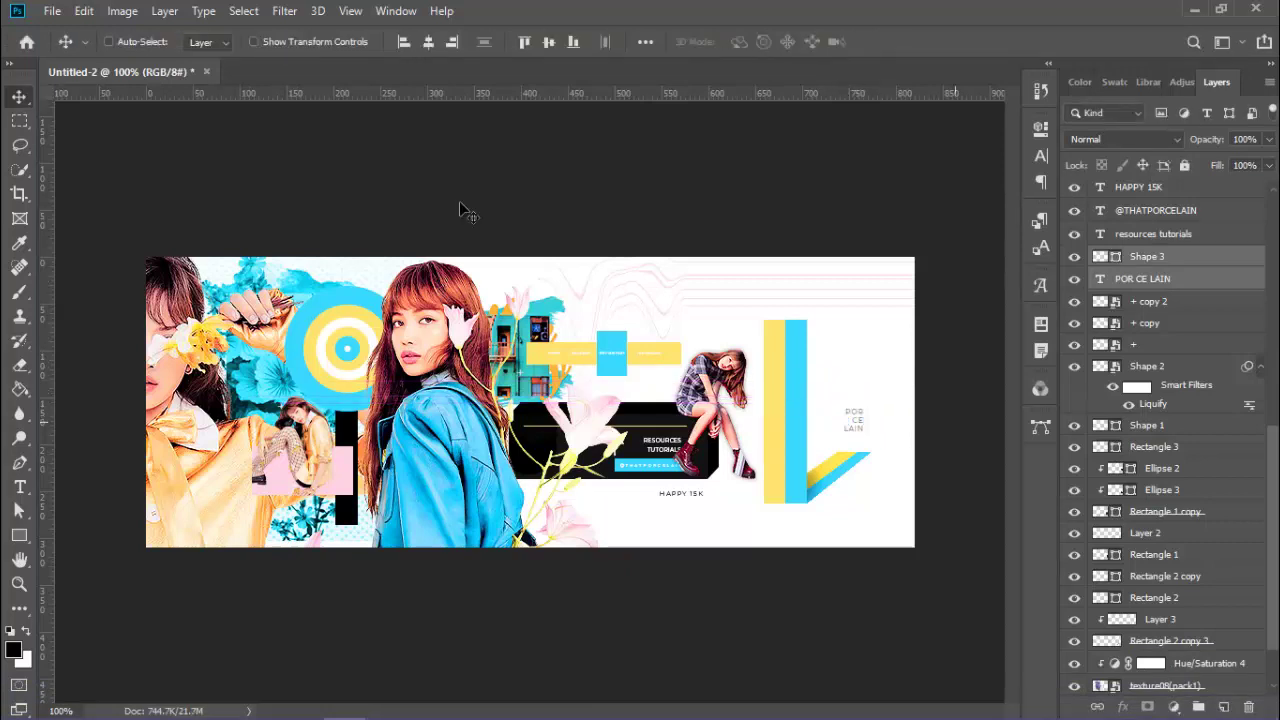
pyautogui.press('Up')
pyautogui.press('Up')
pyautogui.press('Up')
pyautogui.hotkey('alt', 'f')
pyautogui.press('Escape')
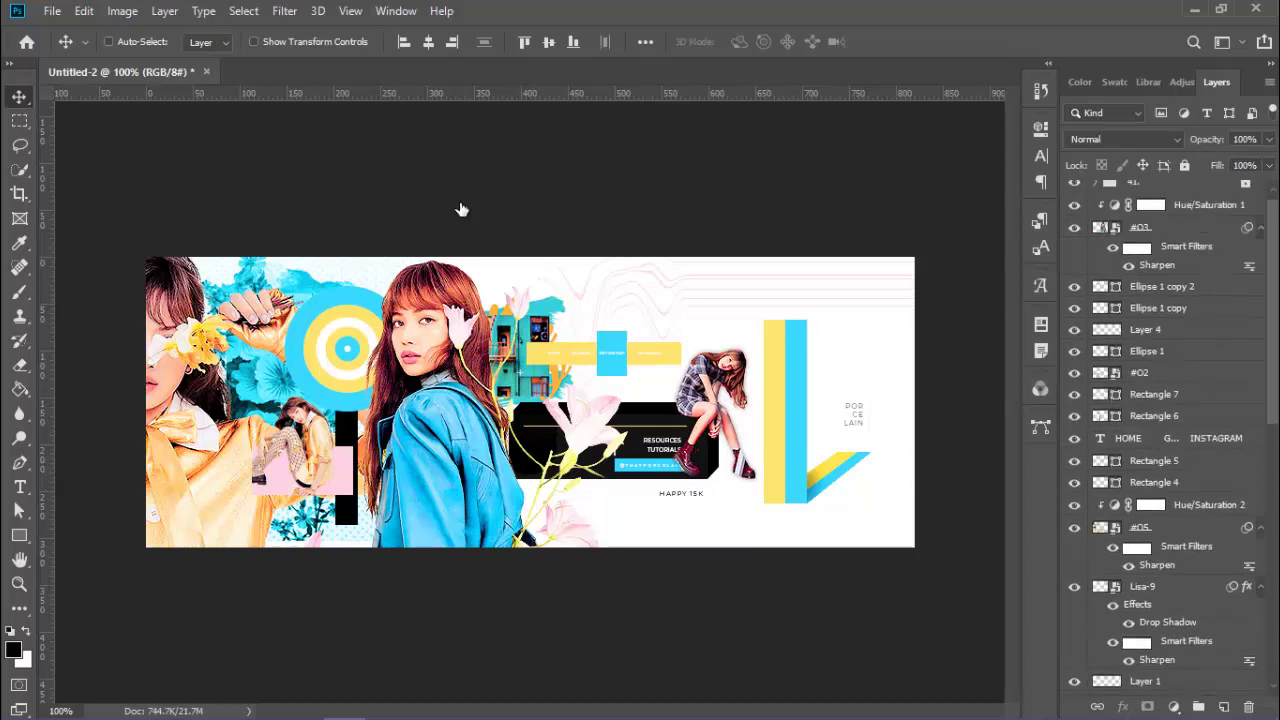
# Add a new layer below the 41. folder and draw an ellipse around the seated figure.
pyautogui.hotkey('ctrl', 'shift', 'n')
pyautogui.press('Return')
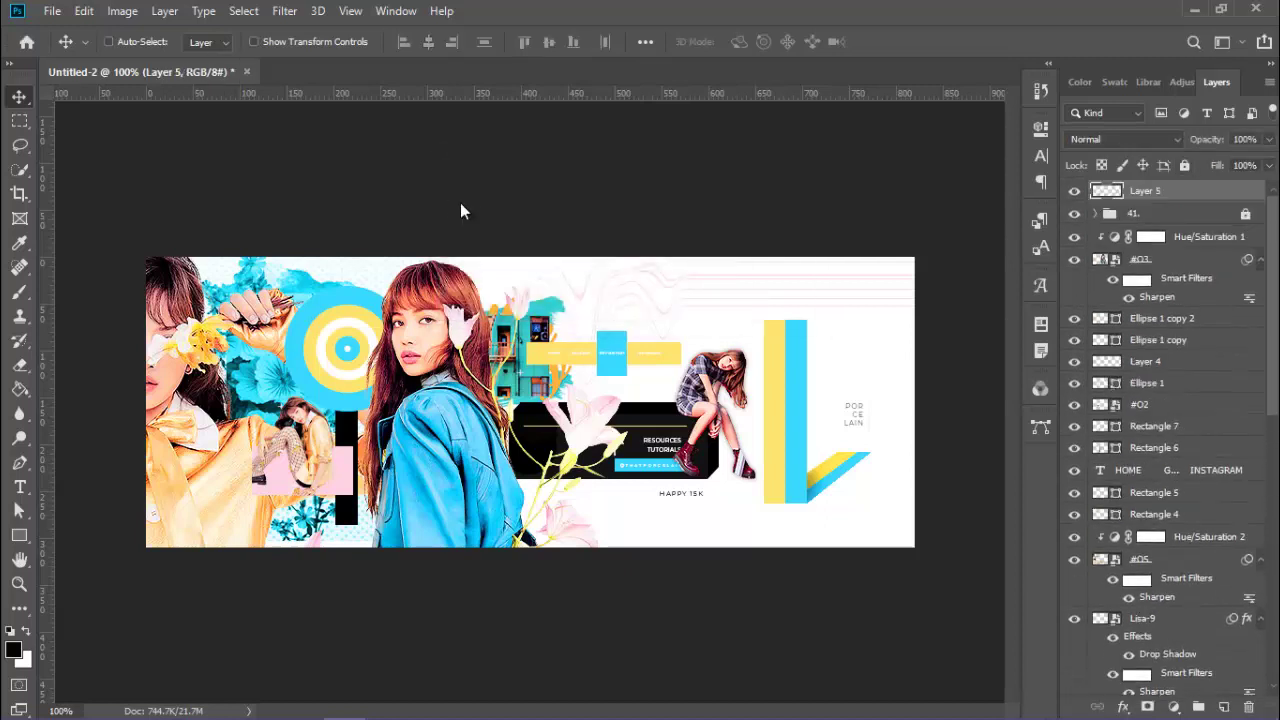
pyautogui.hotkey('ctrl', '[')
pyautogui.press('u')
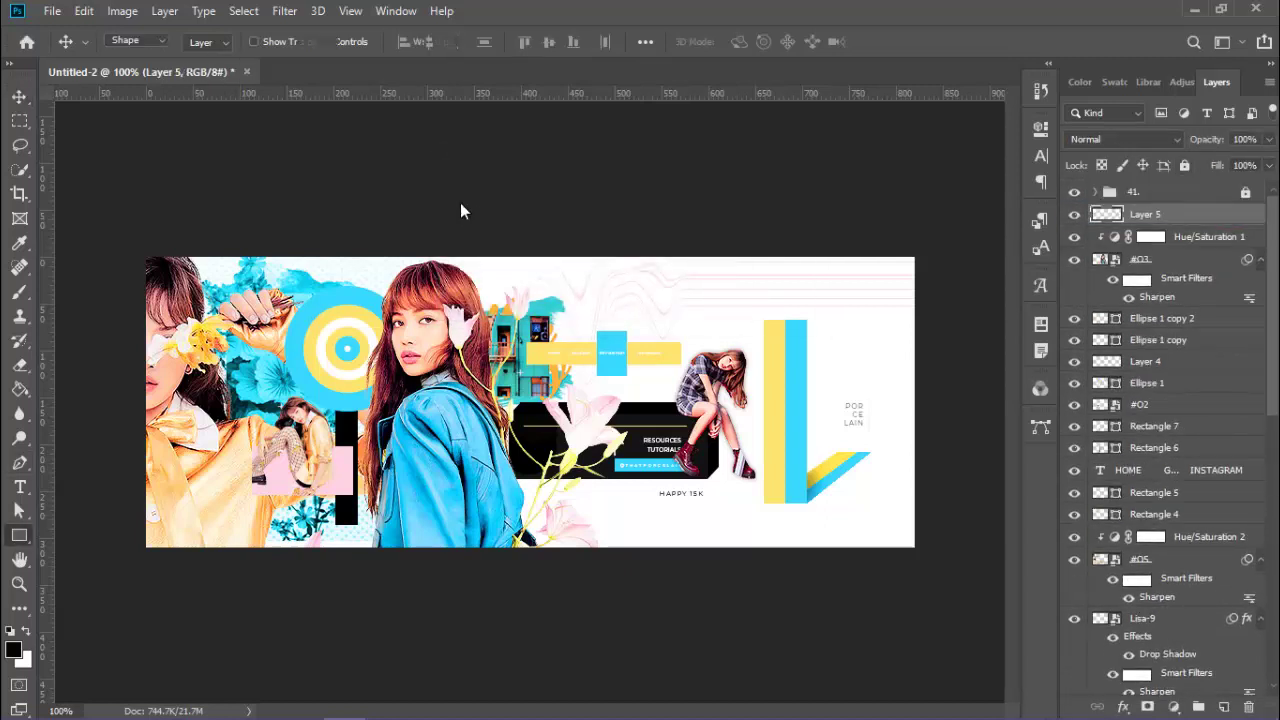
pyautogui.moveTo(224, 462); pyautogui.dragTo(322, 510)
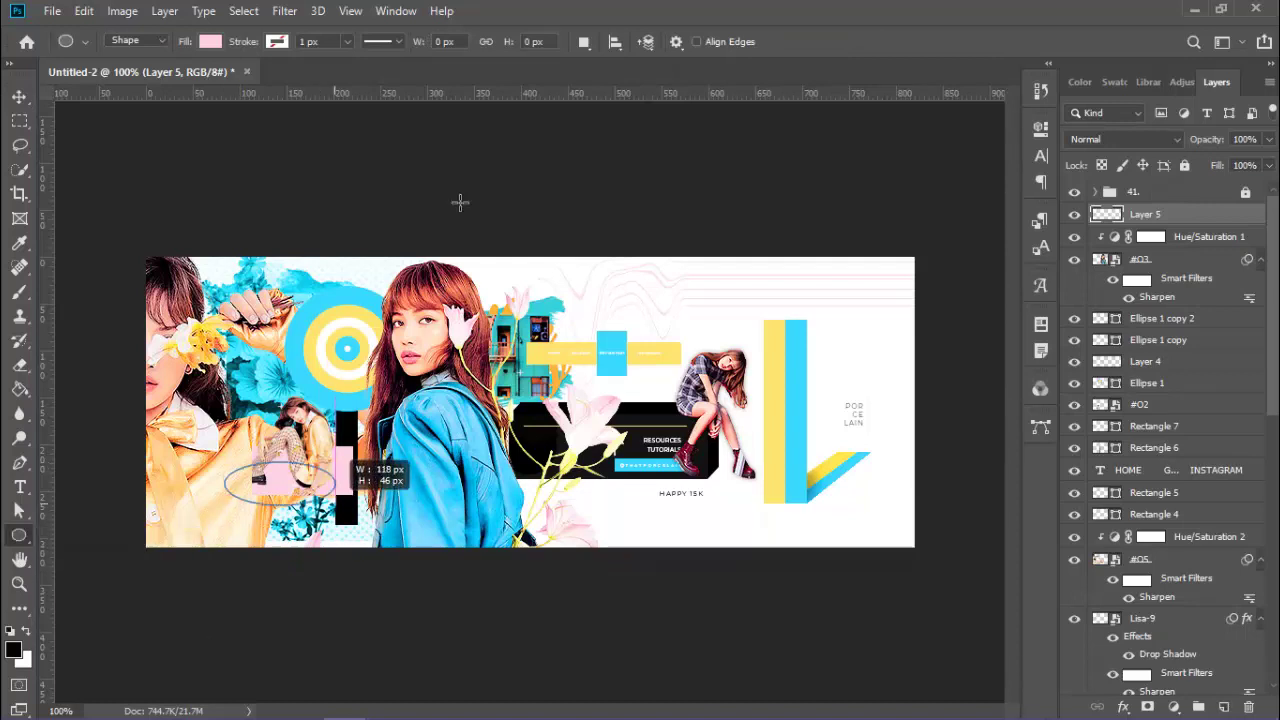
# Warp the ellipse and set its fill to none, leaving only the outline.
pyautogui.rightClick(289, 231)
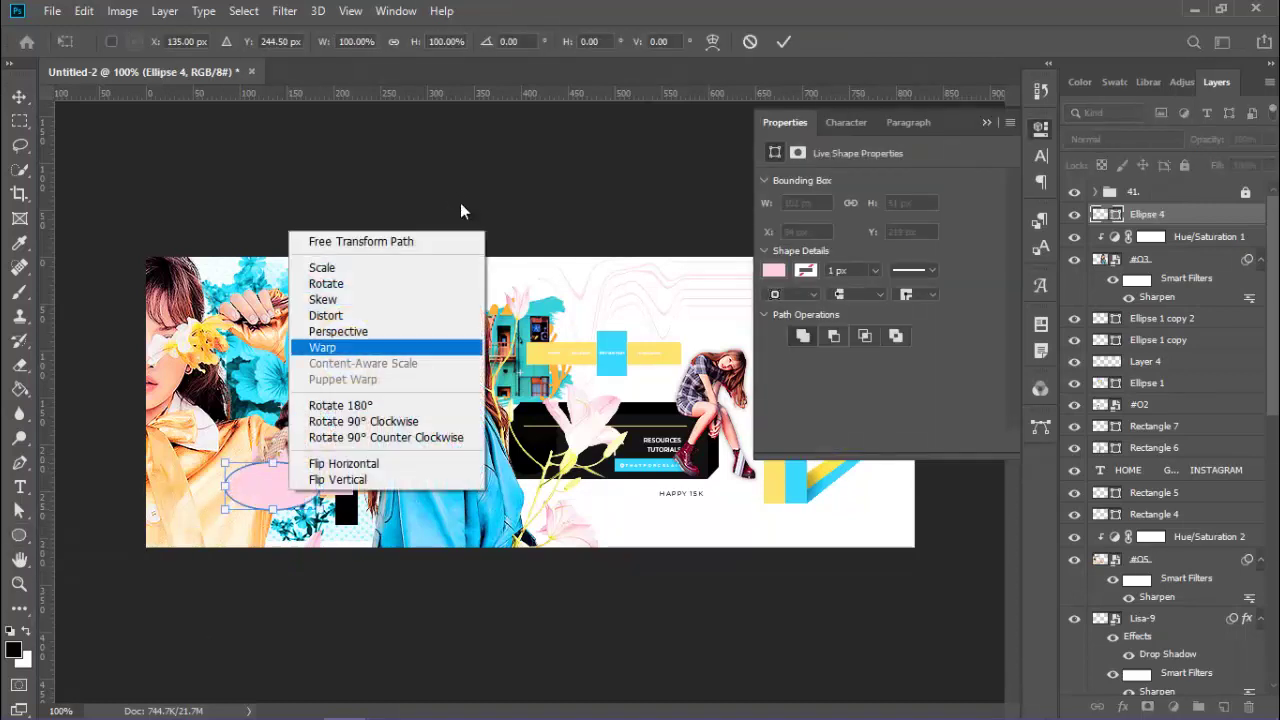
pyautogui.click(330, 346)
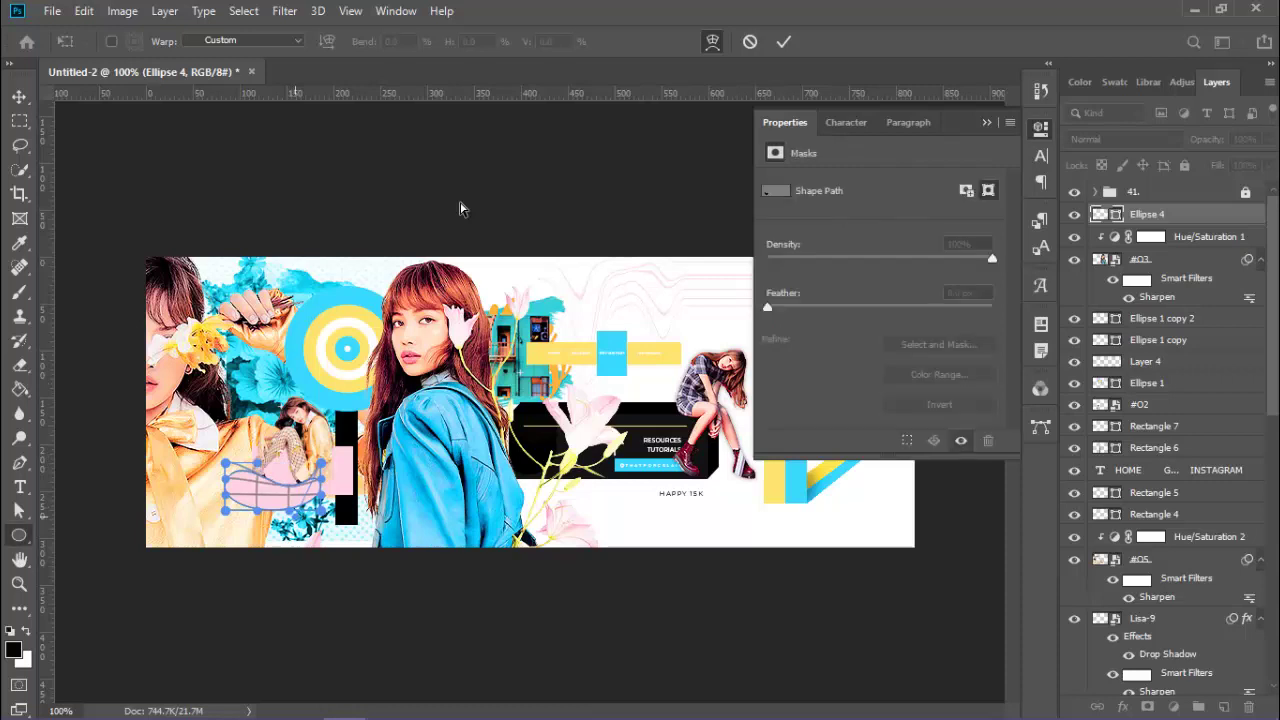
pyautogui.press('Return')
pyautogui.press('Return')
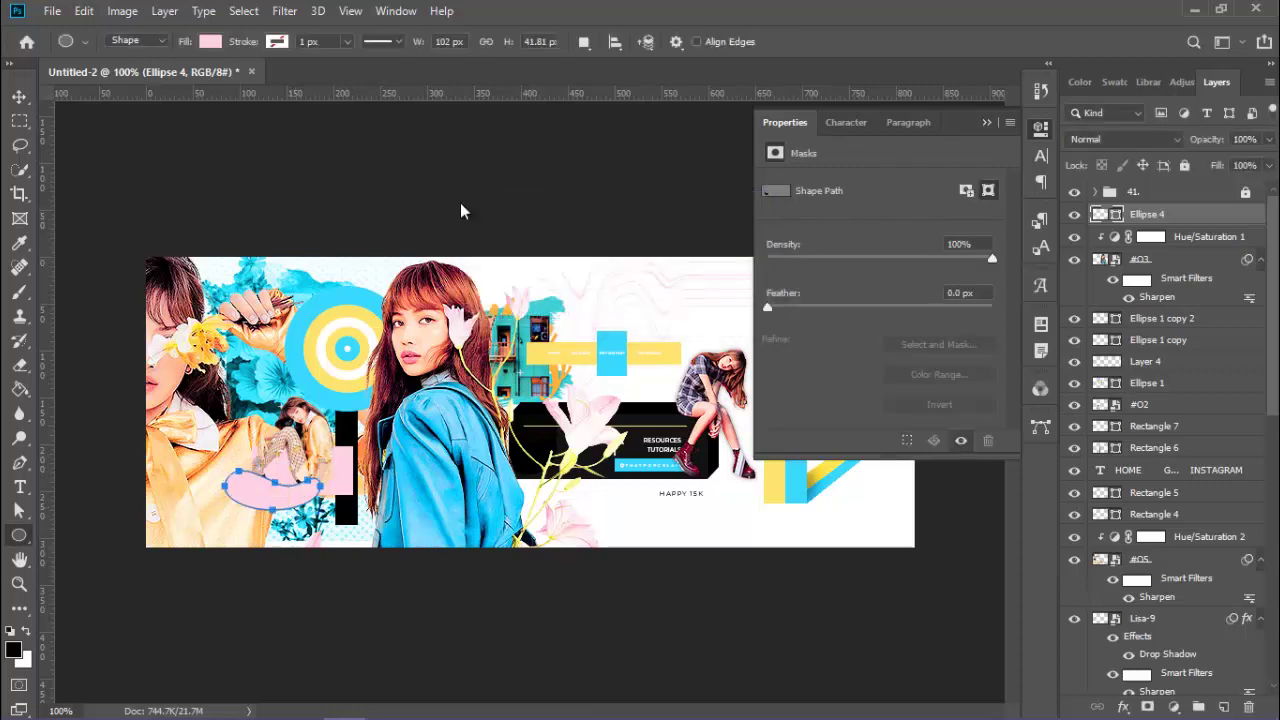
pyautogui.click(210, 41)
pyautogui.click(129, 77)
pyautogui.press('Return')
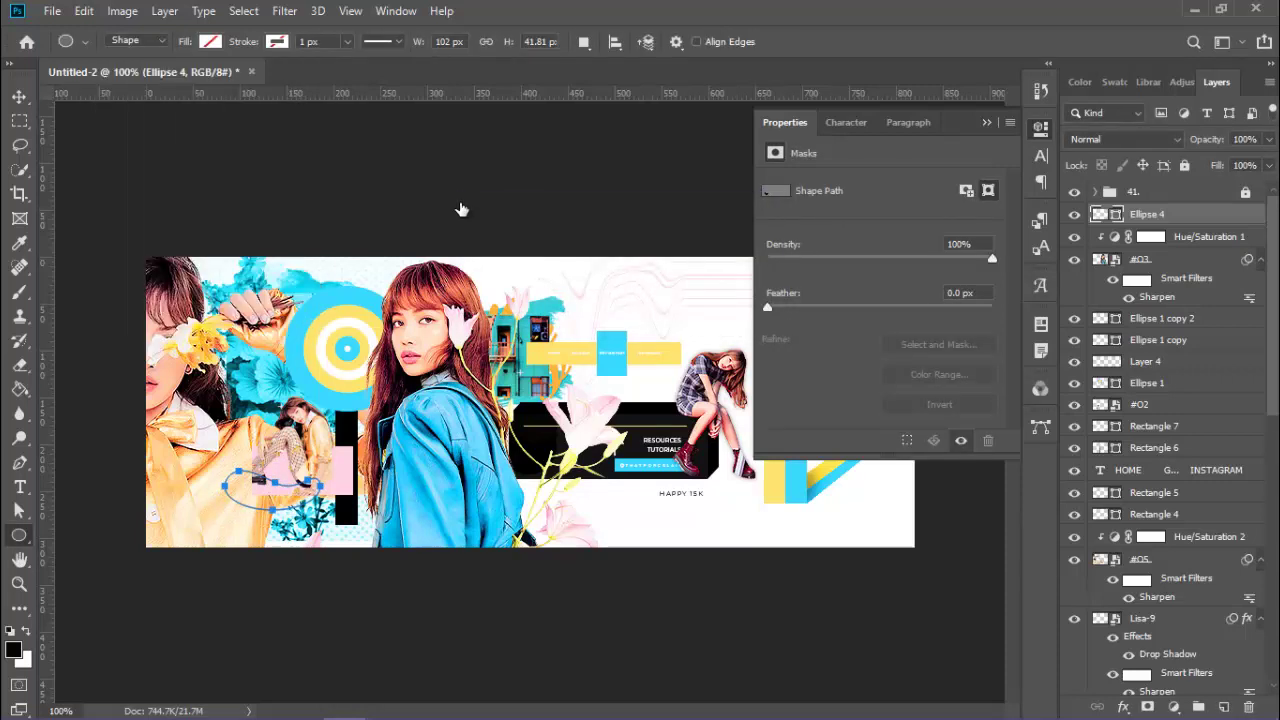
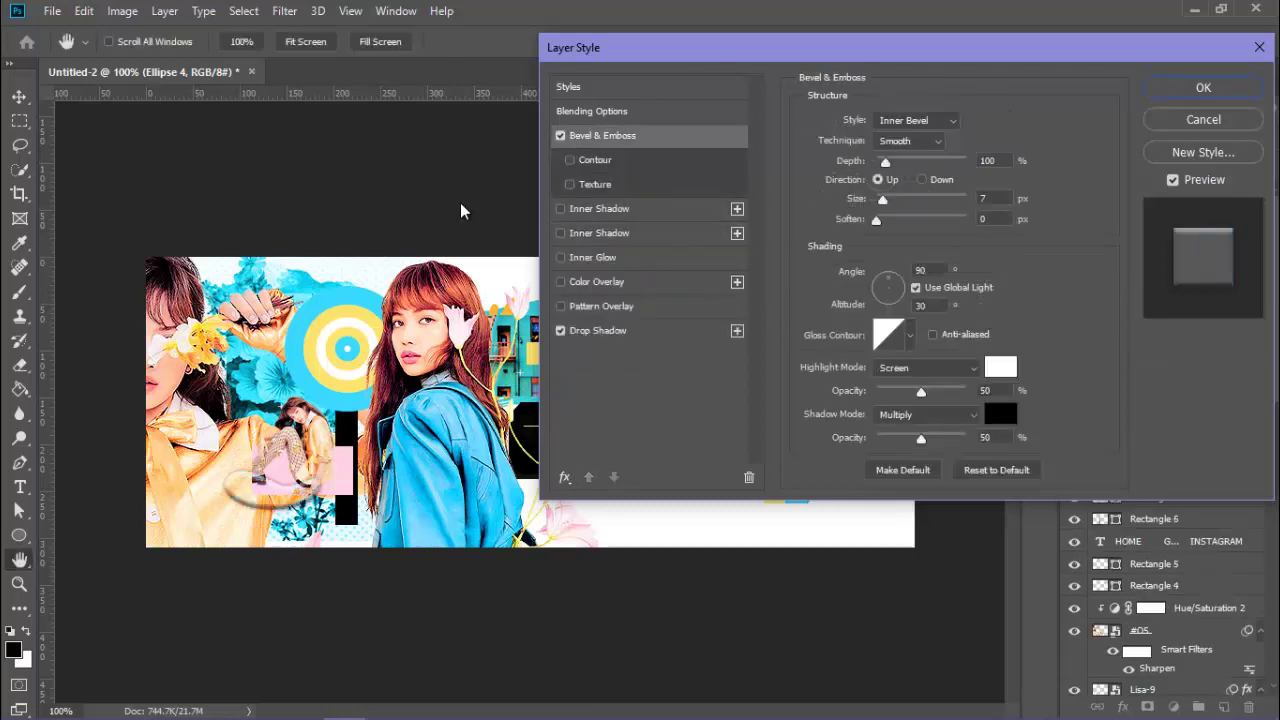
# Confirm cyan as the bevel shadow colour and adjust the lighting angle and altitude.
pyautogui.press('Return')
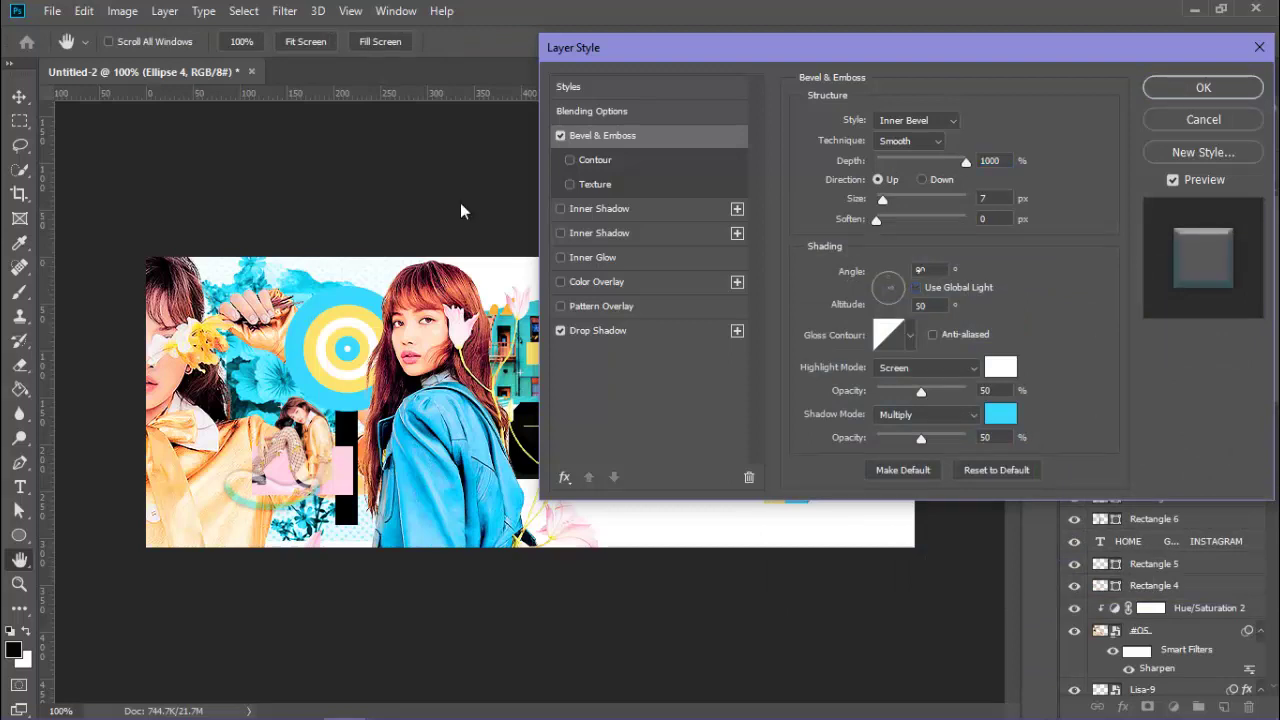
pyautogui.write('123')
pyautogui.press('Tab')
pyautogui.write('0')
pyautogui.hotkey('shift', 'Tab')
# Try several gloss contour shapes for the bevel, then enter a value of 8.
pyautogui.press('Tab')
pyautogui.press('Tab')
pyautogui.press('Down')
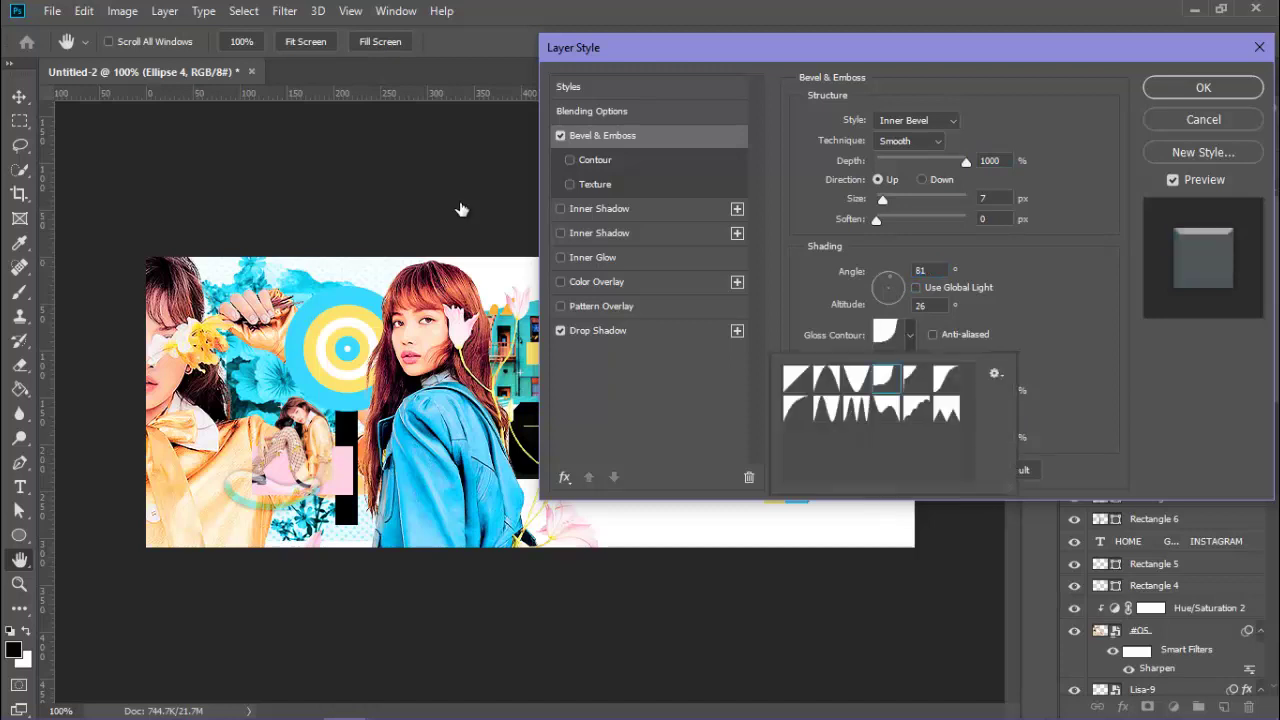
pyautogui.press('Right')
pyautogui.press('Right')
pyautogui.press('Left')
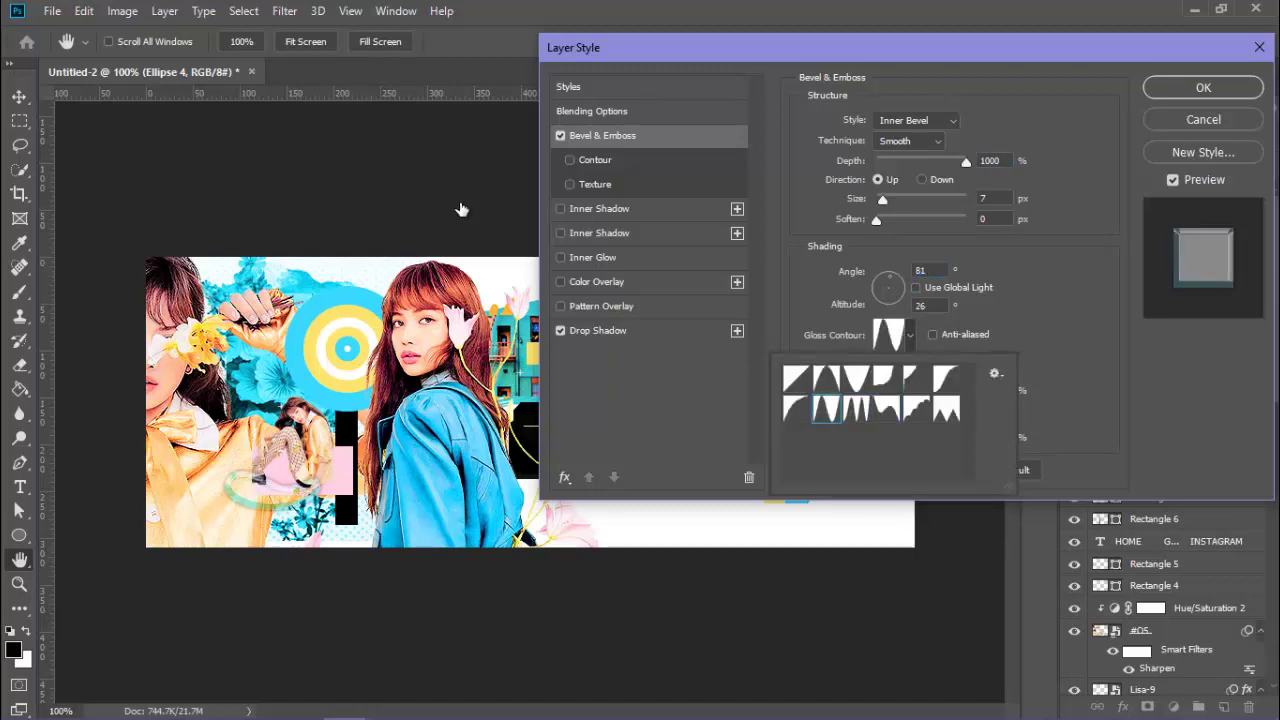
pyautogui.press('Left')
pyautogui.press('Left')
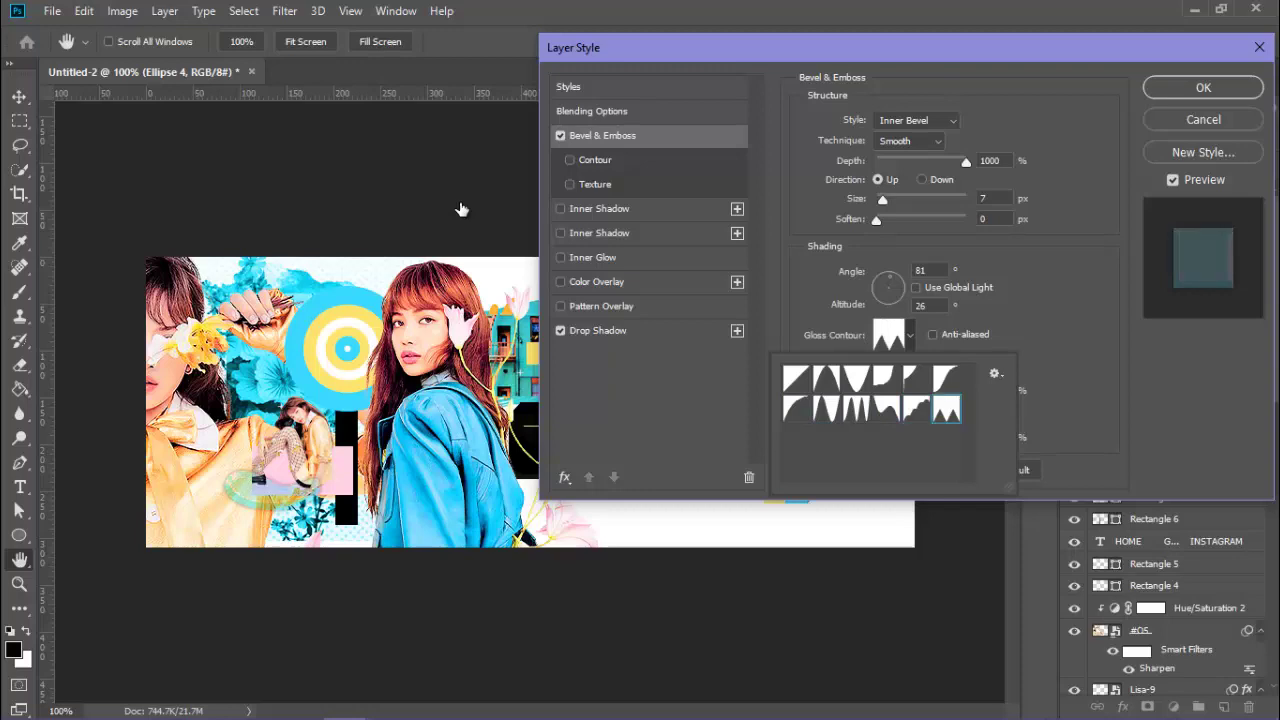
pyautogui.write('6')
pyautogui.press('Return')
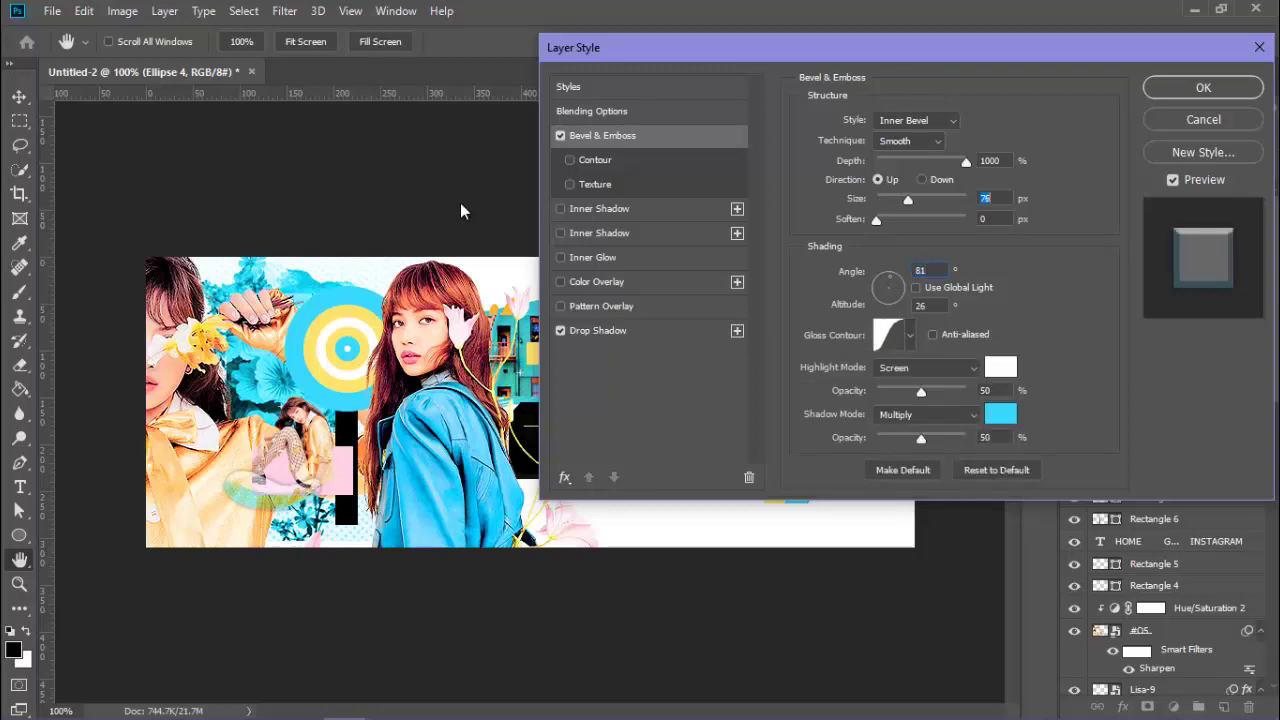
pyautogui.write('8')
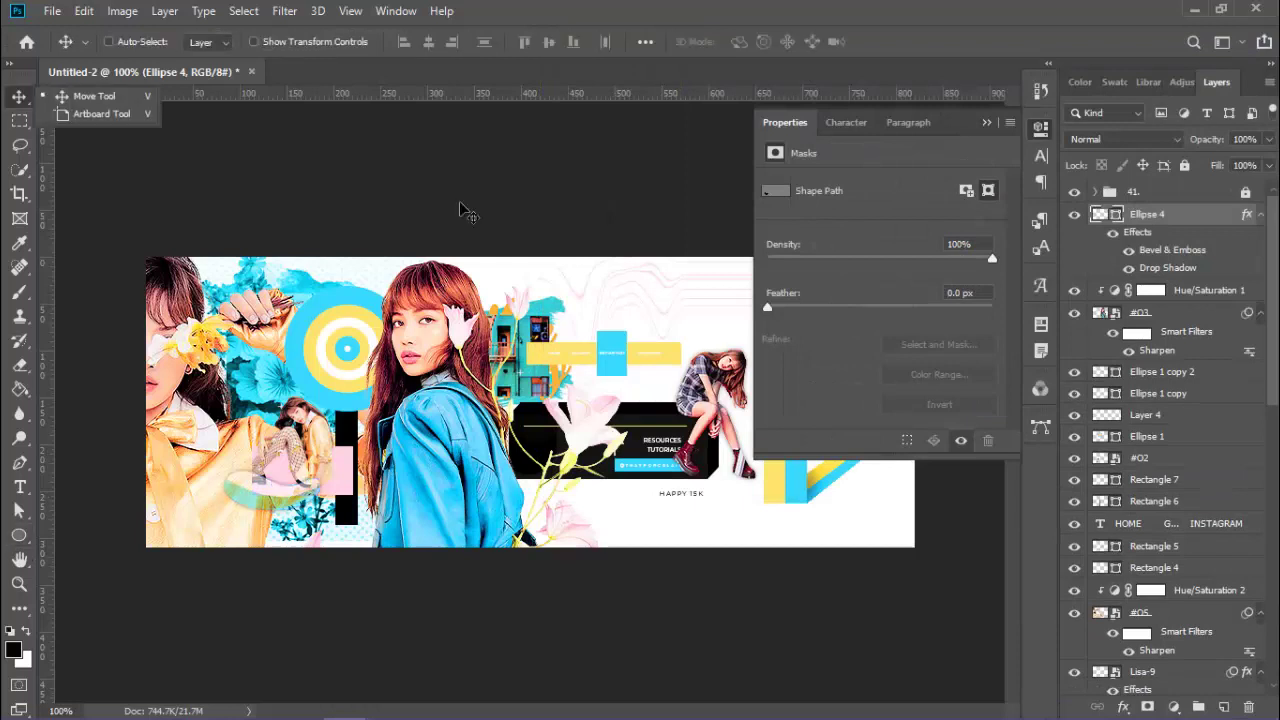
# Draw a pink circle beside the black bar on a new layer and warp its shape.
pyautogui.click(462, 210)
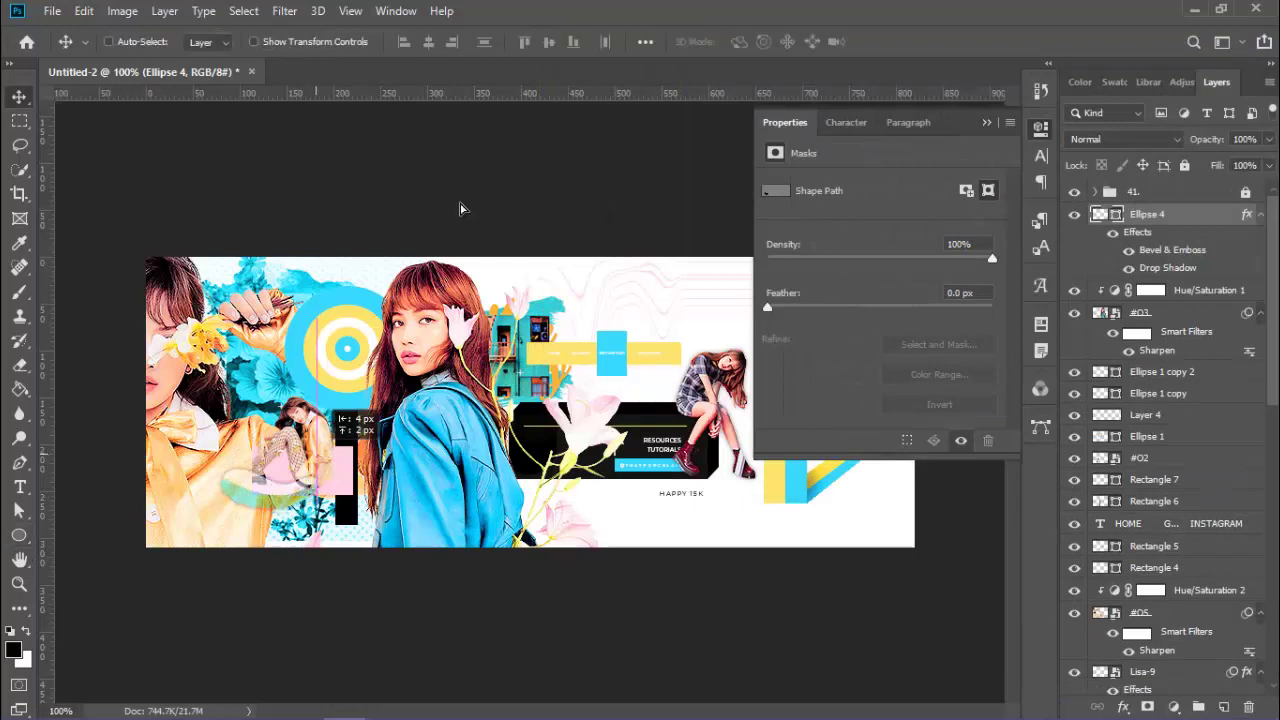
pyautogui.hotkey('ctrl', 'shift', 'alt', 'n')
pyautogui.press('u')
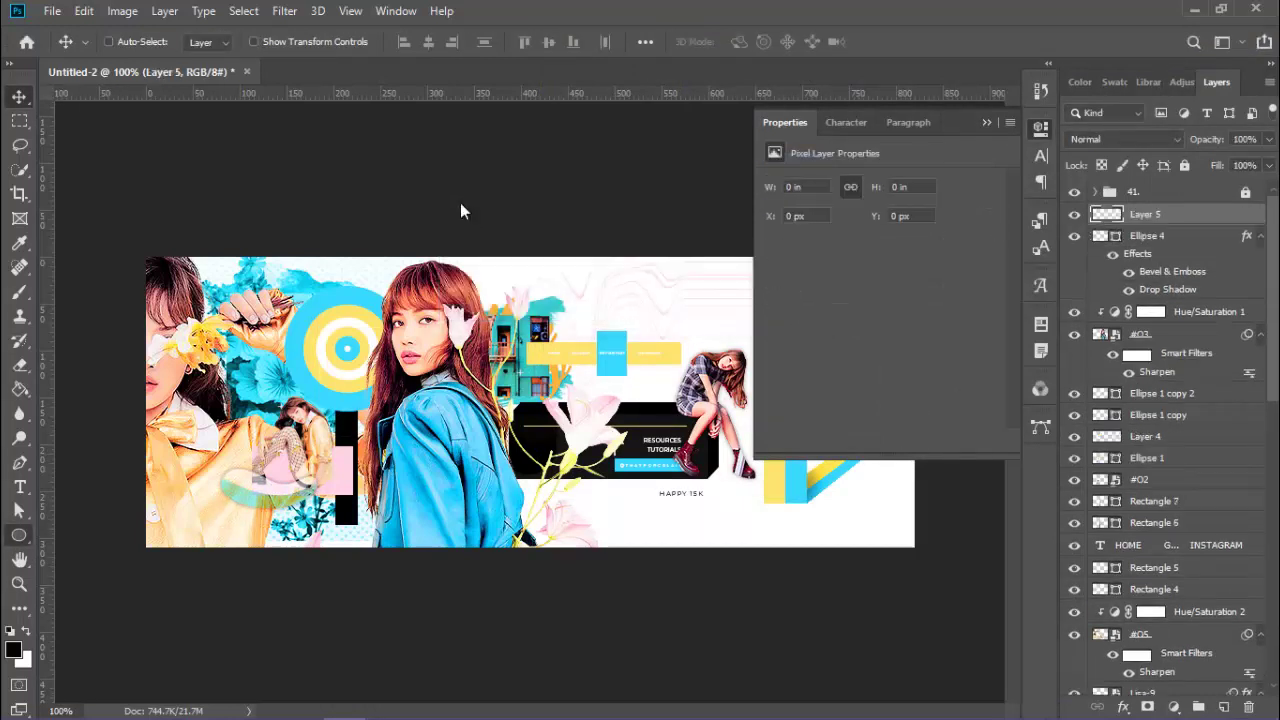
pyautogui.moveTo(297, 463); pyautogui.dragTo(362, 529)
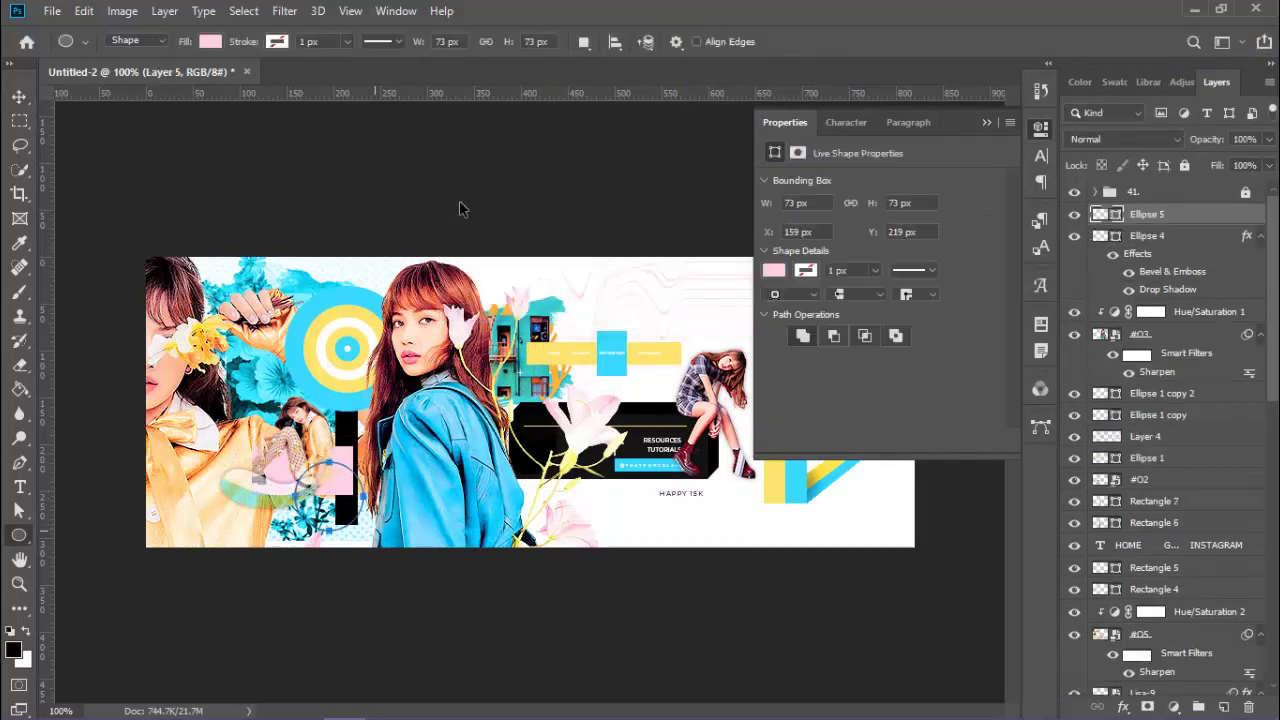
pyautogui.hotkey('ctrl', 't')
pyautogui.rightClick(342, 237)
pyautogui.click(376, 353)
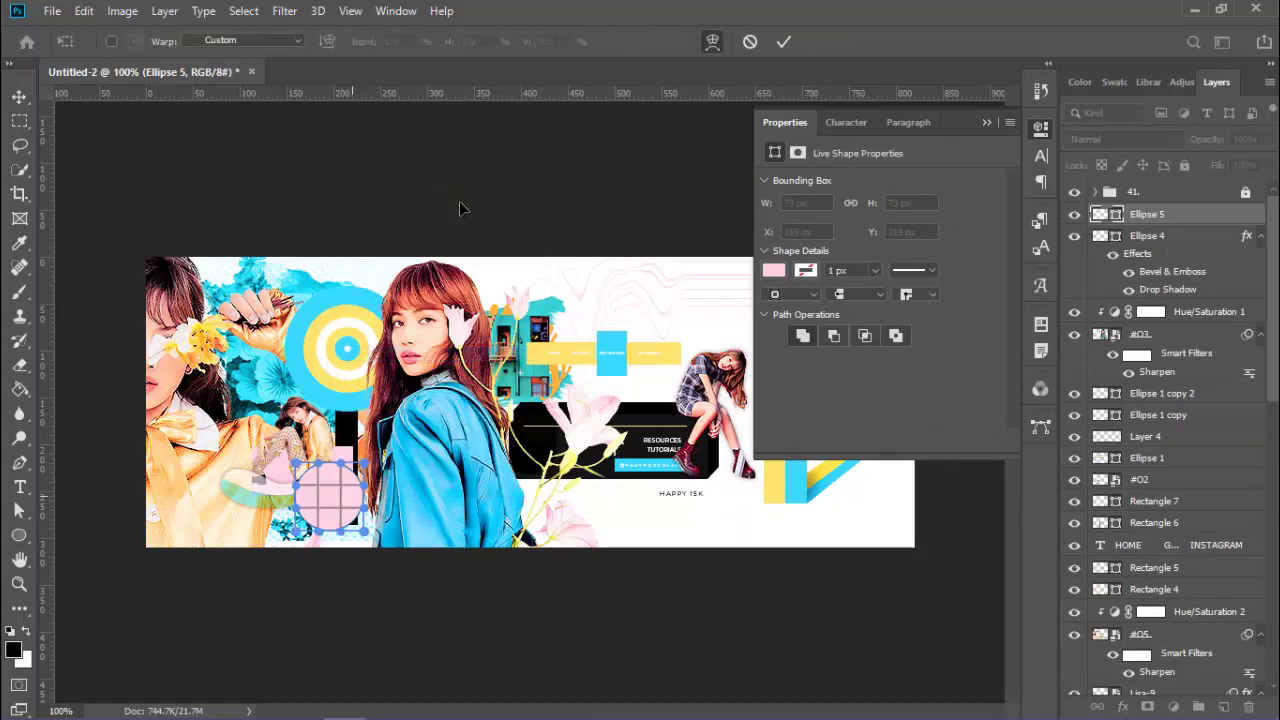
pyautogui.press('Return')
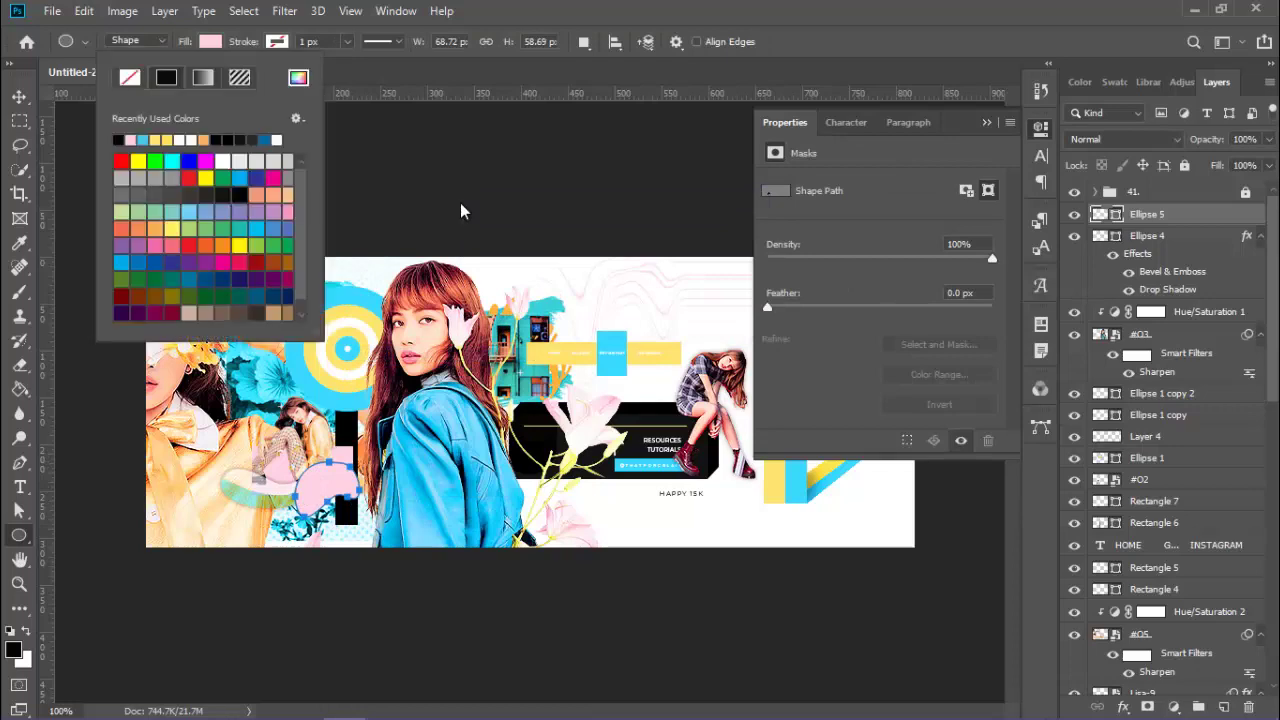
# Copy Ellipse 4's layer style and paste it onto Ellipse 5.
pyautogui.press('Escape')
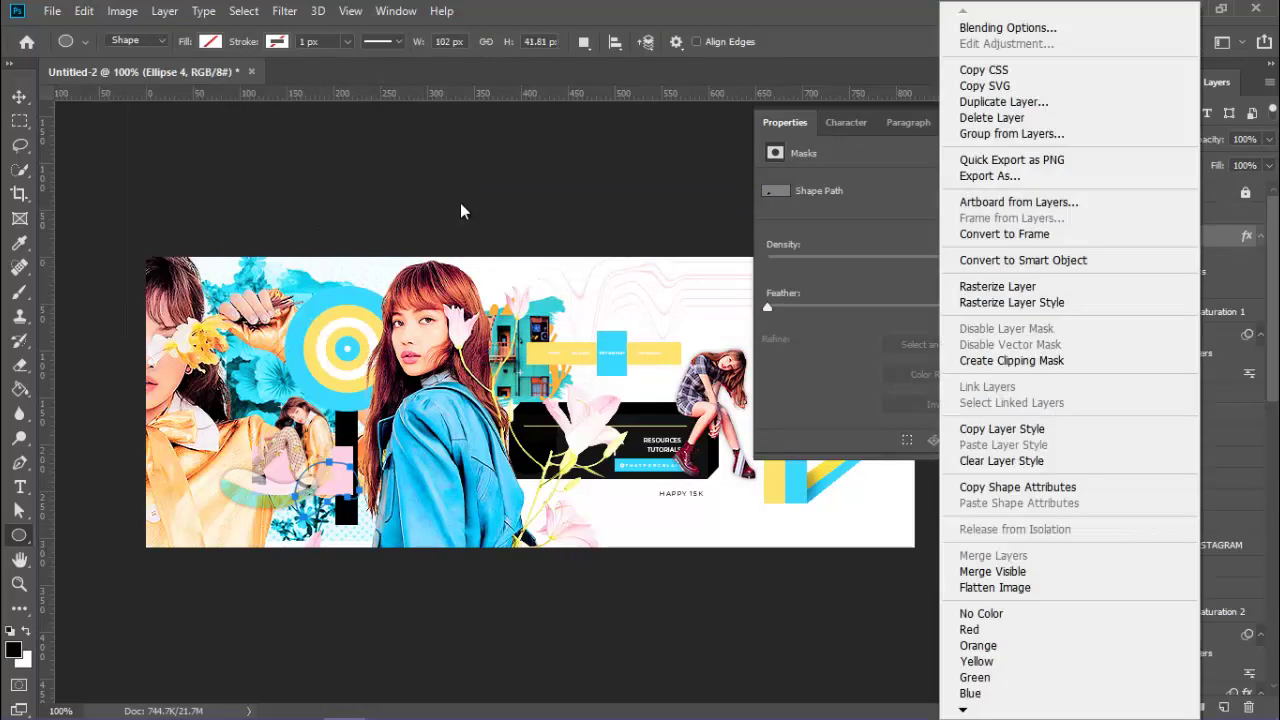
pyautogui.rightClick(1200, 236)
pyautogui.click(1002, 428)
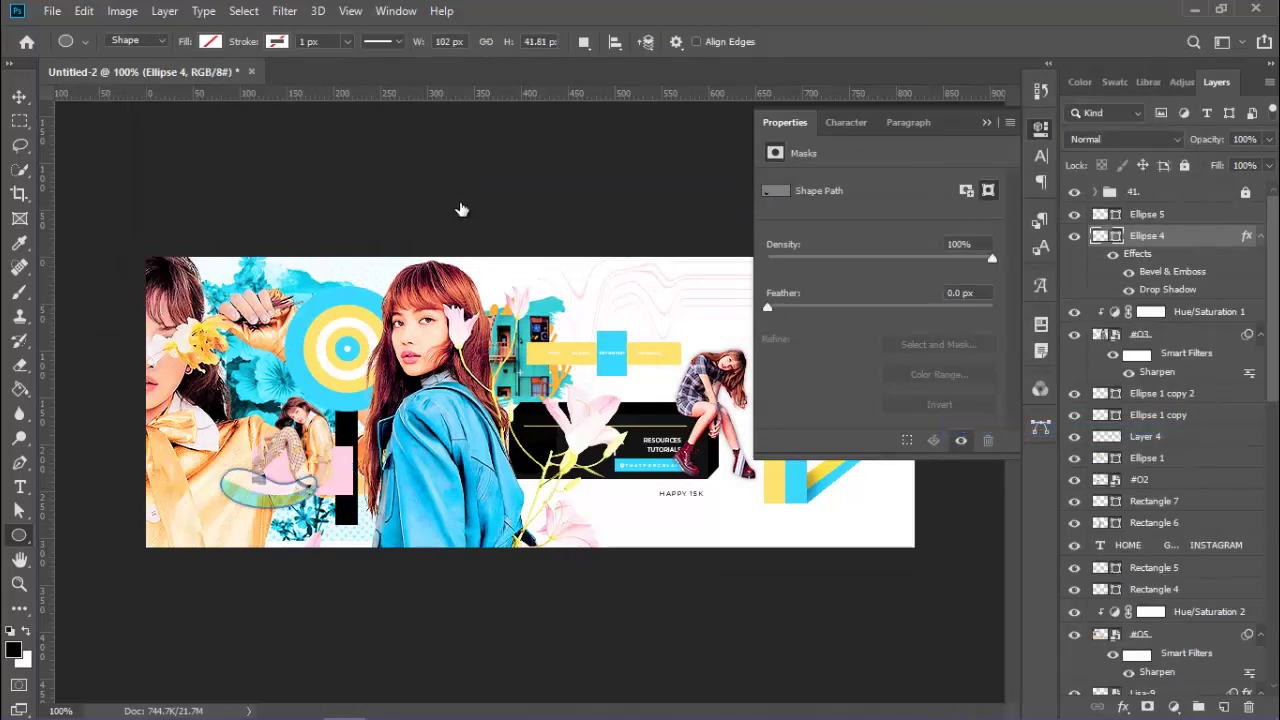
pyautogui.click(1147, 214)
pyautogui.rightClick(1200, 214)
pyautogui.click(1000, 443)
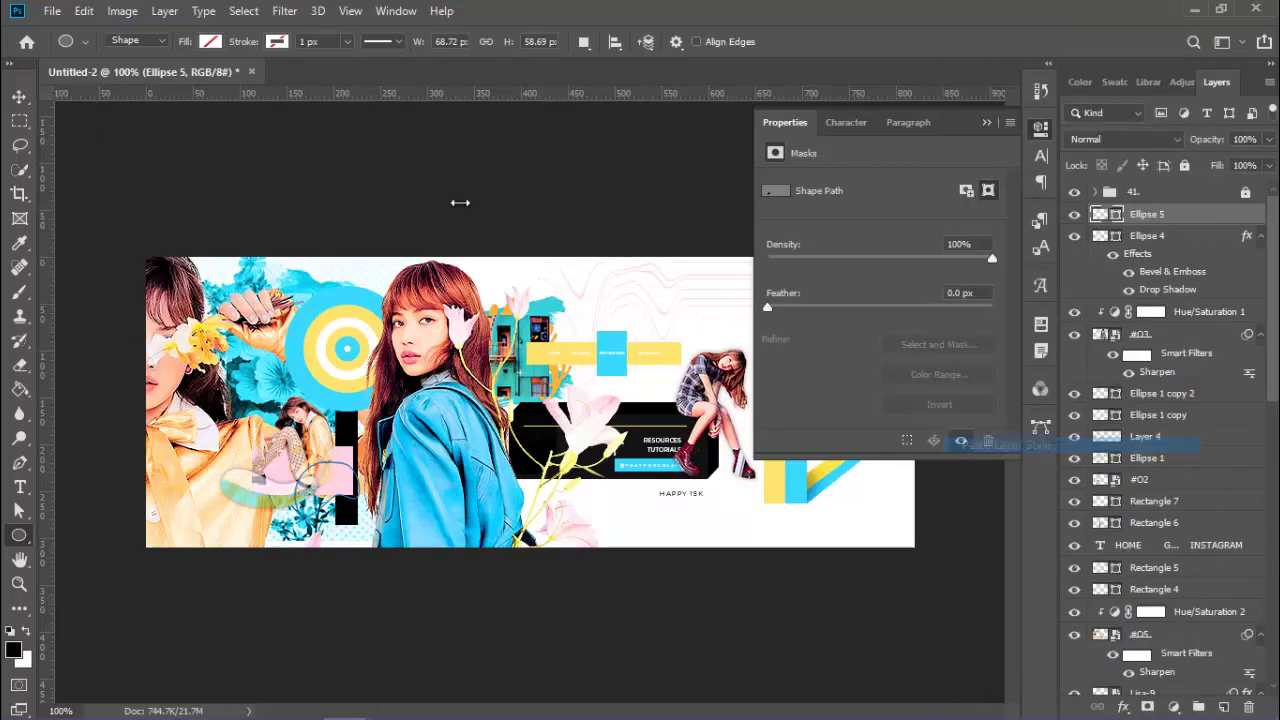
# Nudge Ellipse 5 slightly downward and begin placing an embedded image file.
pyautogui.press('v')
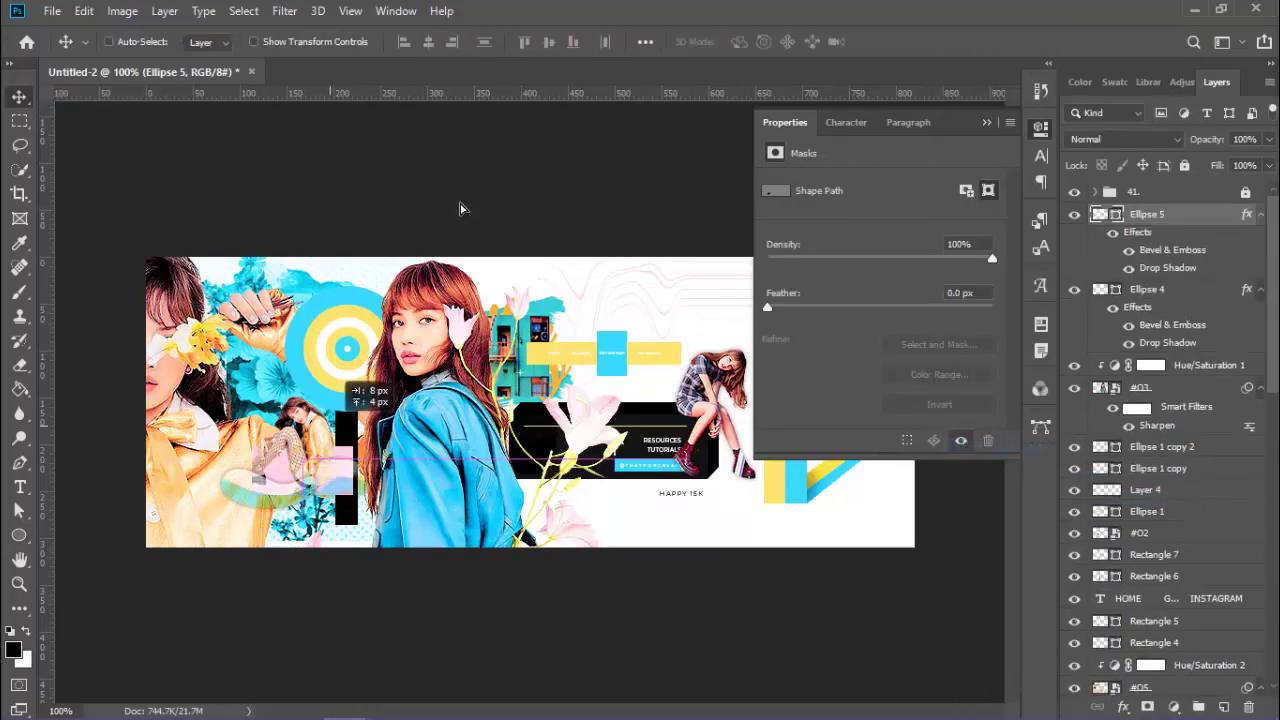
pyautogui.press('Down')
pyautogui.press('Down')
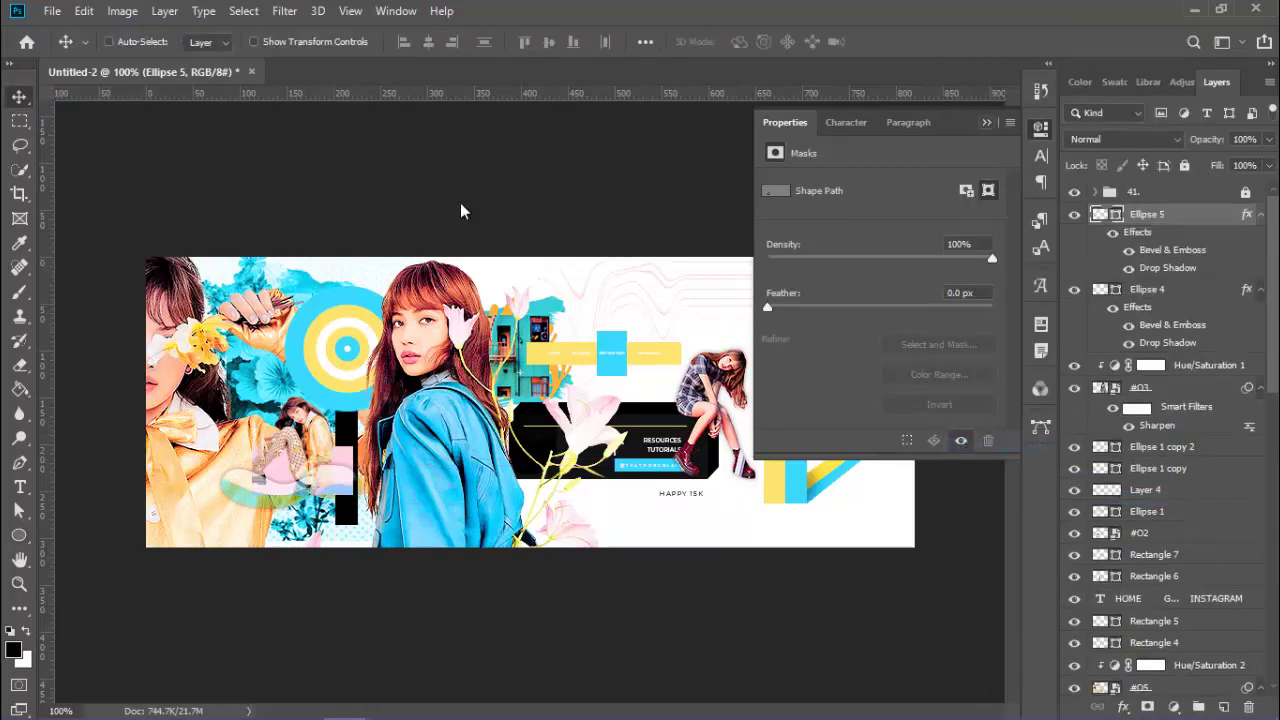
pyautogui.hotkey('alt', 'f')
pyautogui.press('Down')
pyautogui.press('Down')
pyautogui.press('Return')
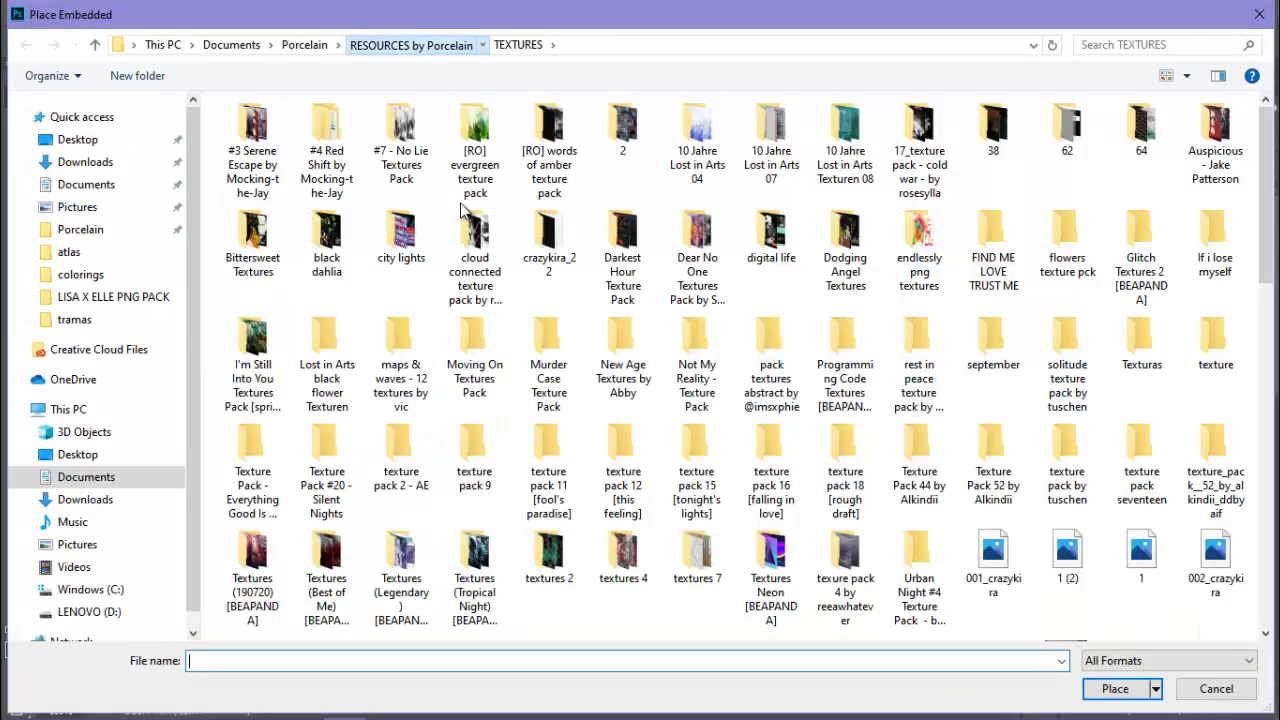
# Browse through the resources folders to reach the PNGS folder.
pyautogui.hotkey('alt', 'Up')
pyautogui.press('Up')
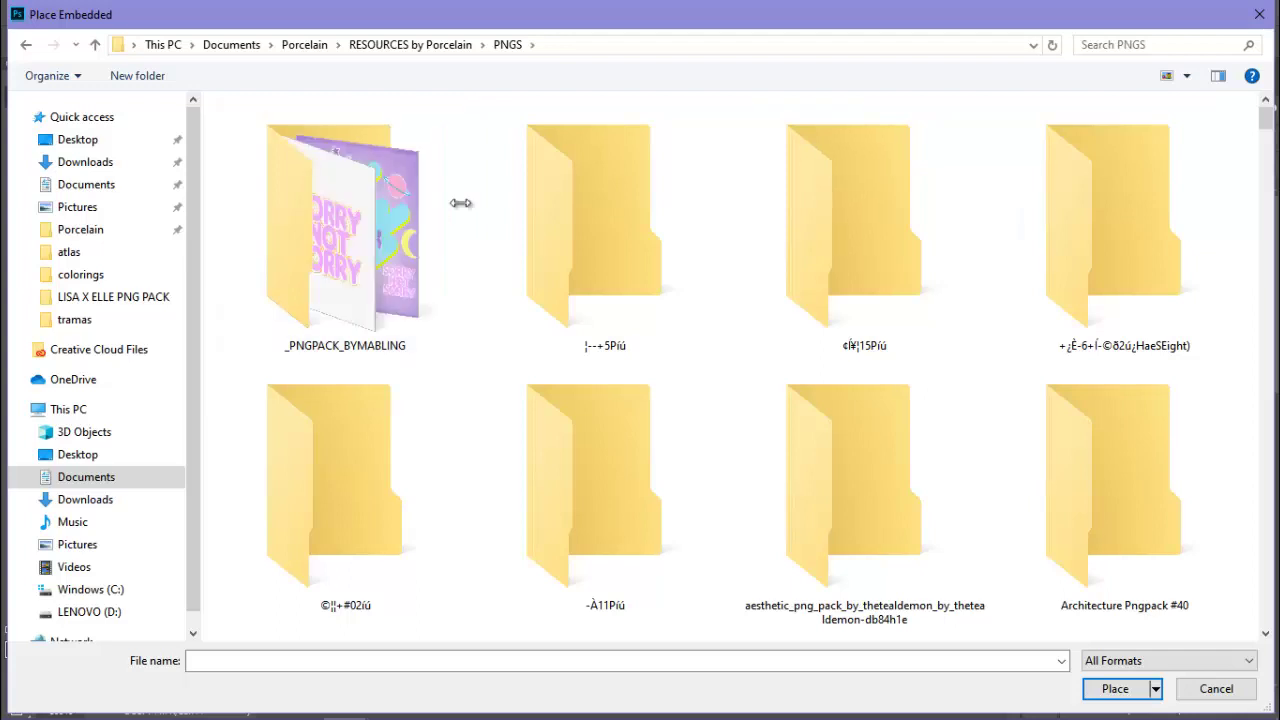
pyautogui.click(462, 210)
pyautogui.doubleClick(462, 210)
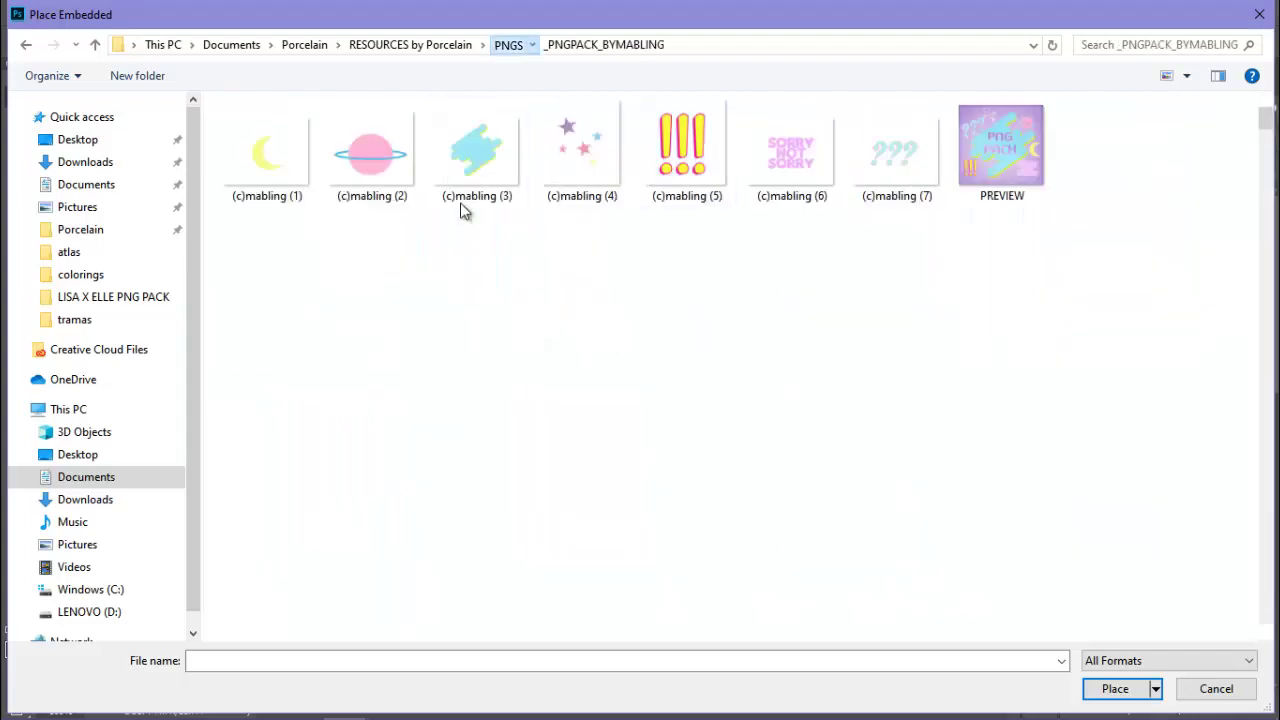
pyautogui.press('BackSpace')
# Look through the PNGS folder and place pink blossom image 3 into the banner.
pyautogui.scroll(-10, 462, 210)
pyautogui.scroll(-1, 462, 210)
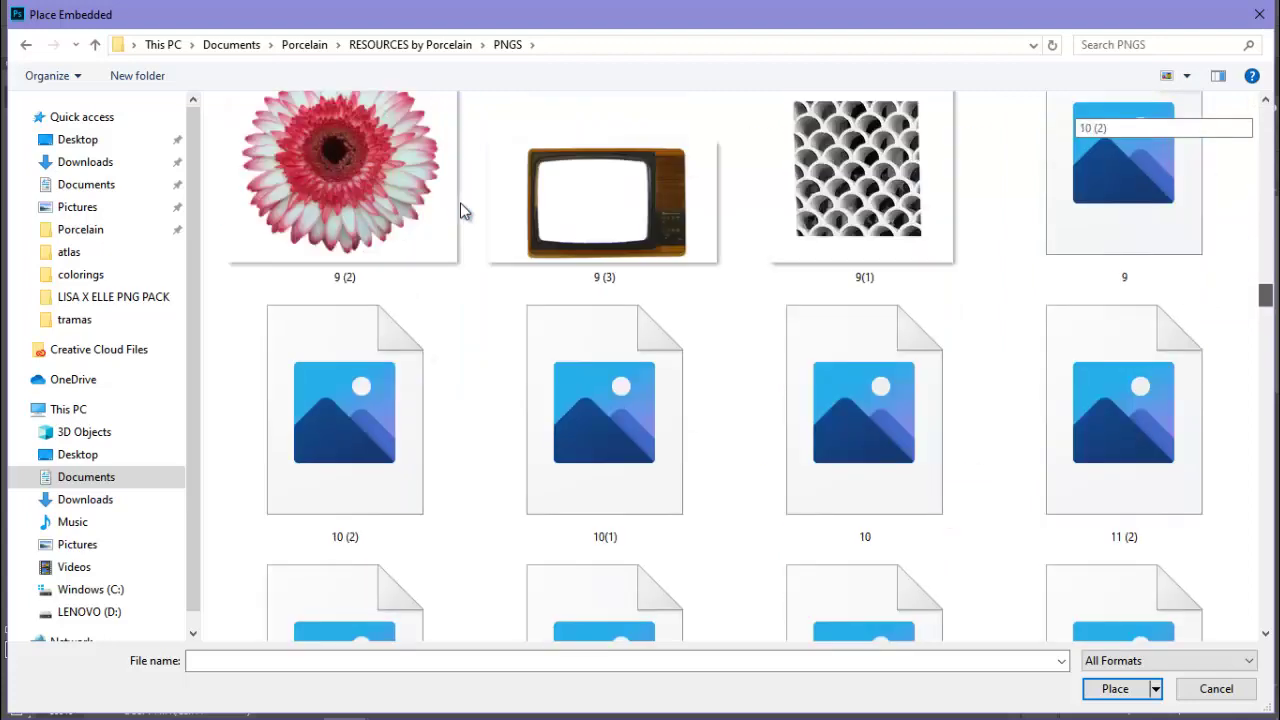
pyautogui.scroll(3, 462, 210)
pyautogui.scroll(1, 462, 210)
pyautogui.scroll(4, 462, 210)
pyautogui.scroll(1, 462, 210)
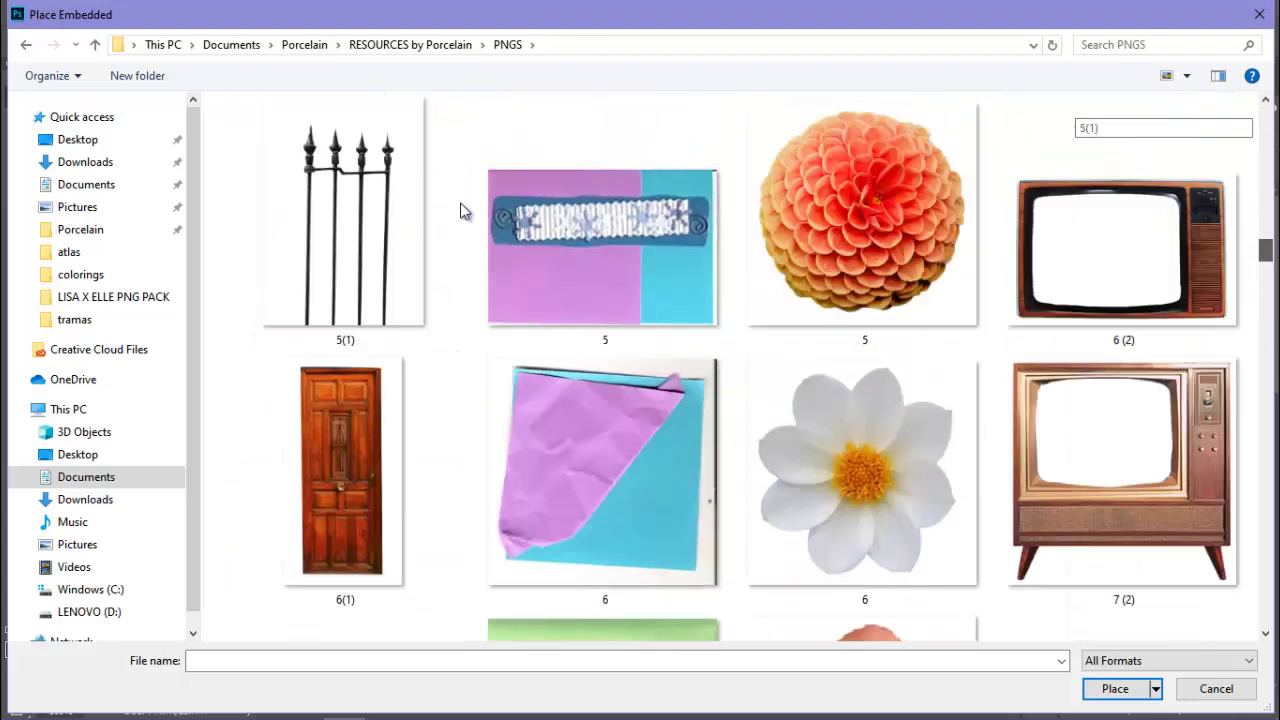
pyautogui.scroll(-8, 462, 210)
pyautogui.scroll(-2, 462, 210)
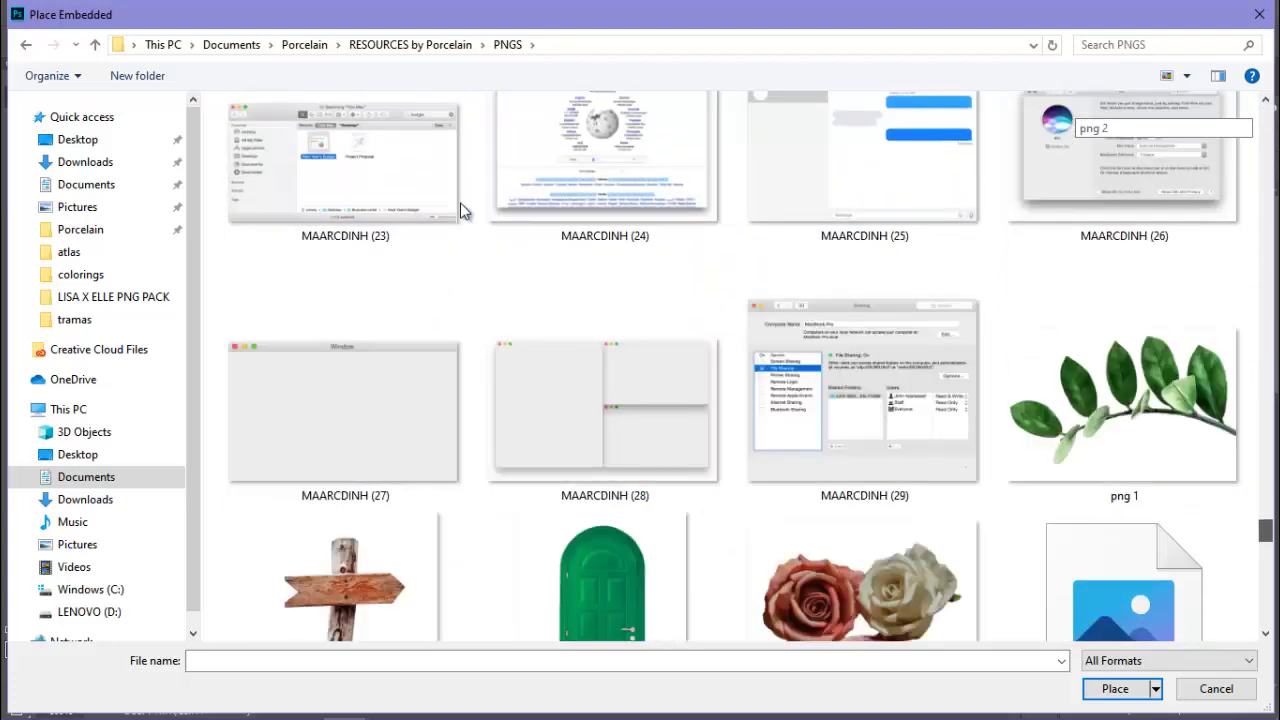
pyautogui.scroll(-3, 462, 210)
pyautogui.scroll(-3, 462, 210)
pyautogui.scroll(-4, 462, 210)
pyautogui.scroll(-5, 462, 210)
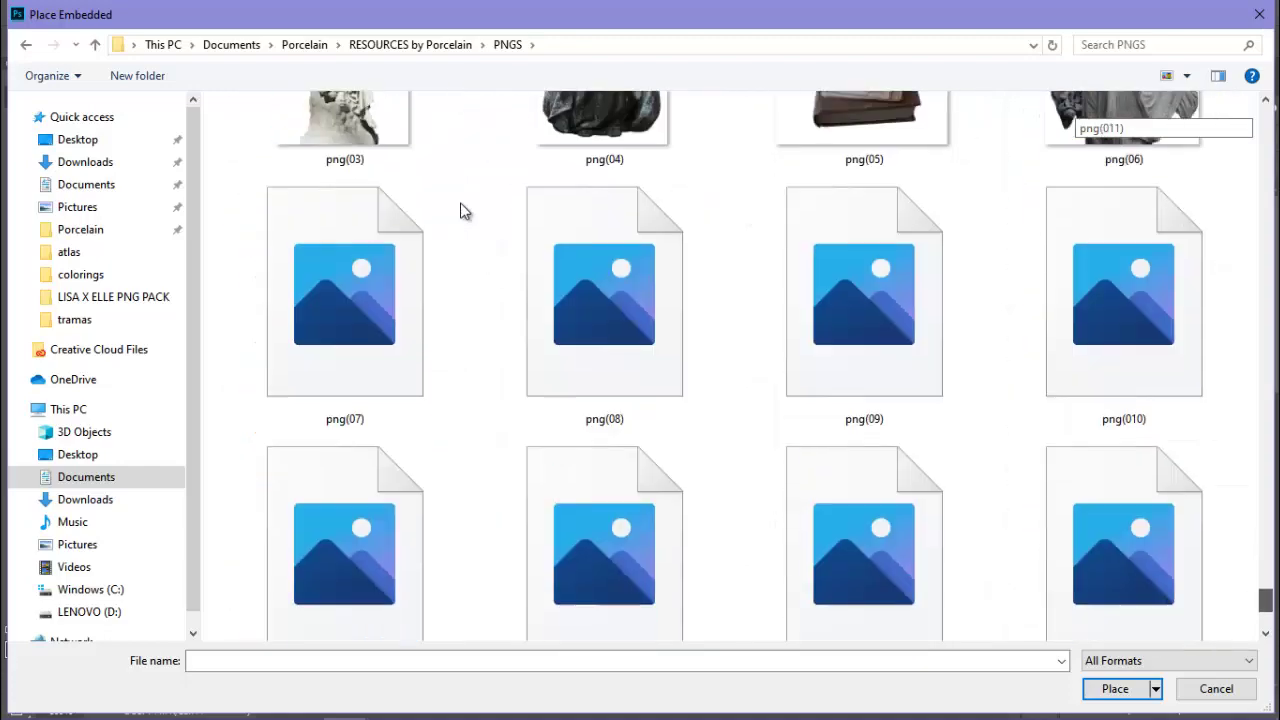
pyautogui.scroll(-3, 462, 210)
pyautogui.scroll(10, 462, 210)
pyautogui.scroll(3, 462, 210)
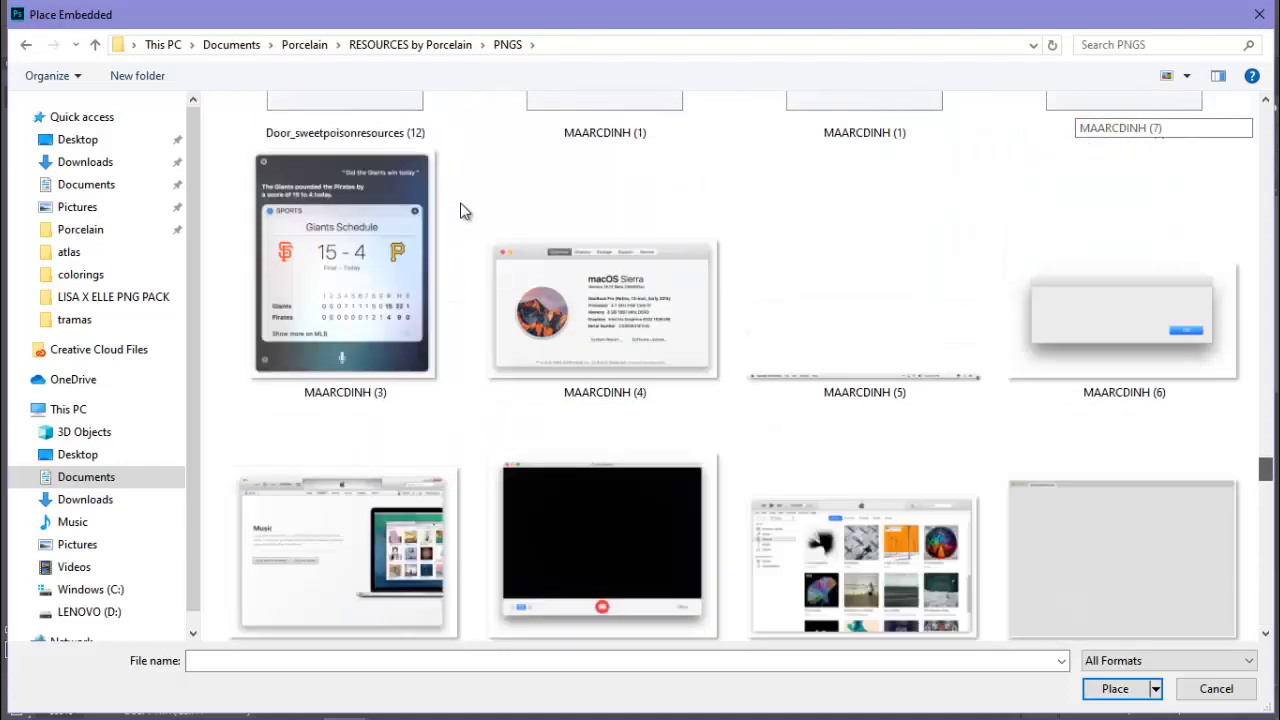
pyautogui.scroll(9, 462, 210)
pyautogui.scroll(3, 462, 210)
pyautogui.scroll(6, 462, 210)
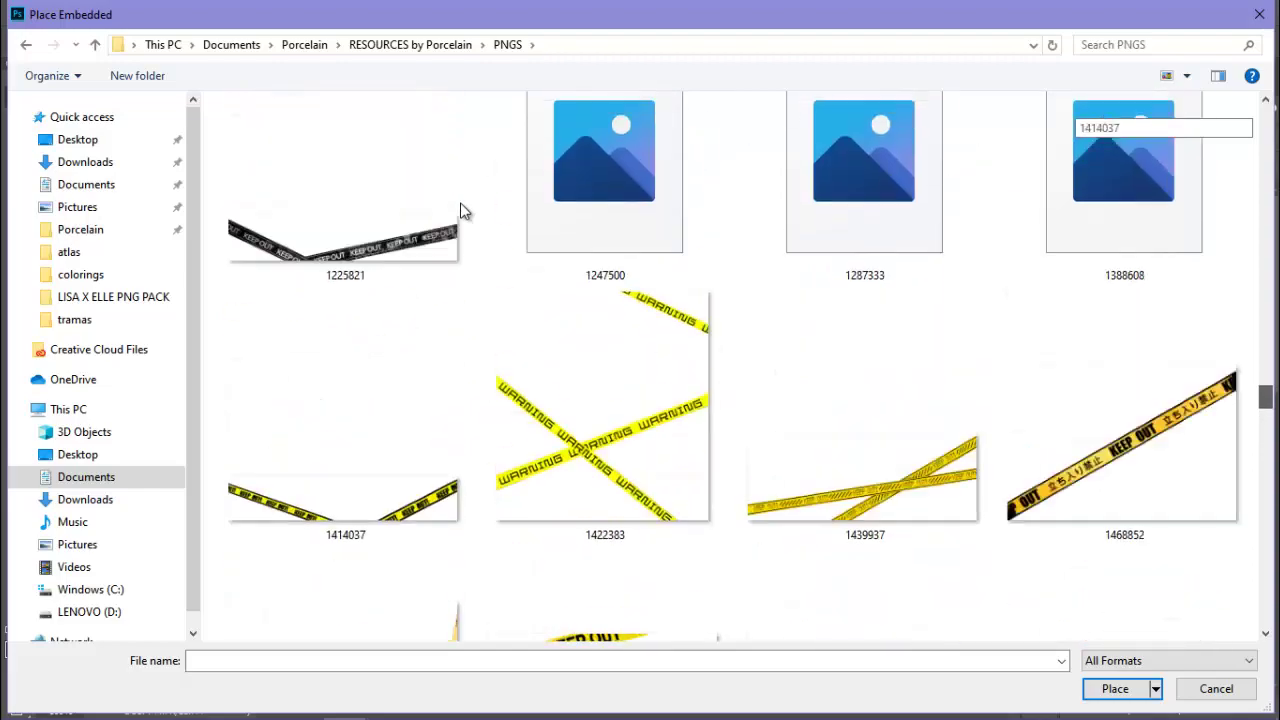
pyautogui.scroll(5, 462, 210)
pyautogui.scroll(3, 462, 210)
pyautogui.scroll(2, 462, 210)
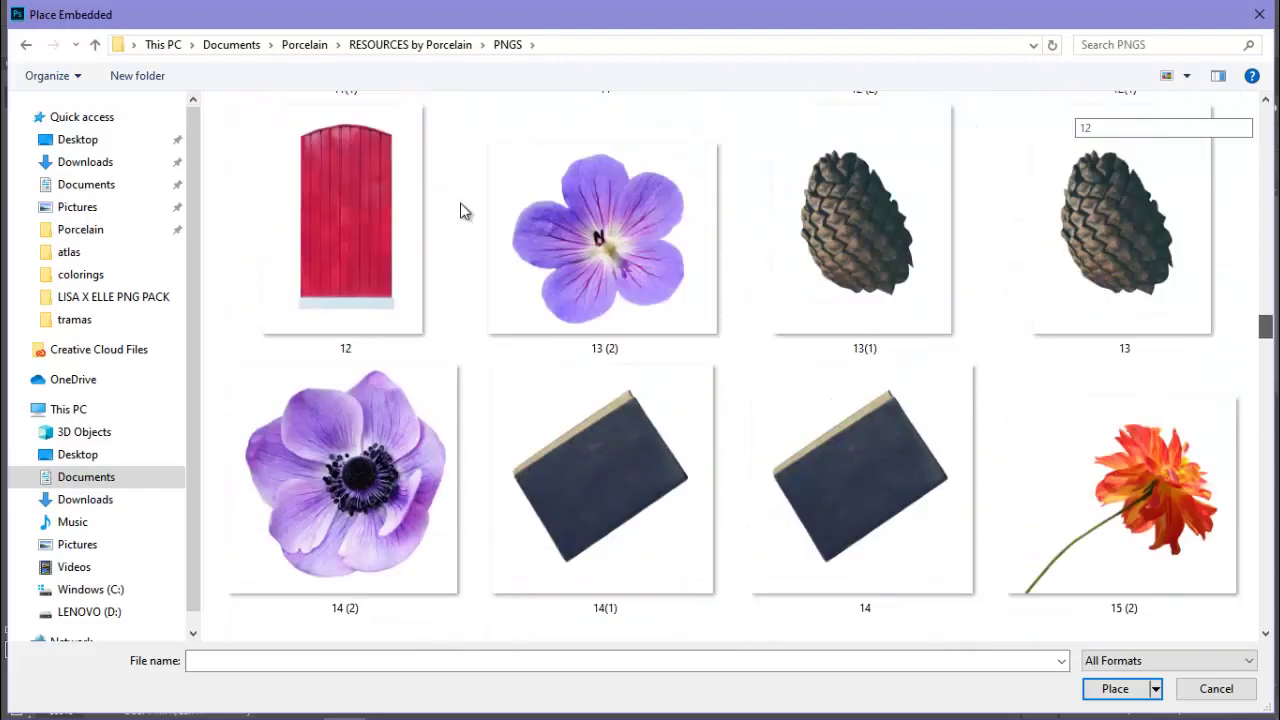
pyautogui.scroll(5, 462, 210)
pyautogui.scroll(5, 462, 210)
pyautogui.scroll(5, 462, 210)
pyautogui.scroll(1, 460, 203)
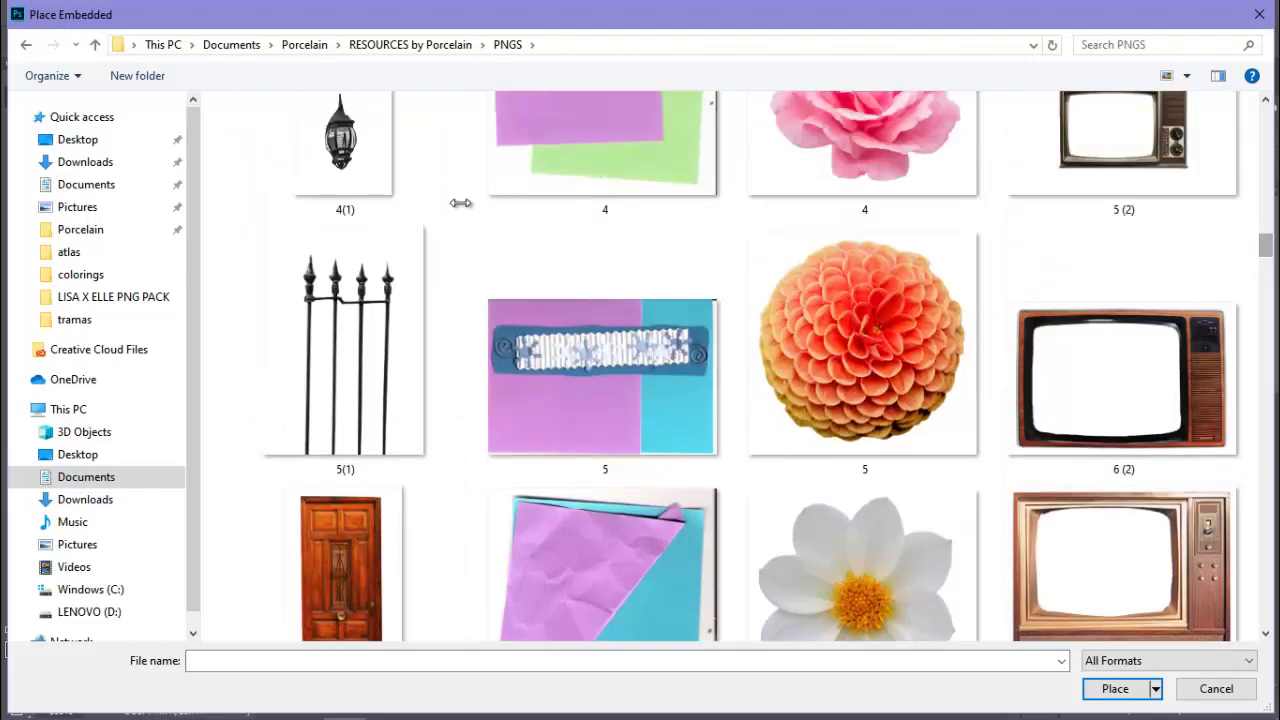
pyautogui.scroll(3, 460, 203)
pyautogui.scroll(3, 460, 205)
pyautogui.scroll(3, 462, 210)
pyautogui.press('3')
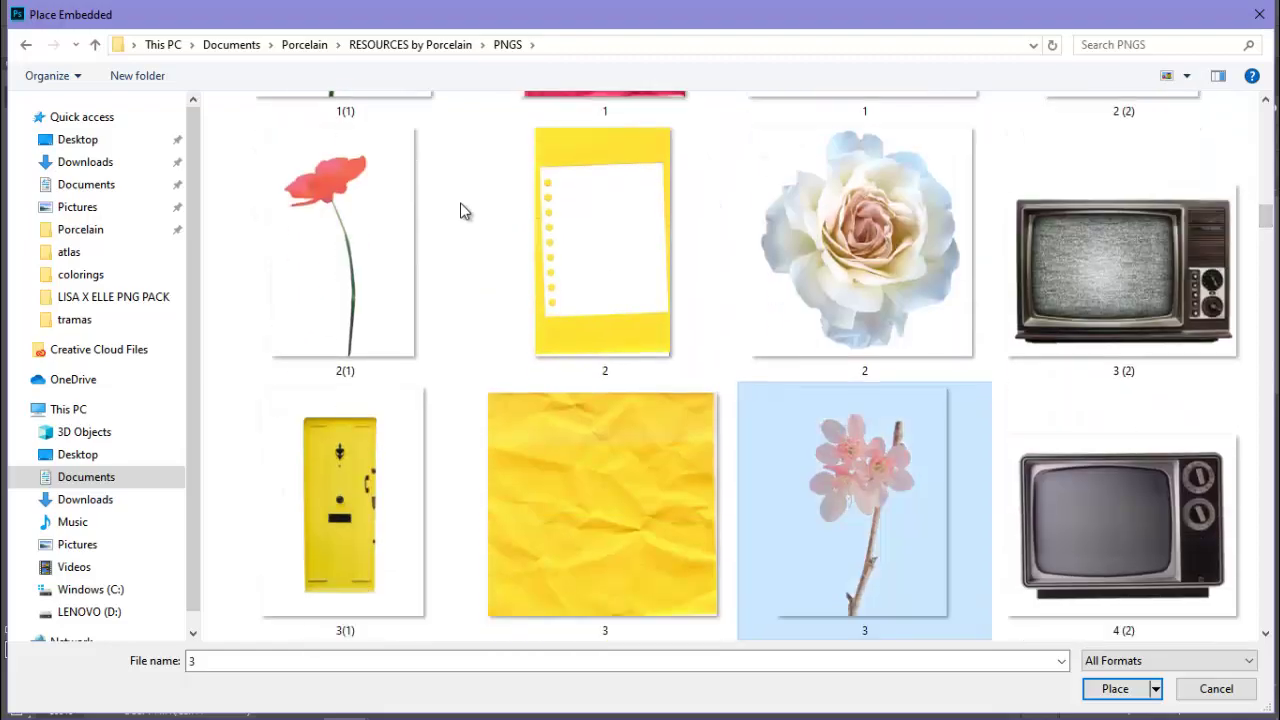
pyautogui.press('Return')
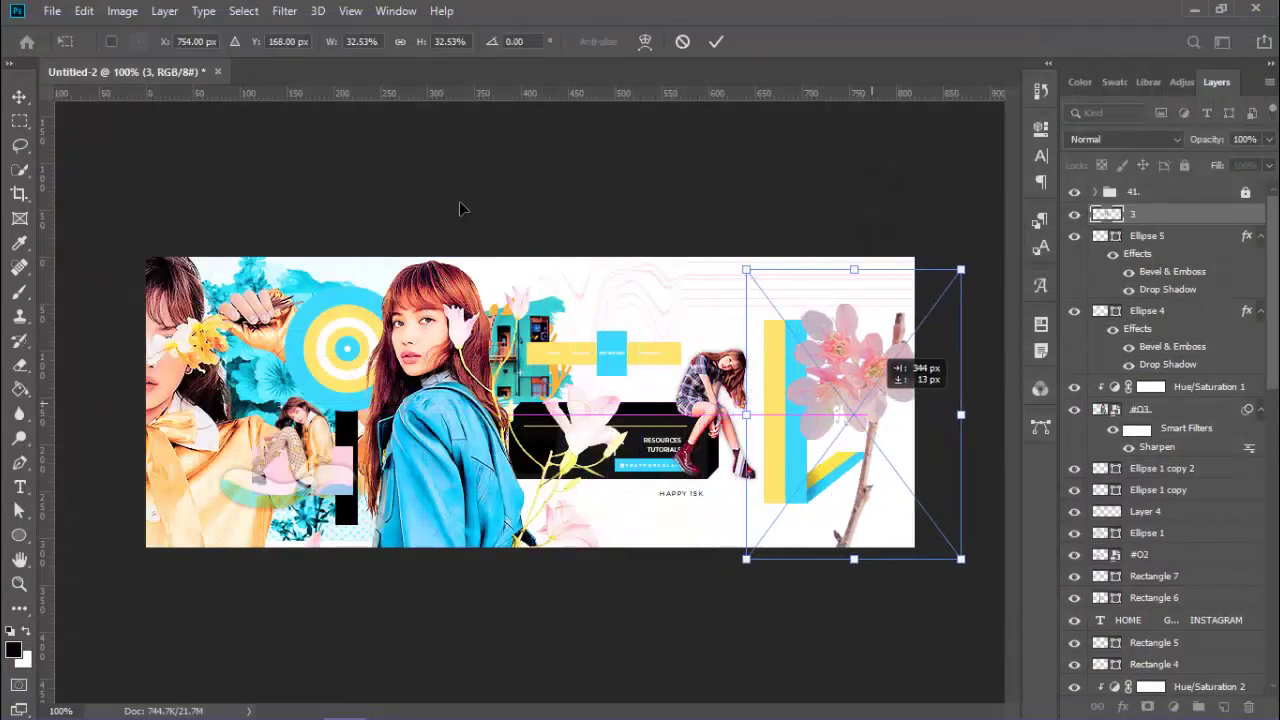
# Commit the blossom placement, move layer 3 lower in the stack, and reposition it.
pyautogui.press('Return')
pyautogui.moveTo(459, 203); pyautogui.dragTo(462, 209)
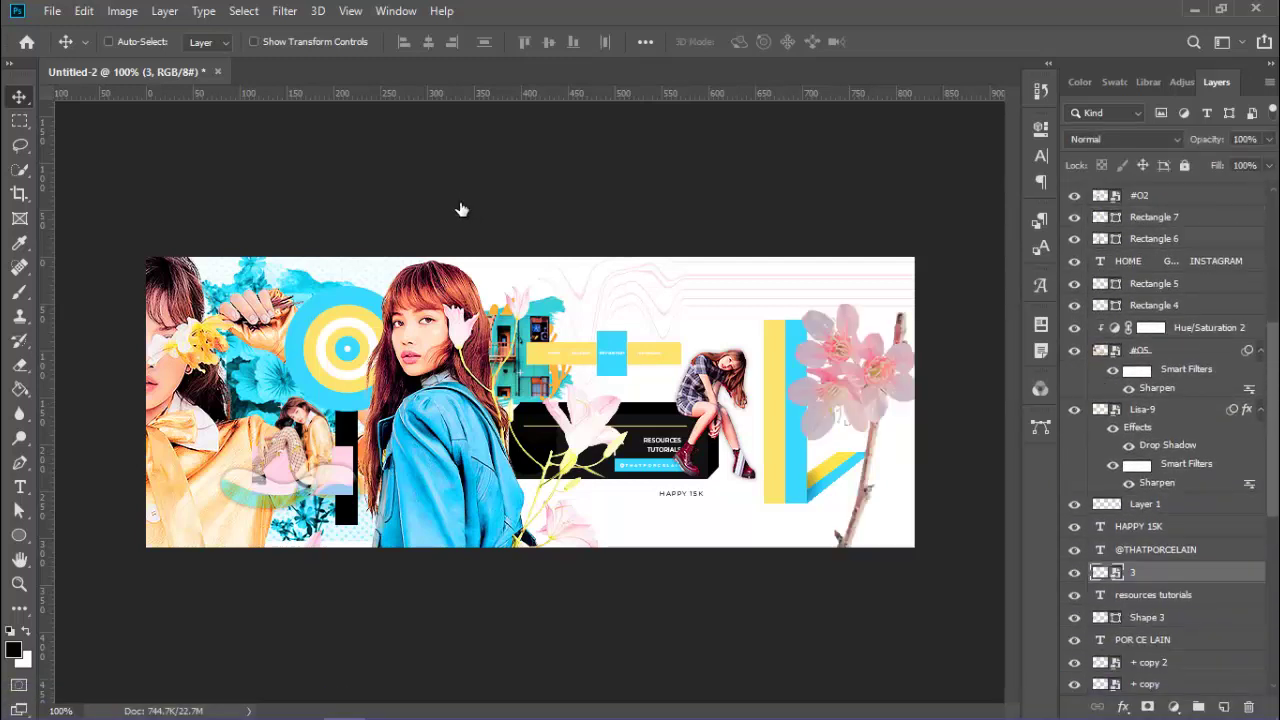
pyautogui.moveTo(461, 209); pyautogui.dragTo(461, 209)
pyautogui.moveTo(850, 380); pyautogui.dragTo(770, 315)
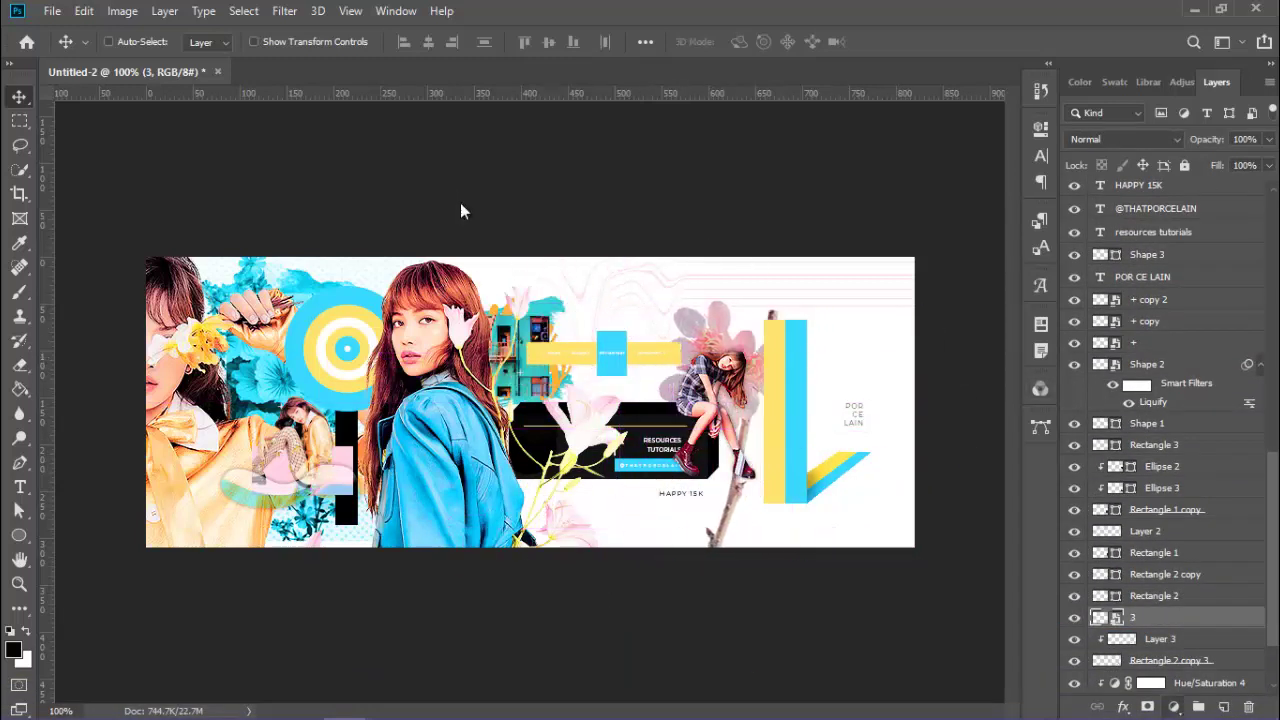
# Add a Hue/Saturation adjustment to the blossom, then move it up-right and shrink it to about 23%.
pyautogui.click(1173, 707)
pyautogui.click(1180, 523)
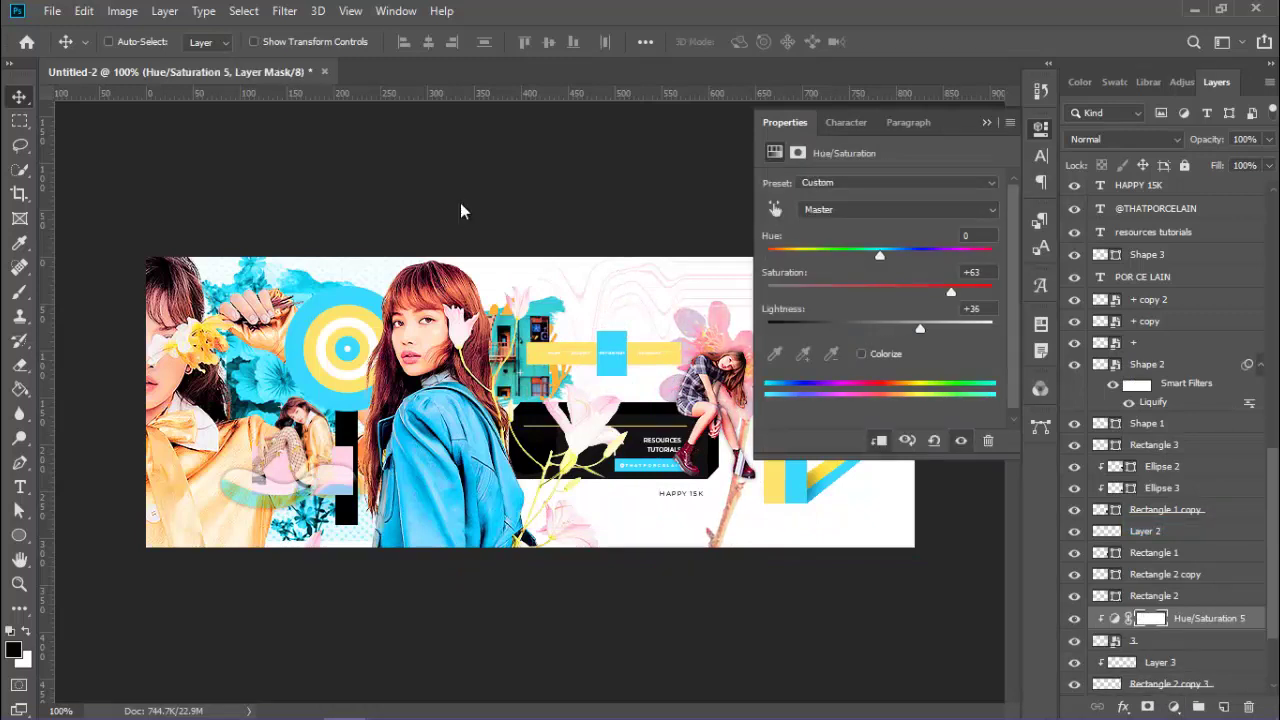
pyautogui.click(461, 210)
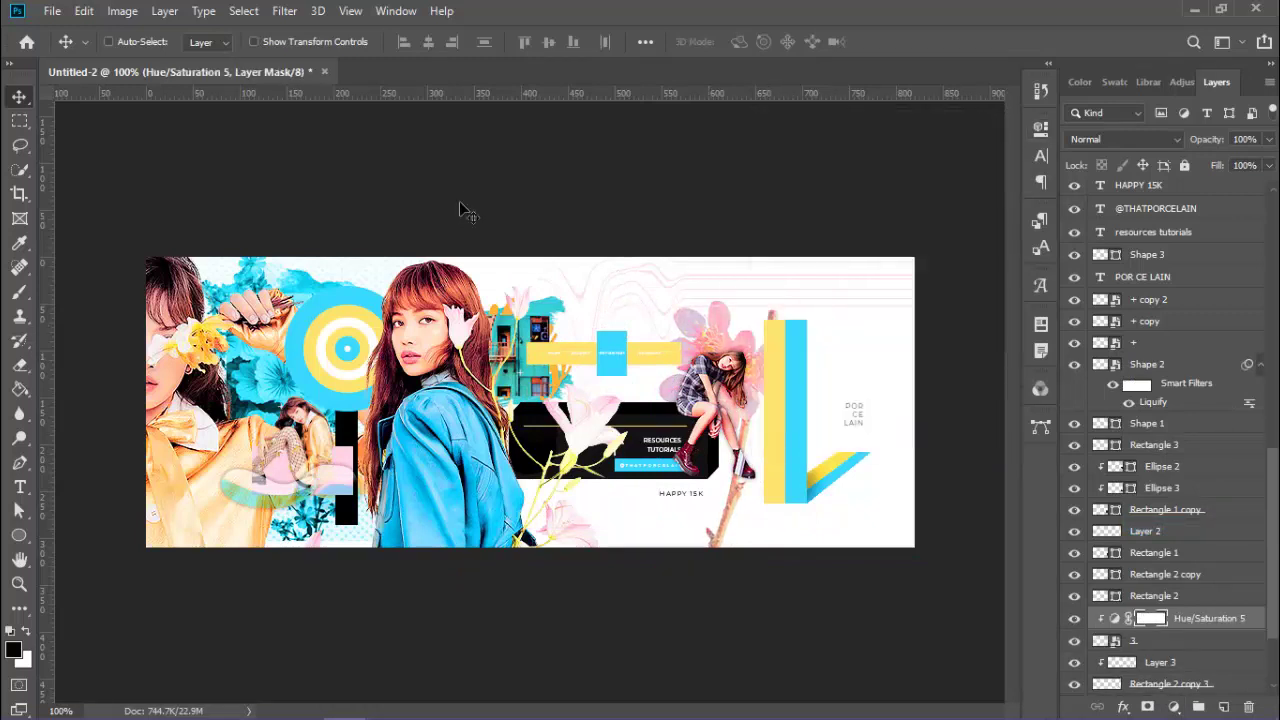
pyautogui.moveTo(712, 318); pyautogui.dragTo(817, 212)
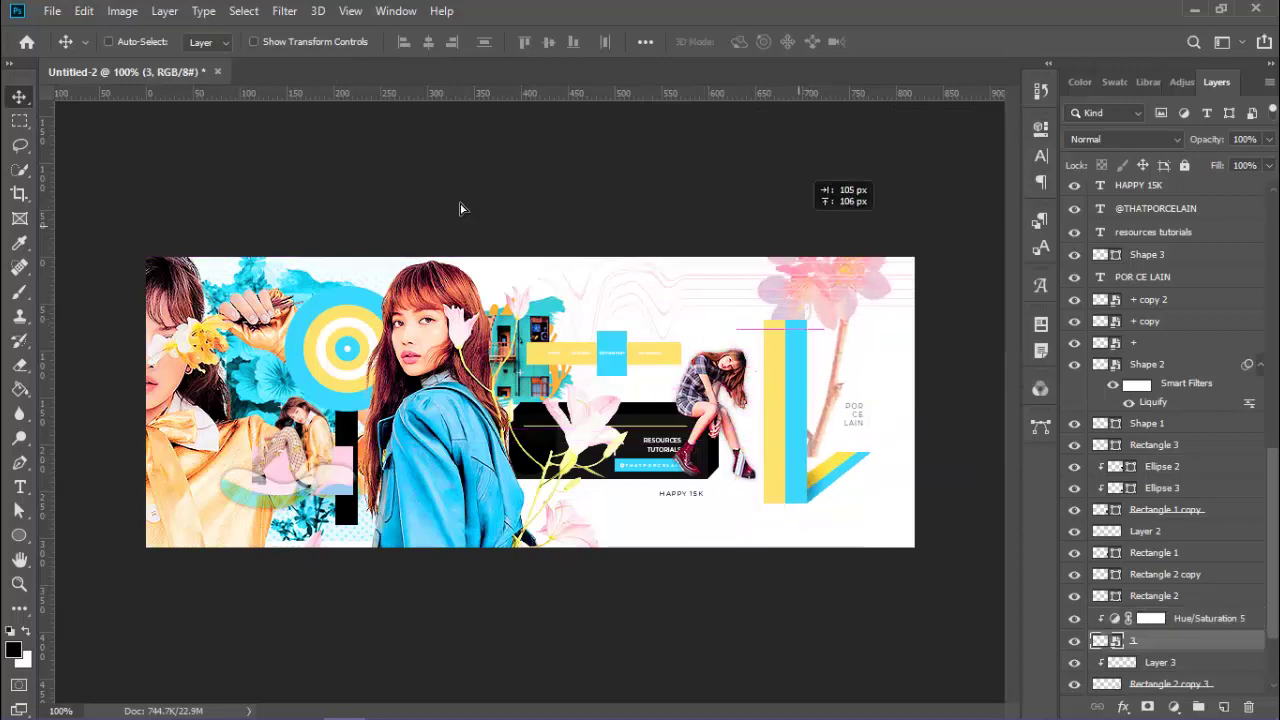
pyautogui.moveTo(817, 191); pyautogui.dragTo(817, 304)
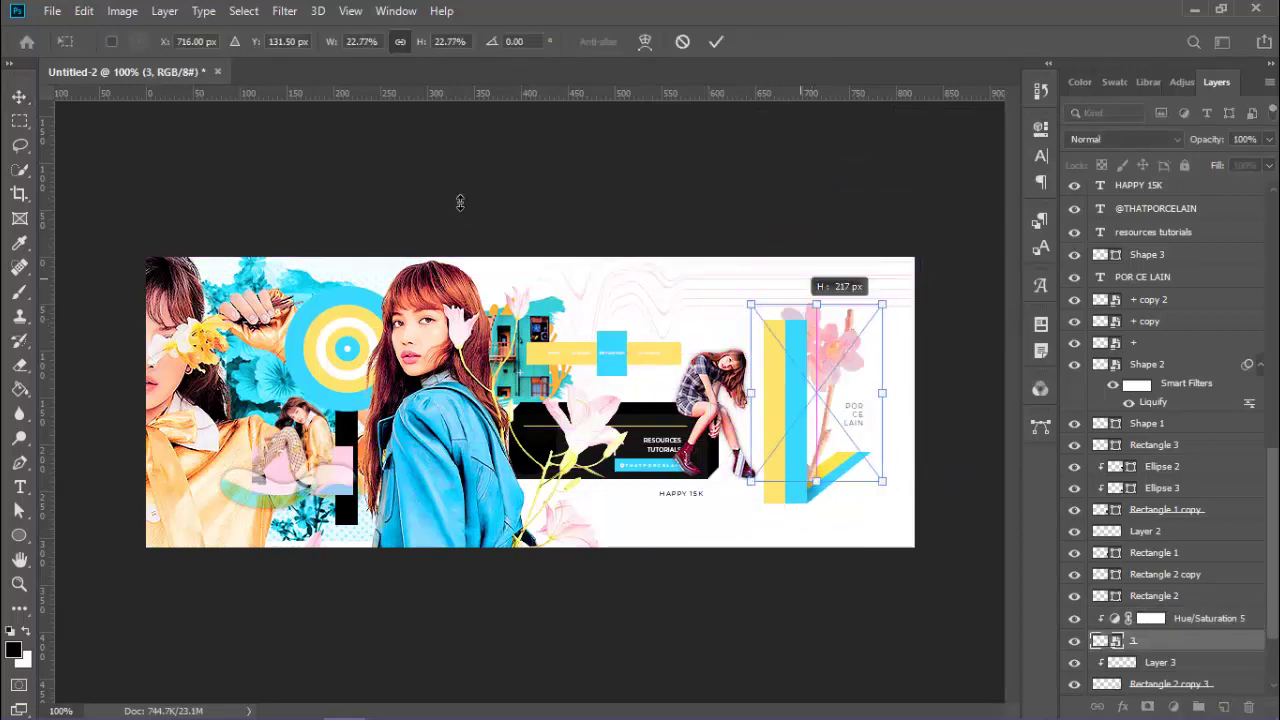